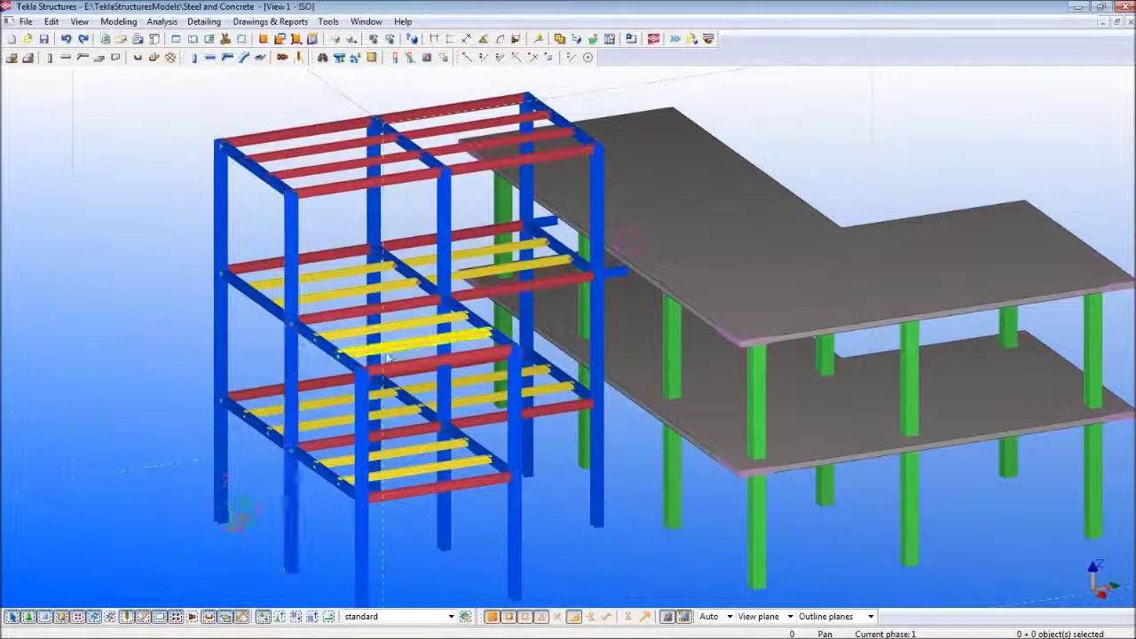
Step: Check the properties of a yellow secondary beam on the upper intermediate floor without changing them
double_click(326, 300)
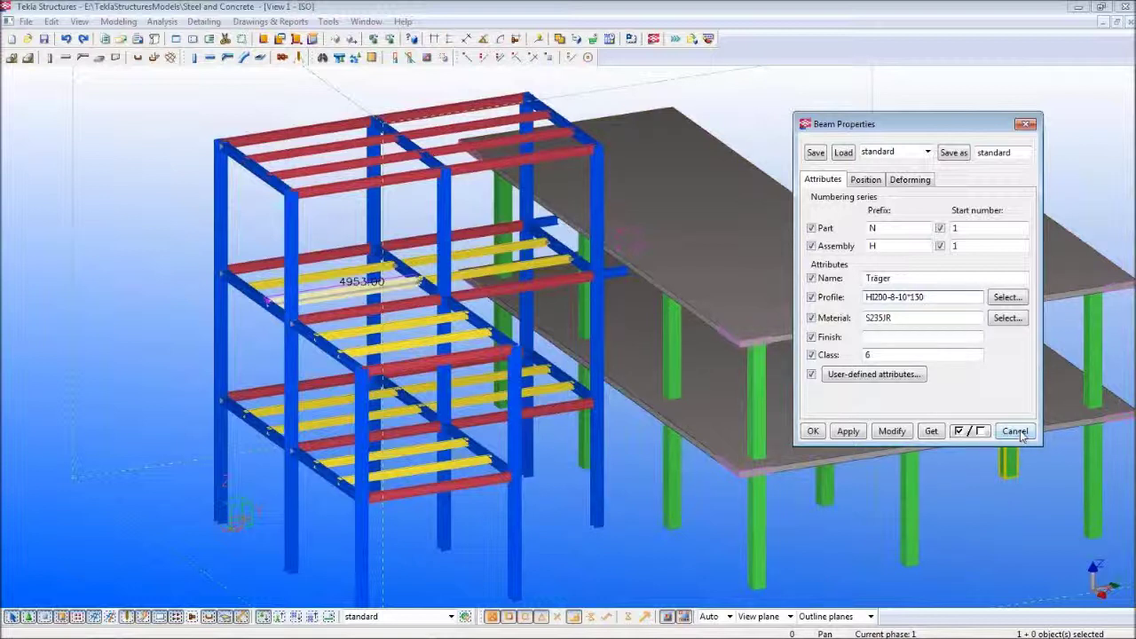
left_click(1014, 431)
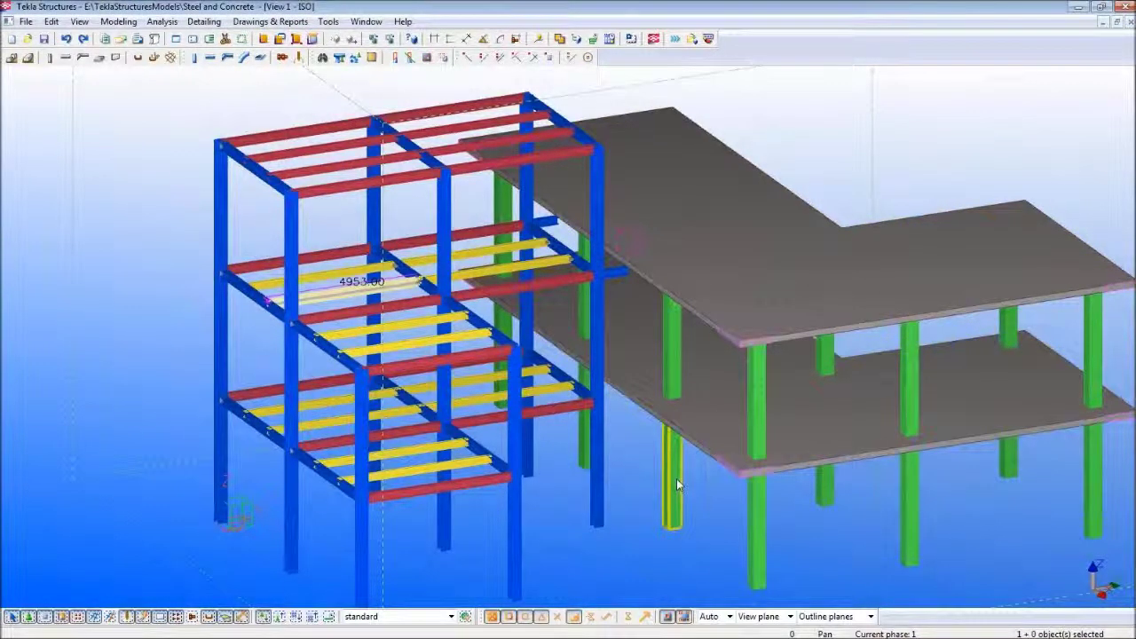
Step: Inspect the beam-to-column connections and the secondary beams' end plates on both intermediate floors of the steel frame
scroll(355, 493, "up", 5)
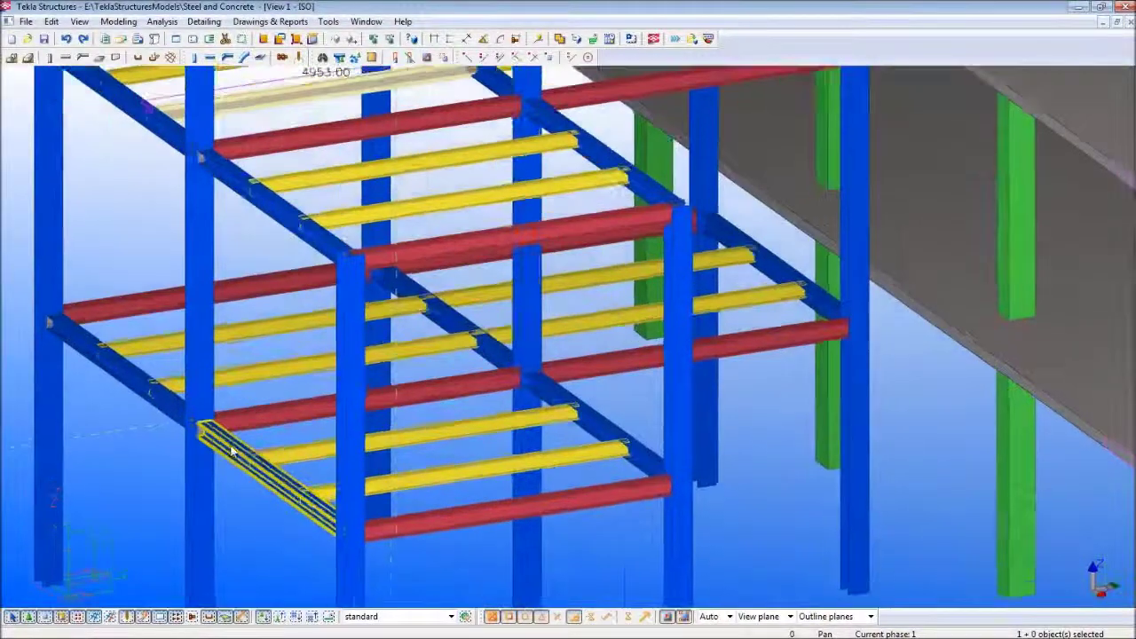
scroll(232, 453, "up", 6)
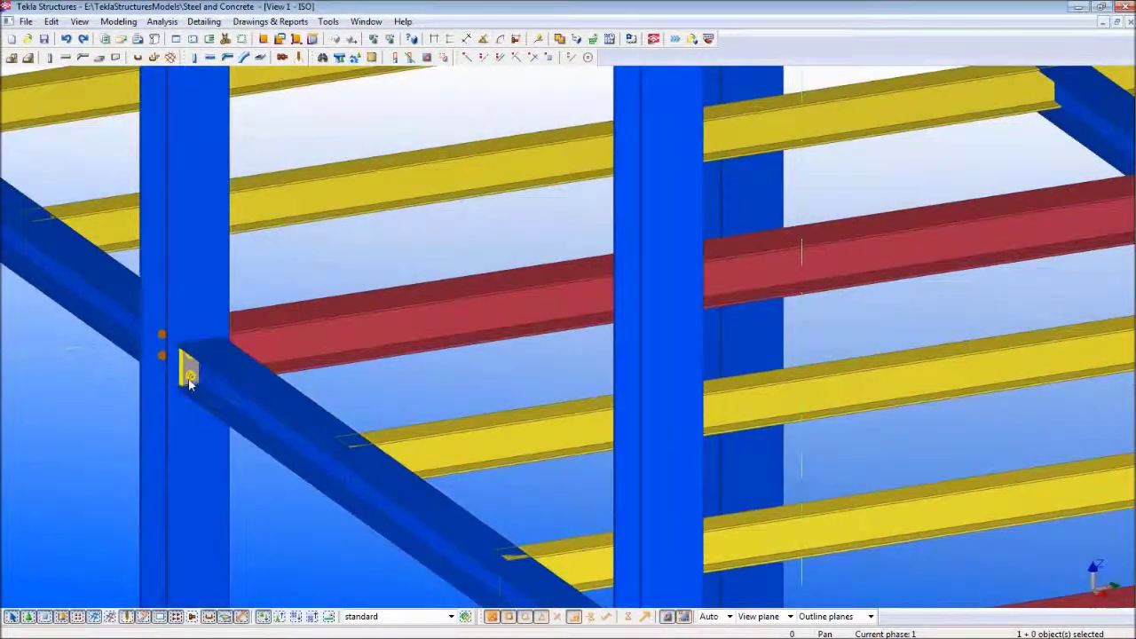
scroll(186, 366, "down", 6)
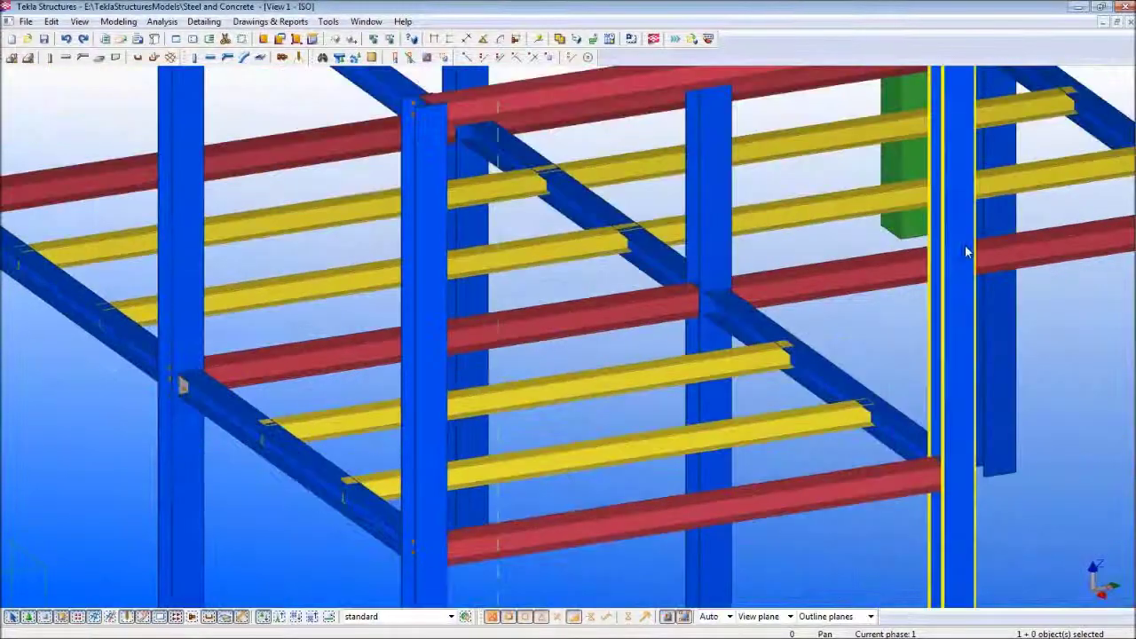
scroll(967, 251, "down", 2)
middle_click_drag(843, 282, 549, 542)
scroll(787, 162, "up", 3)
middle_click_drag(773, 203, 739, 279)
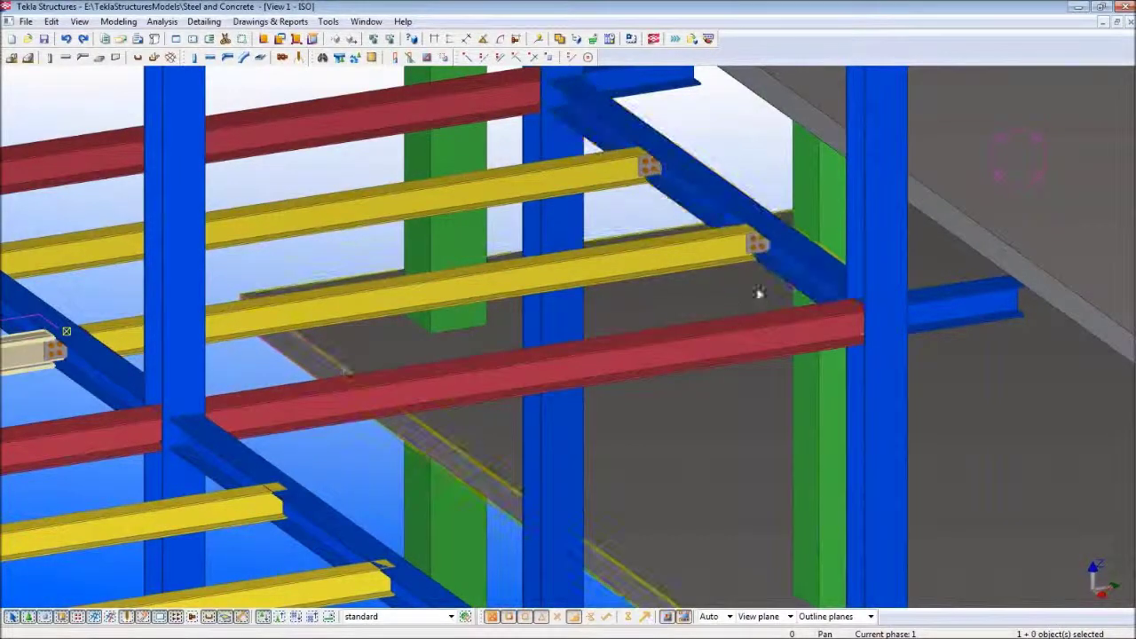
scroll(681, 417, "down", 4)
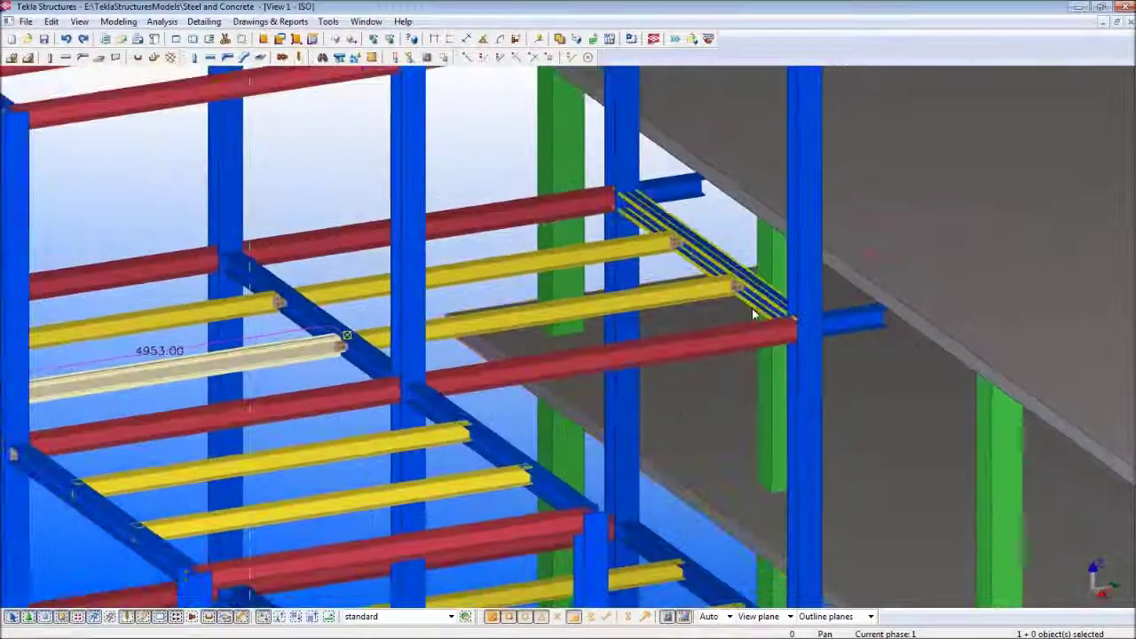
scroll(732, 282, "up", 6)
scroll(629, 426, "down", 8)
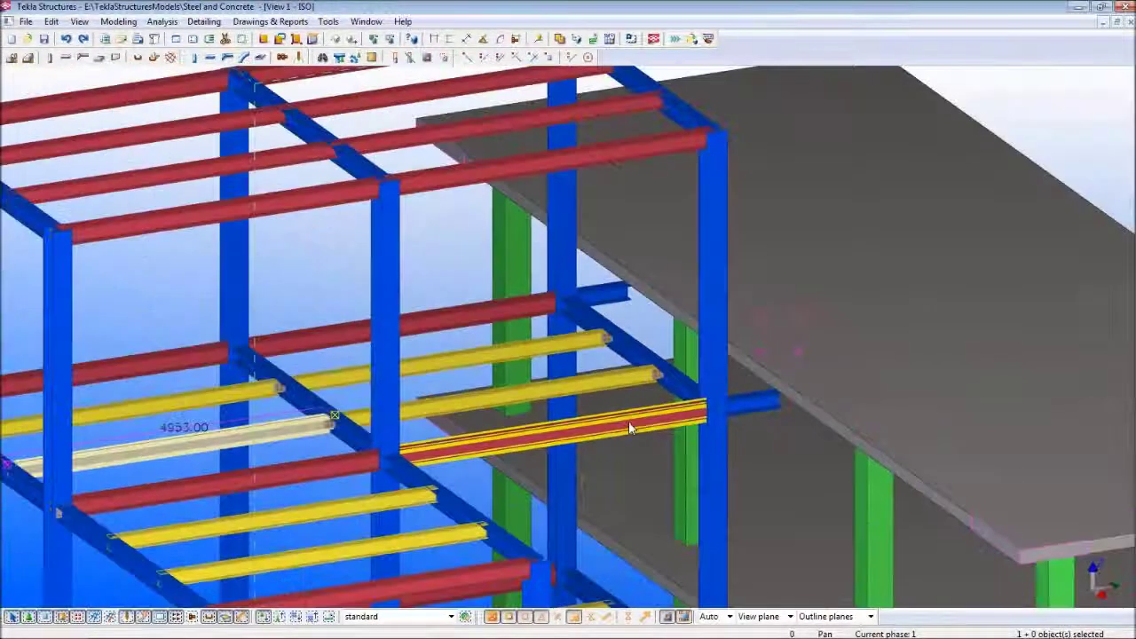
scroll(619, 448, "down", 8)
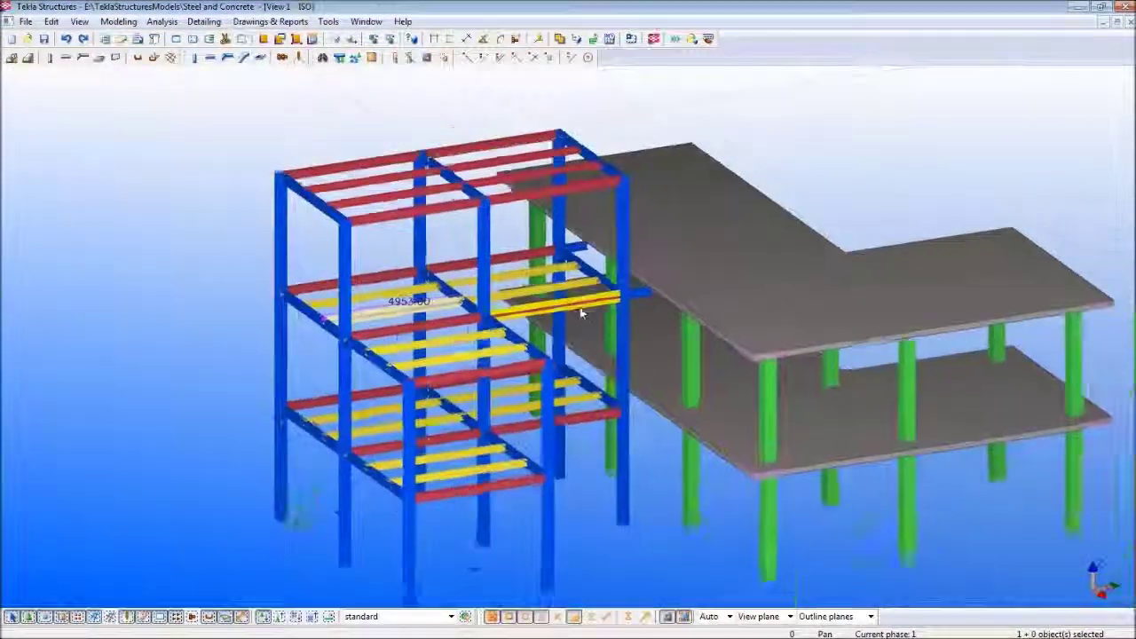
middle_click_drag(603, 417, 474, 390)
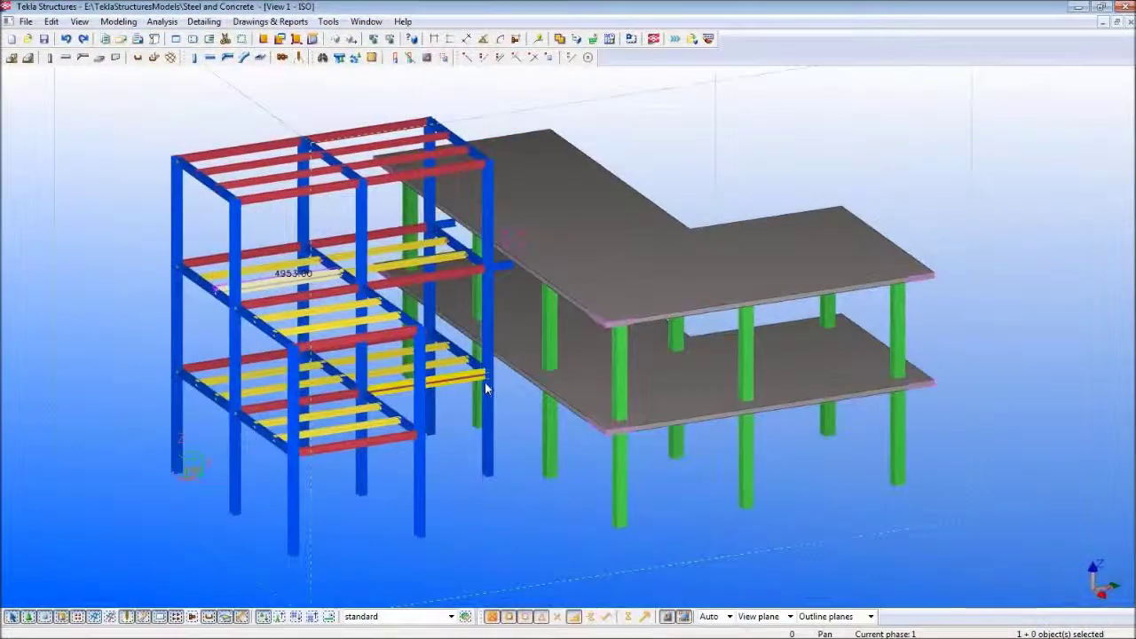
Step: Display analysis model Model 1 from the Analysis & Design Models list and clear the floating windows away from the structure
left_click(158, 23)
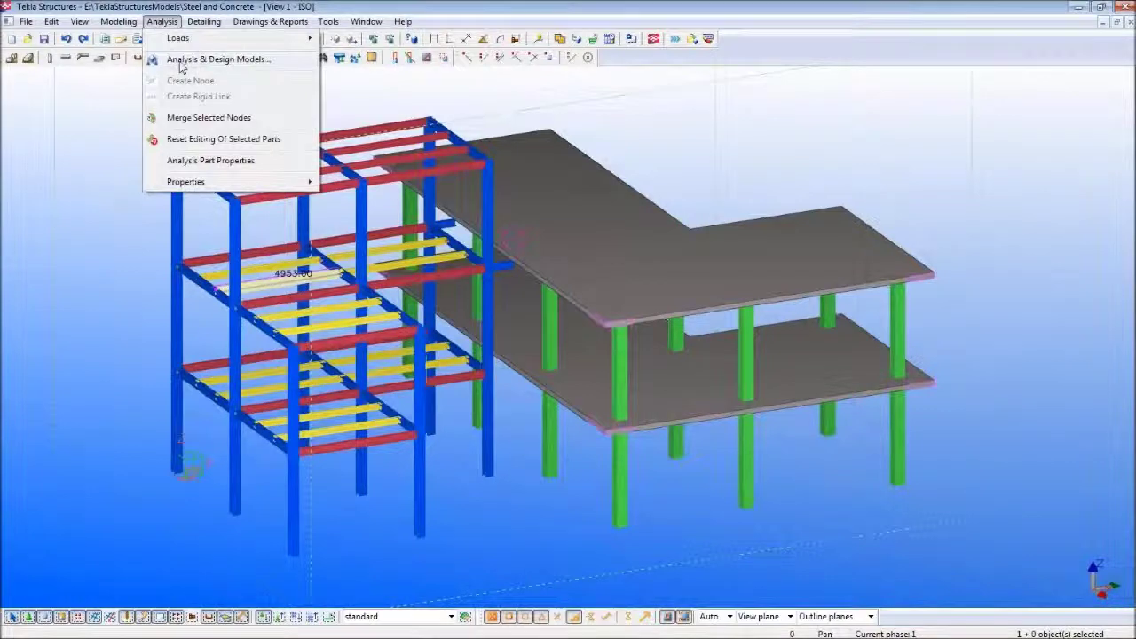
left_click(191, 60)
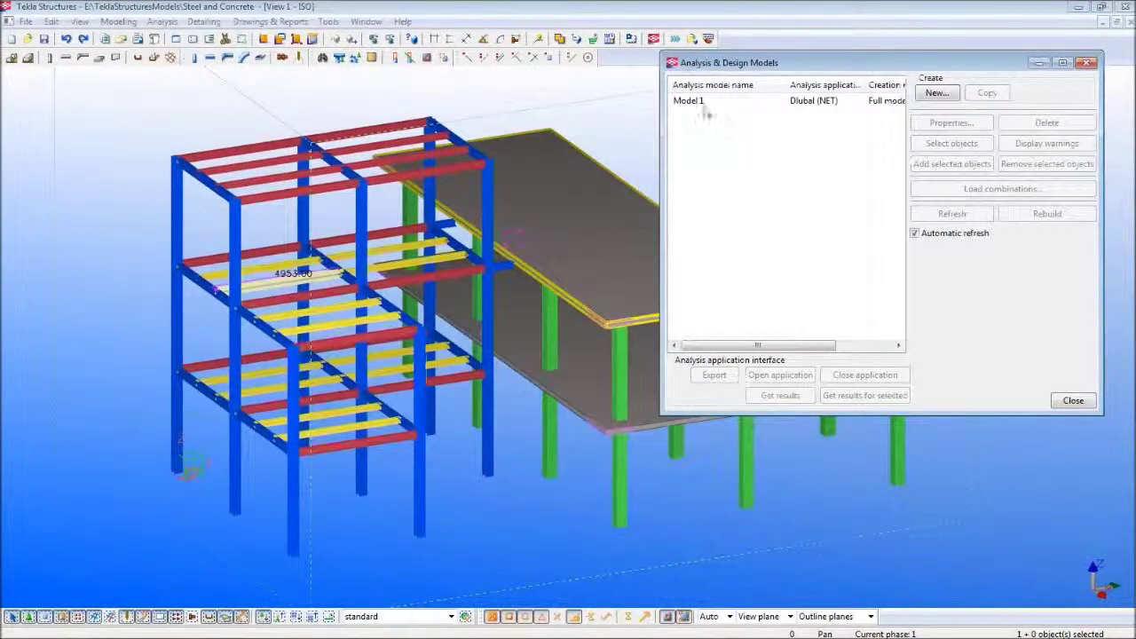
left_click(697, 101)
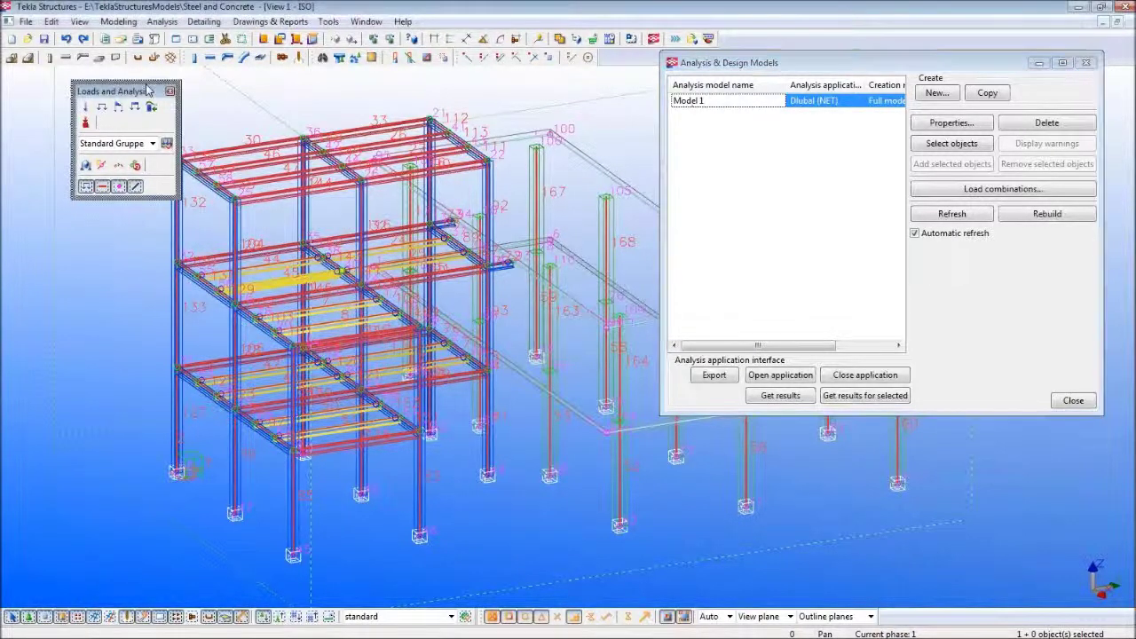
left_click_drag(134, 91, 102, 87)
middle_click_drag(510, 465, 487, 530)
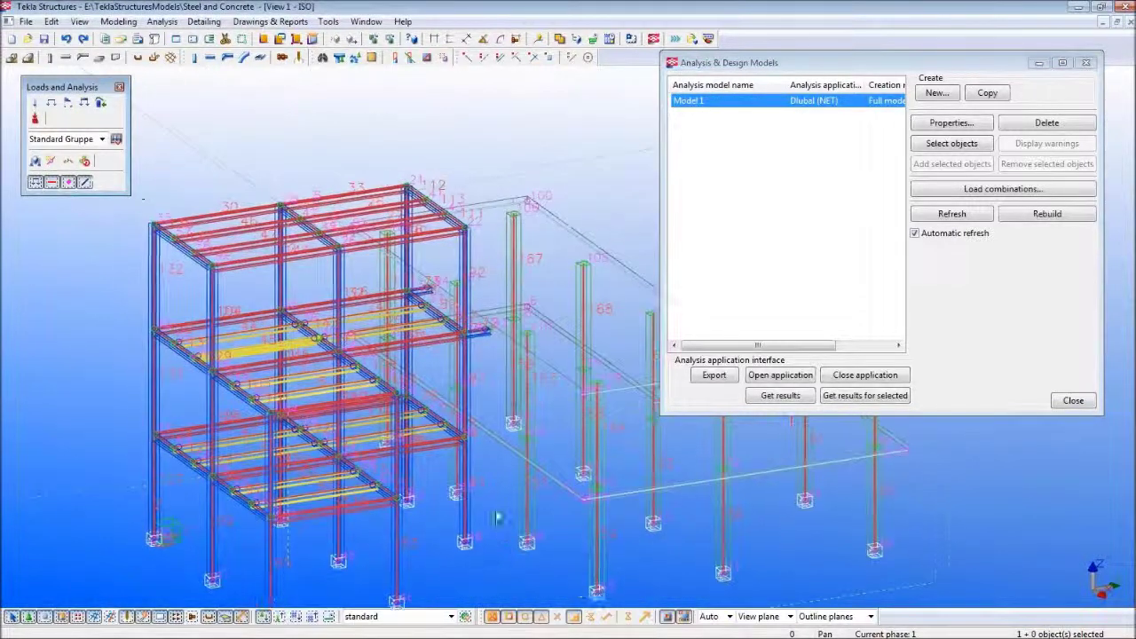
left_click(1038, 63)
Step: Examine the analysis members, hinges, column supports and slab outlines of Model 1
scroll(529, 503, "up", 8)
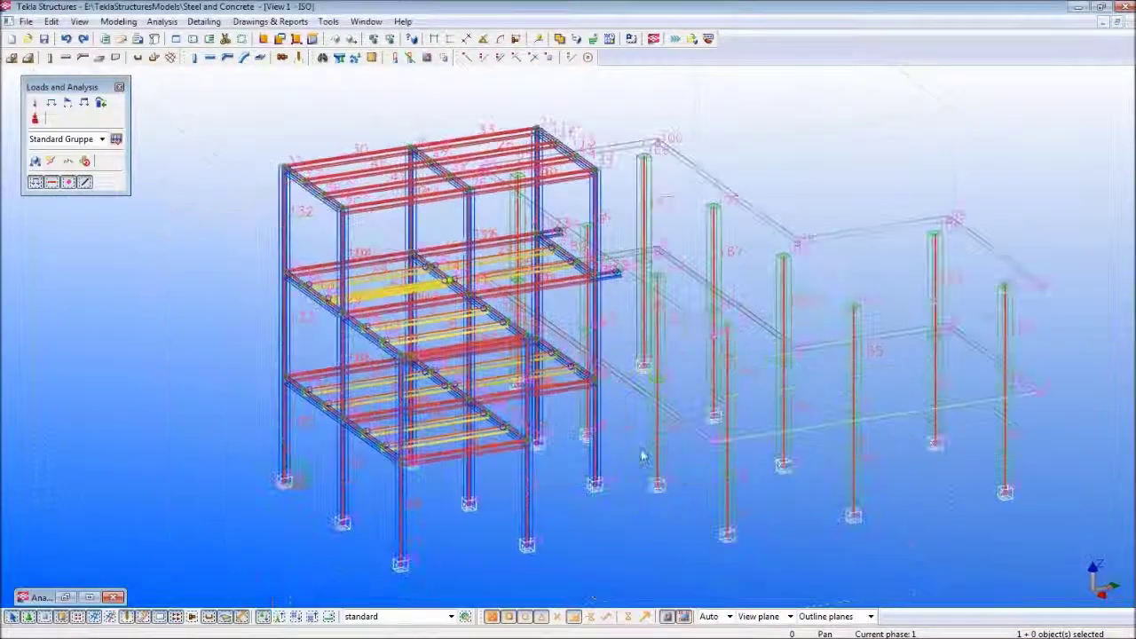
scroll(375, 450, "up", 8)
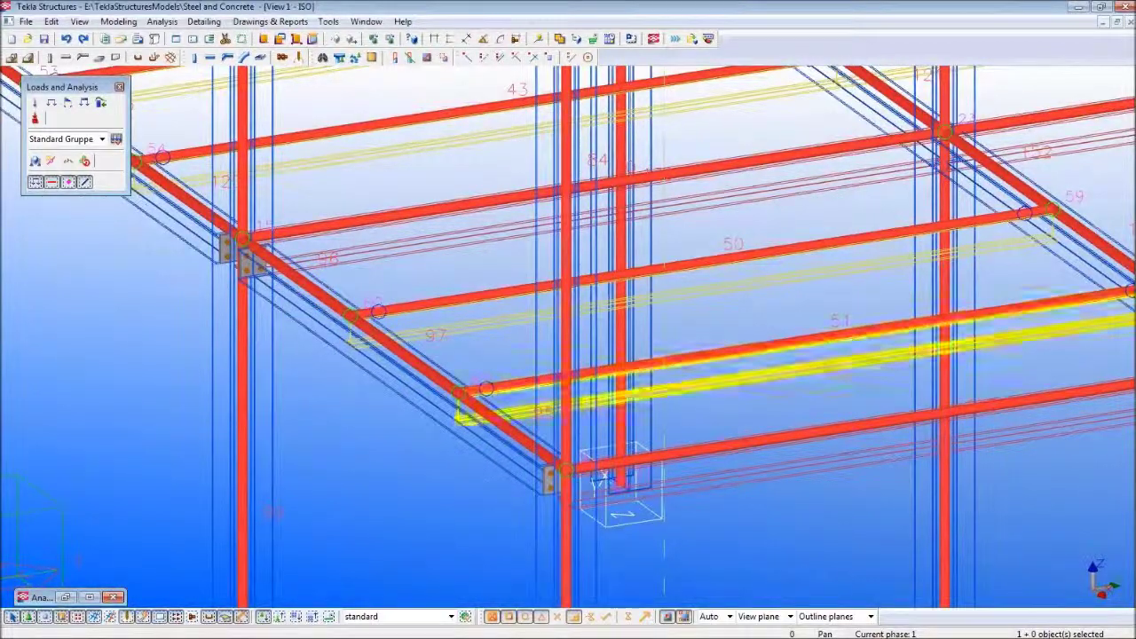
scroll(559, 430, "down", 2)
middle_click_drag(426, 533, 380, 364)
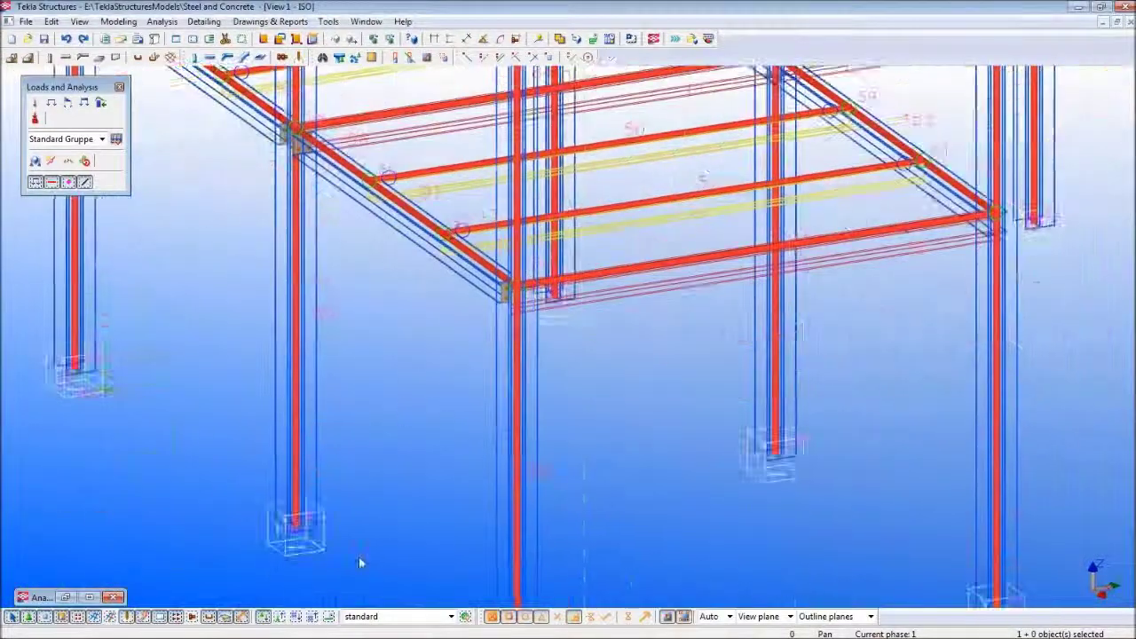
scroll(793, 424, "down", 4)
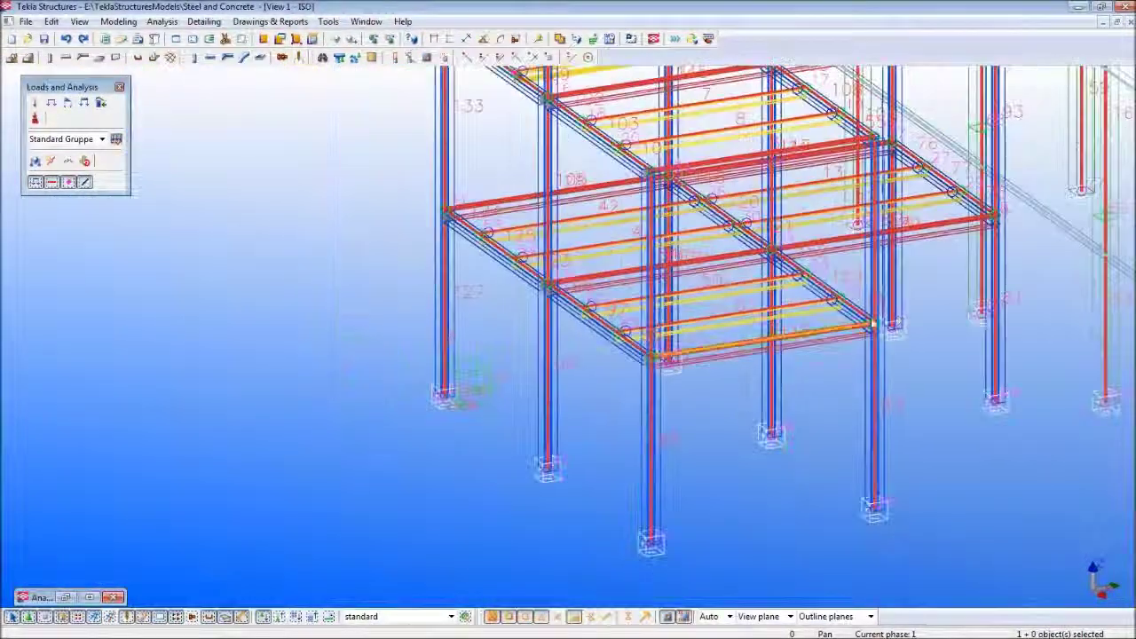
scroll(881, 337, "up", 2)
middle_click_drag(882, 338, 443, 444)
scroll(472, 433, "down", 2)
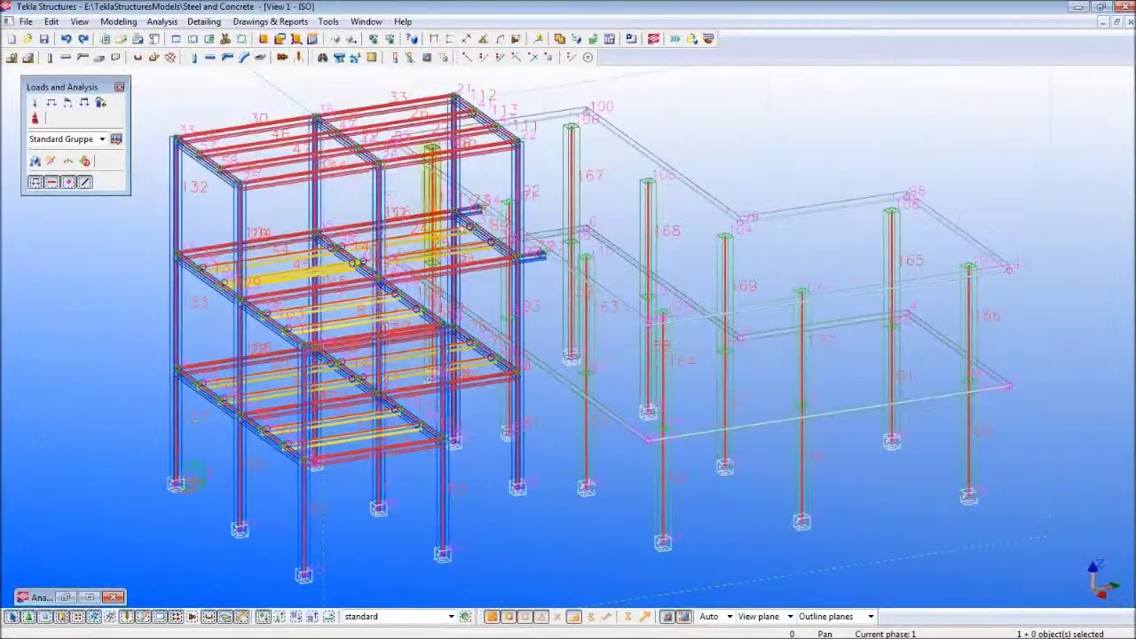
scroll(462, 376, "up", 2)
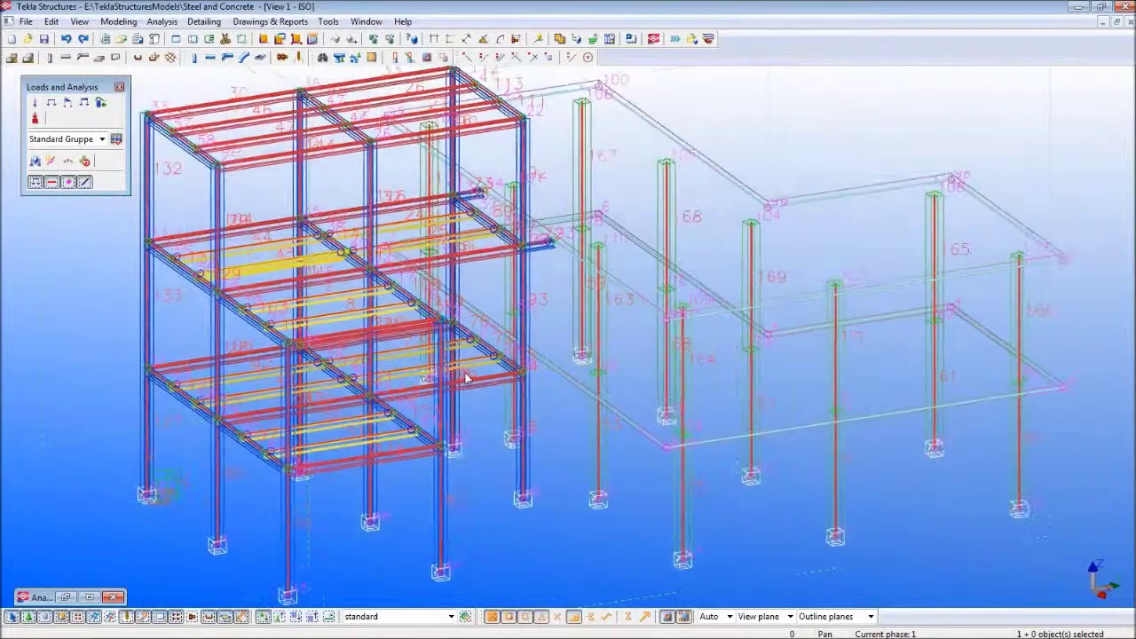
scroll(488, 377, "down", 2)
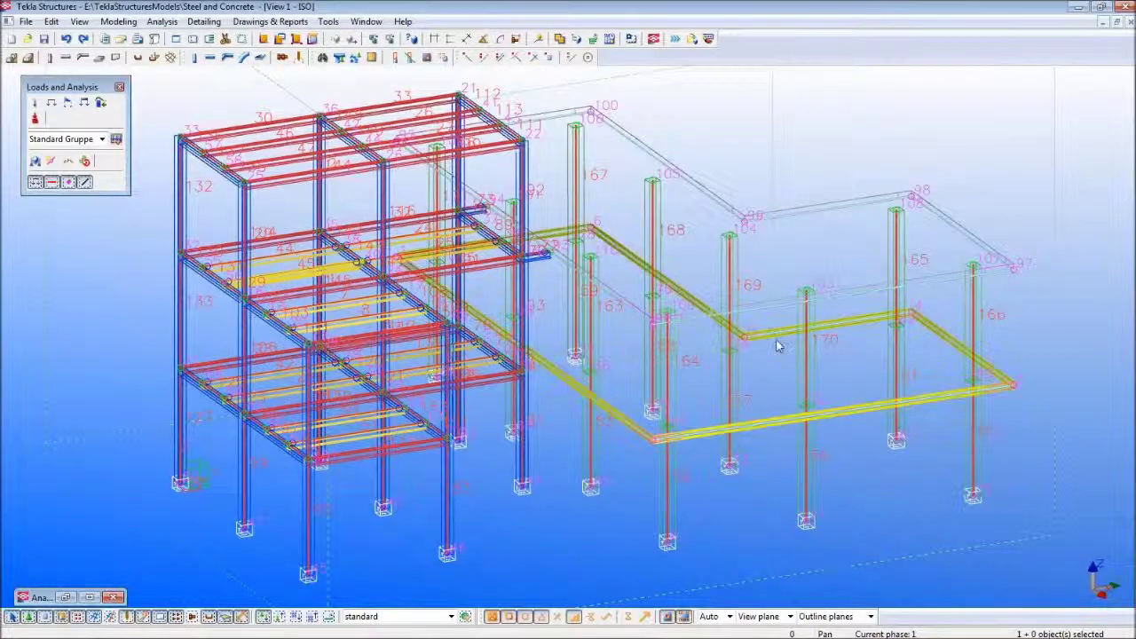
Step: Switch to RFEM and import the Tekla structure as an Analysis Model with rigid links, replacing the existing structure data
mouse_move(488, 630)
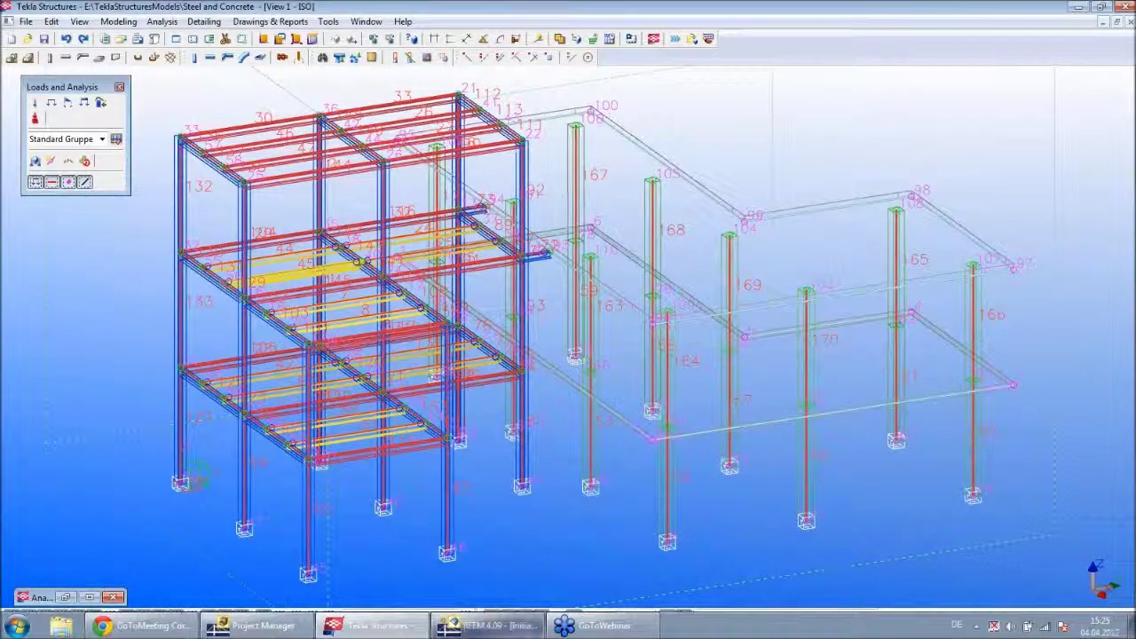
left_click(487, 624)
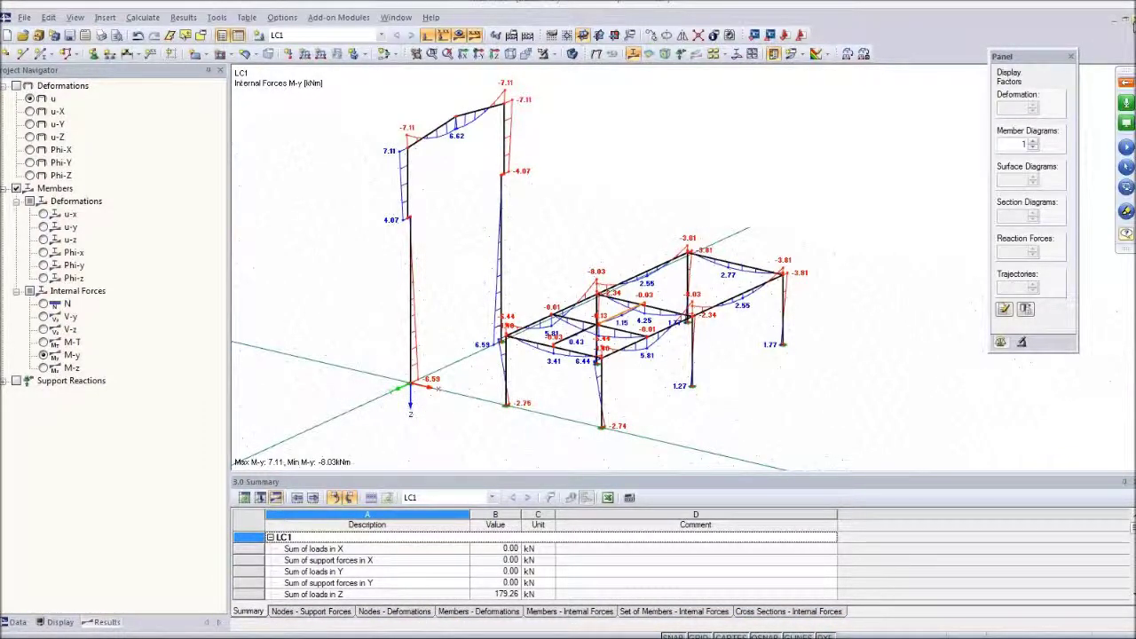
left_click(753, 37)
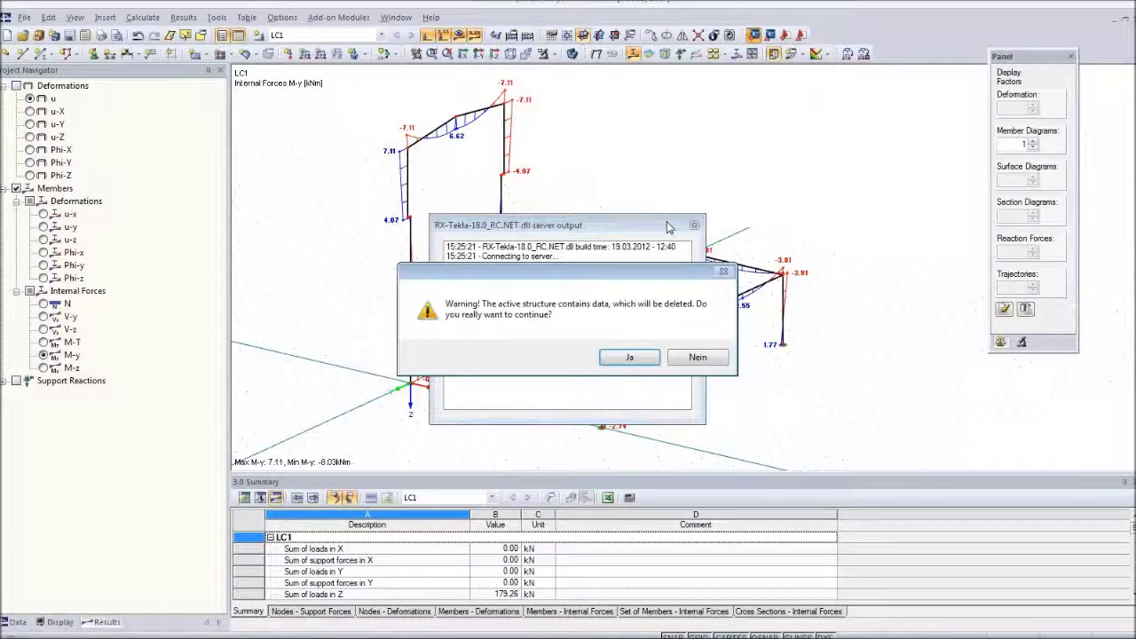
left_click(629, 357)
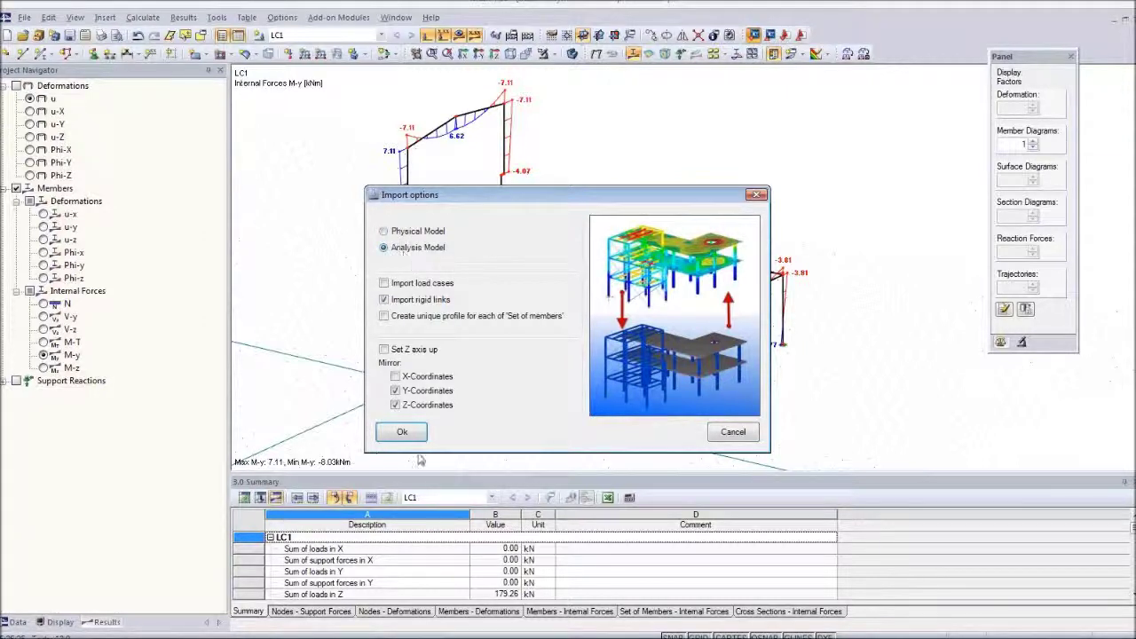
left_click(404, 432)
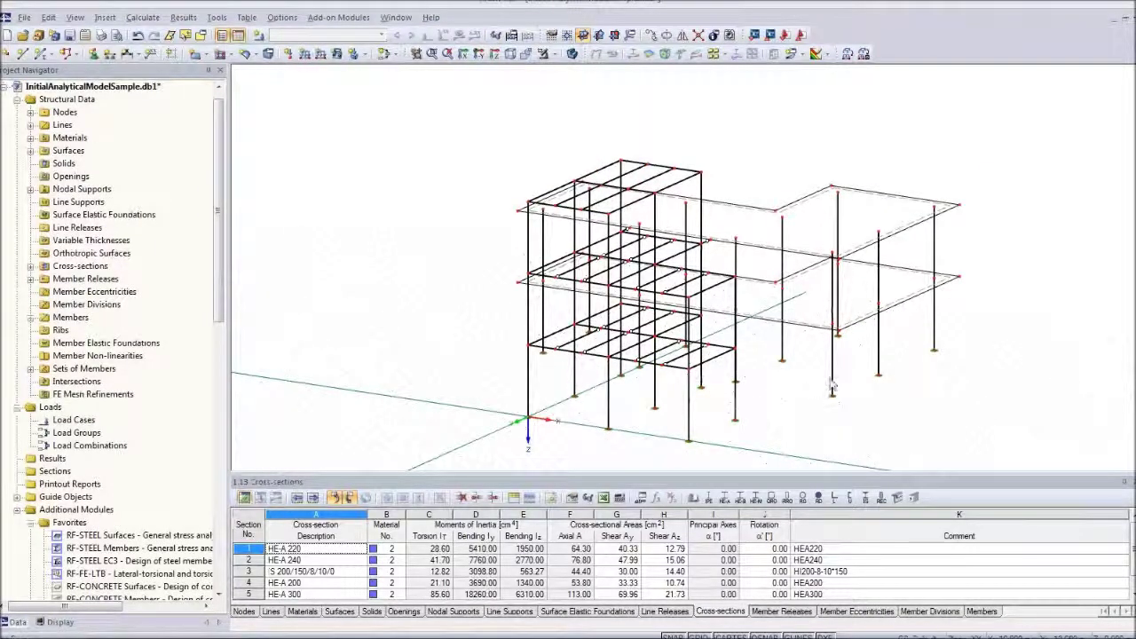
Step: Examine the imported structure from several angles in solid rendering and in wireframe, including the member joints and nodal supports
middle_click_drag(887, 384, 807, 398, "ctrl")
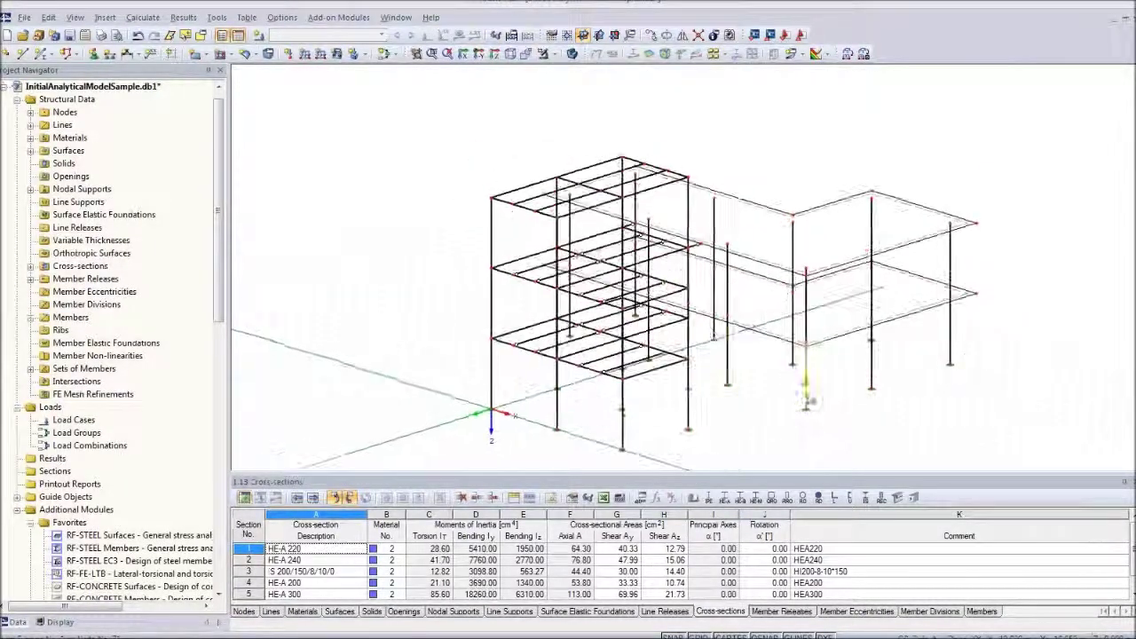
left_click(573, 53)
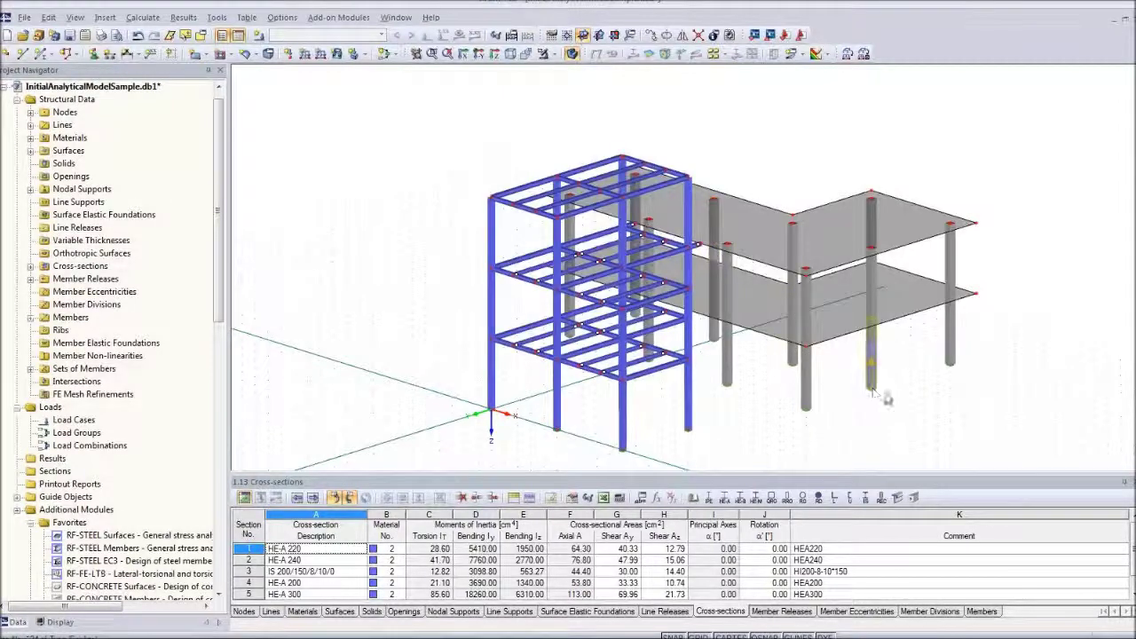
middle_click_drag(888, 400, 838, 360, "ctrl")
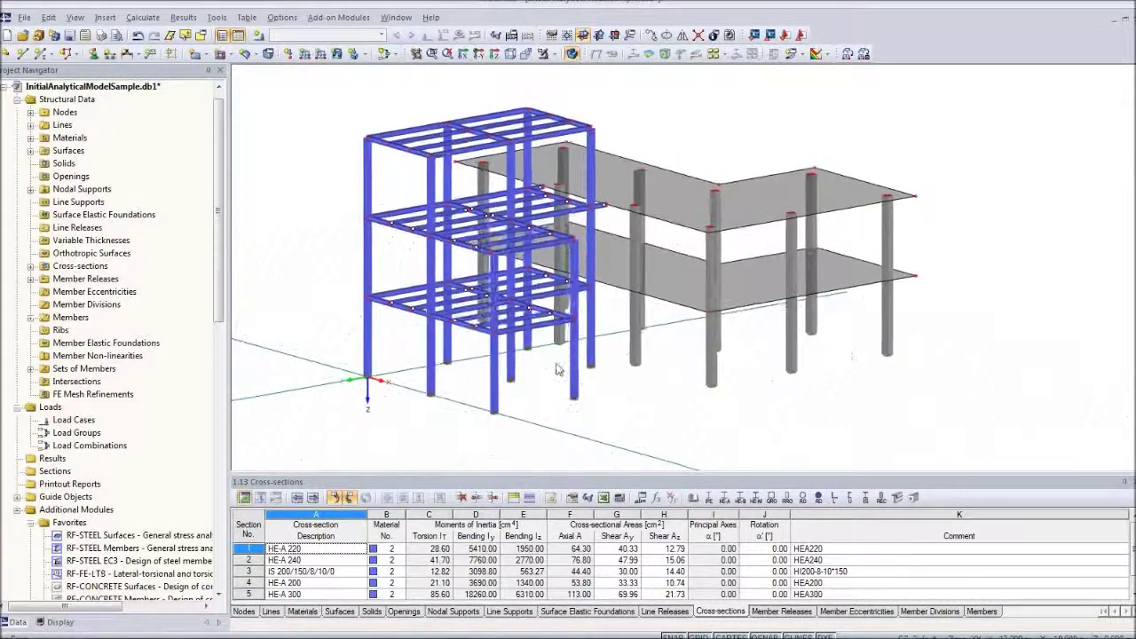
scroll(458, 334, "up", 4)
scroll(459, 333, "up", 6)
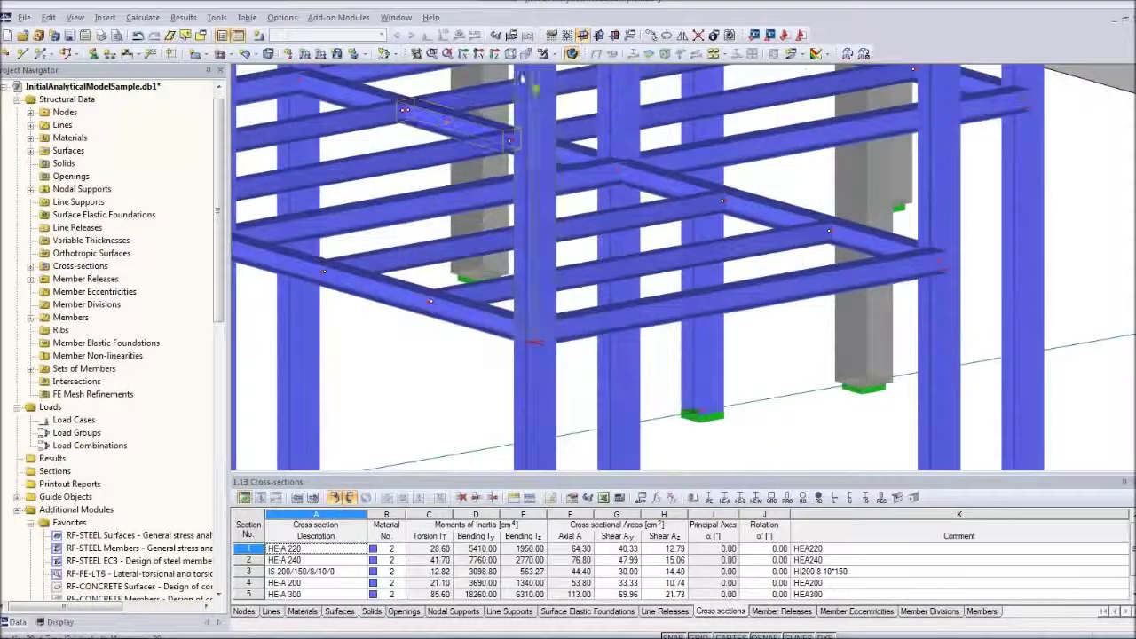
left_click(570, 55)
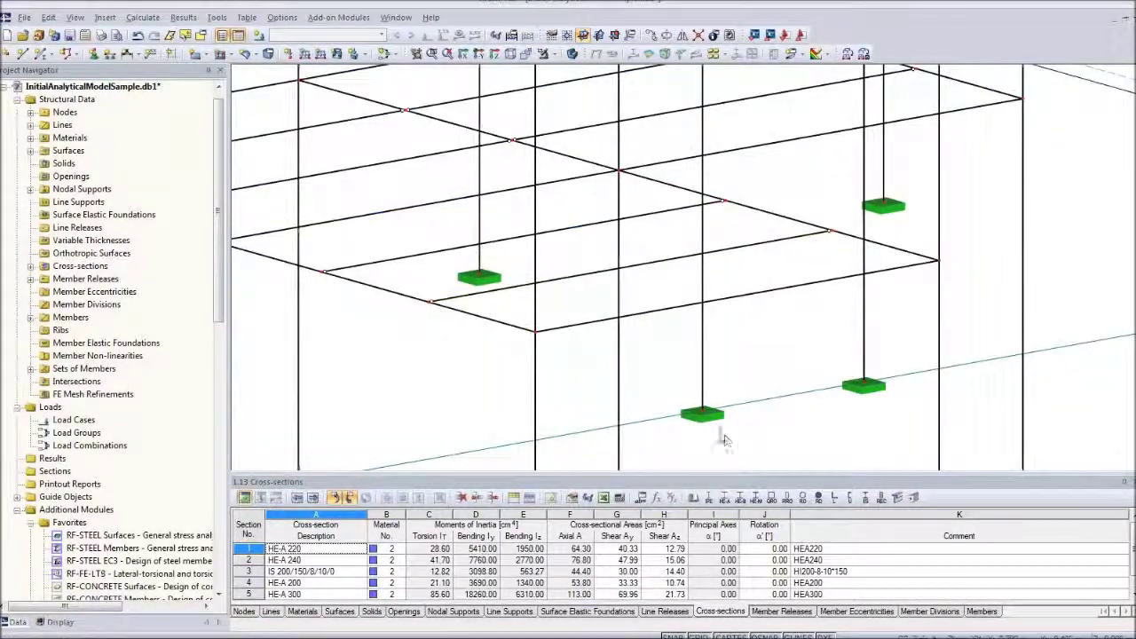
scroll(710, 329, "down", 5)
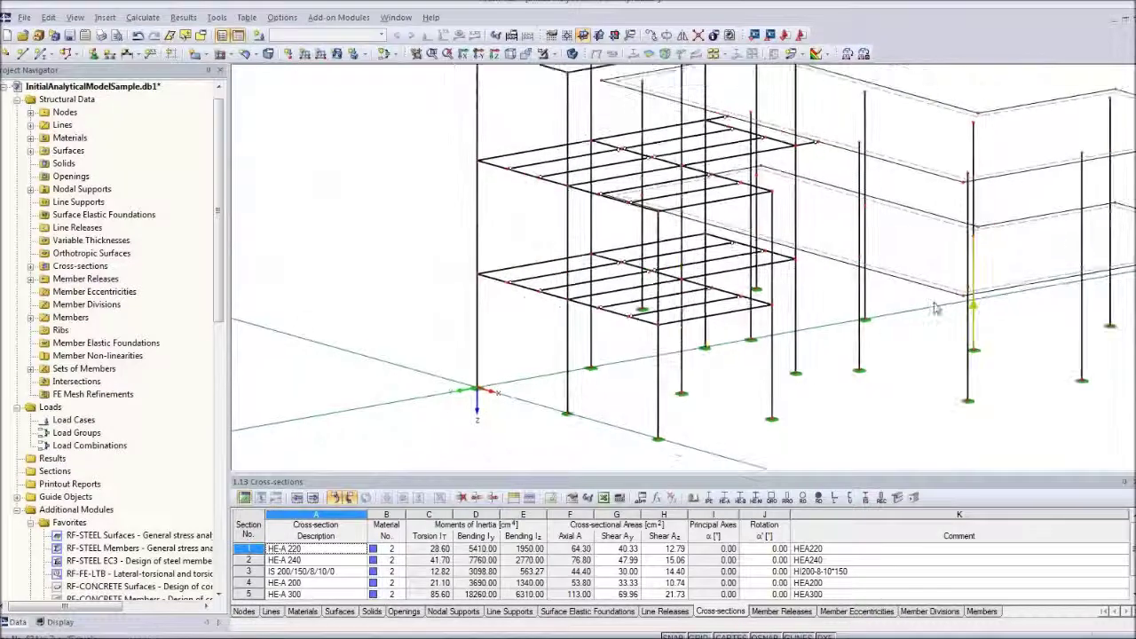
Step: Check which members use cross-sections HE-A 300 and IS 200/150/8/10/0 and review the latter's comment in the cross-sections table
key("Down")
key("Down")
key("Down")
key("Down")
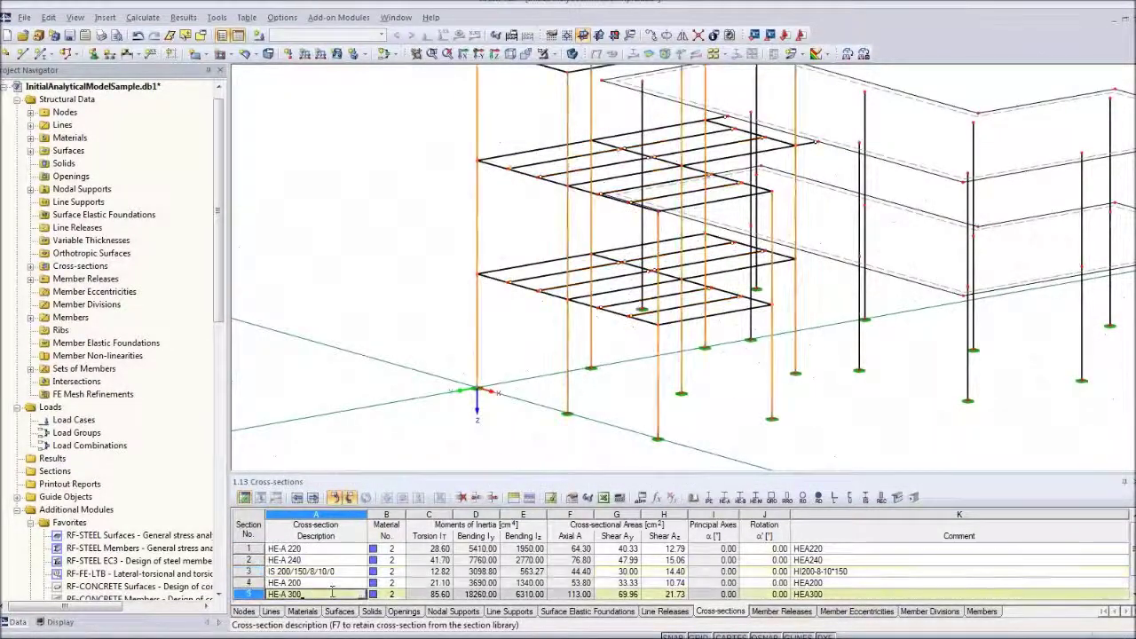
left_click(837, 570)
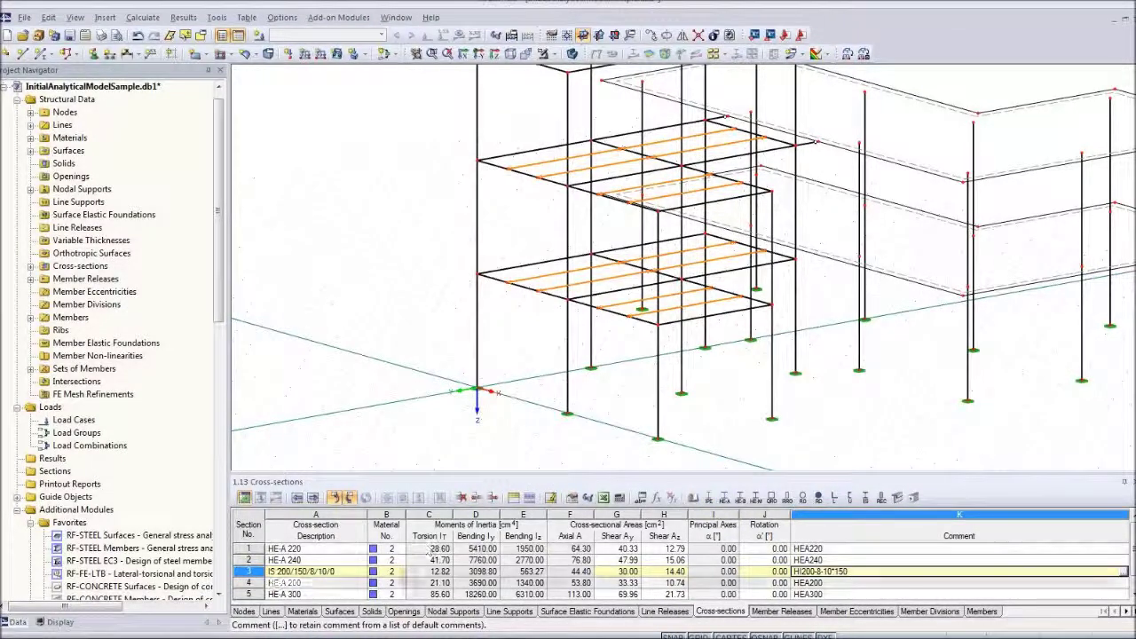
left_click(360, 280)
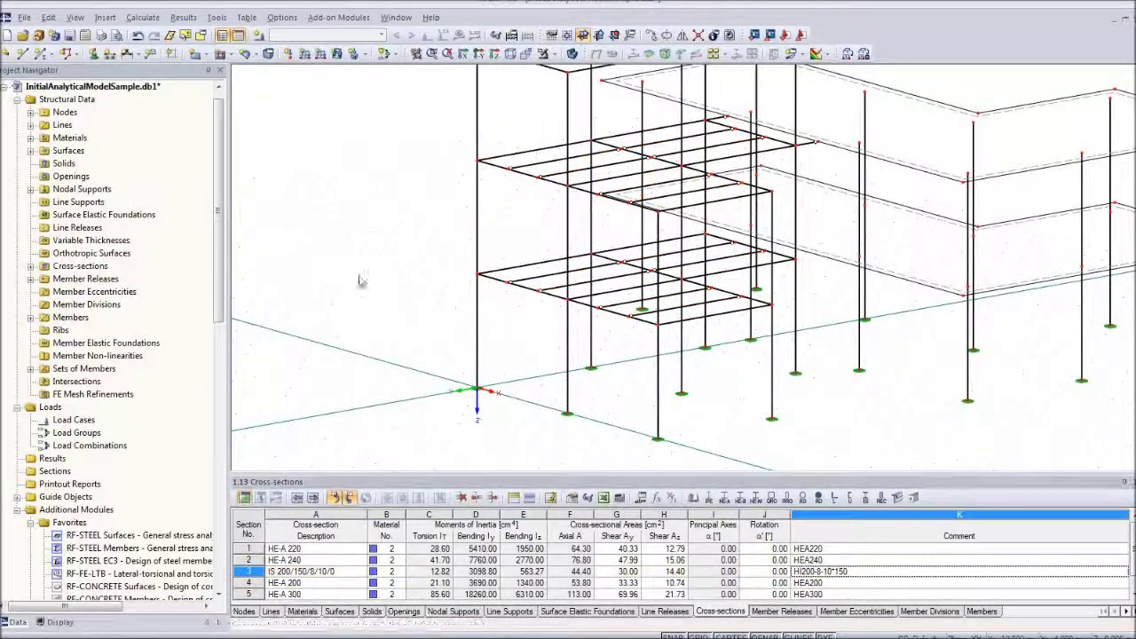
Step: Create load case 1 described as Self-weight, of permanent type with self-weight factor 1.000 in Z
scroll(672, 338, "down", 3)
middle_click_drag(815, 390, 675, 407, "ctrl")
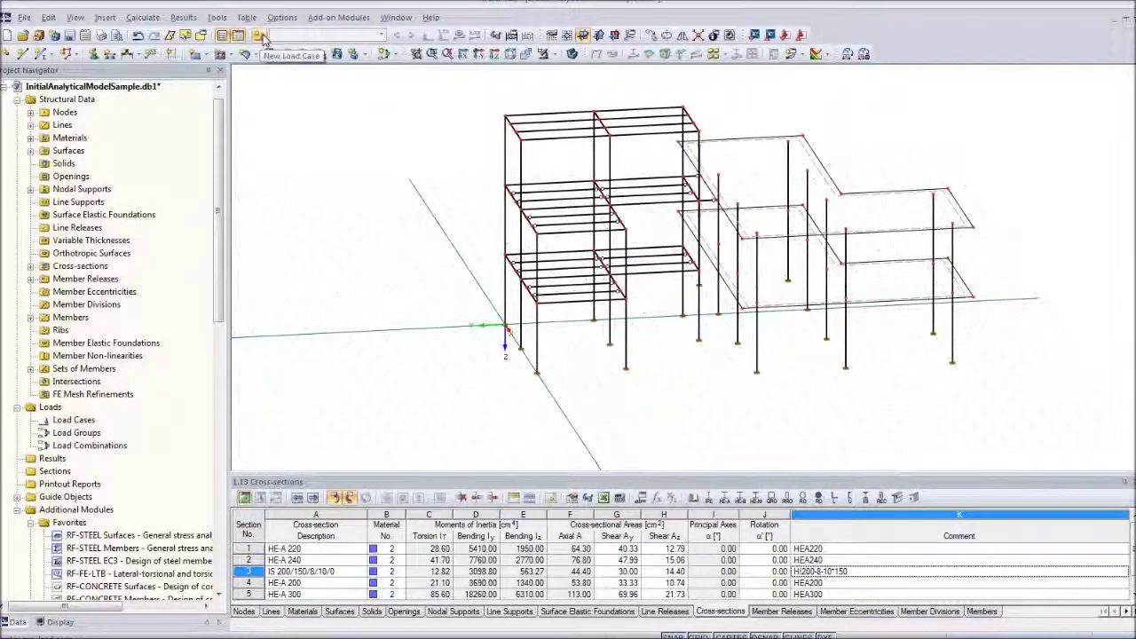
left_click(259, 35)
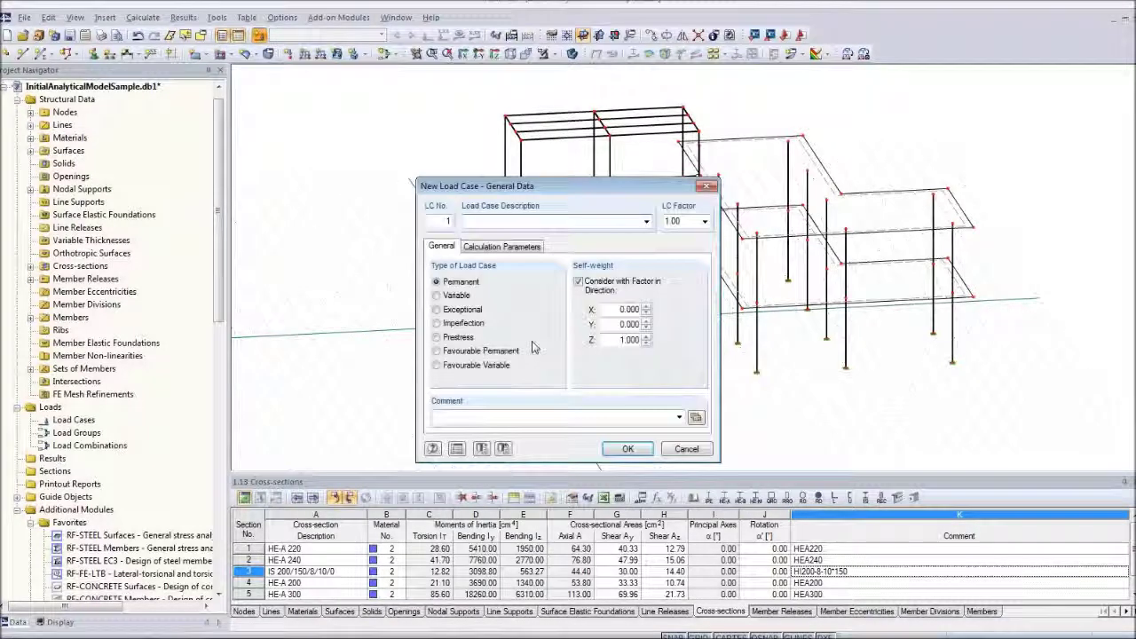
left_click(646, 222)
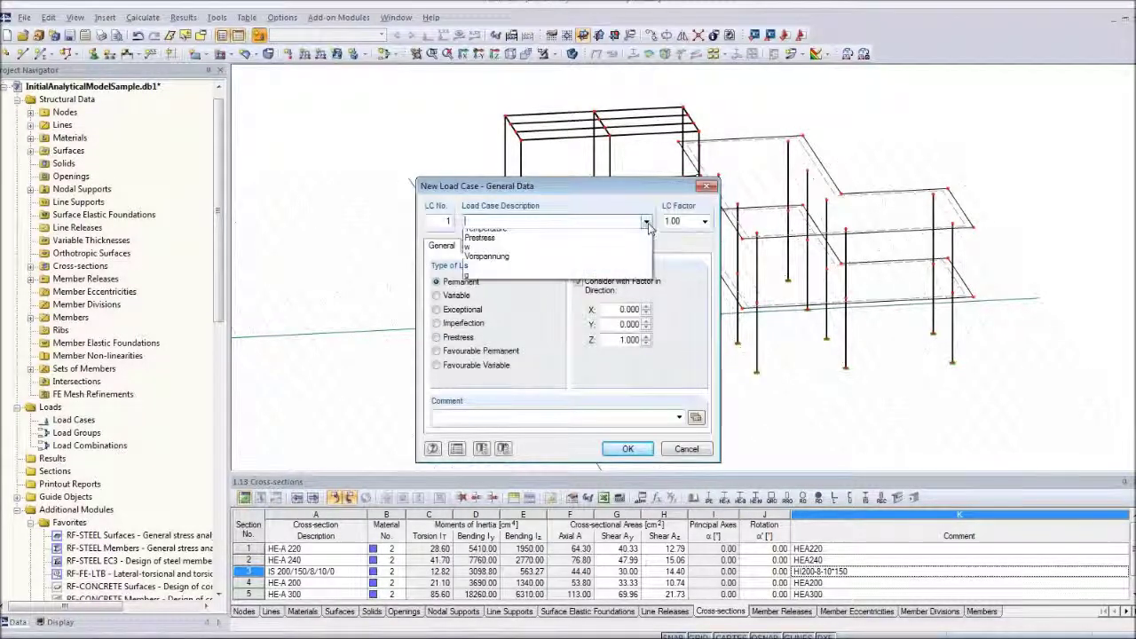
left_click(630, 232)
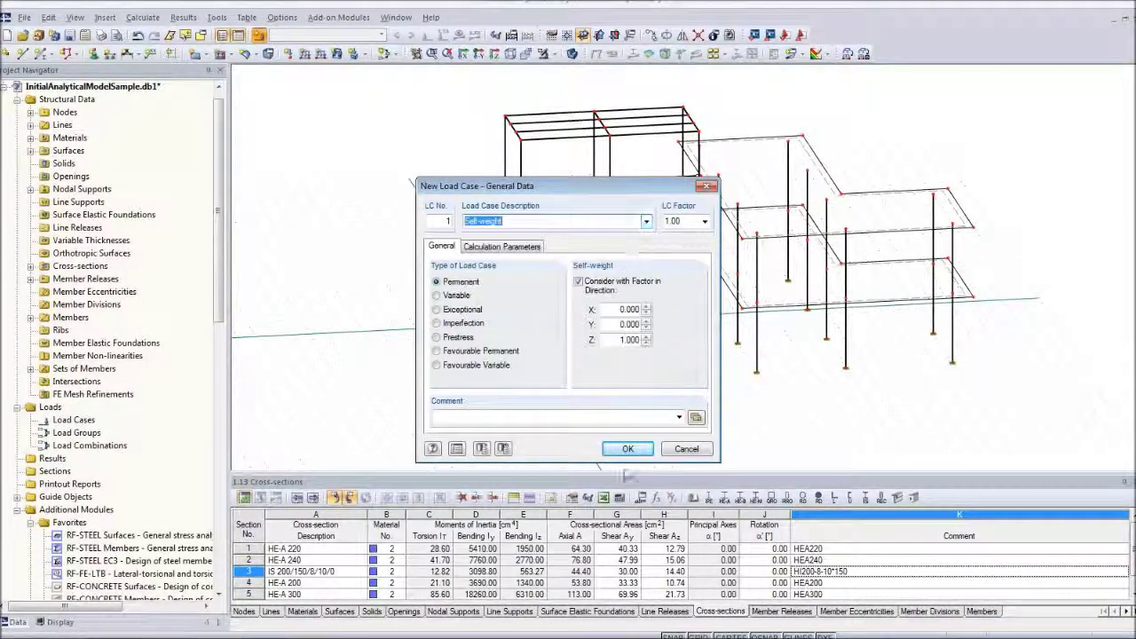
left_click(628, 449)
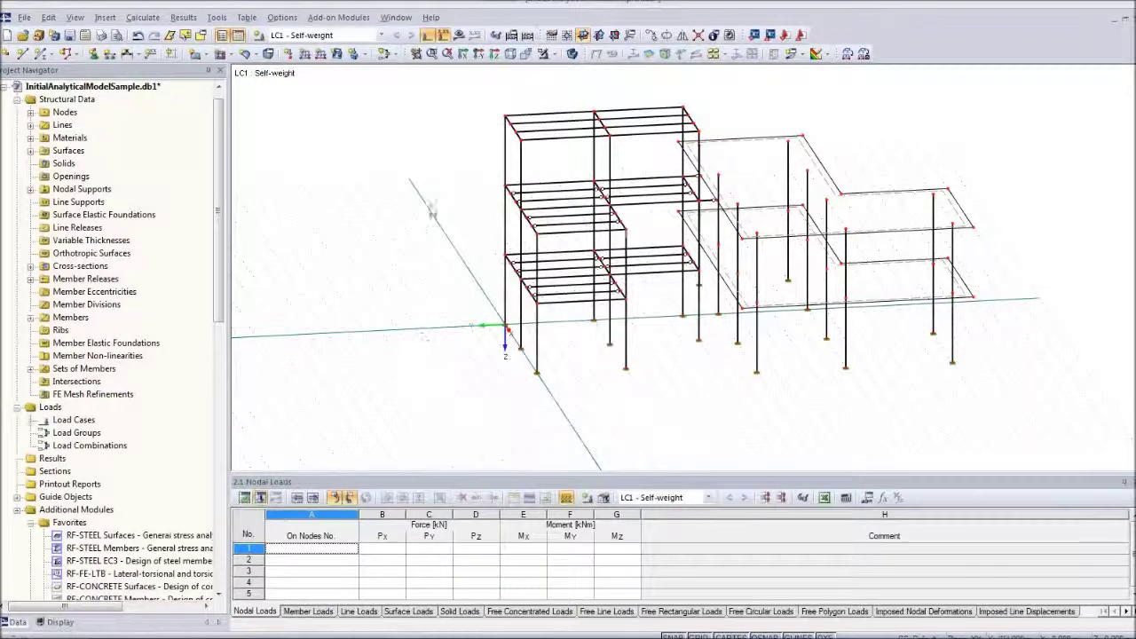
Step: Run the FE calculation of load case LC1
left_click(458, 35)
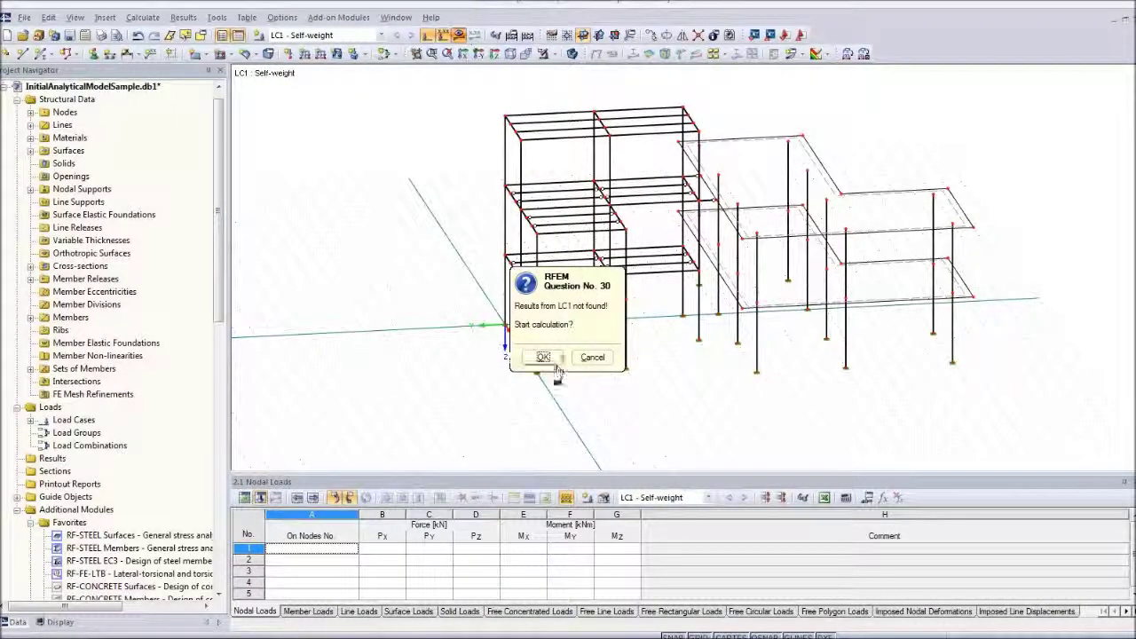
left_click(544, 357)
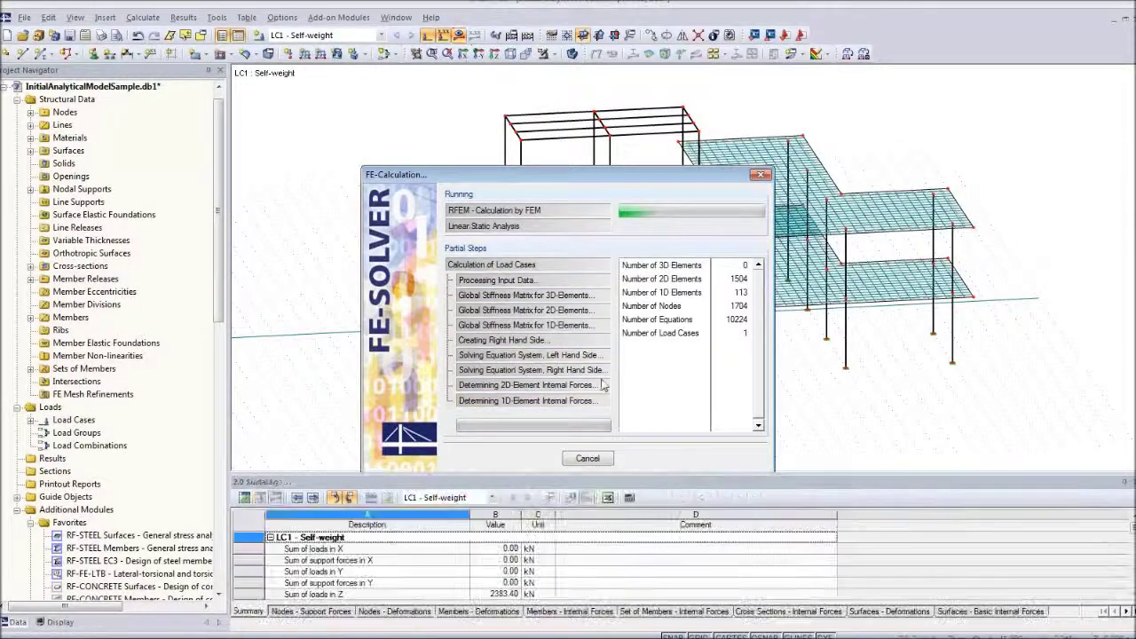
middle_click_drag(694, 418, 645, 353, "ctrl")
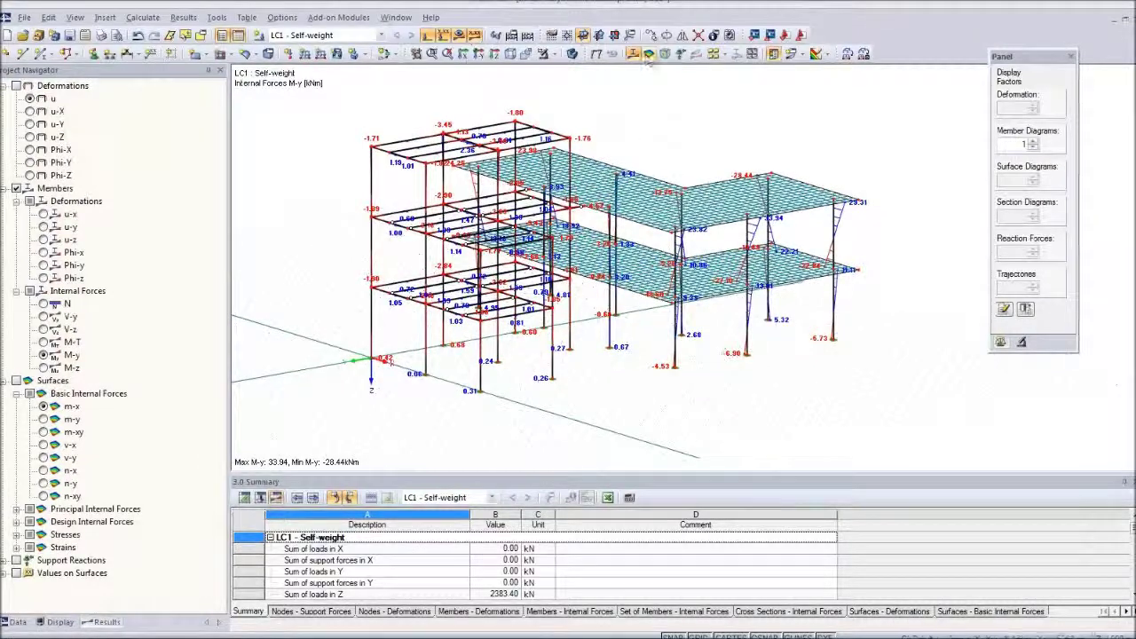
Step: Review the surface internal forces m-x together with member moments M-y, and the model's deformations u, then hide the results display
left_click(650, 55)
middle_click_drag(742, 409, 749, 375, "ctrl")
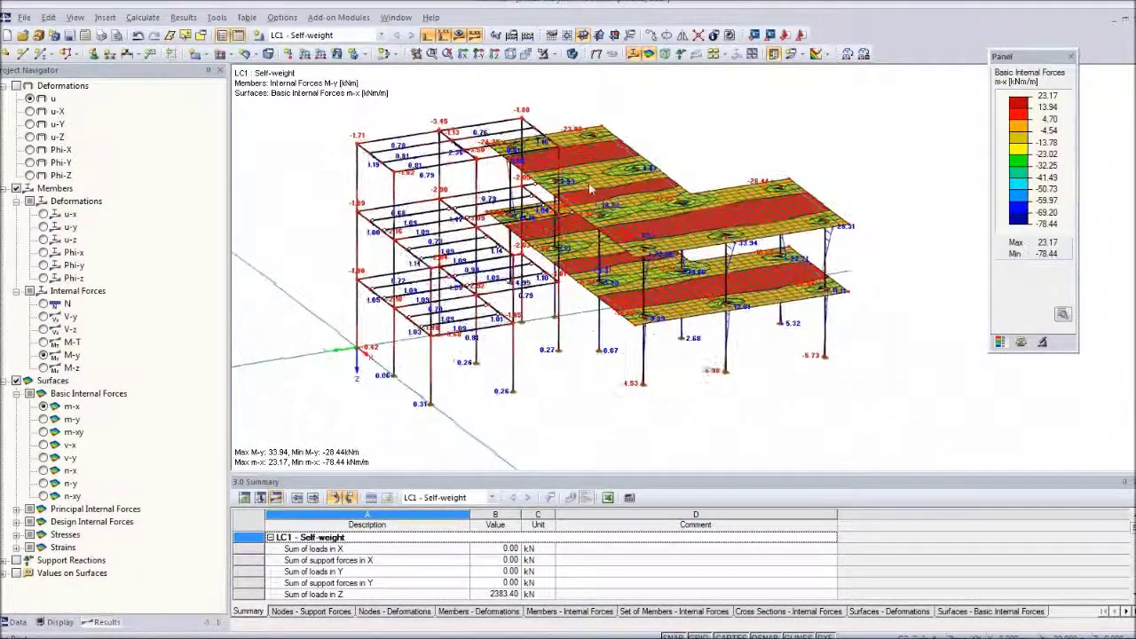
left_click(597, 54)
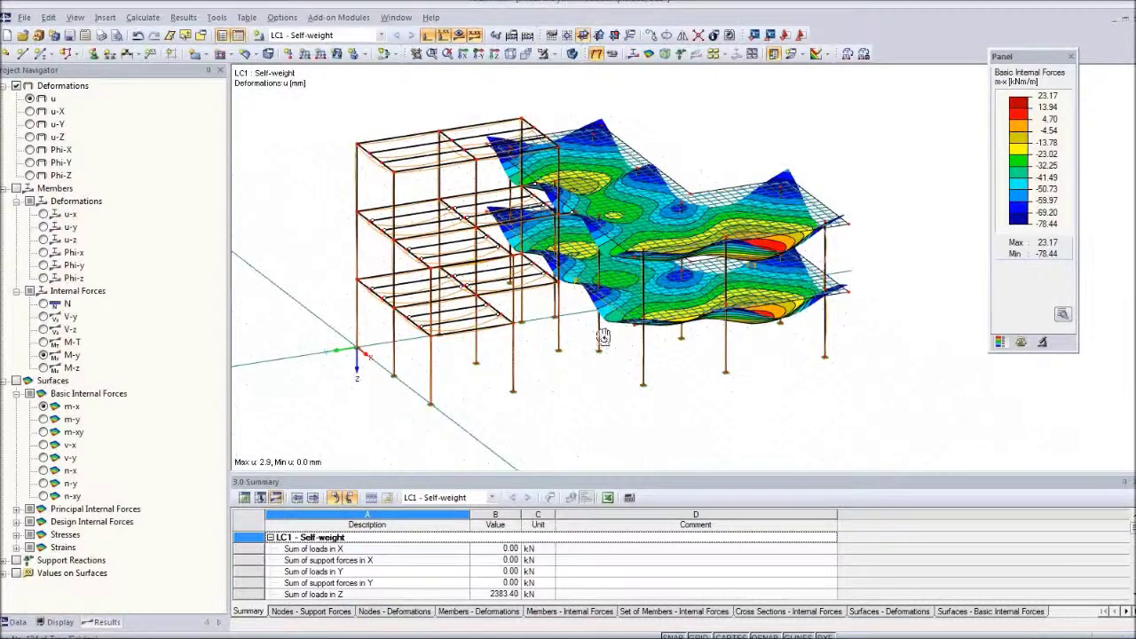
middle_click_drag(603, 337, 664, 343, "ctrl")
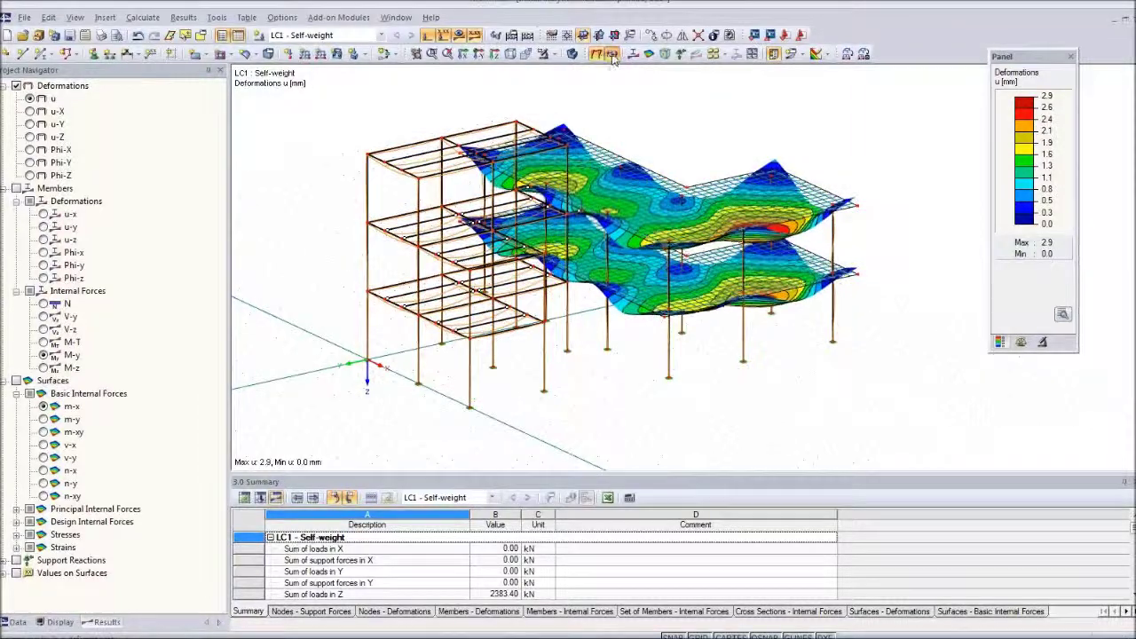
middle_click_drag(772, 391, 700, 396, "ctrl")
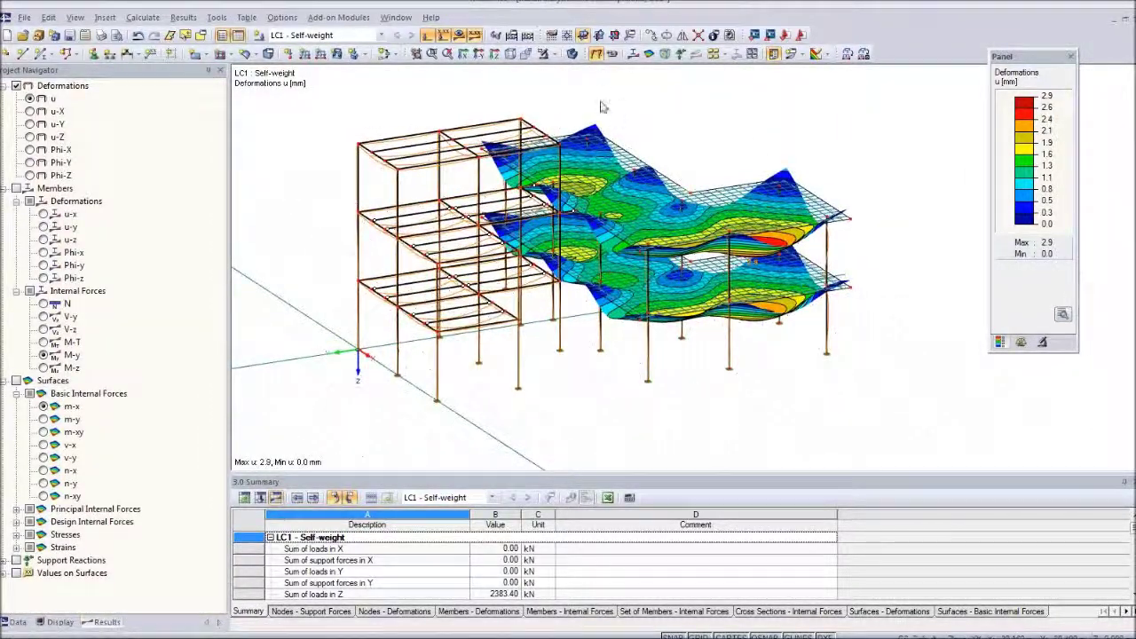
left_click(596, 54)
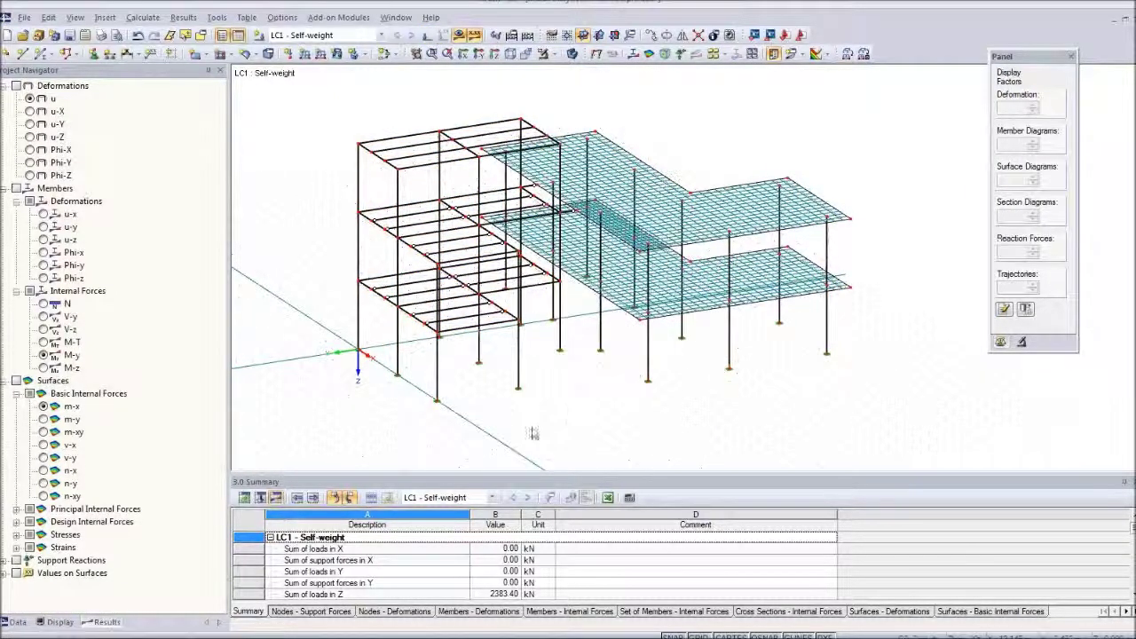
Step: Start a new member and set its type to Tension
middle_click_drag(580, 407, 527, 378, "ctrl")
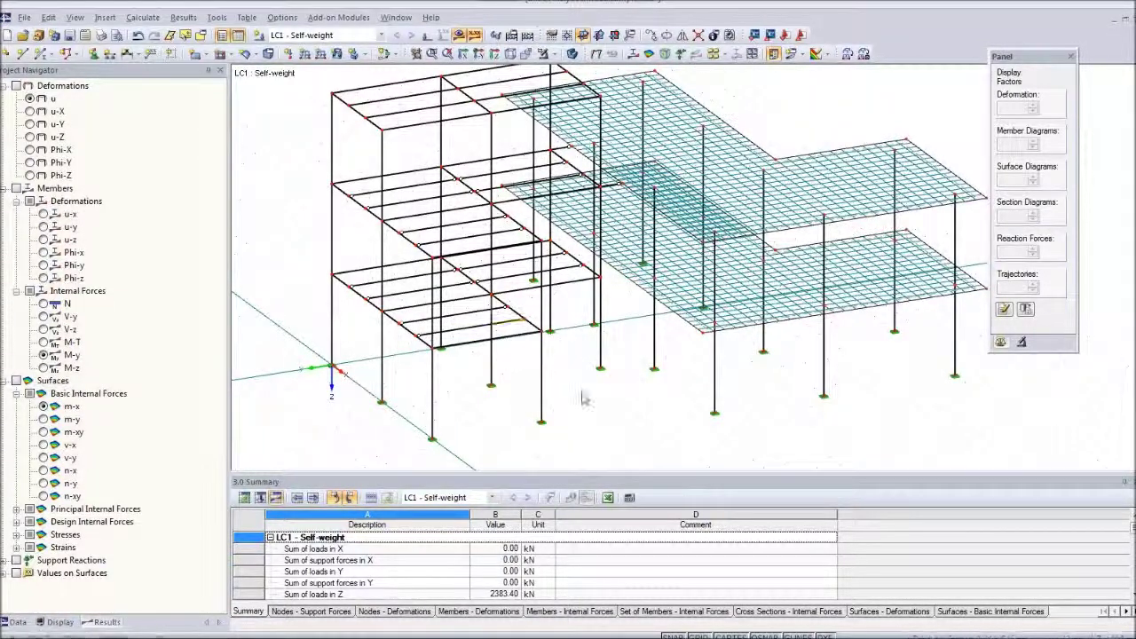
middle_click_drag(632, 401, 594, 350, "ctrl")
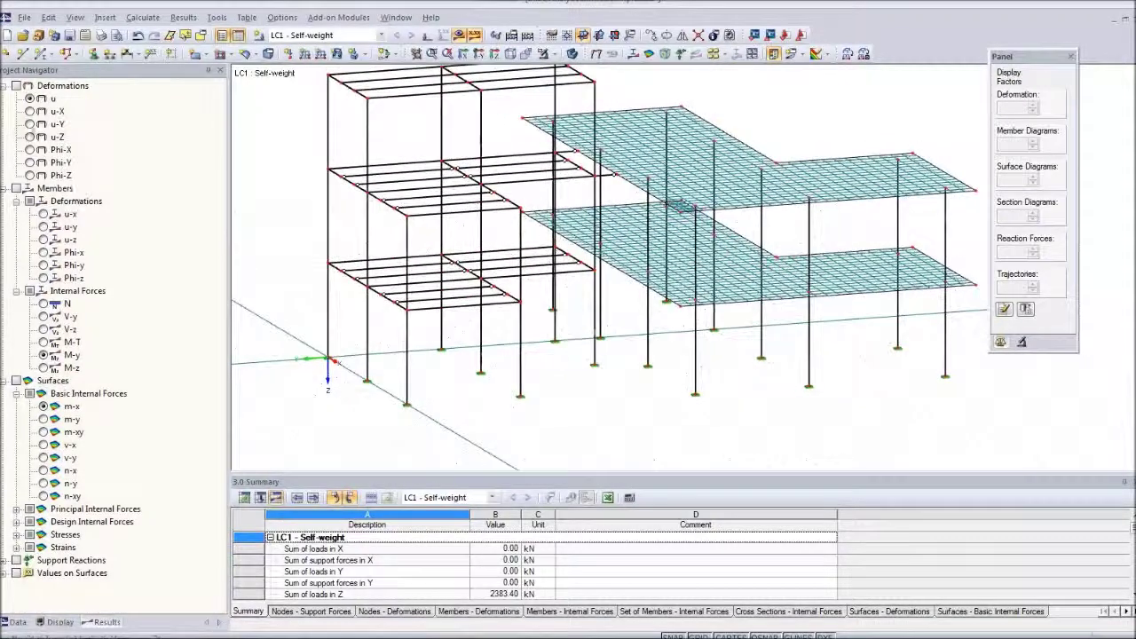
left_click(44, 55)
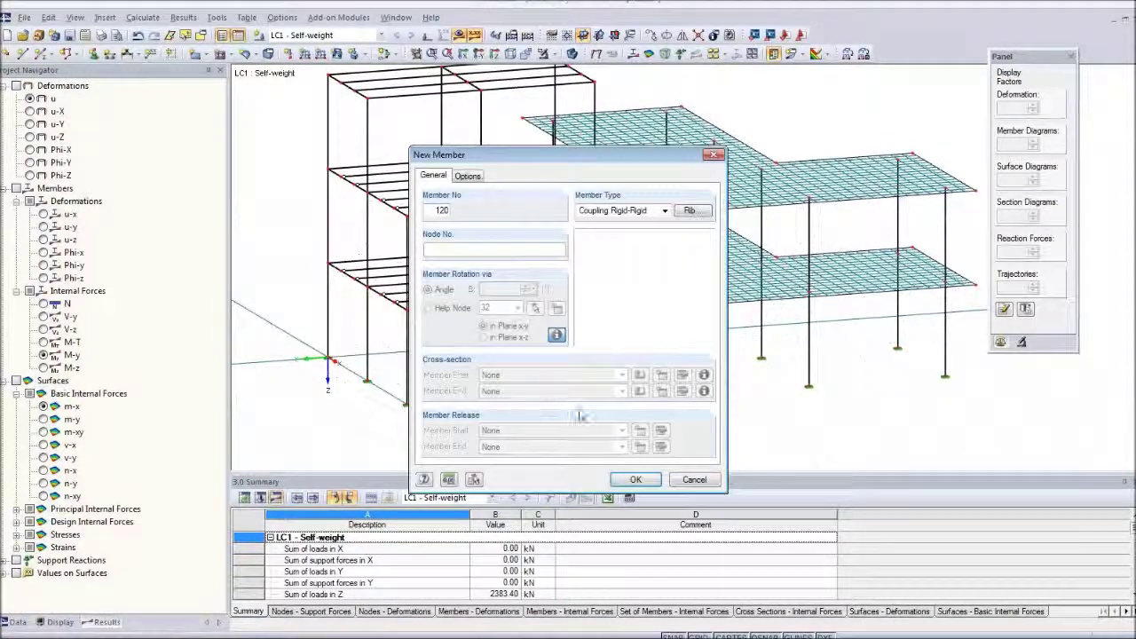
left_click(664, 211)
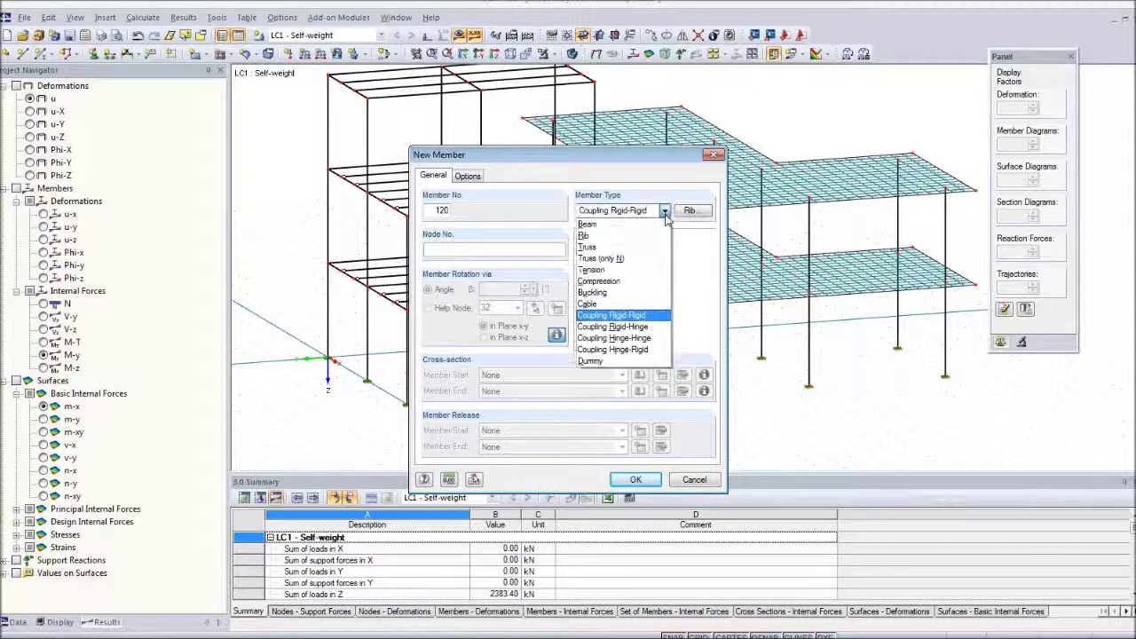
left_click(600, 270)
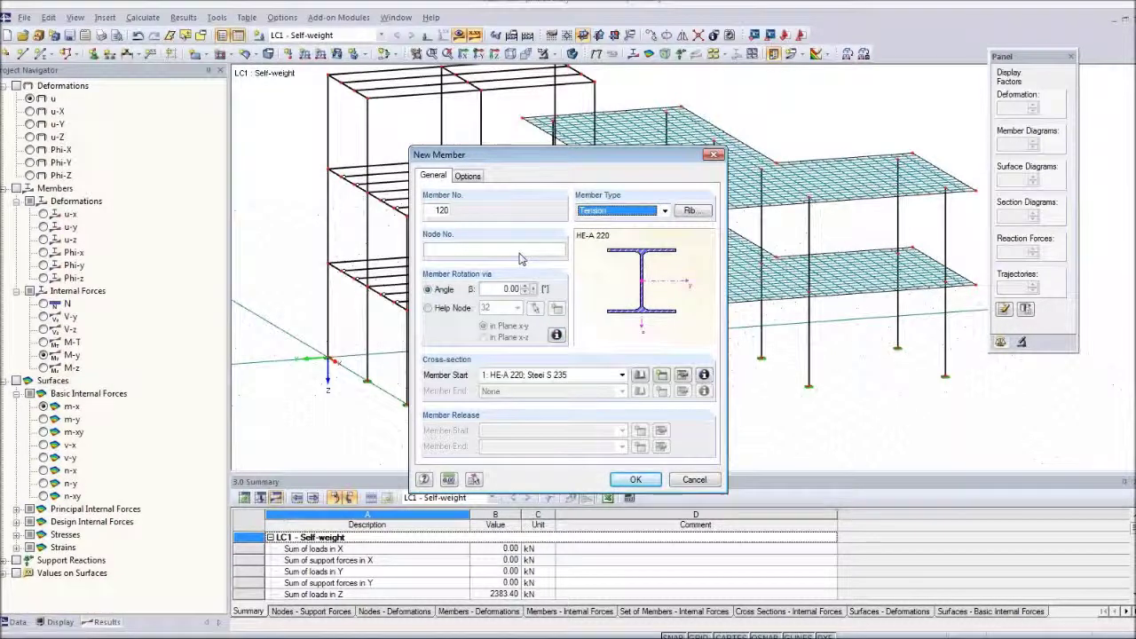
Step: Assign a new RD 30 cross-section in Steel S 235 to the tension member and accept deleting the results and FE mesh
left_click(660, 378)
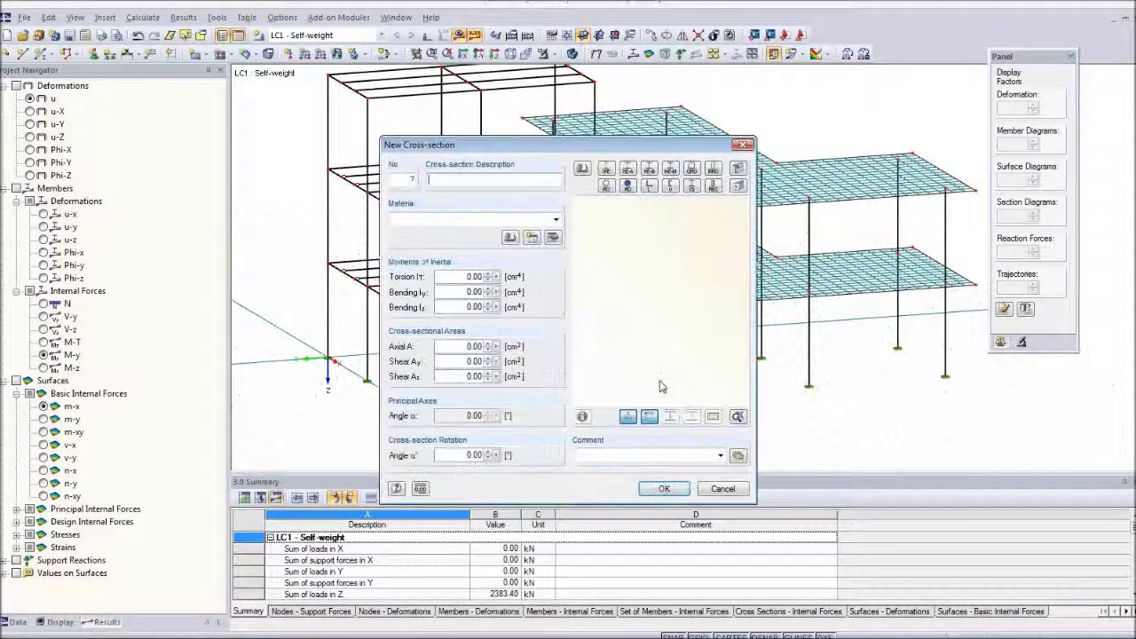
type("rd 3")
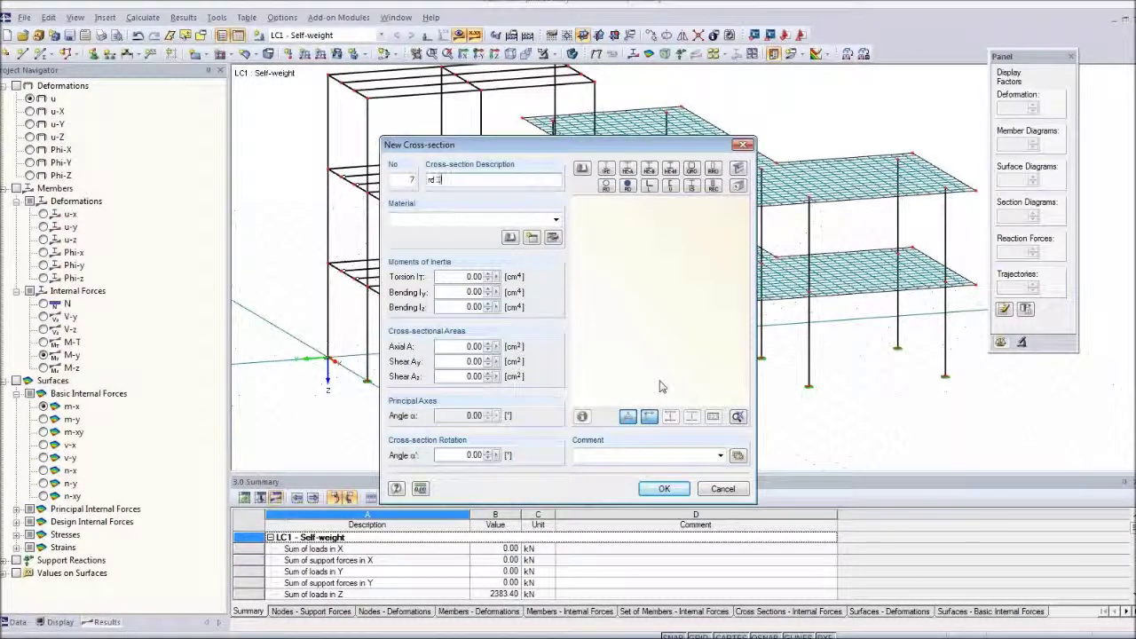
type("0")
left_click(556, 219)
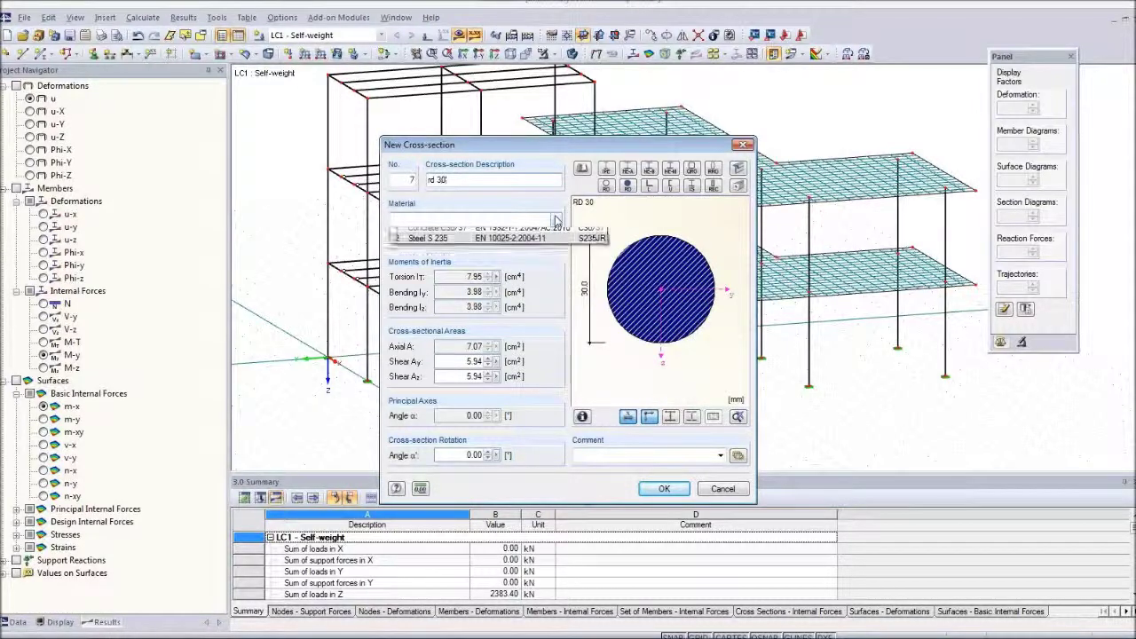
left_click(543, 242)
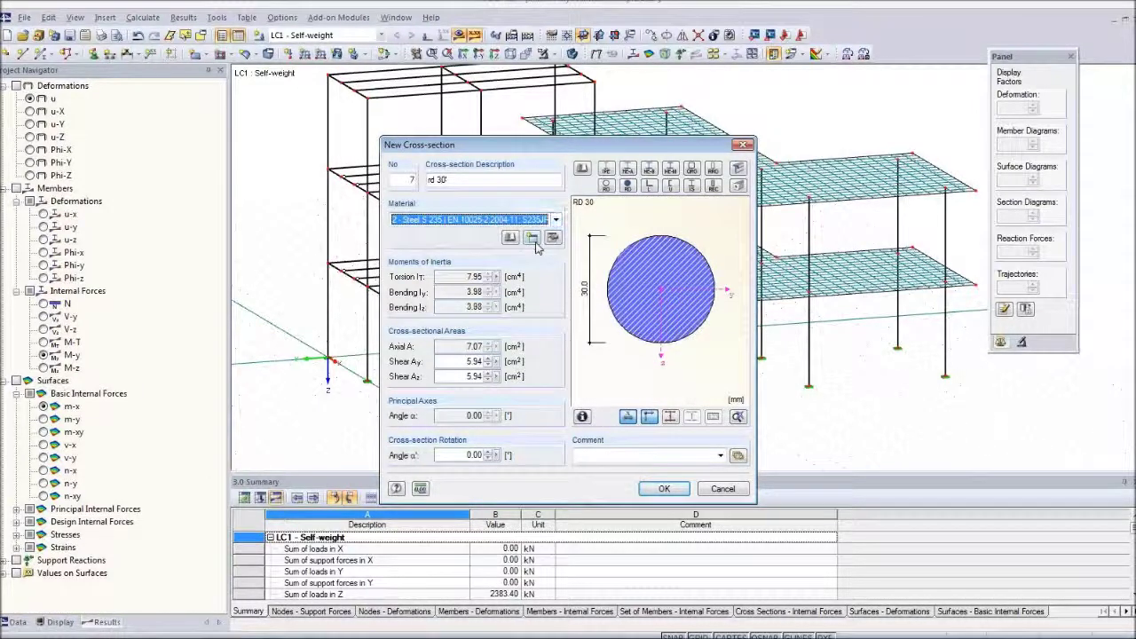
left_click(655, 489)
left_click(647, 482)
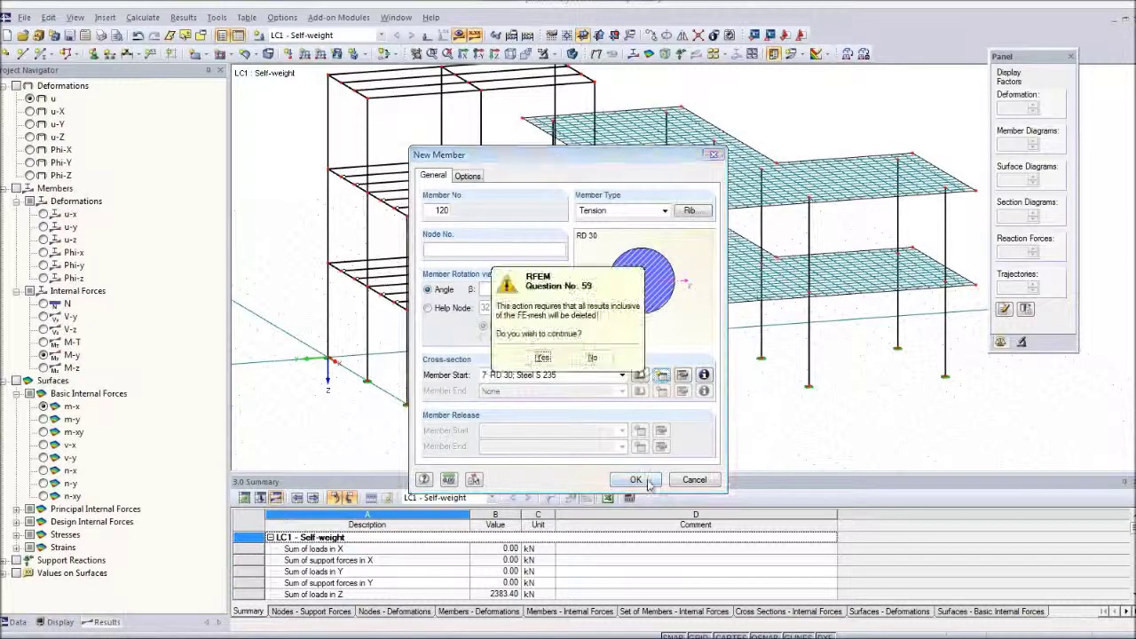
left_click(543, 357)
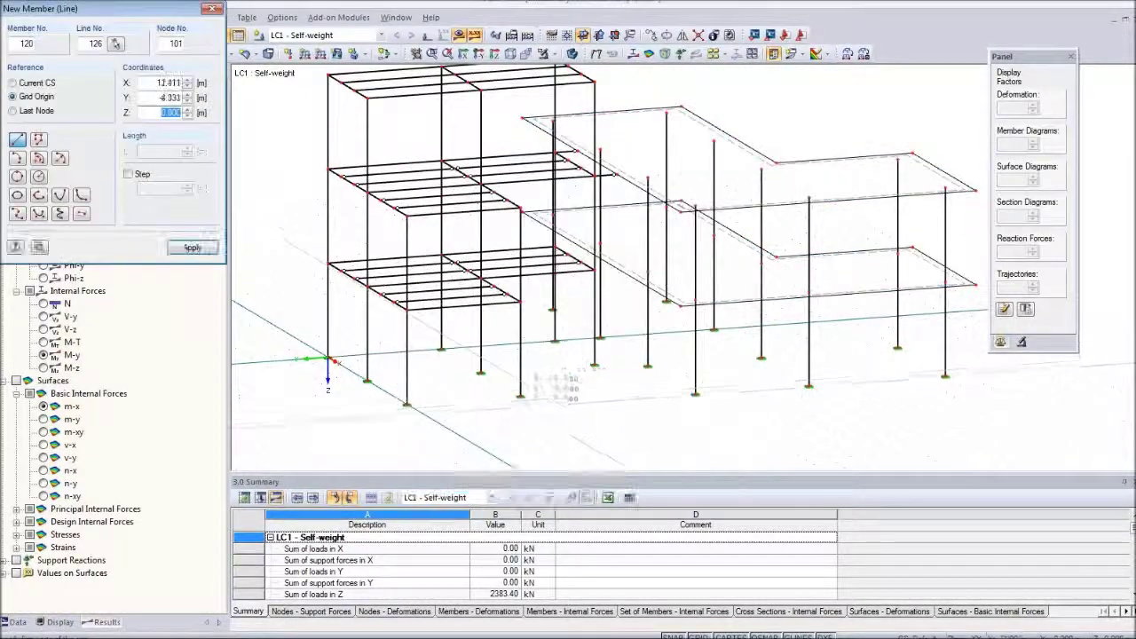
Step: Draw crossed tension diagonals in the steel frame's ground-storey end bay and in the adjacent bay of the storey above
left_click(485, 284)
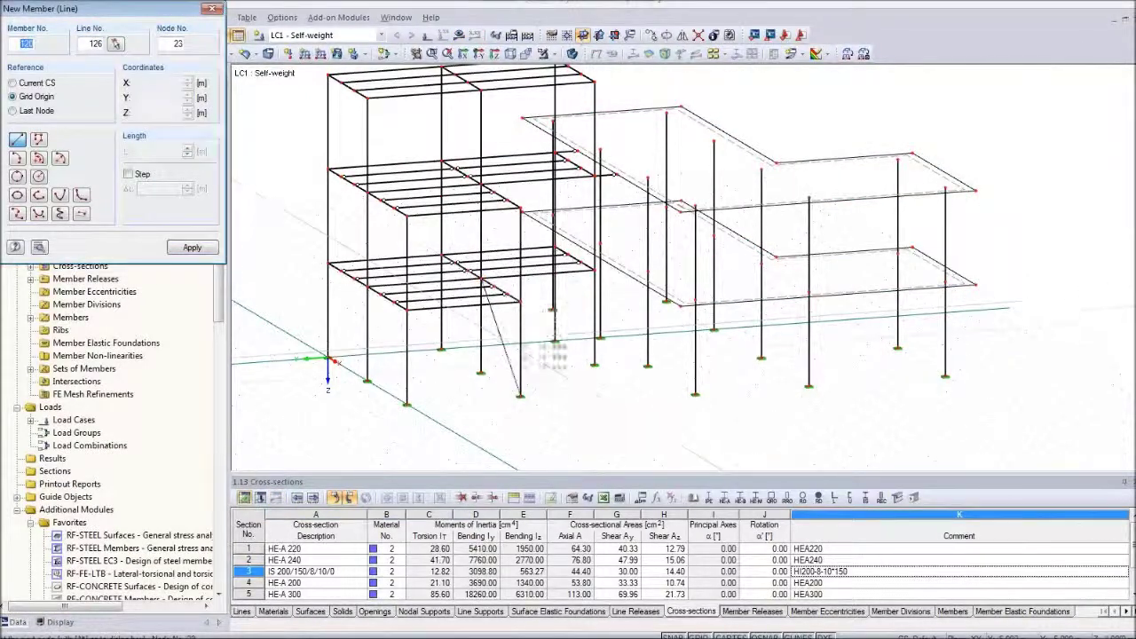
left_click(480, 372)
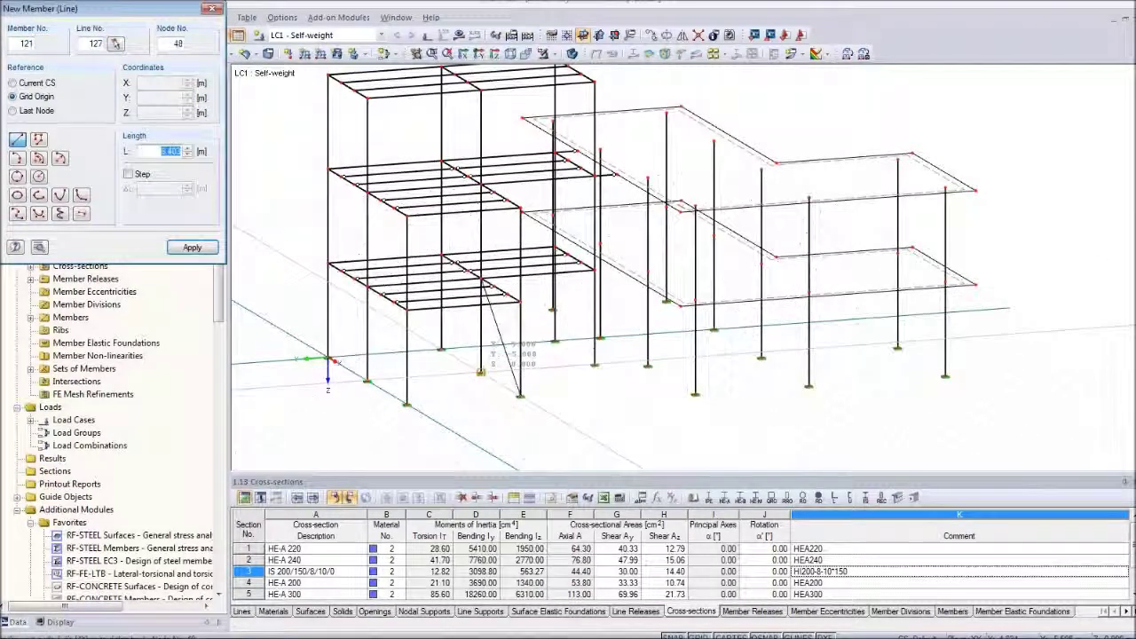
left_click(520, 302)
left_click(482, 280)
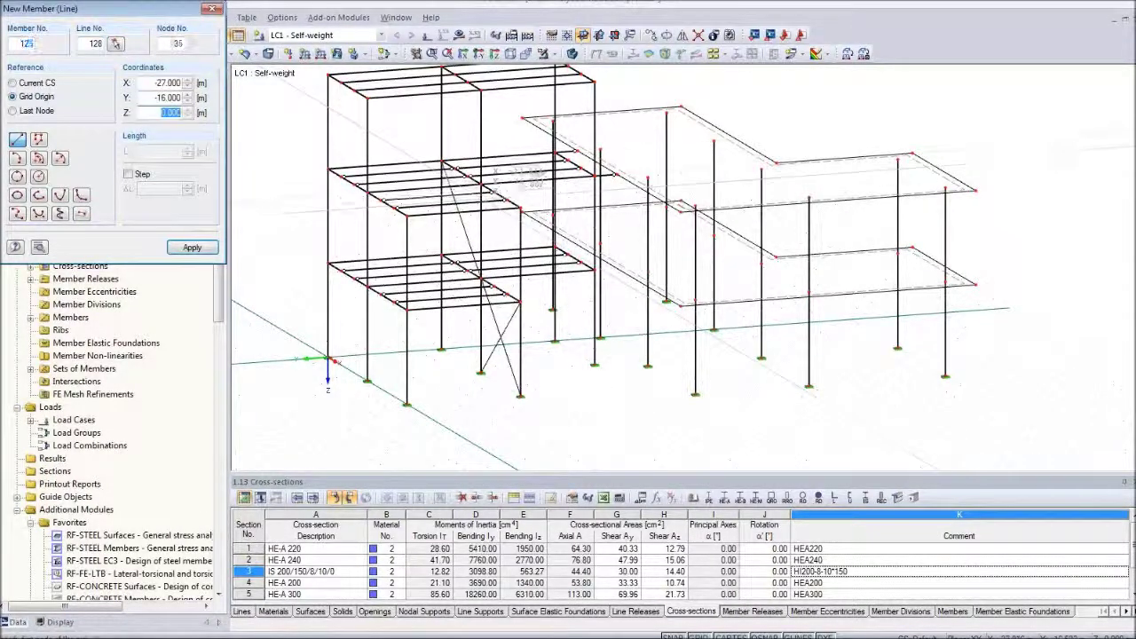
left_click(481, 185)
left_click(442, 256)
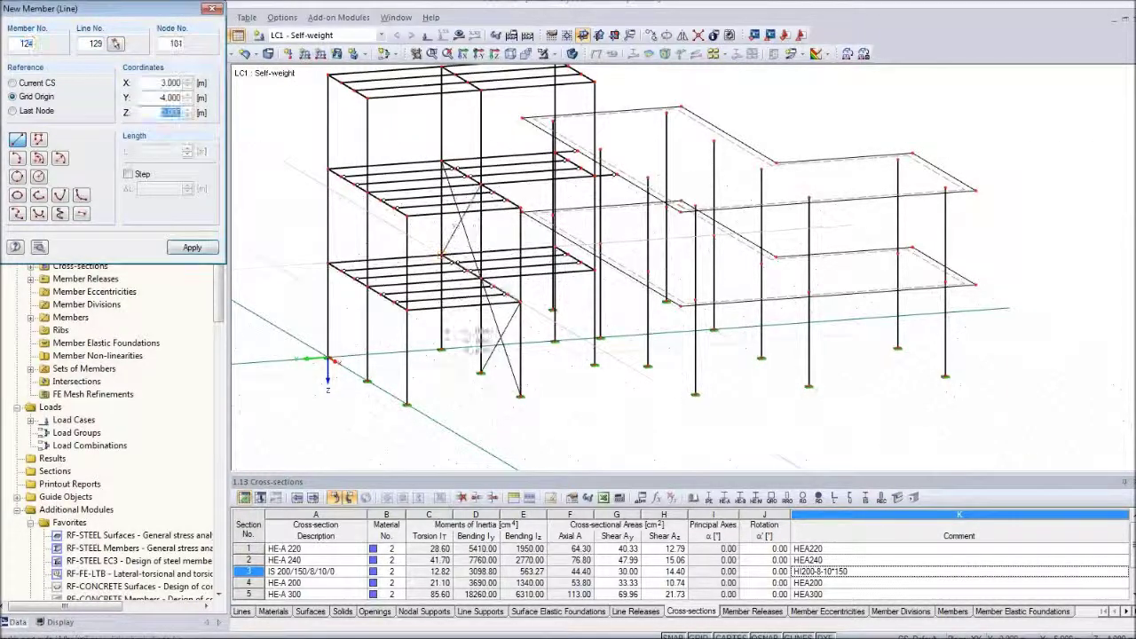
key("Escape")
Step: Copy the pair of second-storey bracing diagonals up to the same bay of the top storey
middle_click_drag(434, 376, 486, 414)
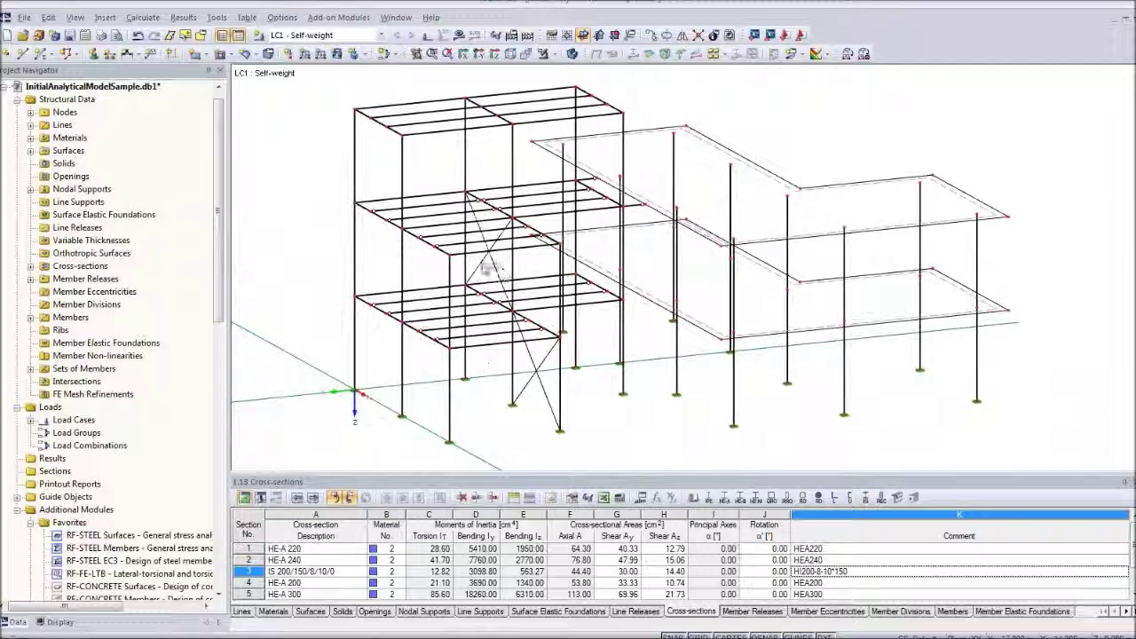
left_click(471, 203)
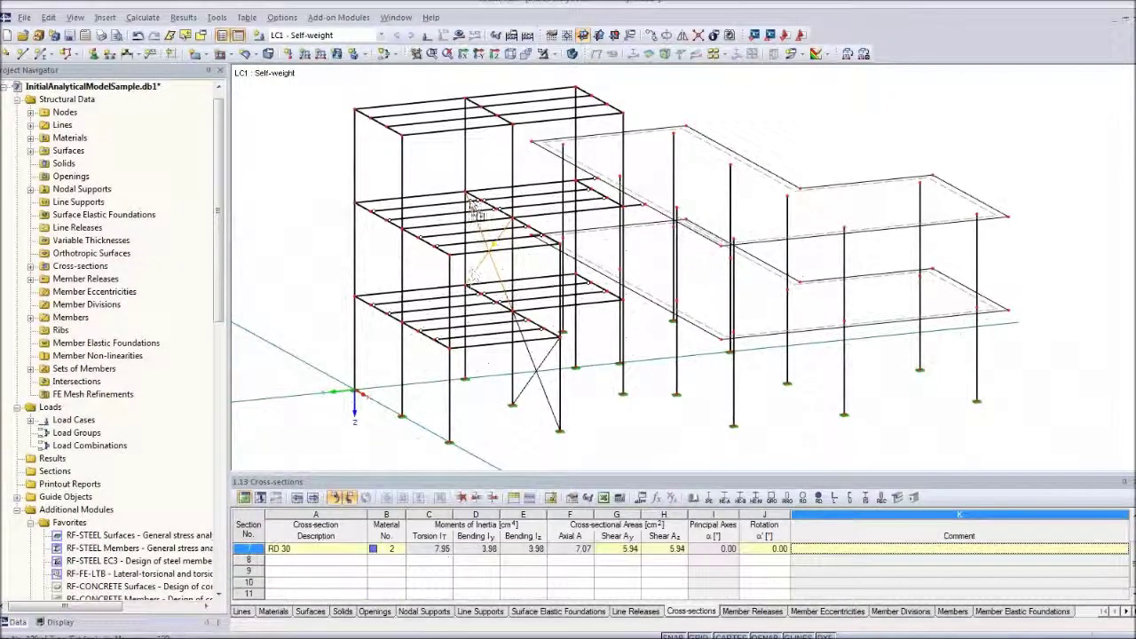
left_click(676, 449)
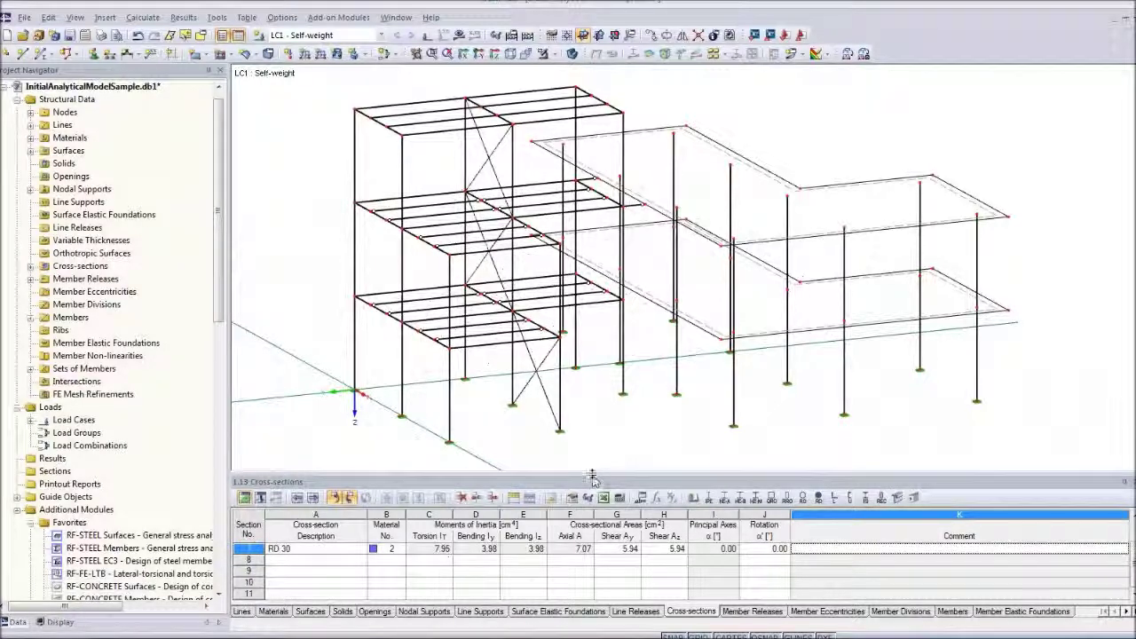
Step: Start converting area loads to member loads via cells, with a magnitude of 1 kN/m² and the existing cell selection cleared
left_click_drag(592, 473, 604, 527)
middle_click_drag(671, 461, 623, 474)
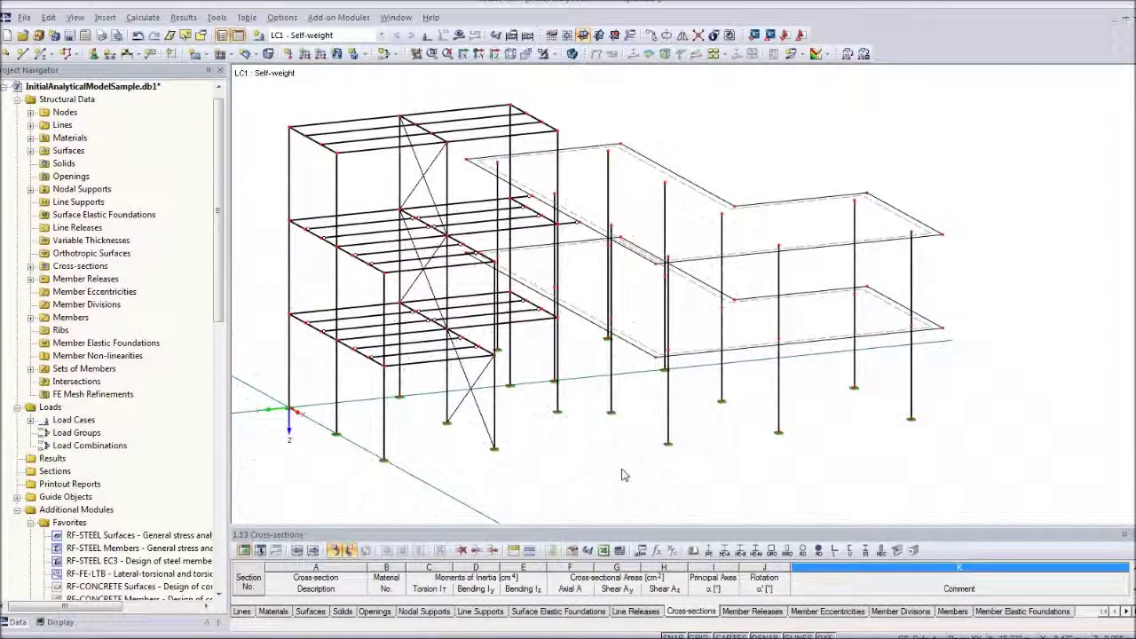
middle_click_drag(571, 464, 511, 440, "ctrl")
mouse_move(591, 436)
middle_mouse_down("ctrl")
mouse_move(601, 426)
mouse_move(550, 455)
mouse_move(574, 437)
middle_mouse_up("ctrl")
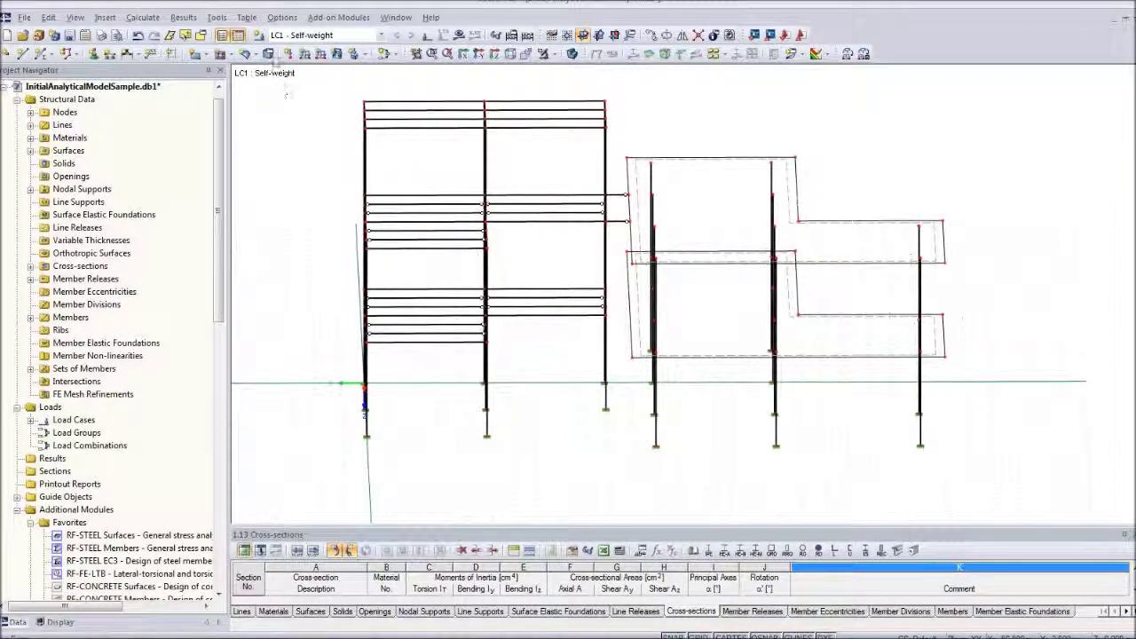
mouse_move(561, 382)
middle_mouse_down("ctrl")
mouse_move(560, 436)
mouse_move(557, 399)
middle_mouse_up("ctrl")
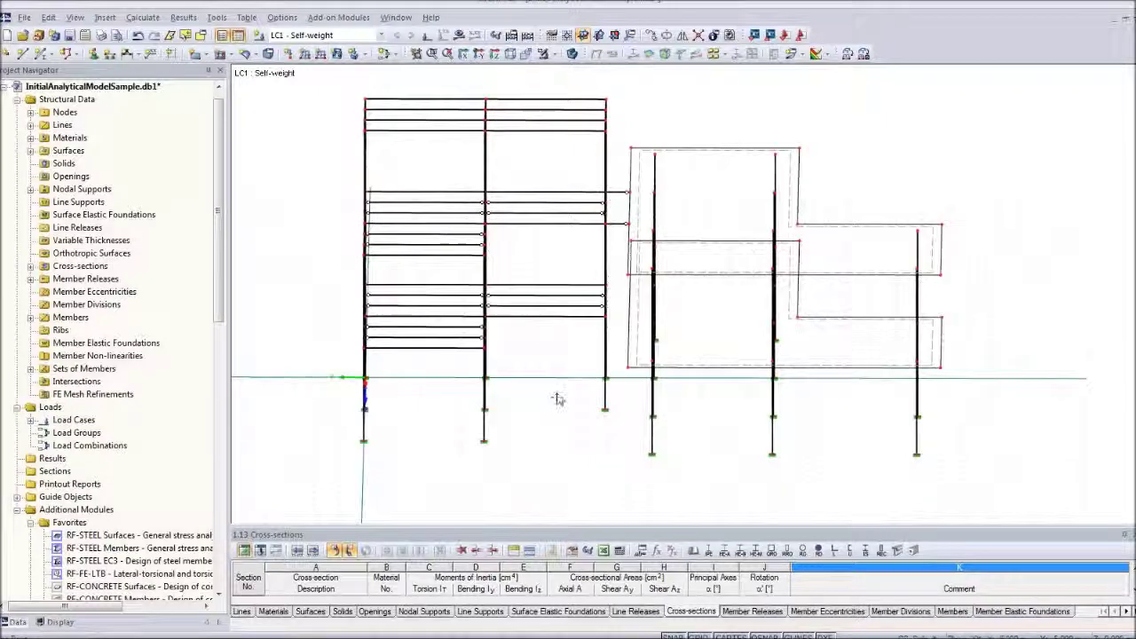
left_click(859, 55)
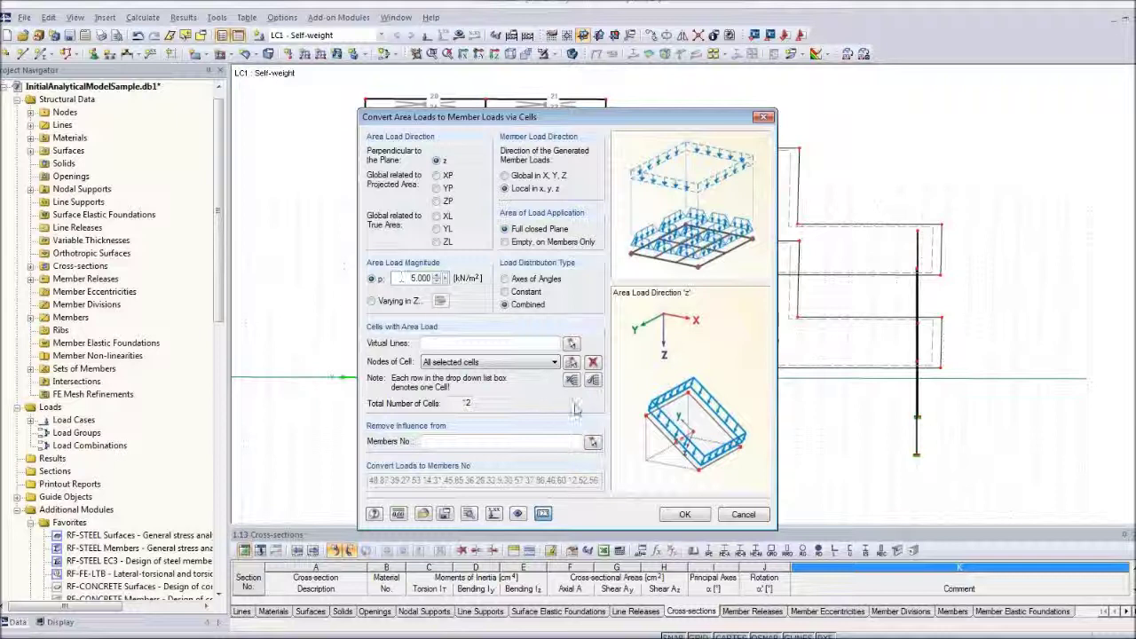
left_click(593, 361)
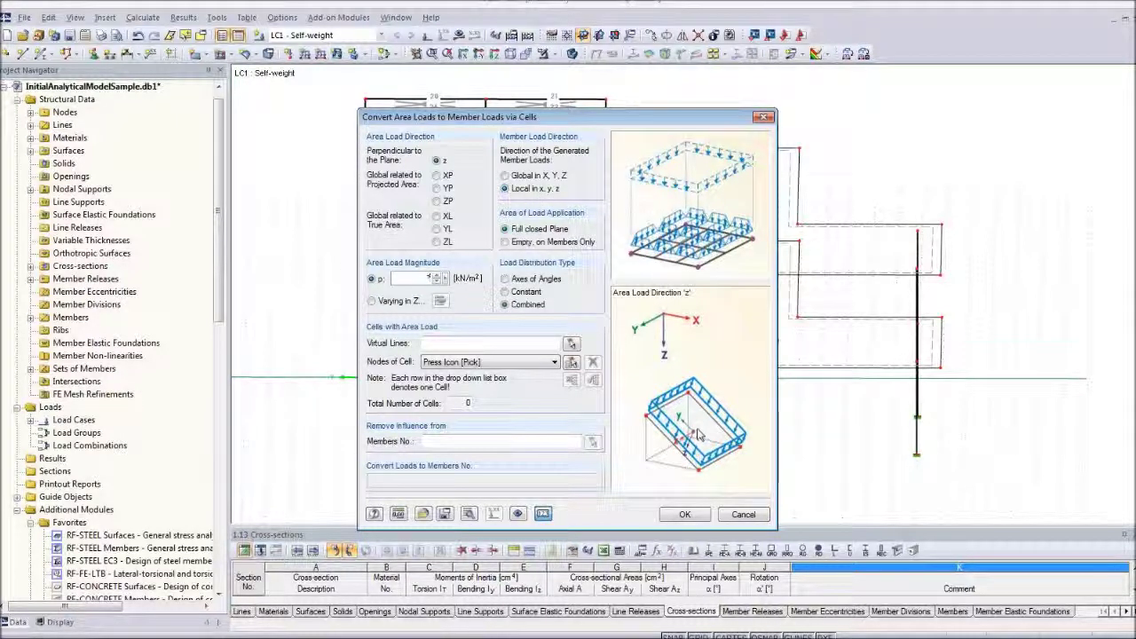
Step: Select the horizontal floor and roof cells on all three levels of the steel frame for the area load
left_click(572, 380)
middle_click_drag(560, 439, 545, 376, "ctrl")
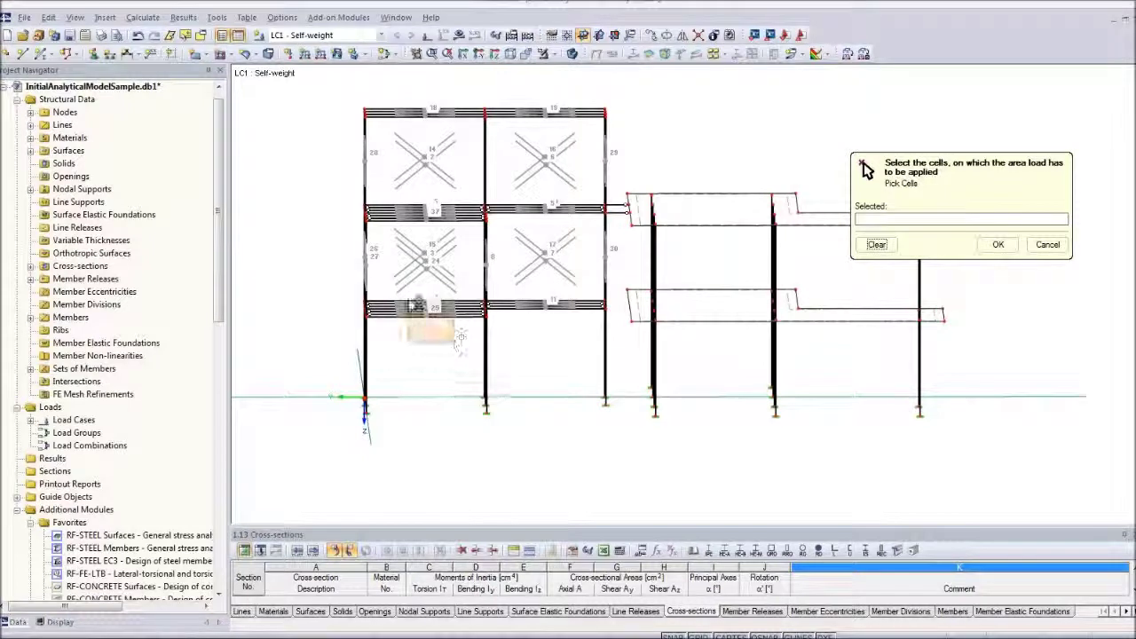
left_click(412, 318)
left_click(544, 298)
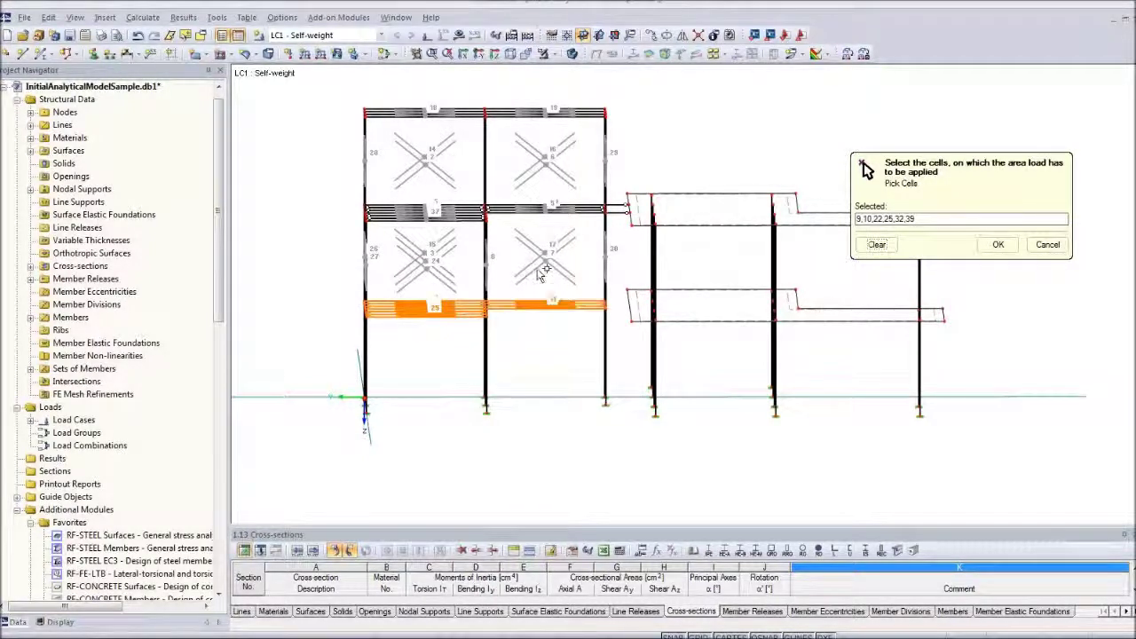
left_click(544, 210)
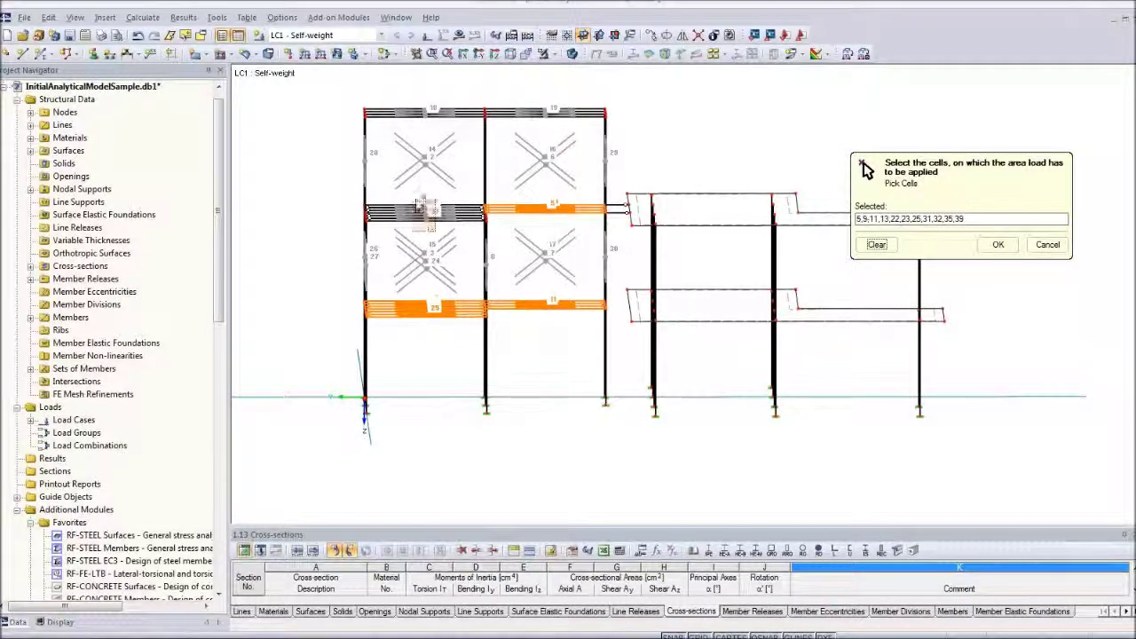
left_click(426, 210)
left_click(424, 108)
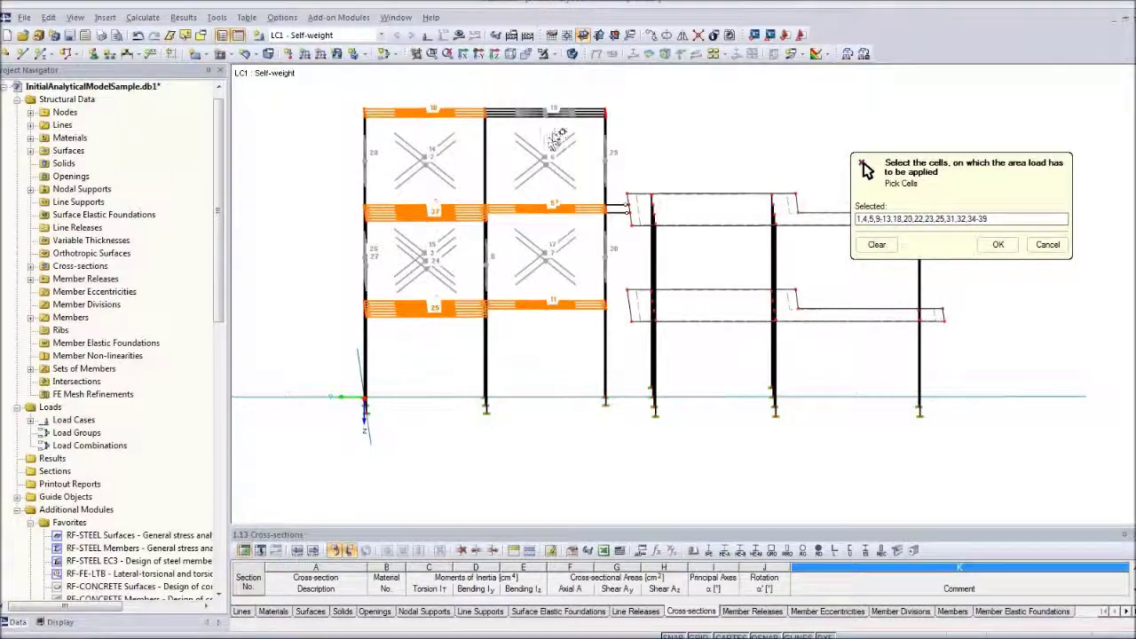
left_click(550, 110)
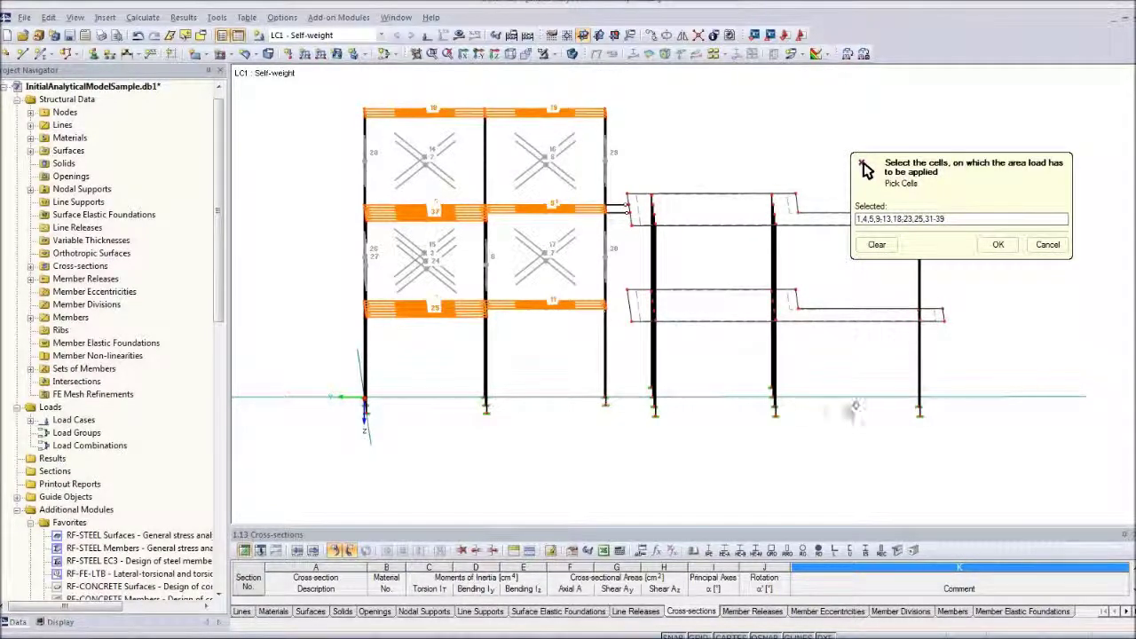
middle_click_drag(560, 426, 624, 471, "ctrl")
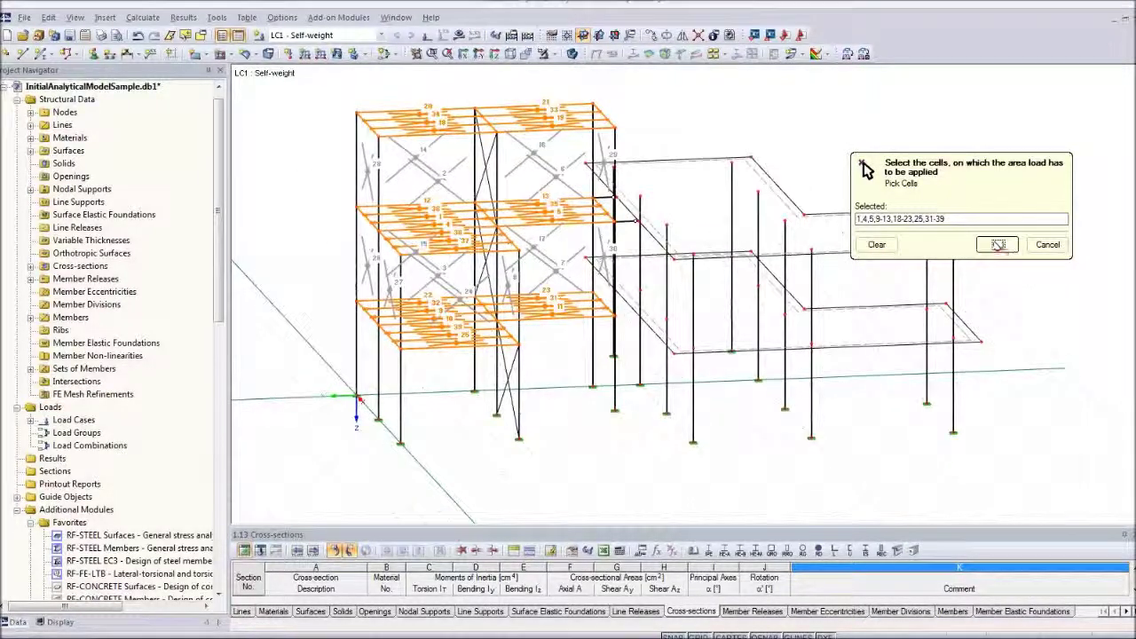
left_click(999, 246)
Step: Generate the member loads from the selected cells and hide the load values in the model view
left_click(682, 515)
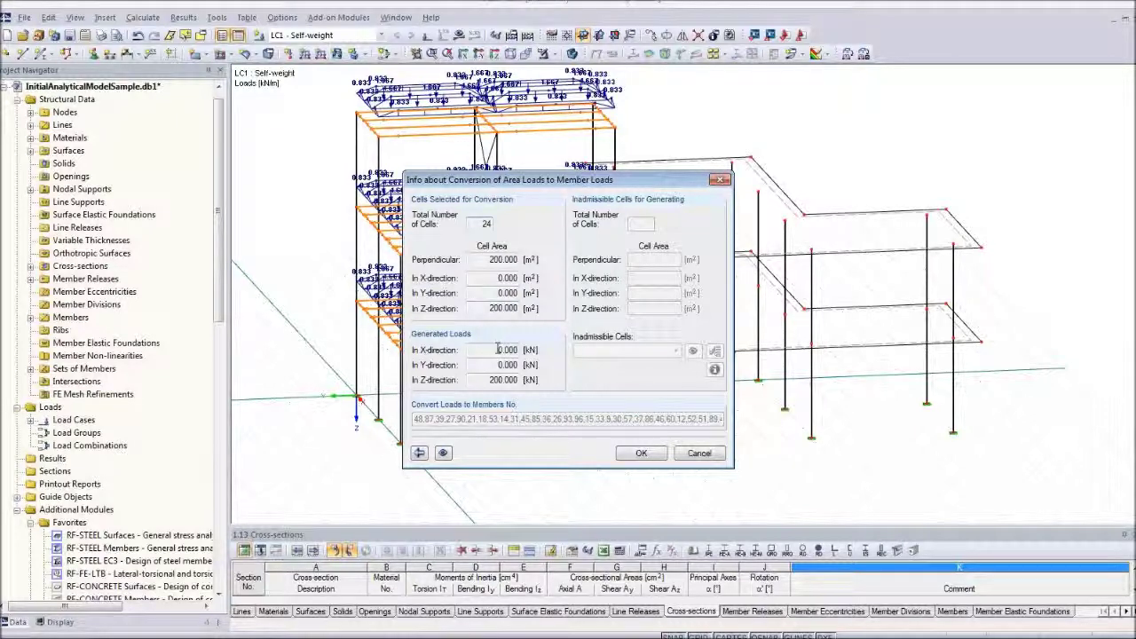
left_click(641, 454)
middle_click_drag(595, 443, 591, 470, "ctrl")
left_click(444, 35)
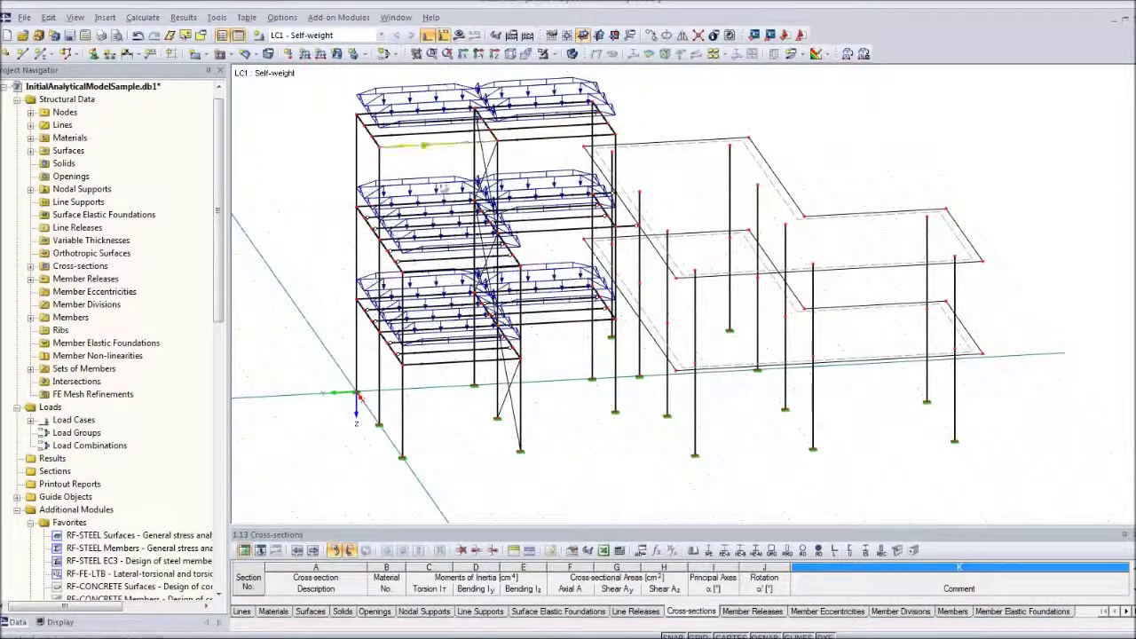
middle_click_drag(674, 411, 653, 469)
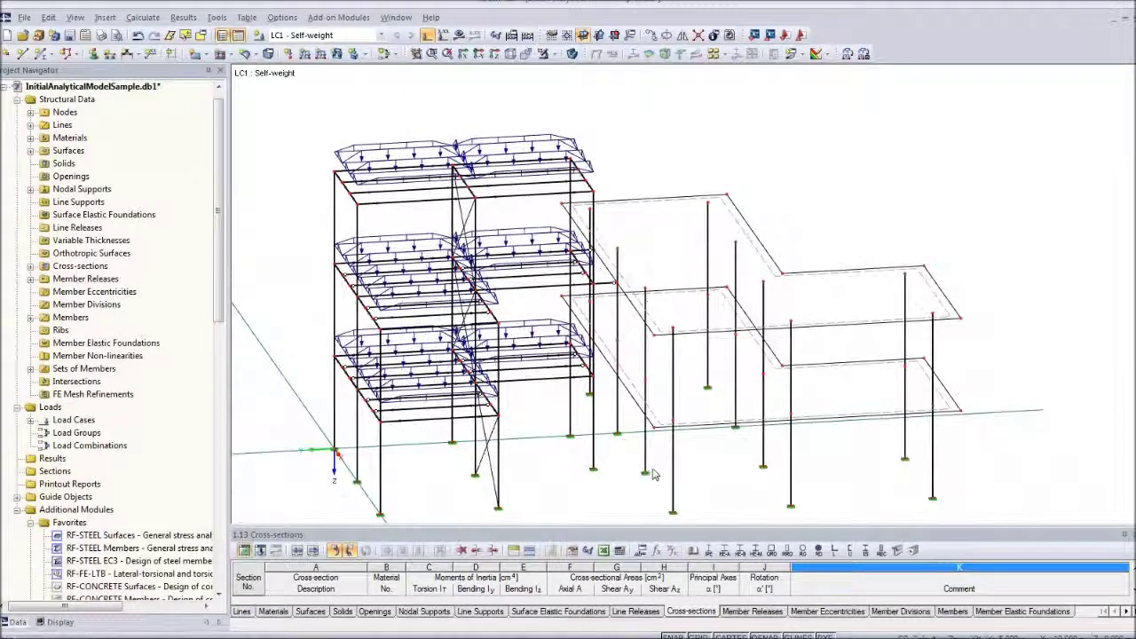
Step: Apply a uniform surface load of 1 kN/m² in global direction ZL to both slabs beside the steel frame
left_click(336, 55)
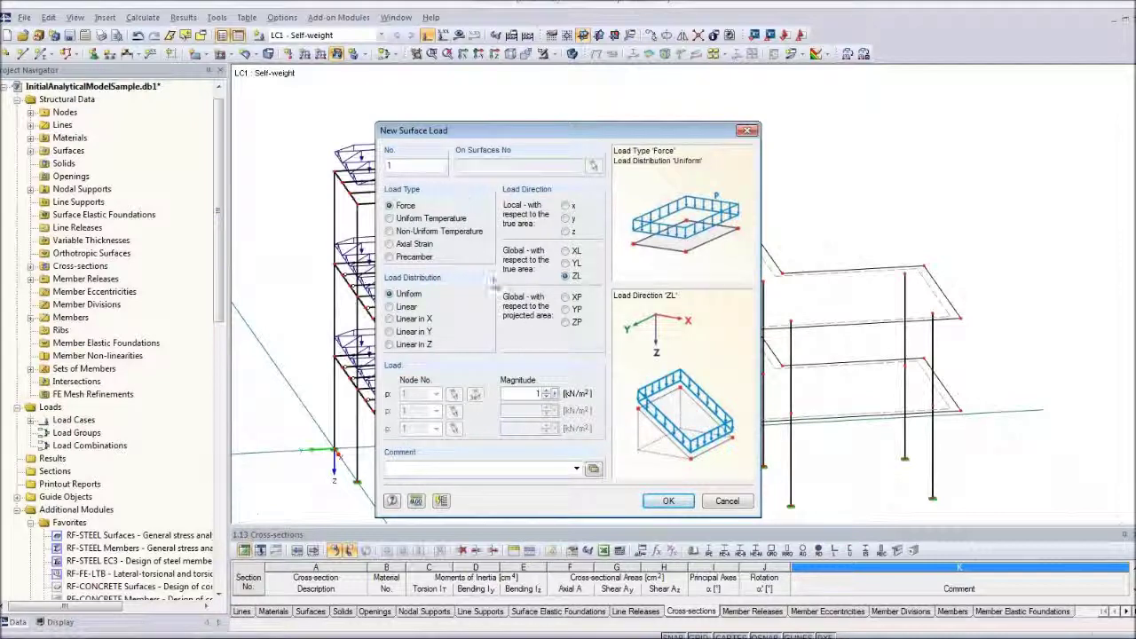
left_click(668, 502)
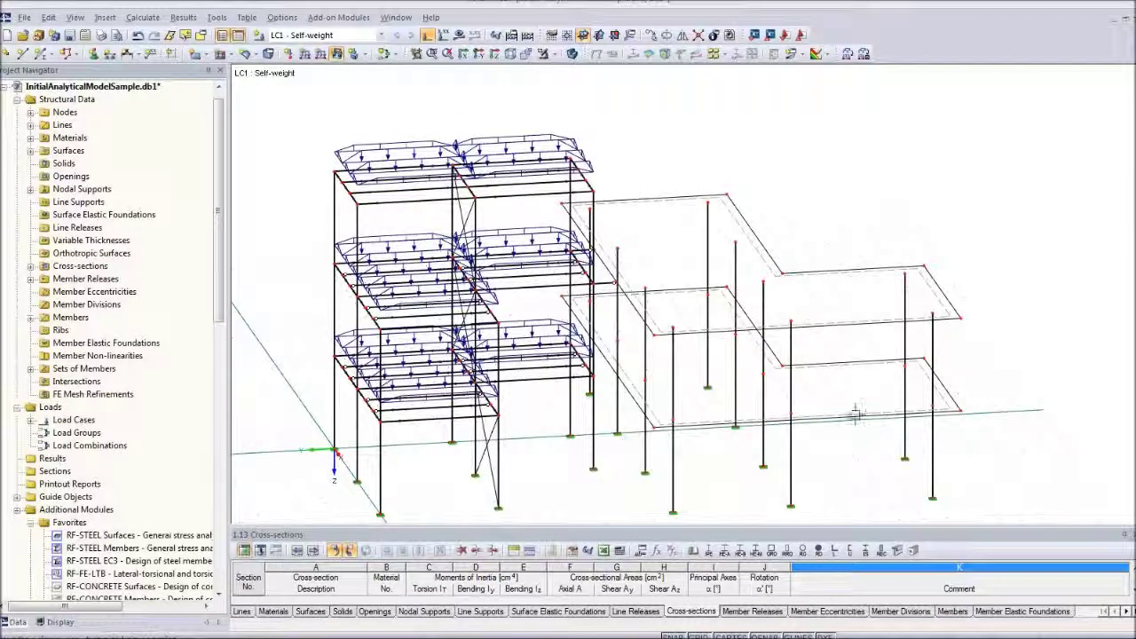
left_click(845, 325)
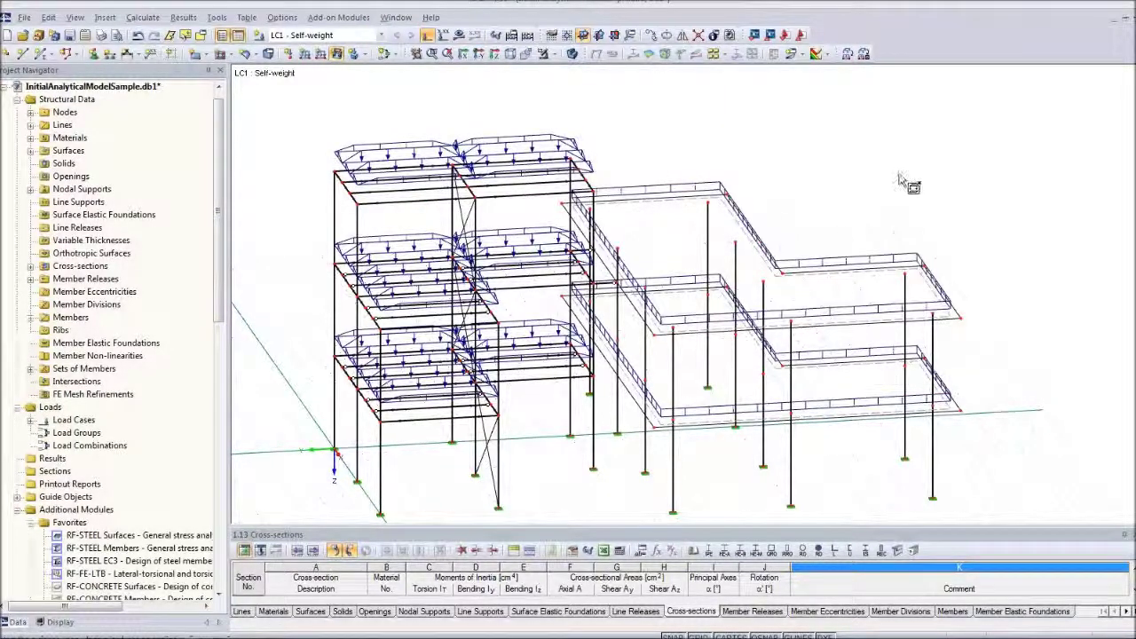
middle_click_drag(1010, 370, 1056, 342, "ctrl")
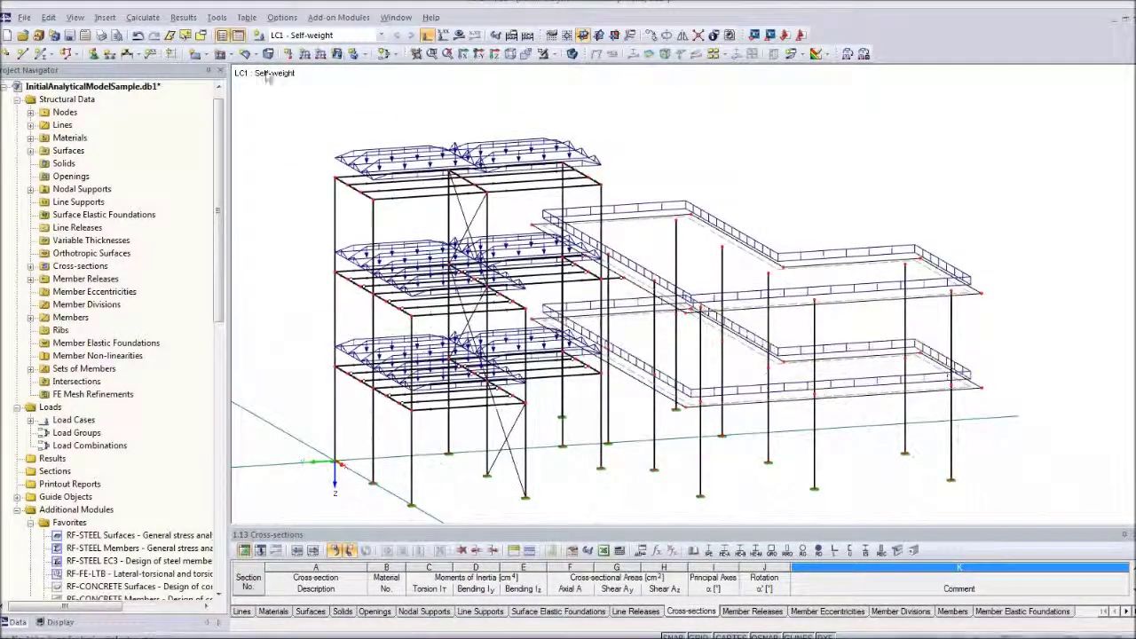
Step: Create load case 2 of type Variable with the description Snow
left_click(260, 36)
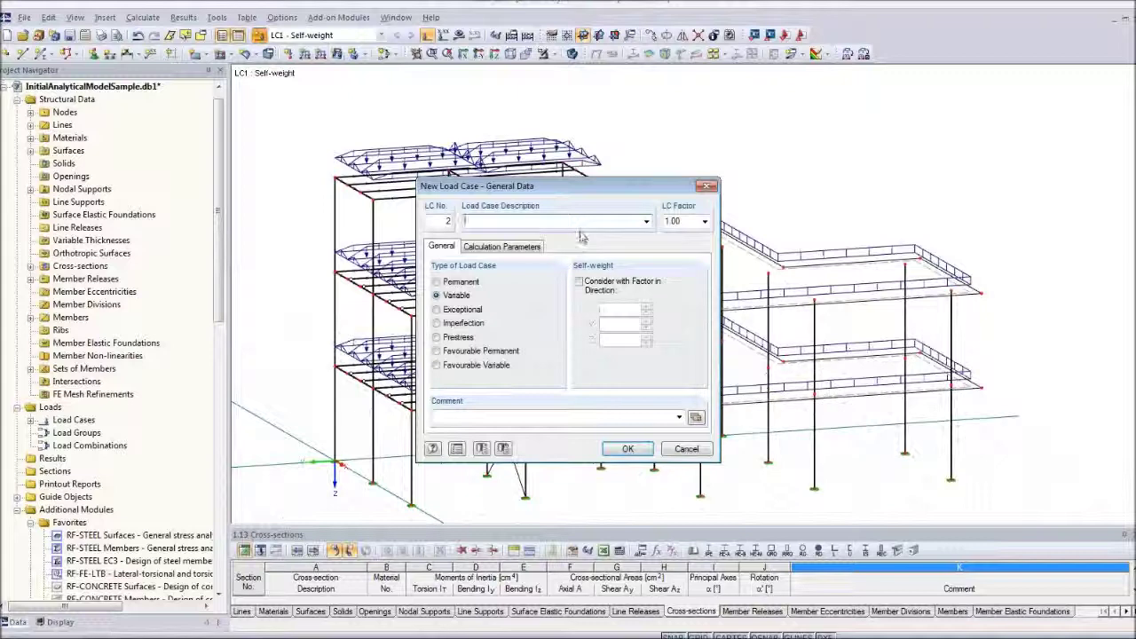
left_click(645, 222)
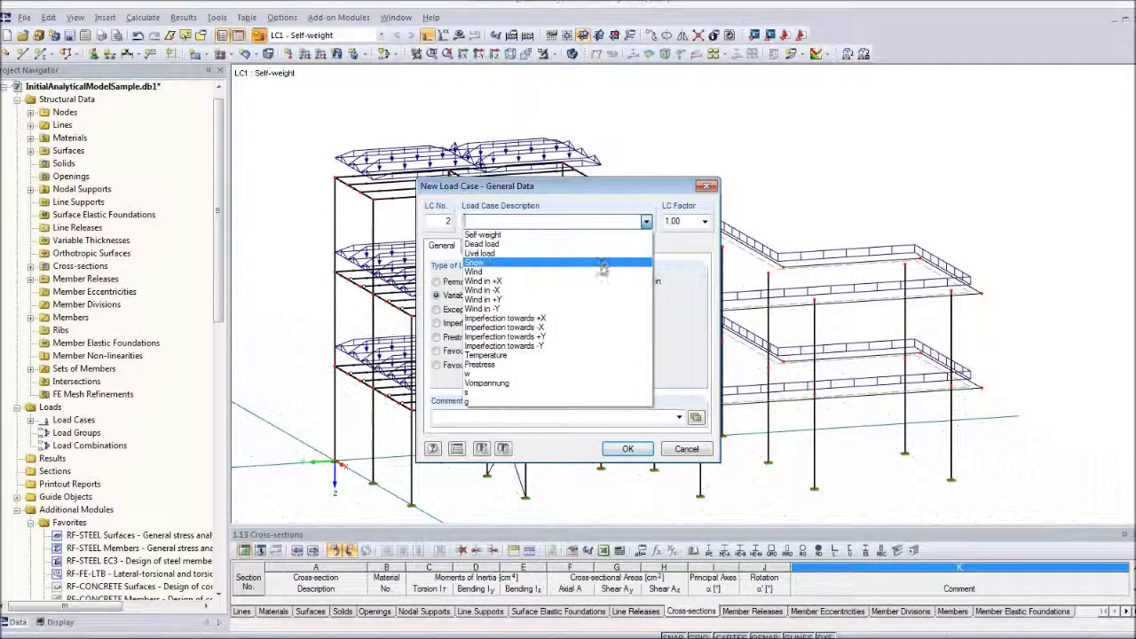
left_click(602, 266)
left_click(628, 449)
Step: Start generating snow loads to EN 1991-1-3 for a flat/monopitch roof, using the Central Europe national annex
middle_click_drag(660, 411, 627, 367, "ctrl")
left_click(216, 17)
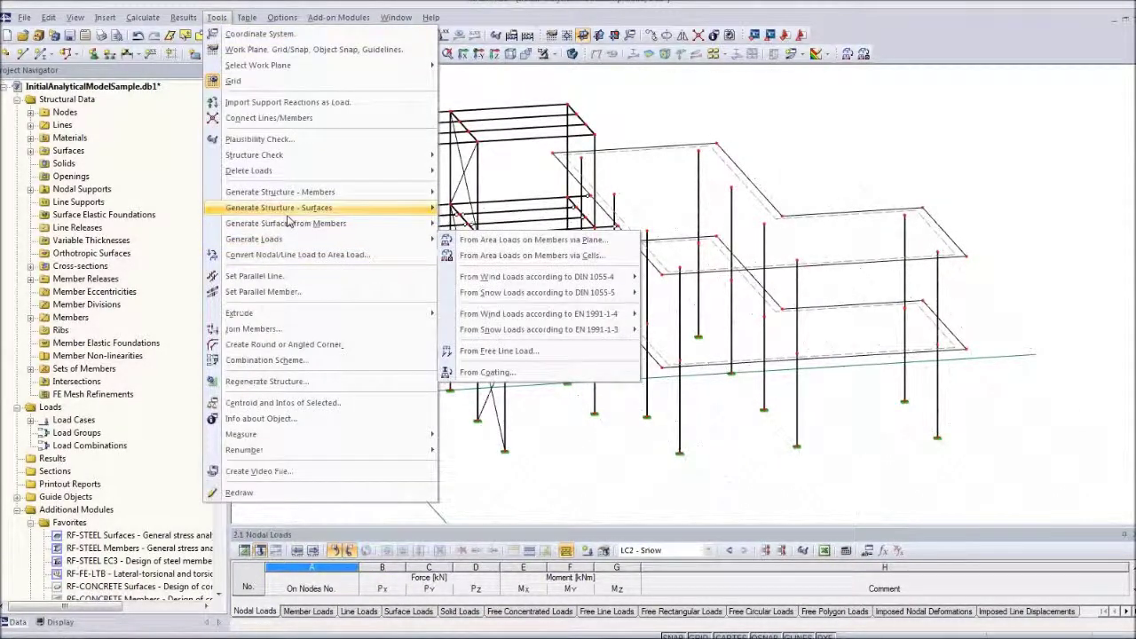
mouse_move(287, 245)
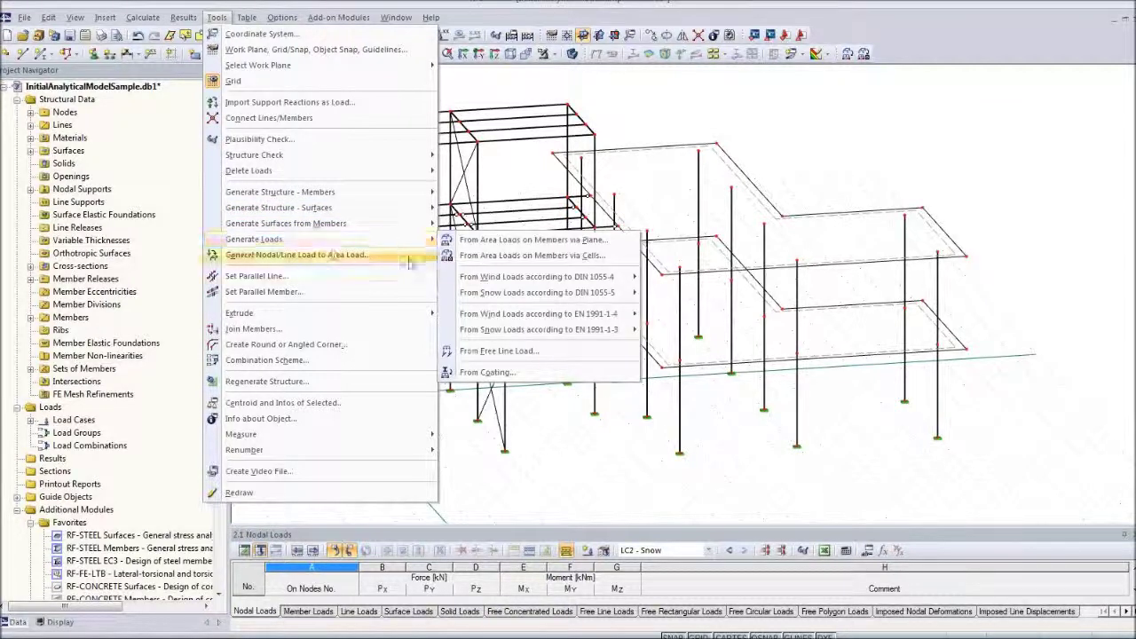
mouse_move(538, 334)
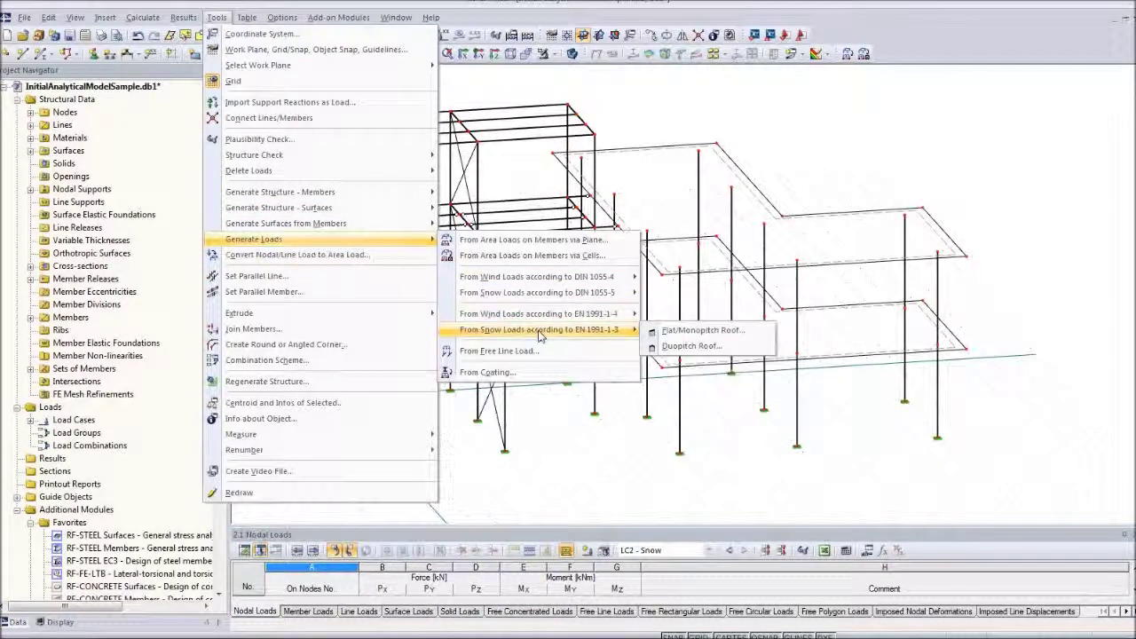
left_click(700, 330)
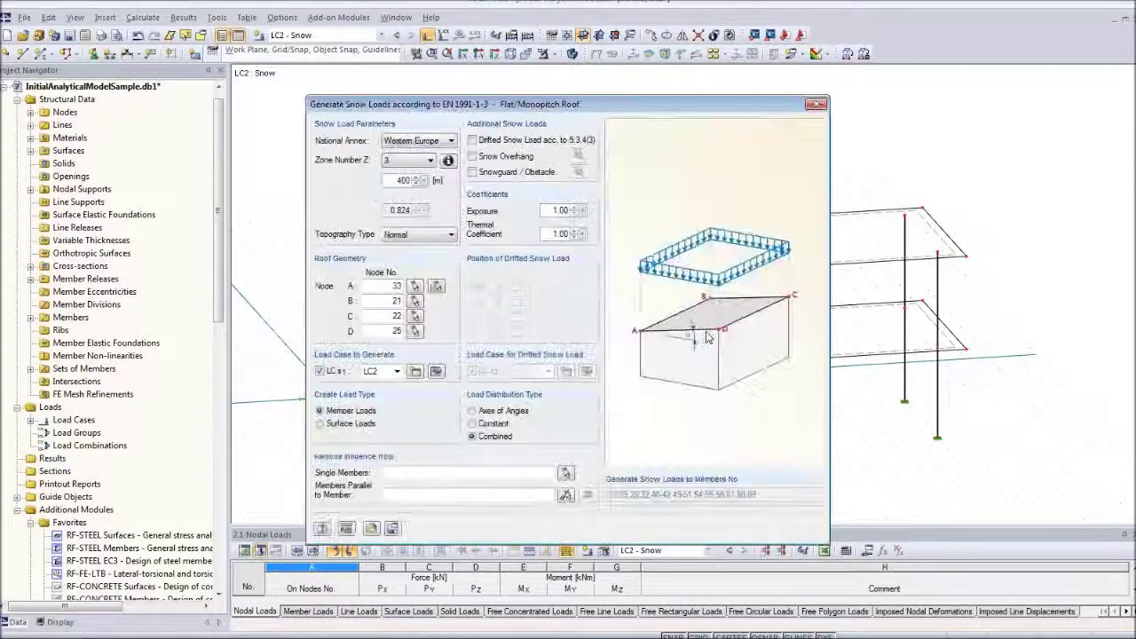
left_click(451, 140)
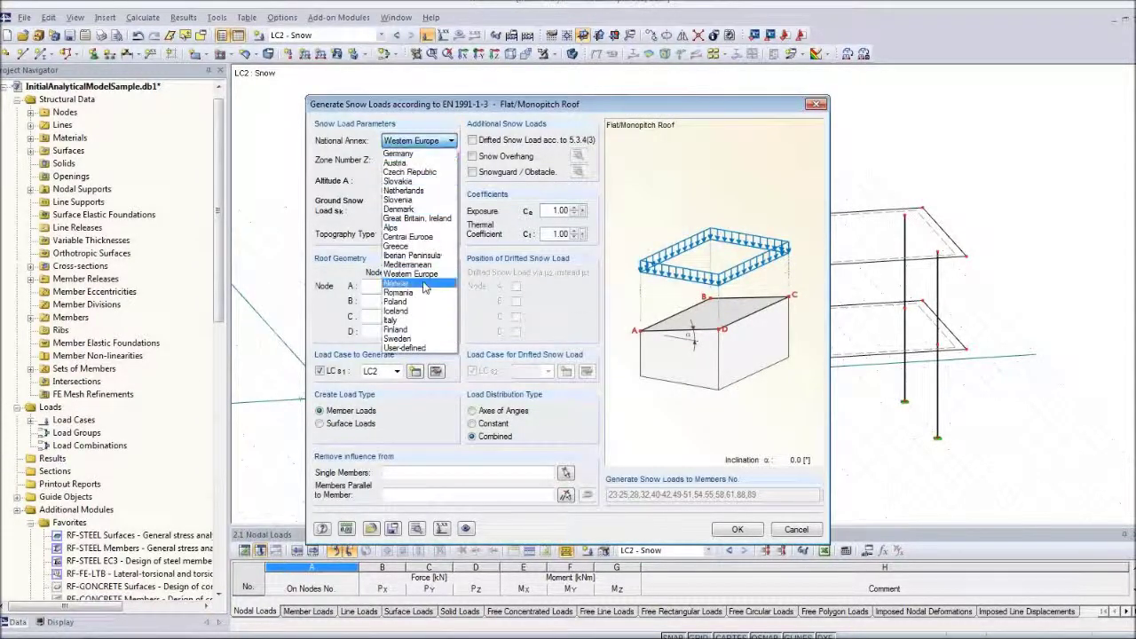
left_click(424, 238)
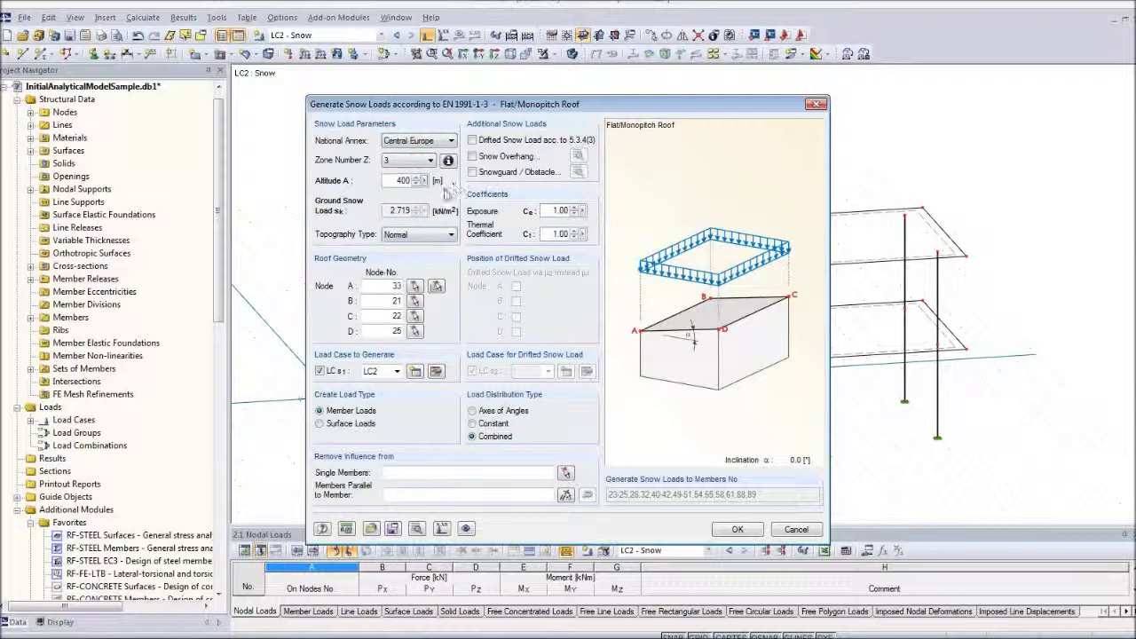
Step: Consult the snow zone map and use zone 3, altitude 400 m and Normal topography for the snow load
left_click(448, 160)
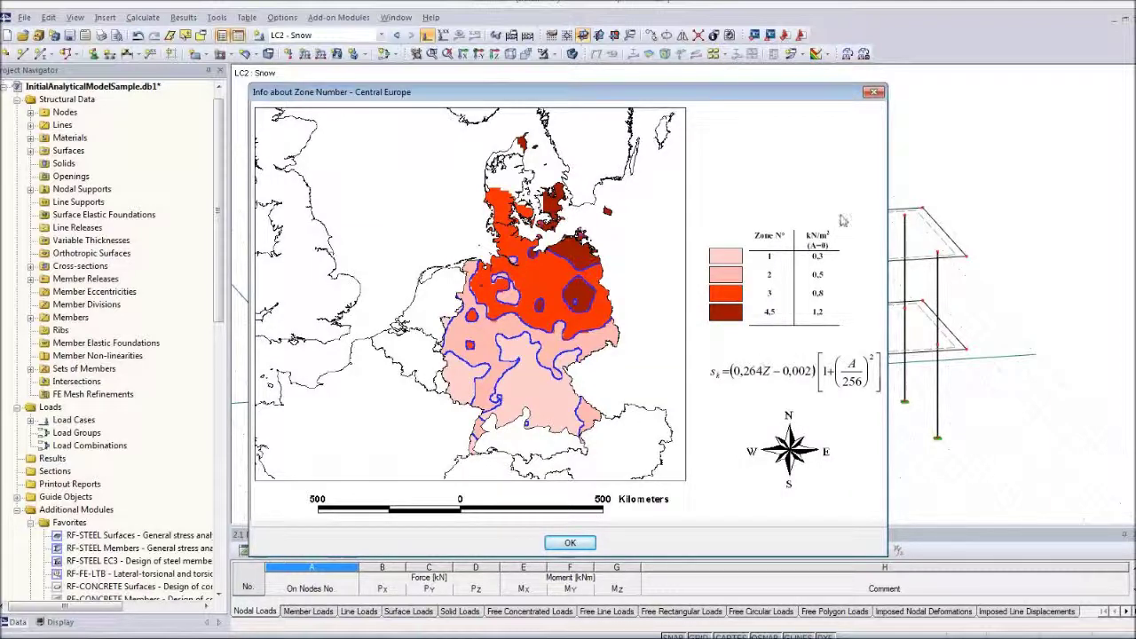
left_click(874, 93)
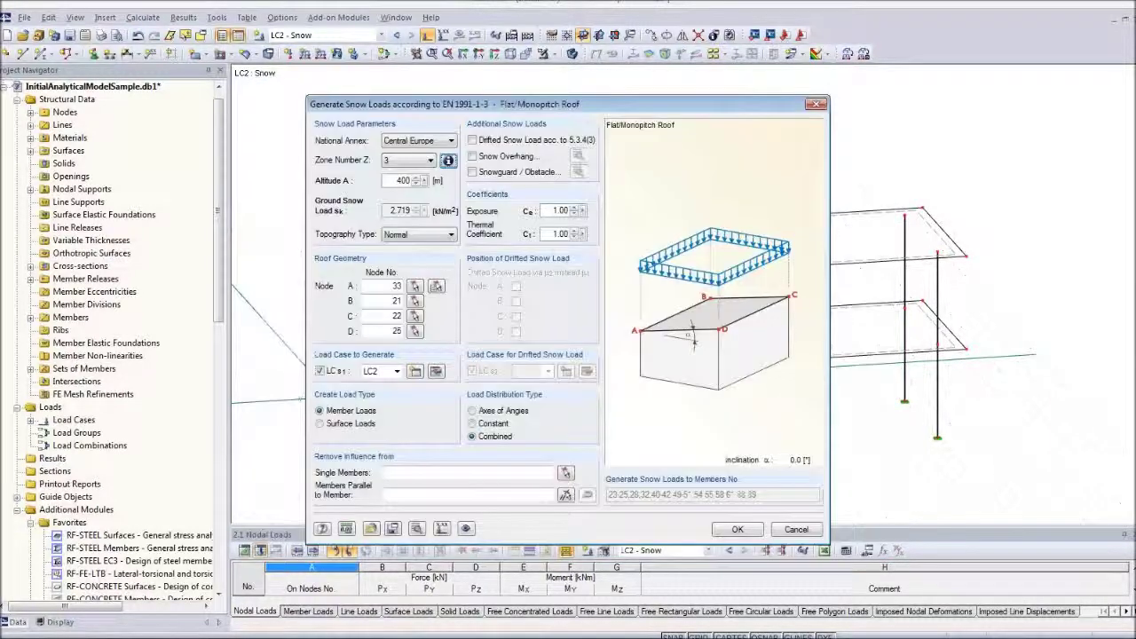
left_click(429, 159)
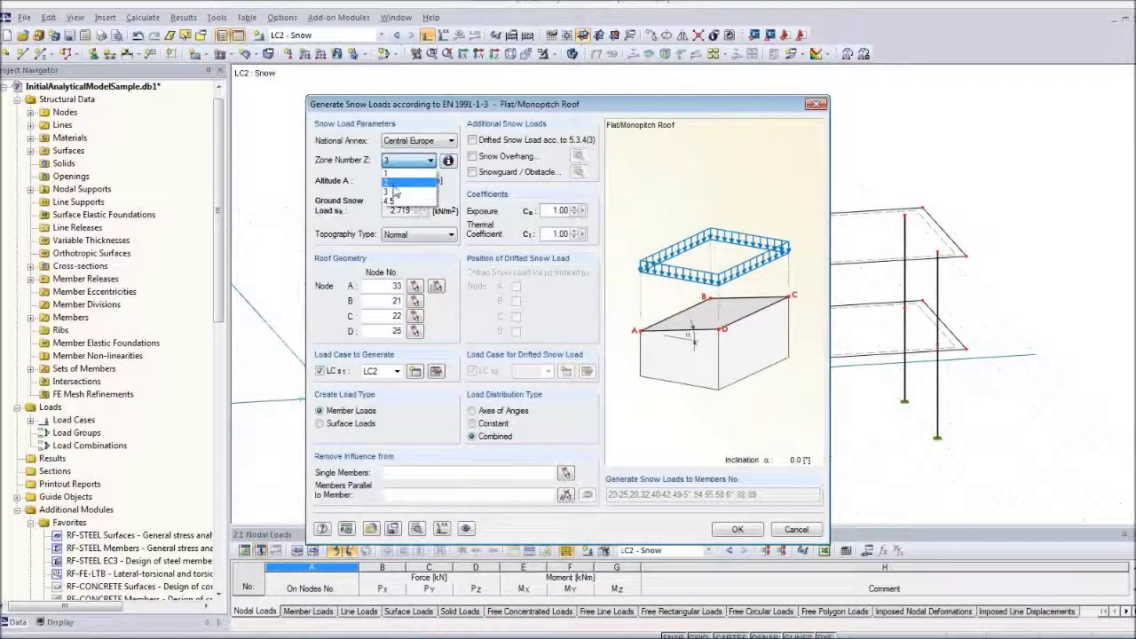
left_click(405, 204)
left_click(399, 181)
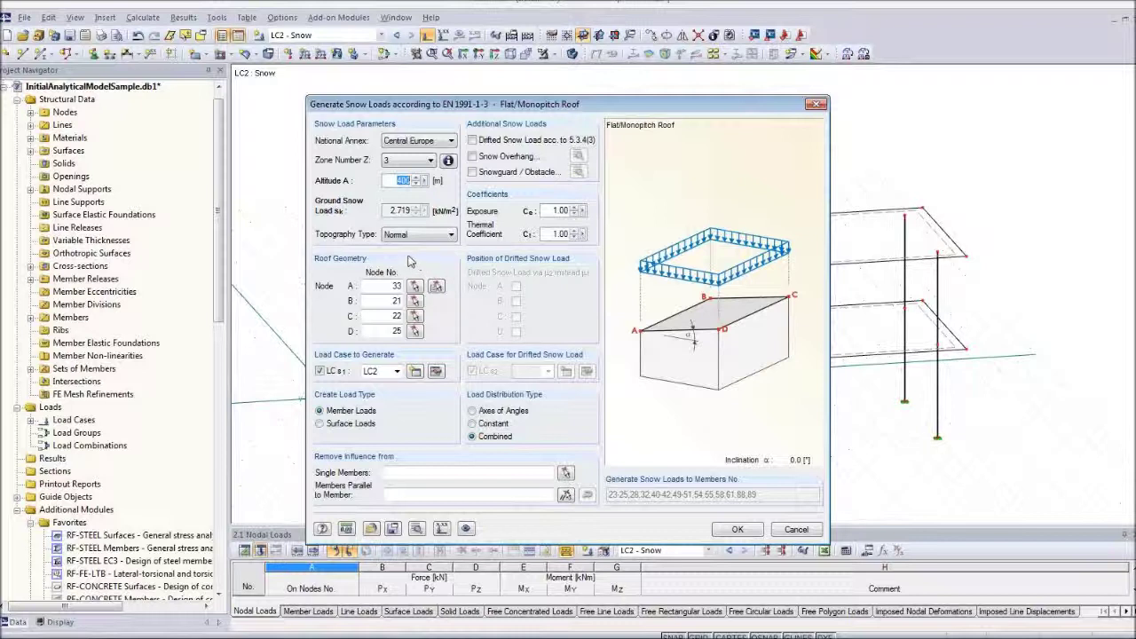
left_click(451, 236)
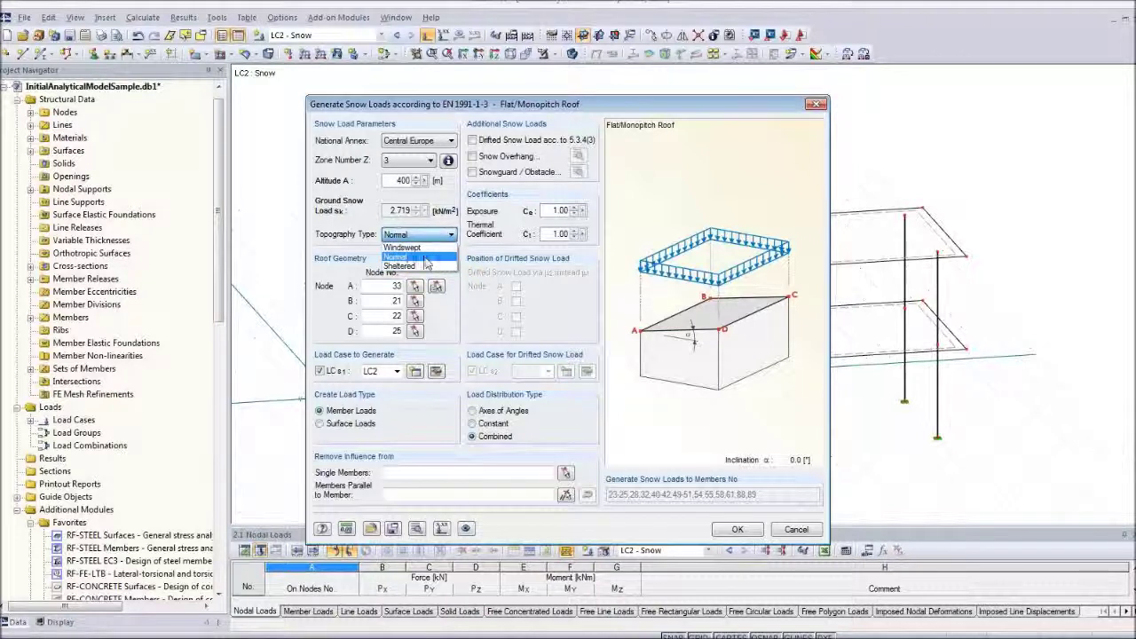
left_click(425, 258)
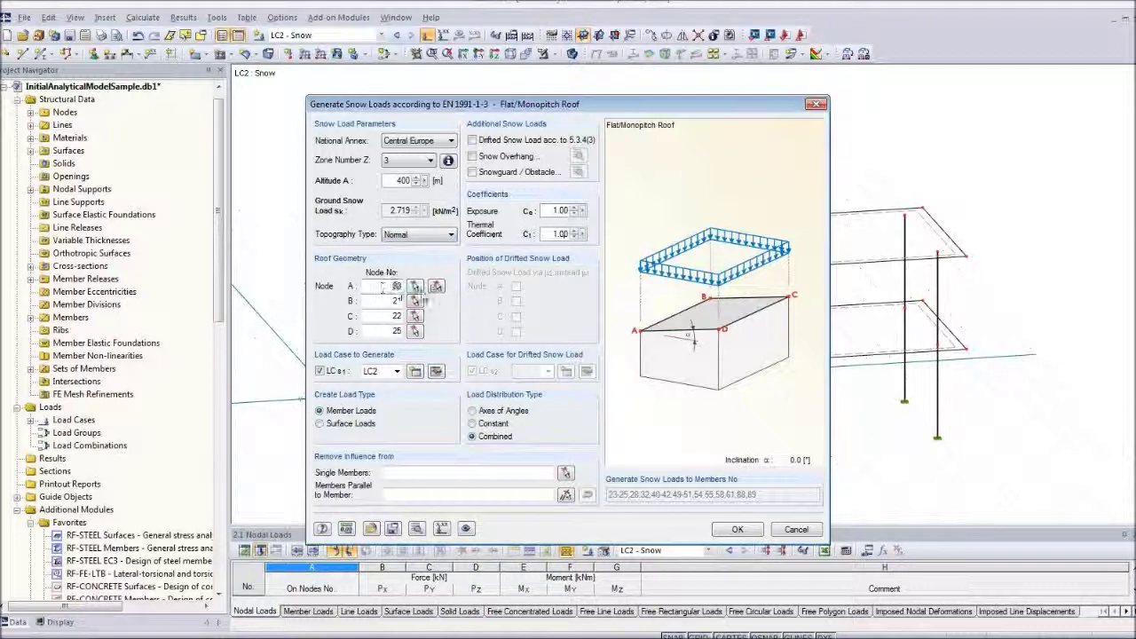
Step: Define the roof geometry by picking the four corner nodes 33, 21, 22 and 25 of the steel frame's top level
key("Delete")
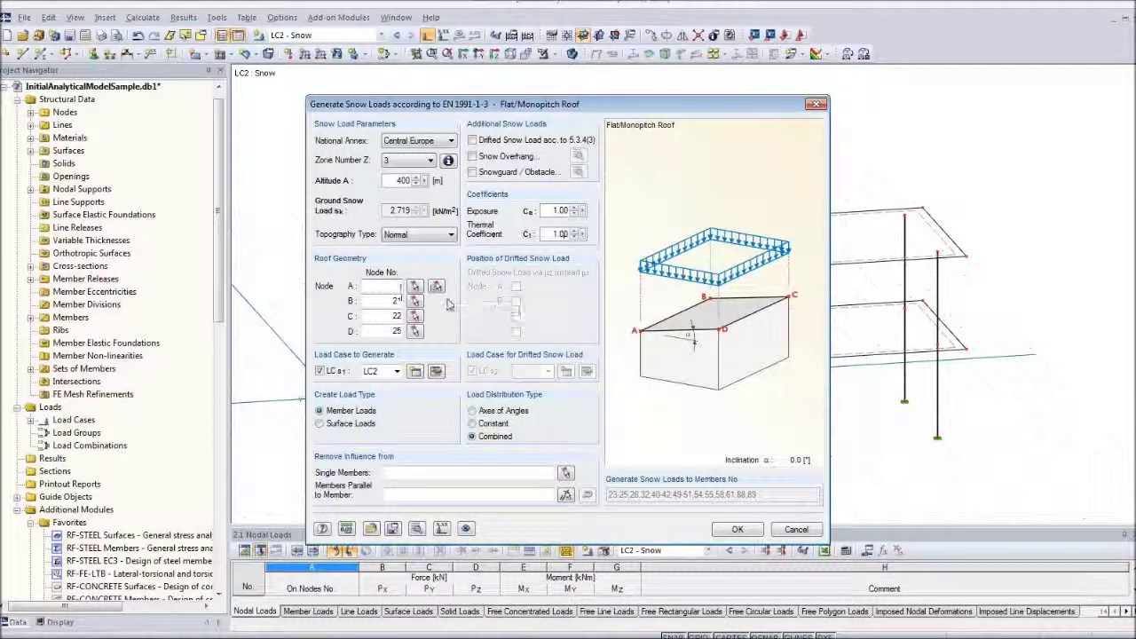
left_click(435, 286)
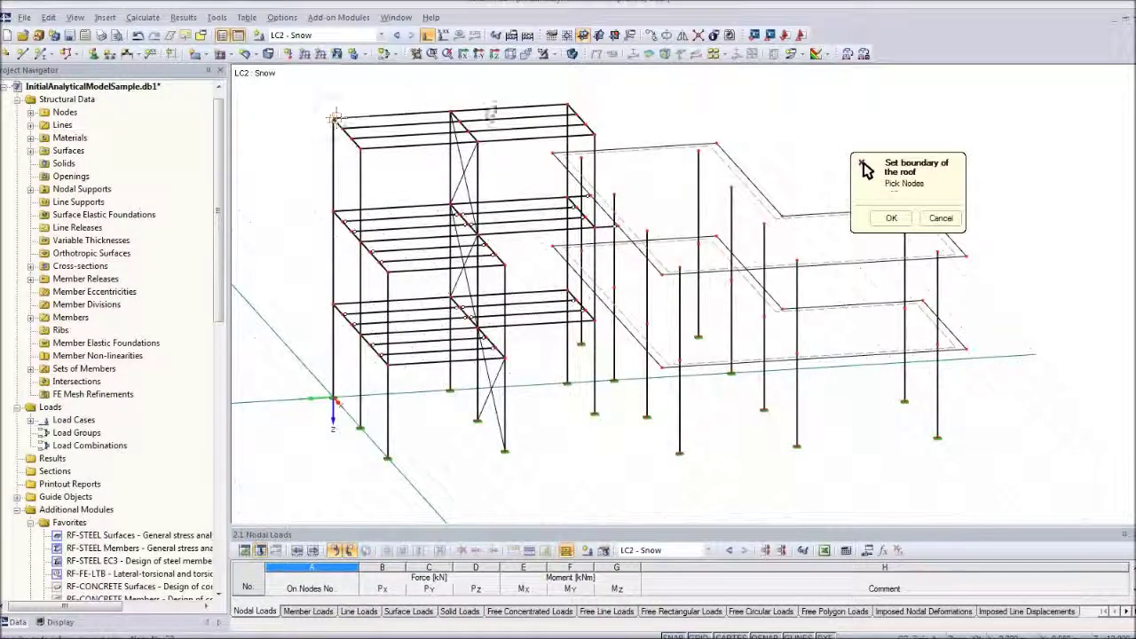
left_click(568, 105)
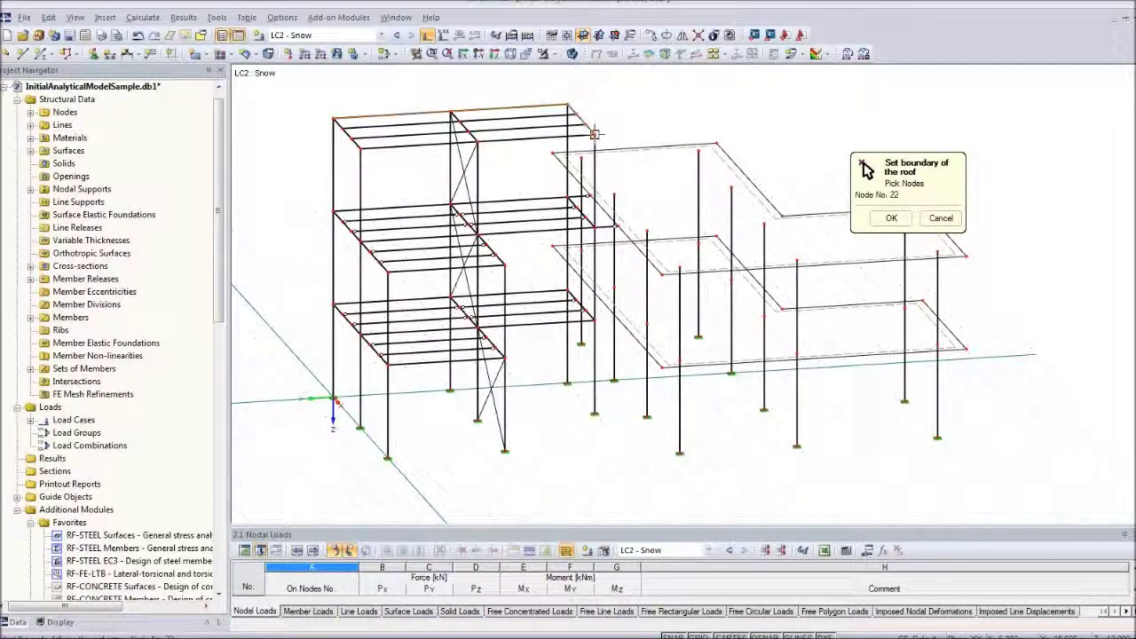
left_click(594, 133)
left_click(360, 149)
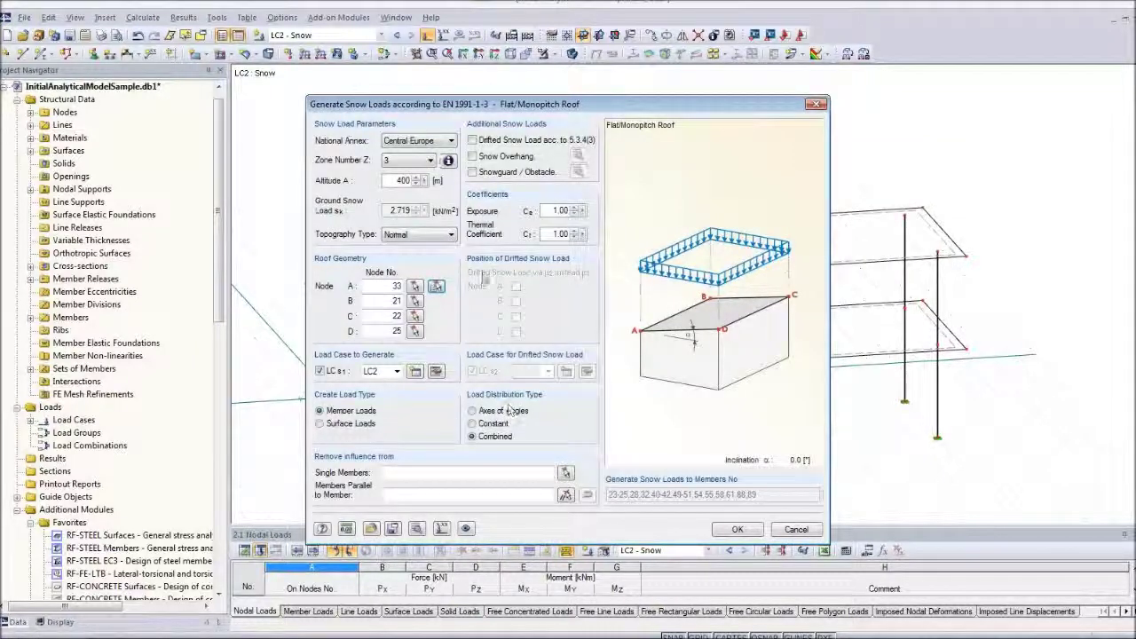
Step: Try snow zone 2 to compare its ground snow load, and settle on zone number 1
left_click_drag(510, 105, 555, 102)
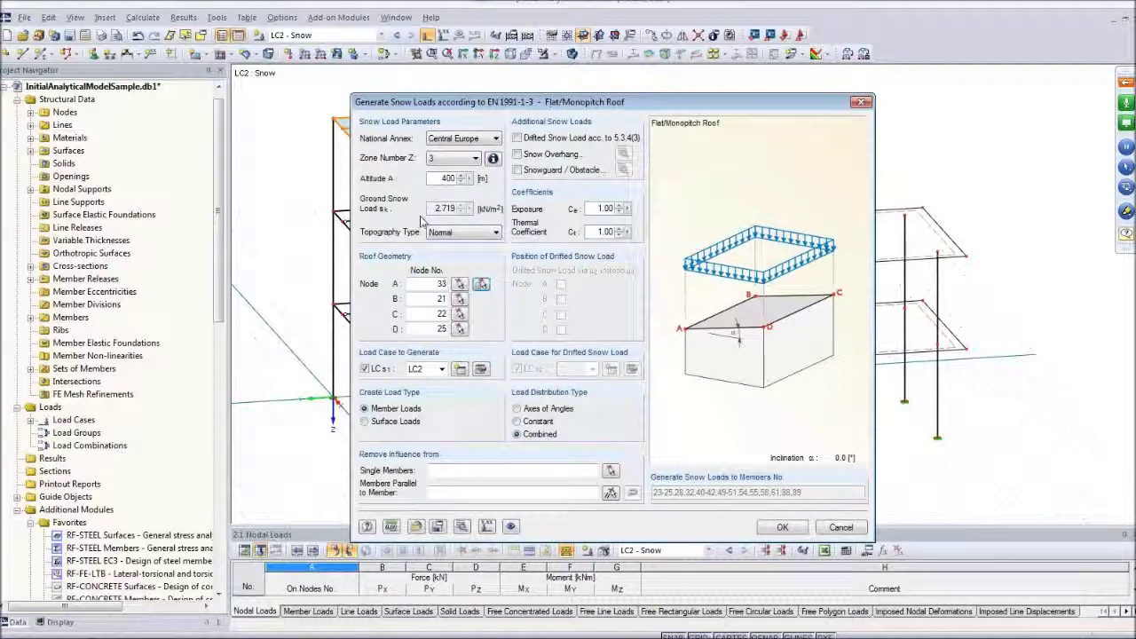
left_click(475, 158)
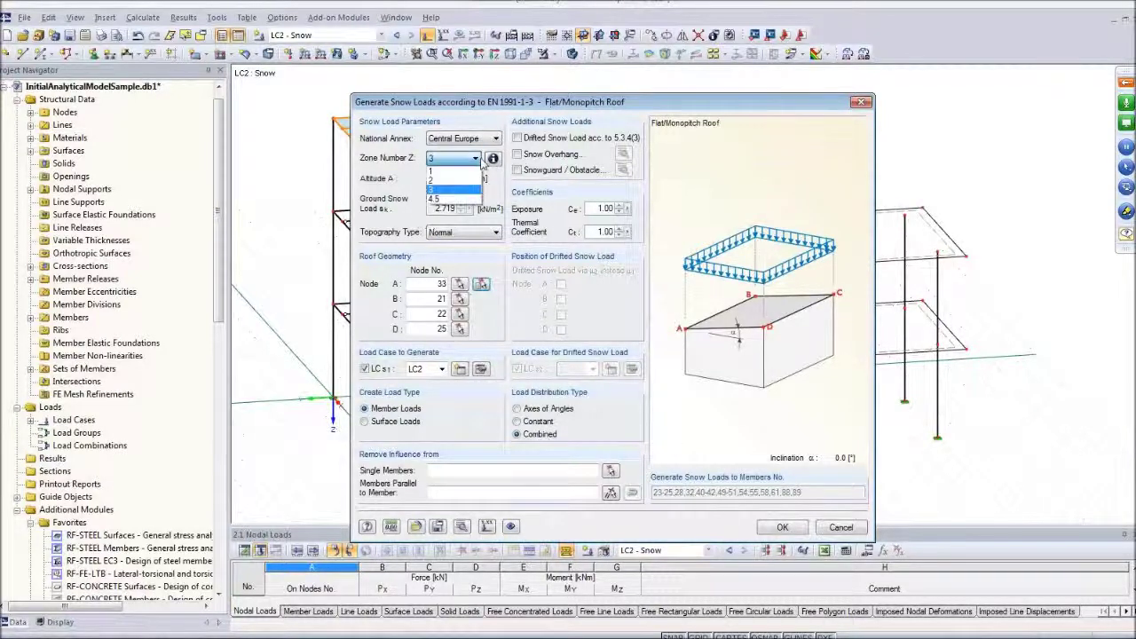
left_click(457, 180)
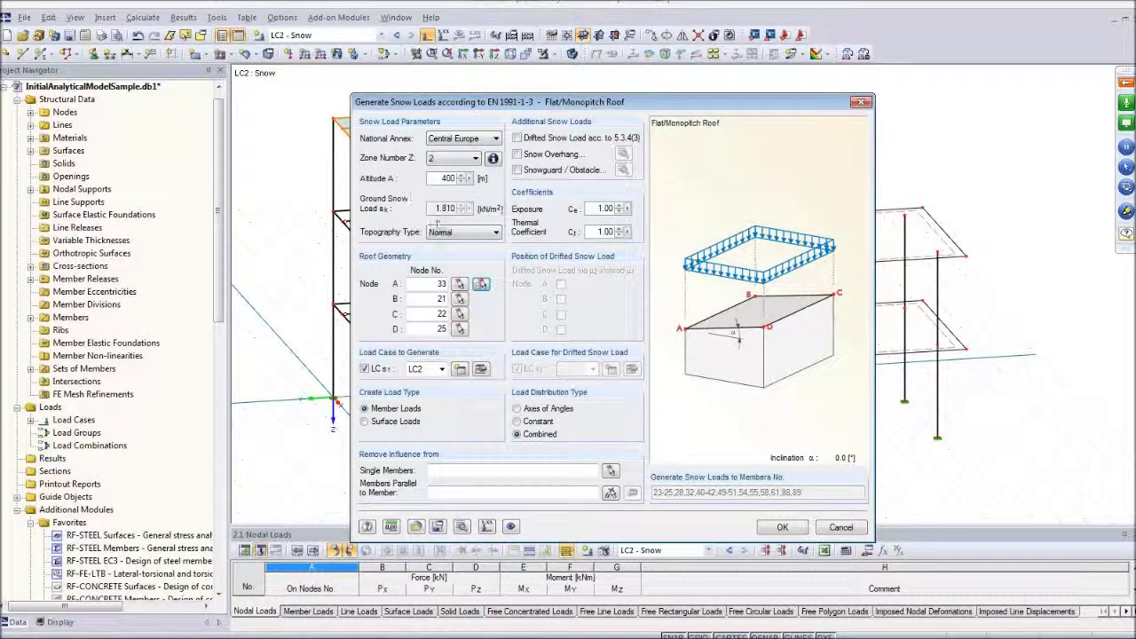
left_click(474, 159)
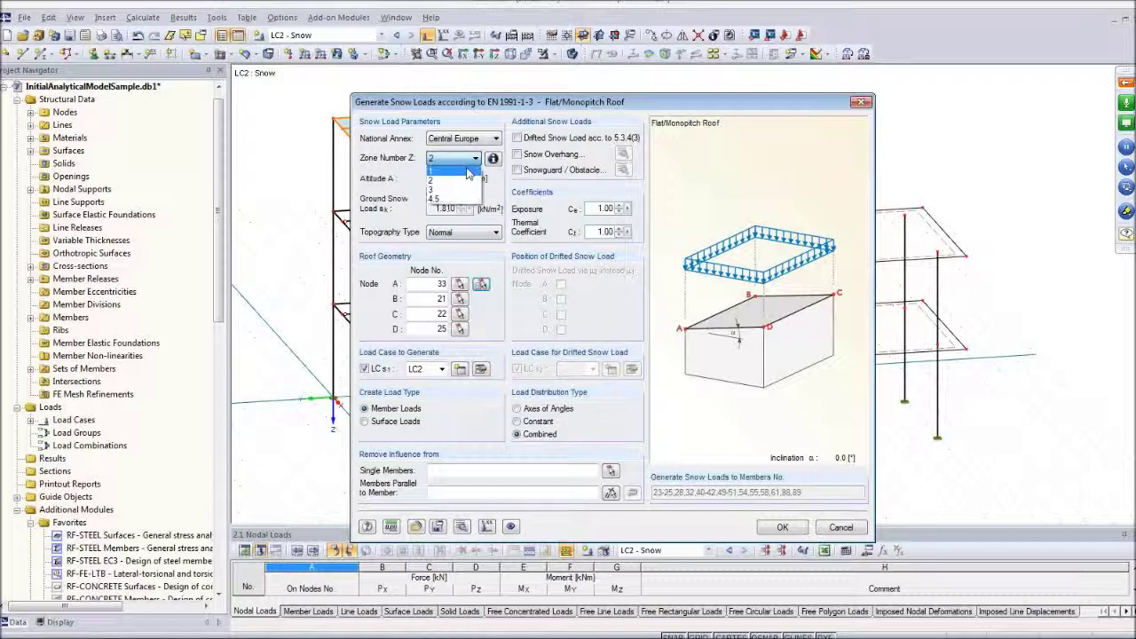
left_click(460, 170)
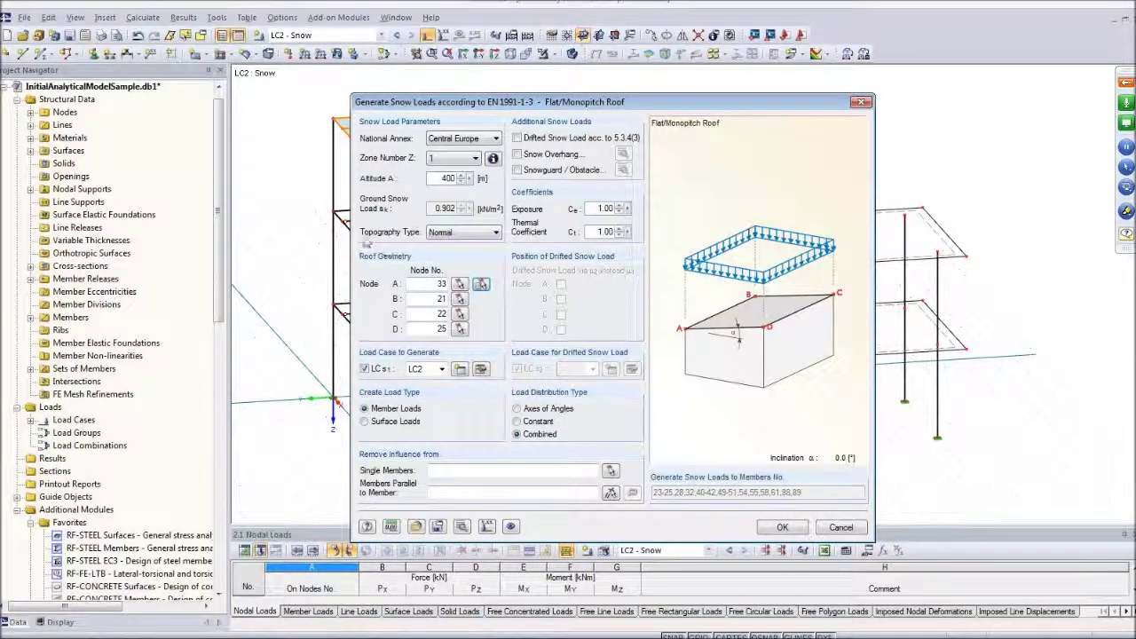
Step: Generate the snow loads into LC2, review the resulting snow load s1 and accept the results
left_click(441, 368)
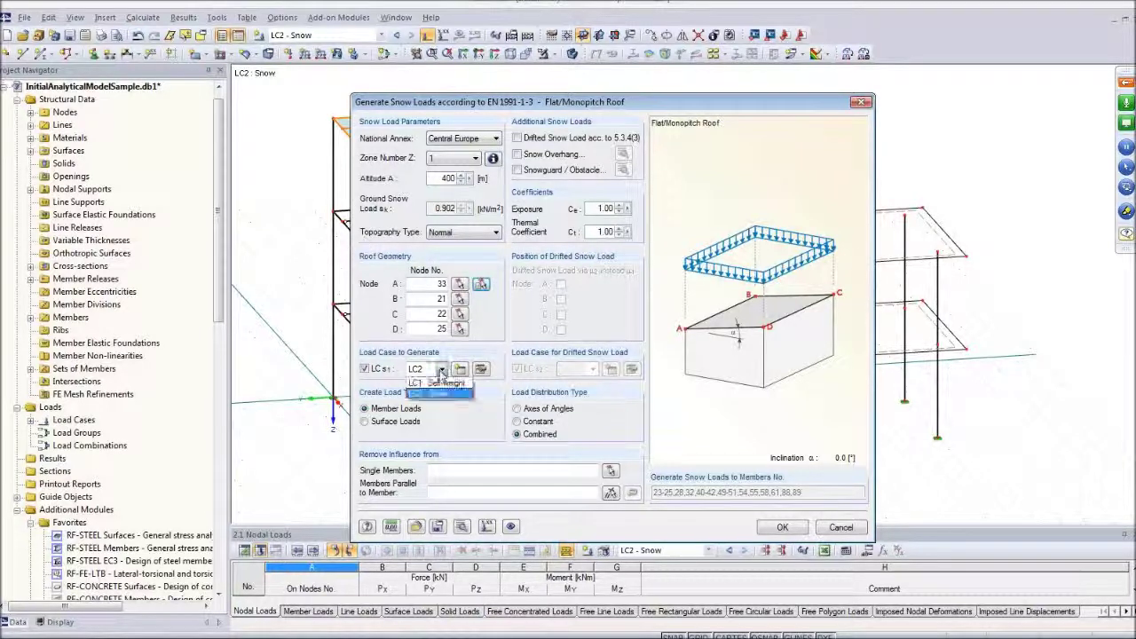
left_click(440, 396)
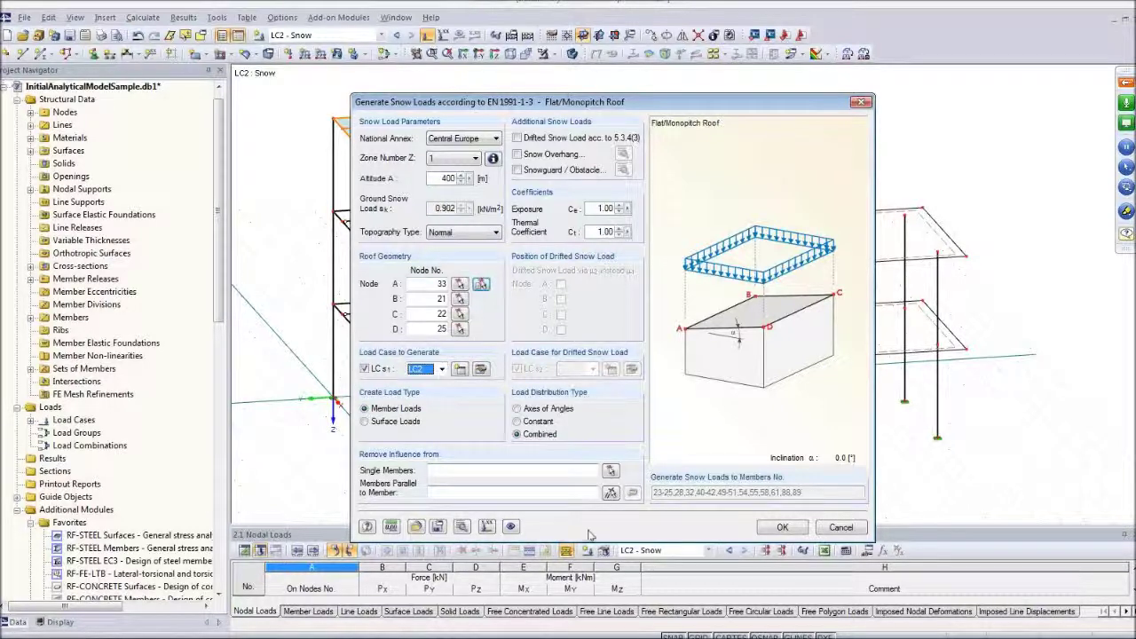
left_click(776, 530)
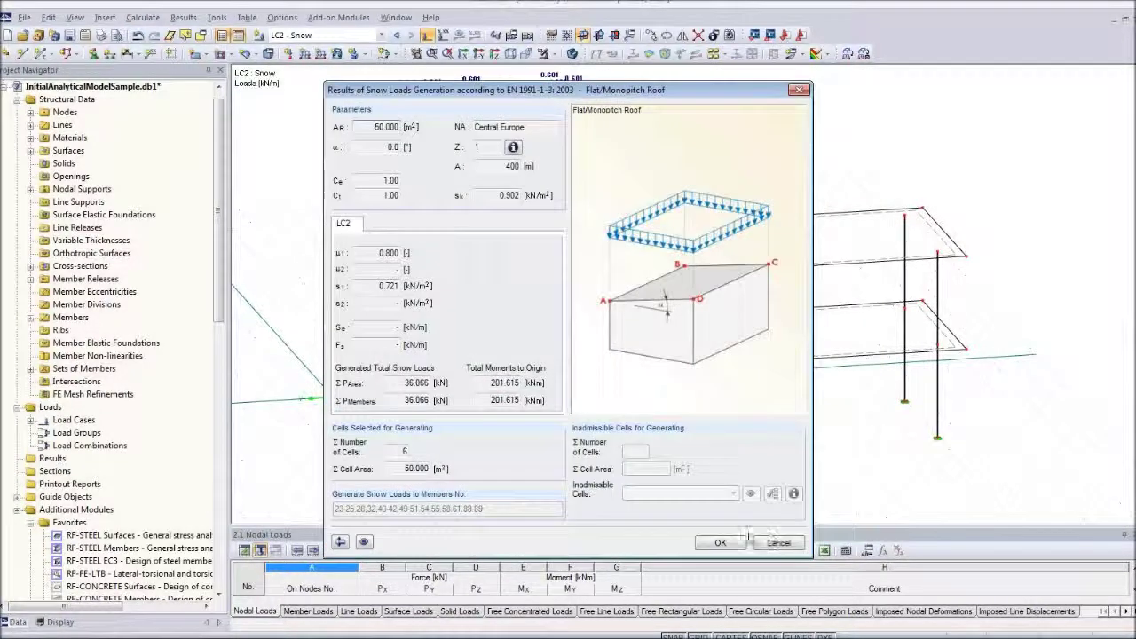
left_click_drag(364, 285, 403, 292)
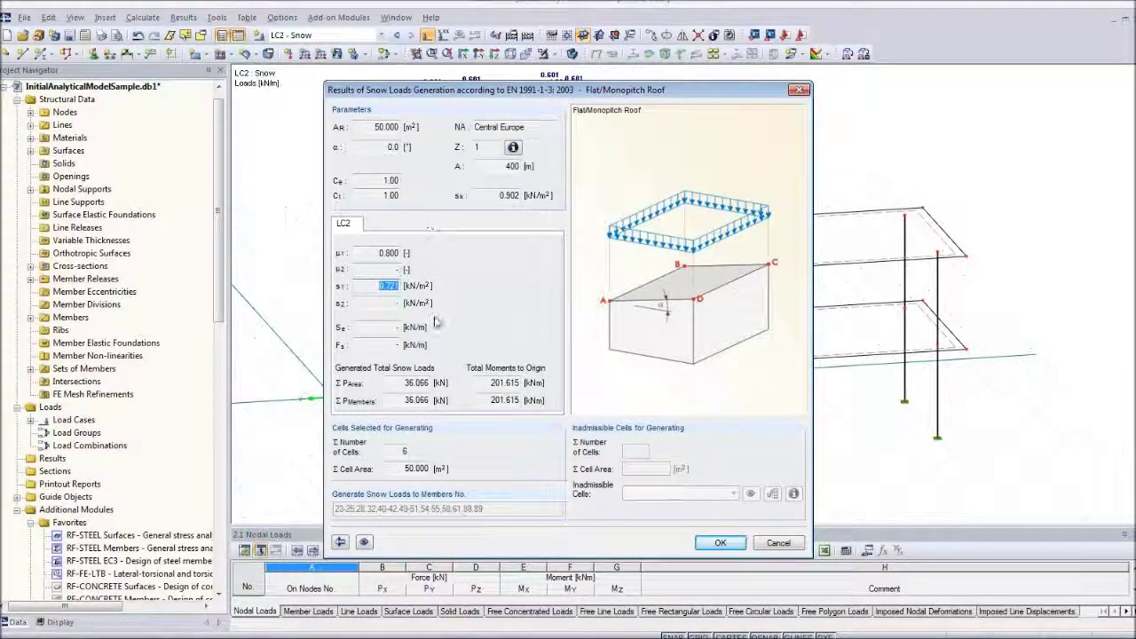
left_click(719, 543)
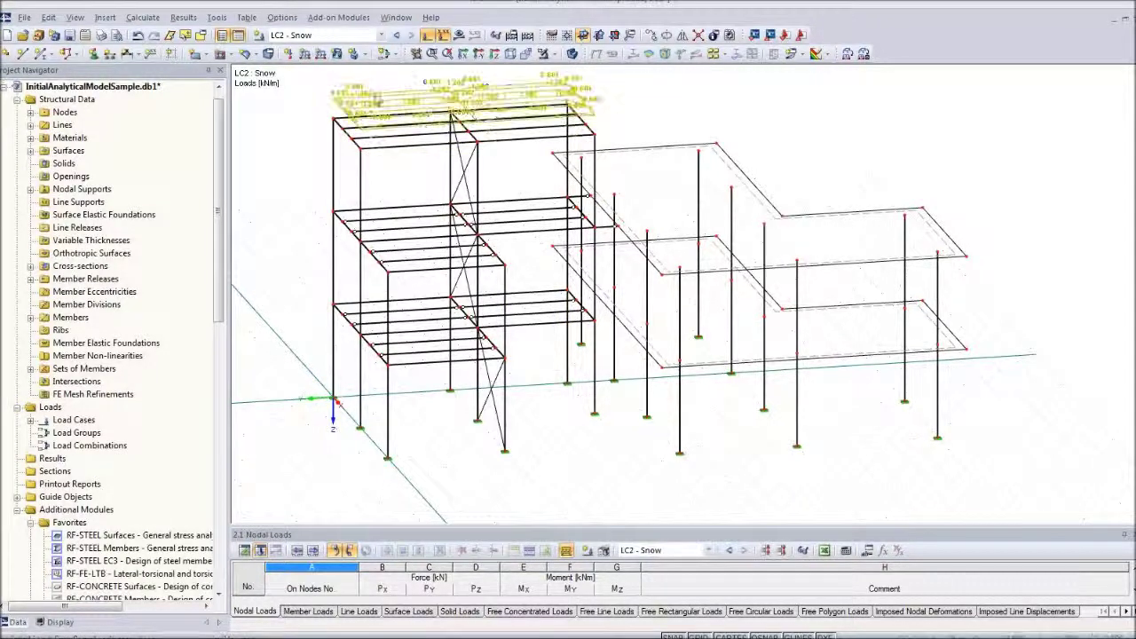
Step: Apply a uniform surface load of 0.721 kN/m² in global direction ZL to the upper slab
left_click(337, 55)
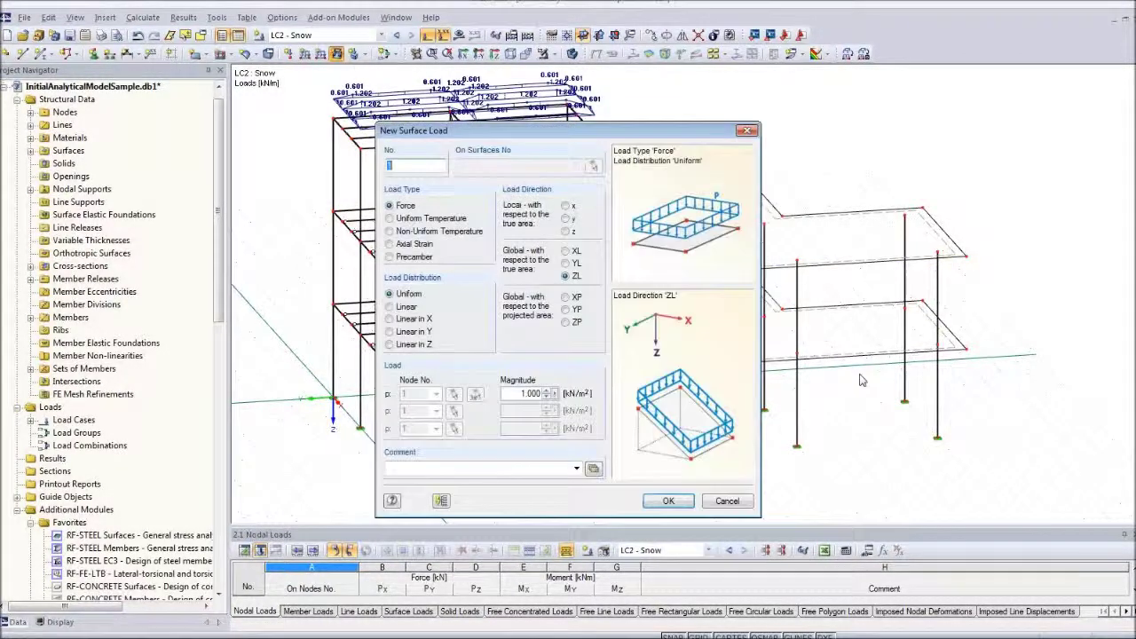
double_click(529, 393)
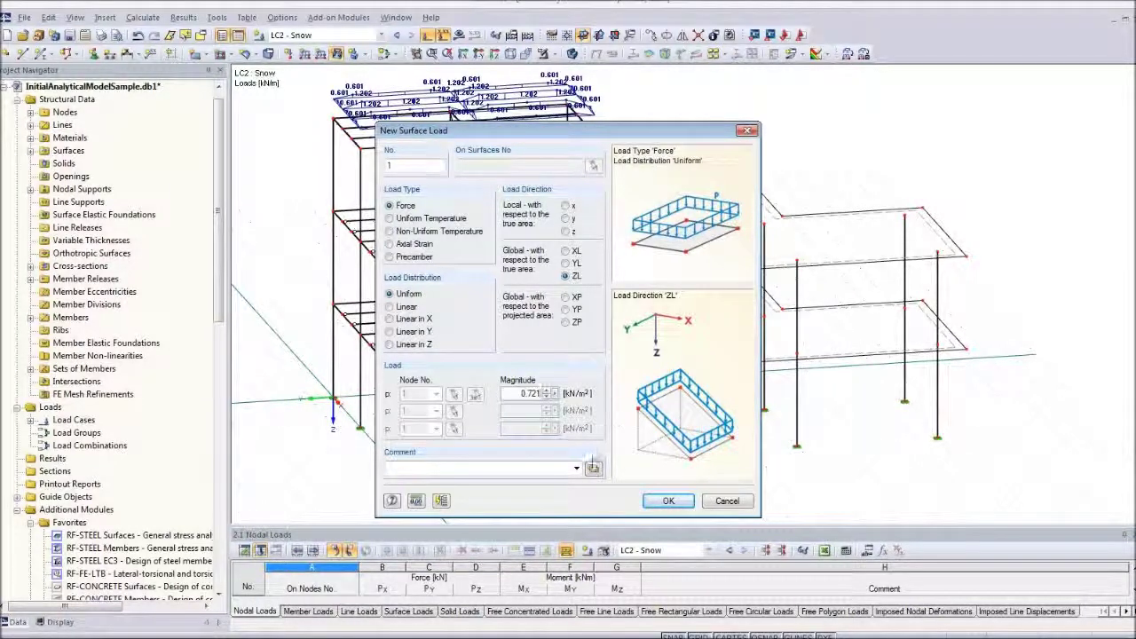
left_click(668, 503)
left_click(853, 263)
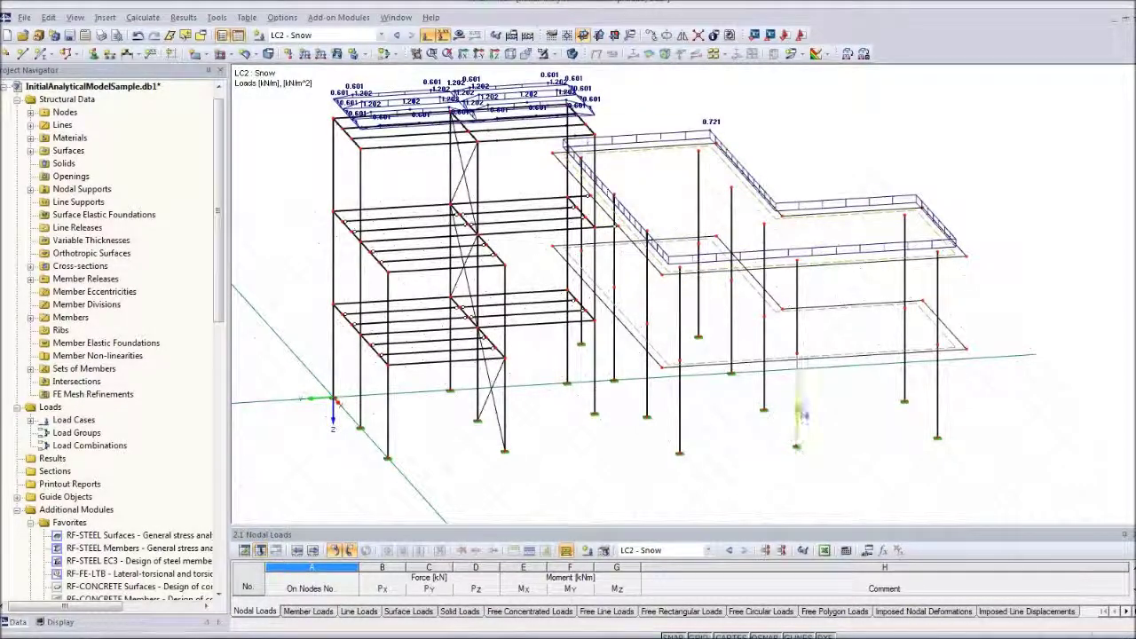
Step: Create load case 3 of type Variable with the description Wind
middle_click_drag(781, 476, 807, 412, "ctrl")
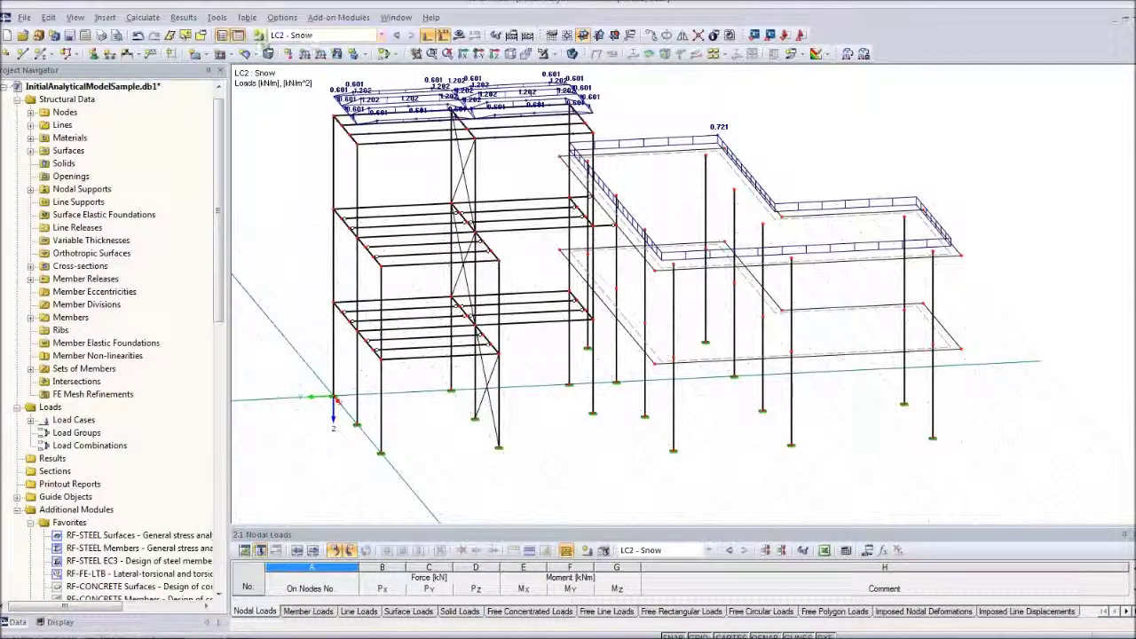
left_click(259, 35)
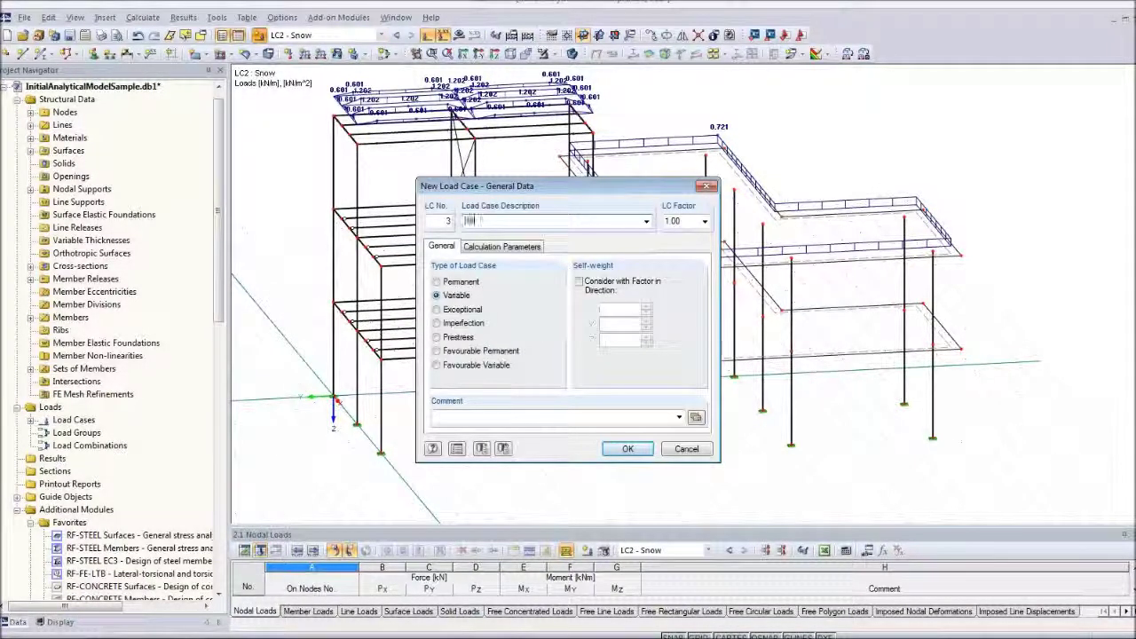
left_click(627, 448)
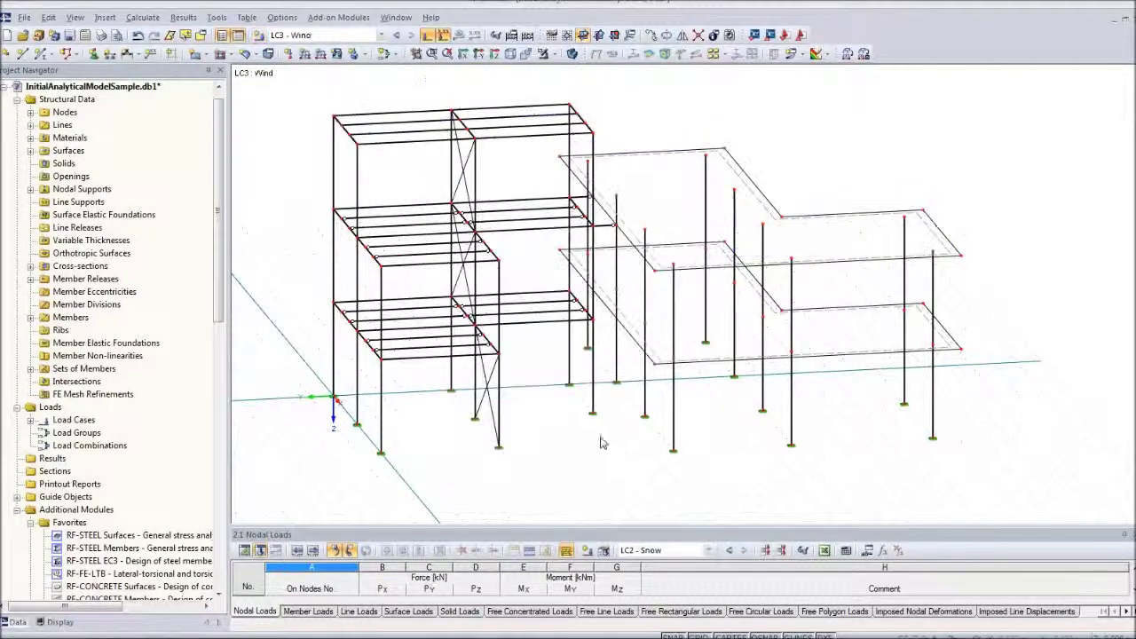
Step: Show only the members with cross-section 5 (HE-A 300) and stop displaying hidden objects in the background
middle_click_drag(538, 450, 879, 417, "ctrl")
left_click(64, 622)
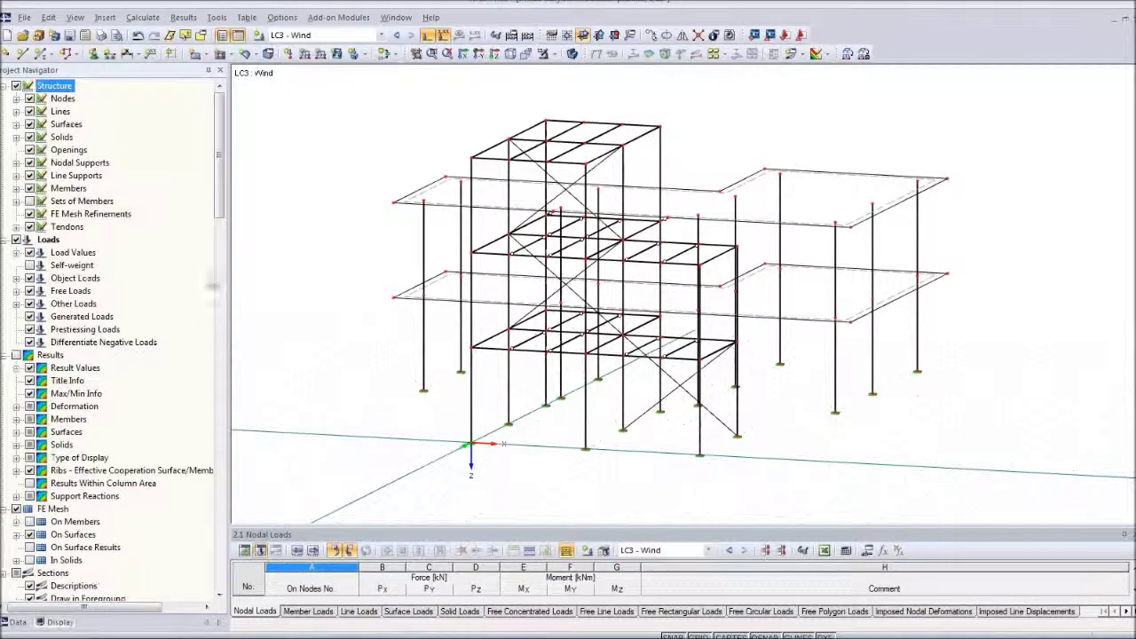
left_click_drag(220, 200, 229, 343)
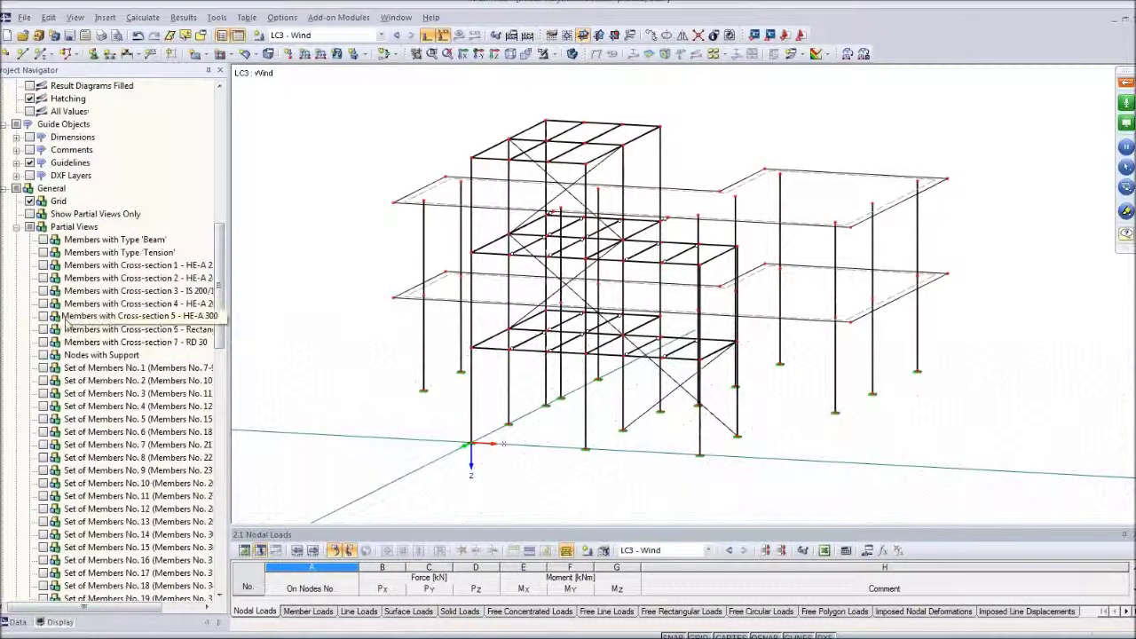
left_click(44, 317)
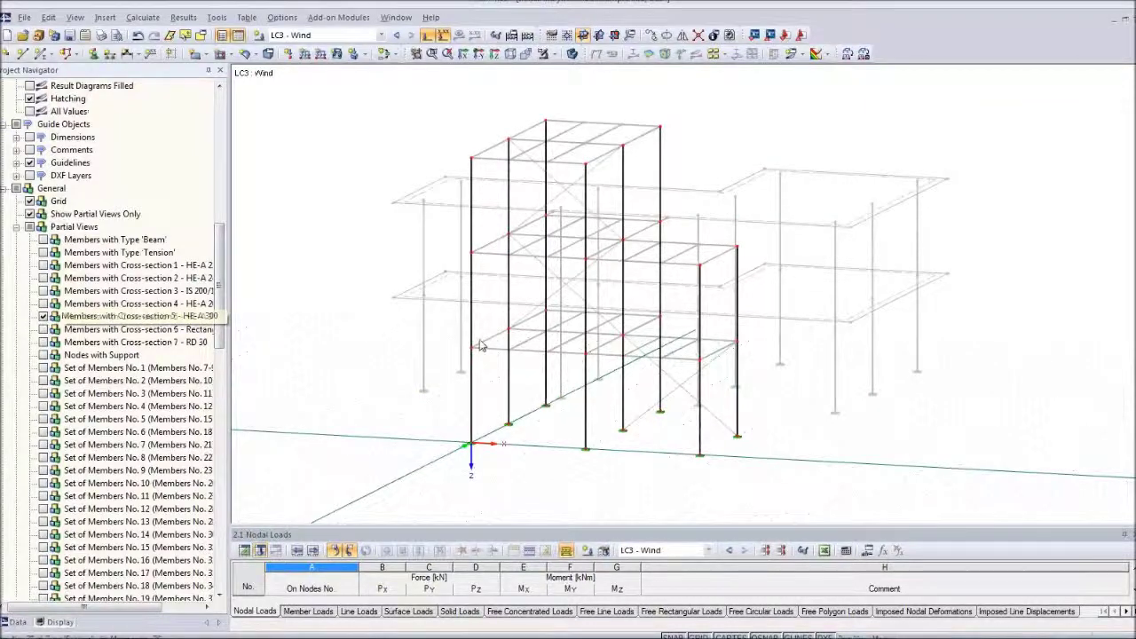
mouse_move(760, 378)
middle_mouse_down("ctrl")
mouse_move(702, 364)
mouse_move(718, 350)
mouse_move(755, 363)
mouse_move(748, 382)
mouse_move(756, 364)
middle_mouse_up("ctrl")
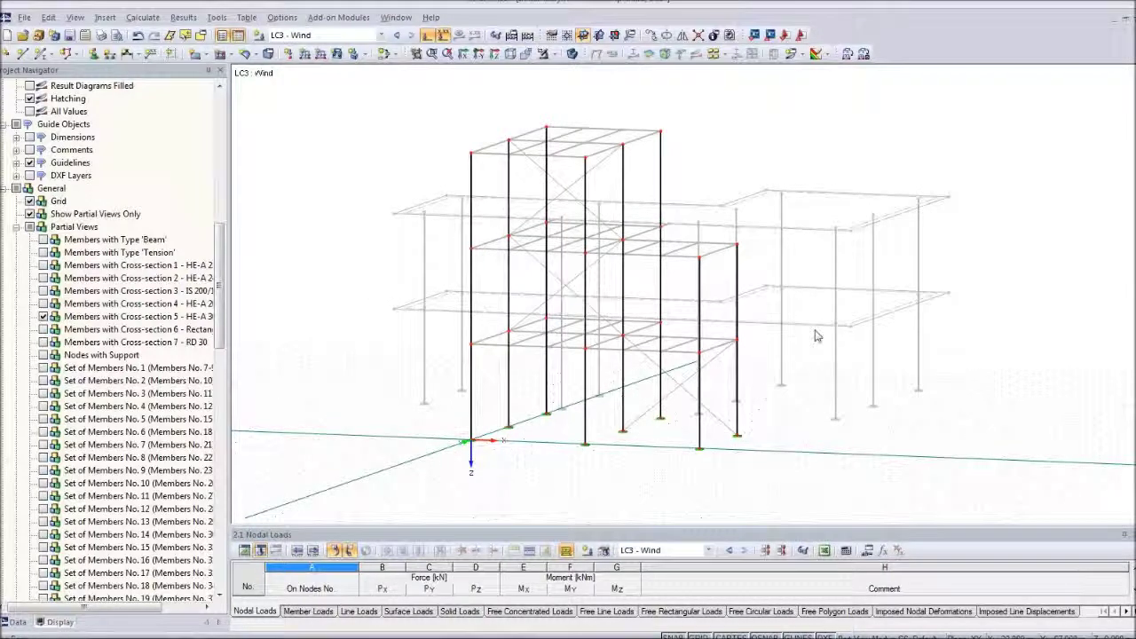
middle_click_drag(936, 396, 942, 453, "ctrl")
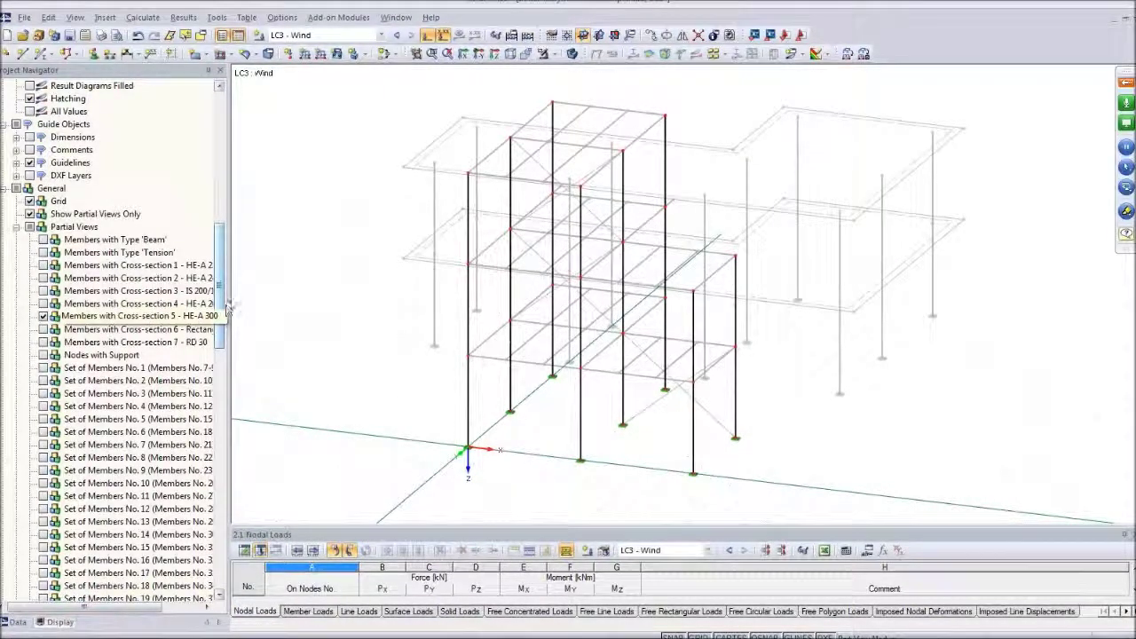
left_click_drag(228, 306, 228, 515)
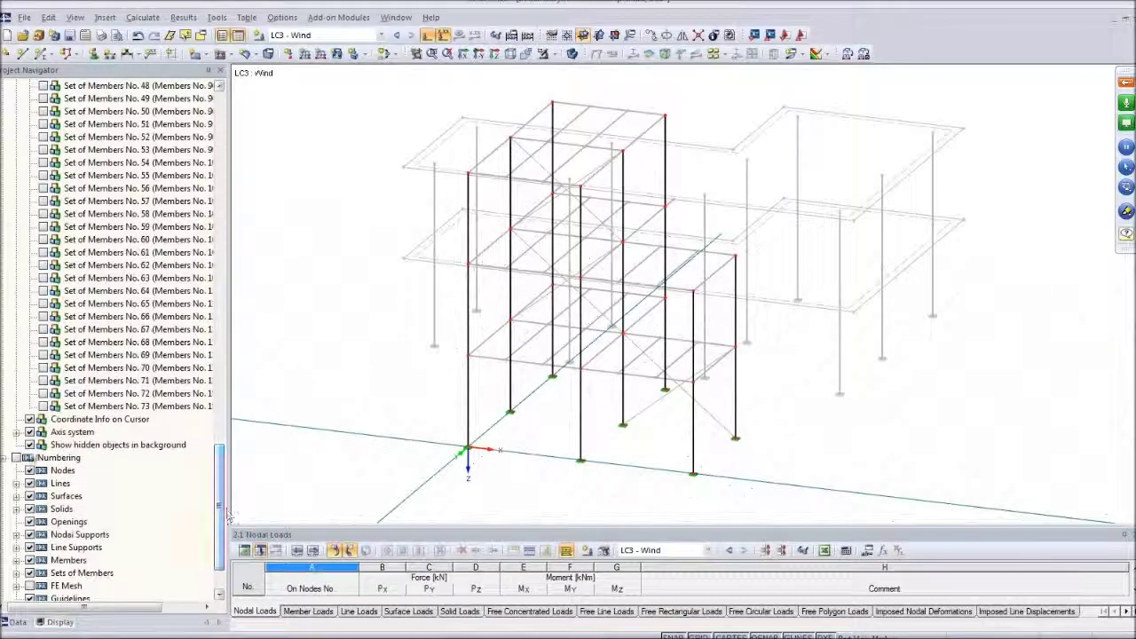
left_click(29, 445)
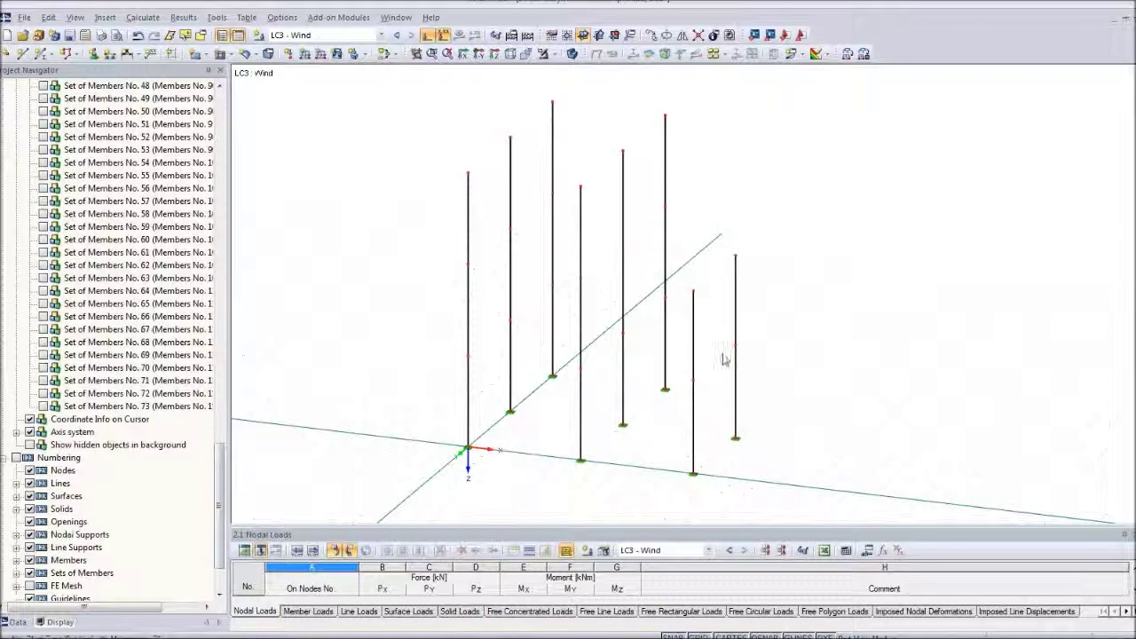
Step: Apply a uniform member load of 2 kN/m in global direction XL to the middle column of the row along the Y axis
left_click(307, 55)
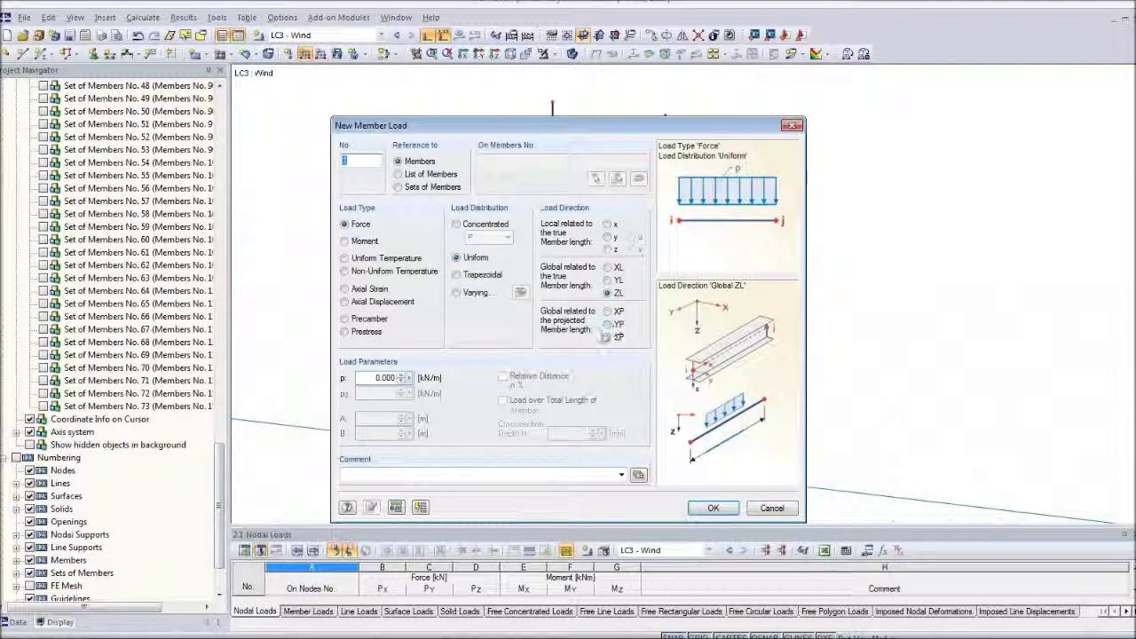
left_click(612, 268)
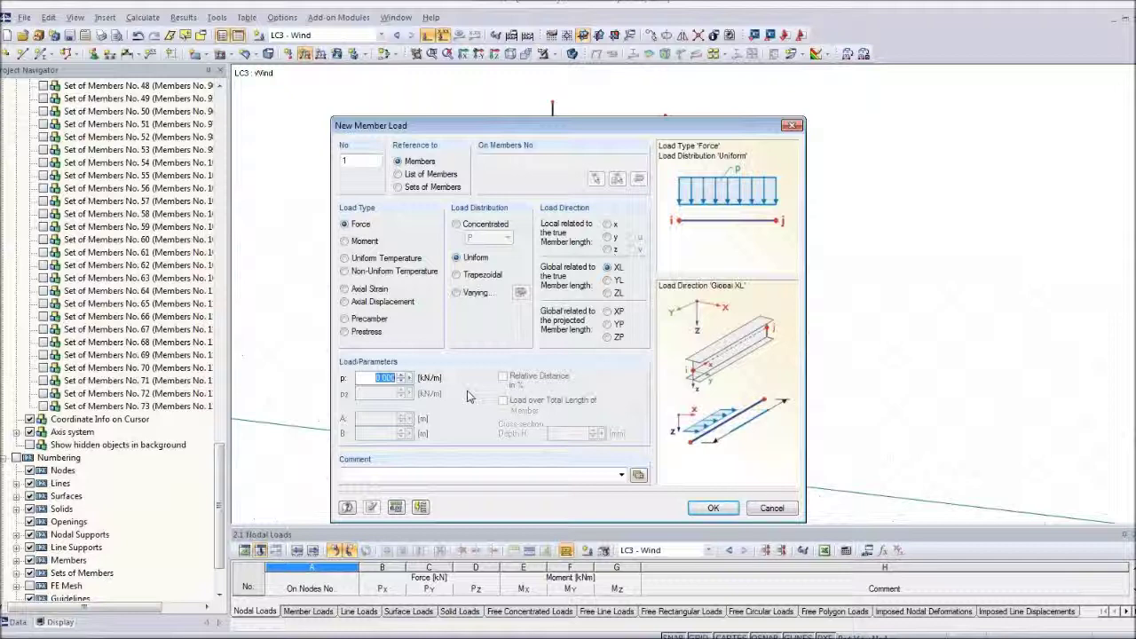
left_click(712, 507)
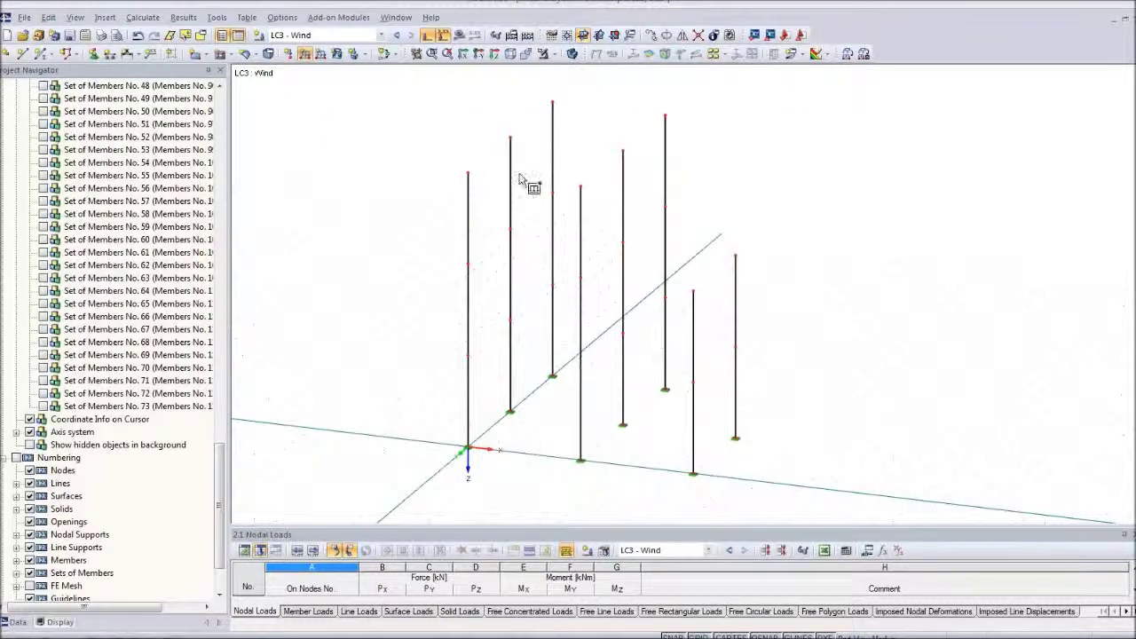
left_click(511, 391)
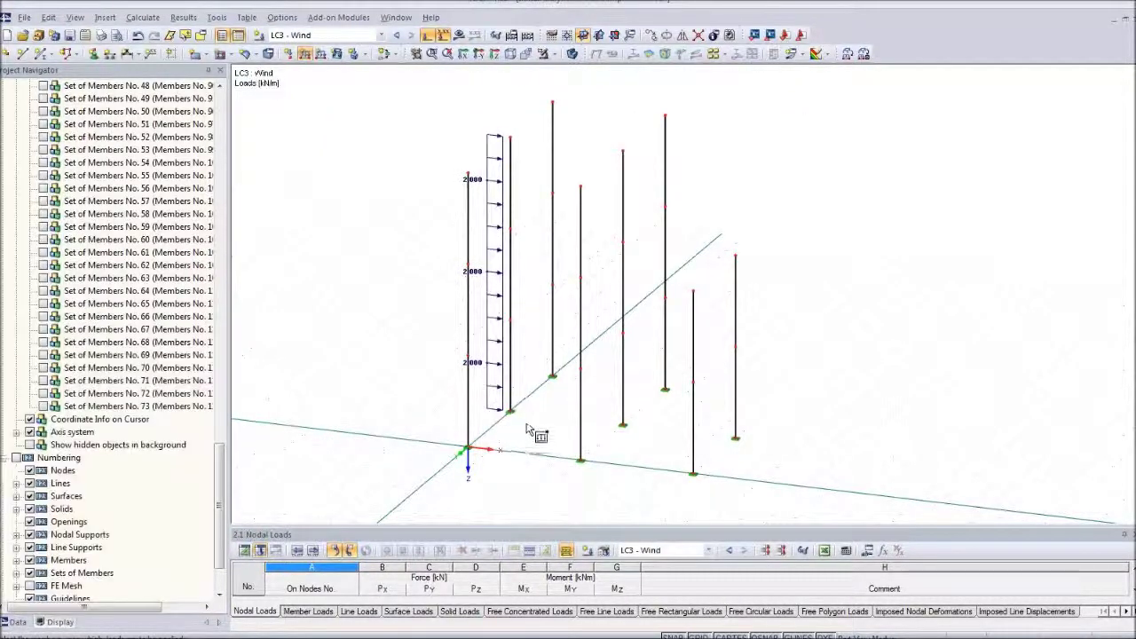
right_click(742, 248)
Step: Apply a uniform member load of 1 kN/m in global direction XL to the two outer columns of the same row
left_click(303, 54)
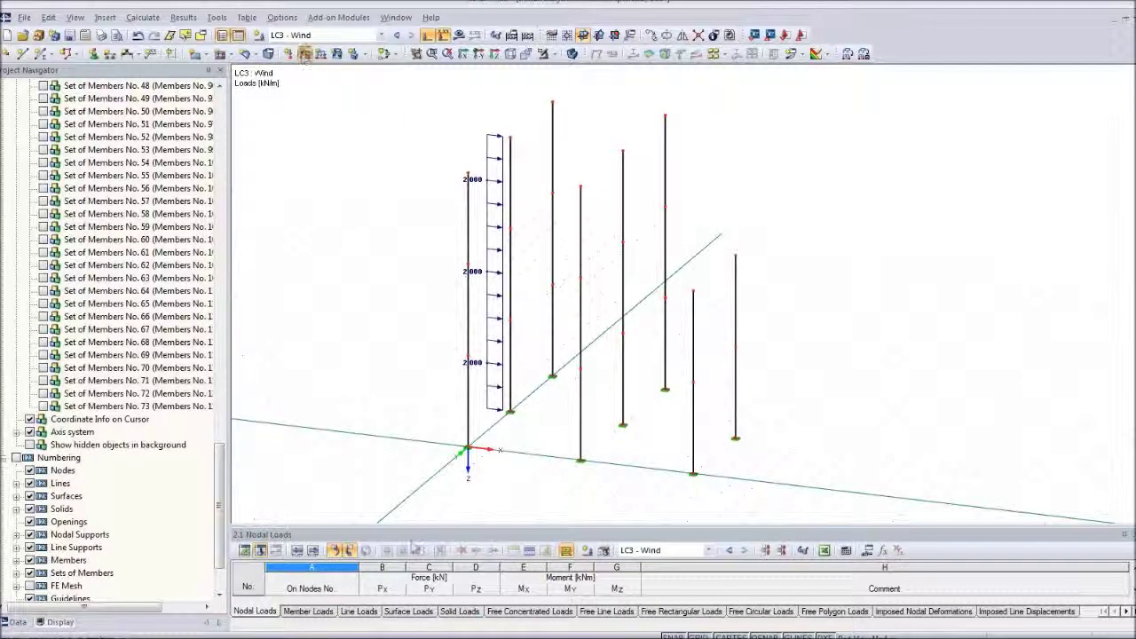
double_click(376, 378)
type("1")
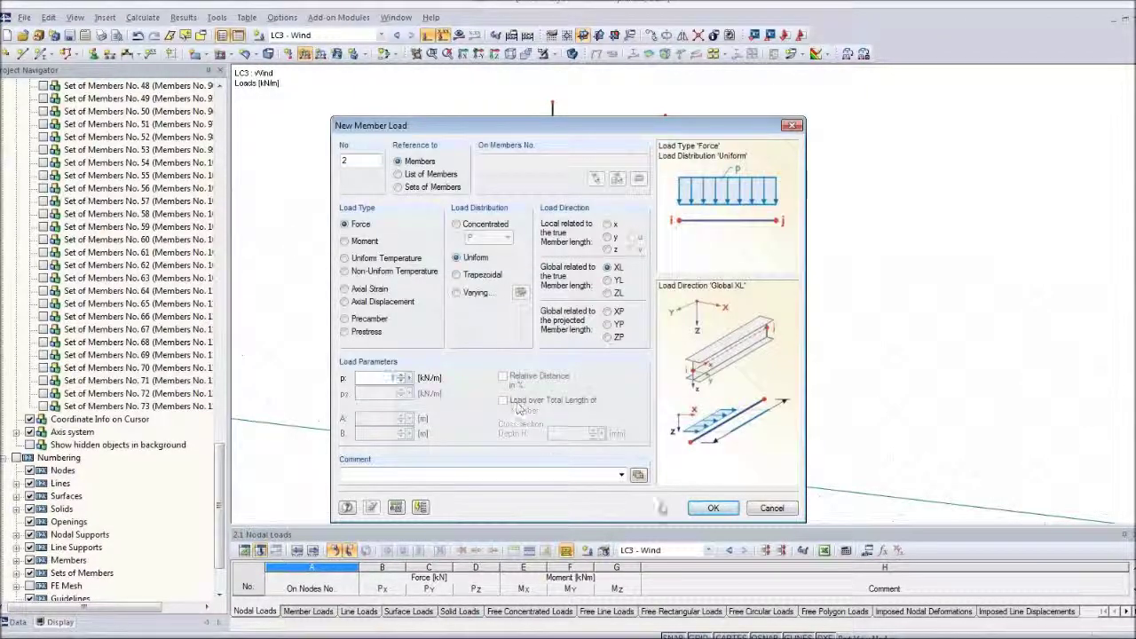
left_click(727, 513)
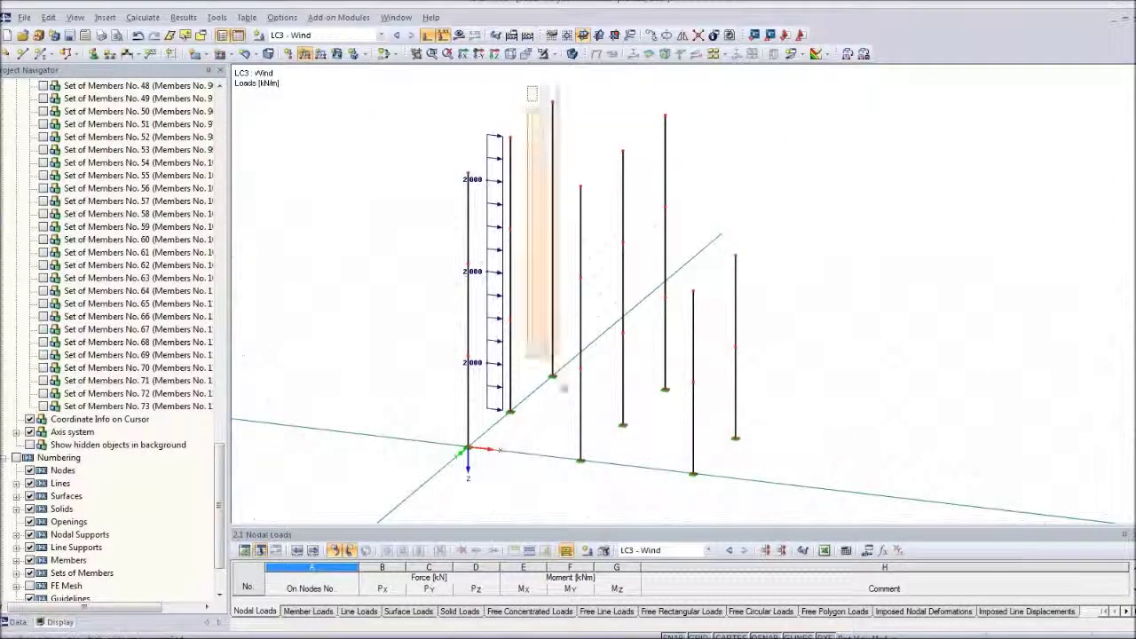
mouse_move(398, 146)
left_mouse_down()
mouse_move(442, 388)
mouse_move(478, 462)
left_mouse_up()
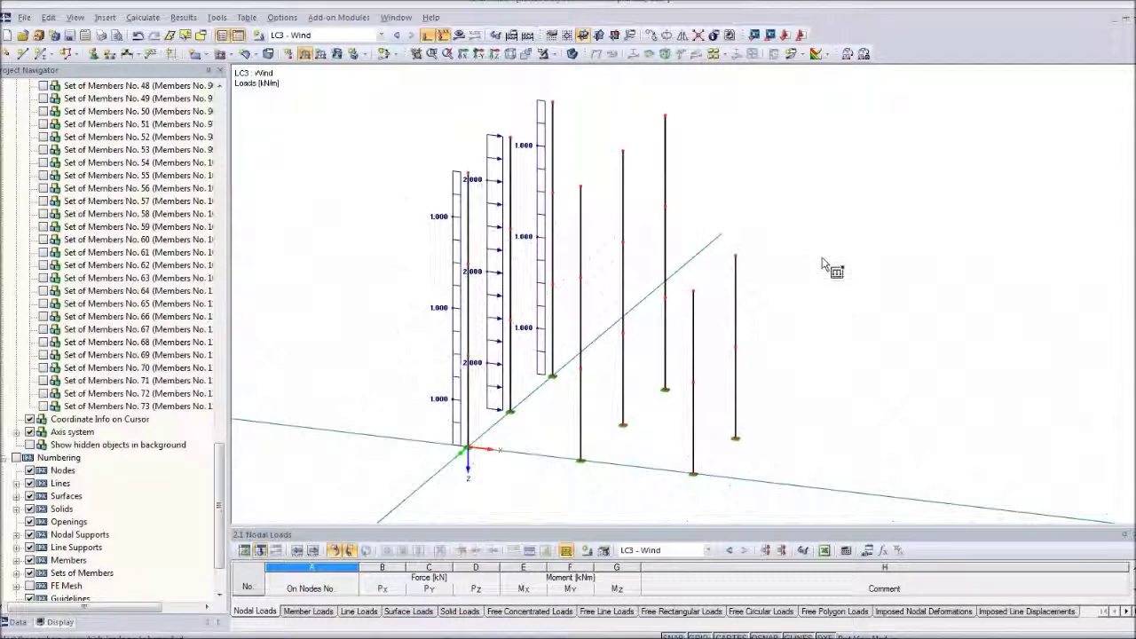
Step: Apply a uniform member load of 1.25 kN/m in global direction XL to the top segment of the second row's middle column
left_click(305, 53)
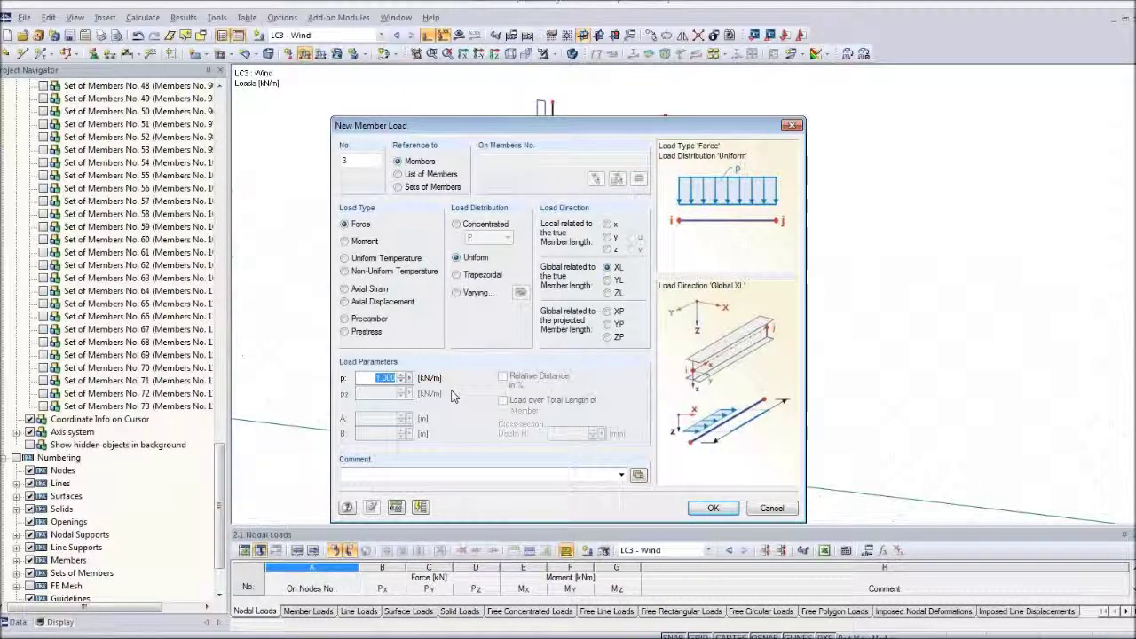
type("1.25")
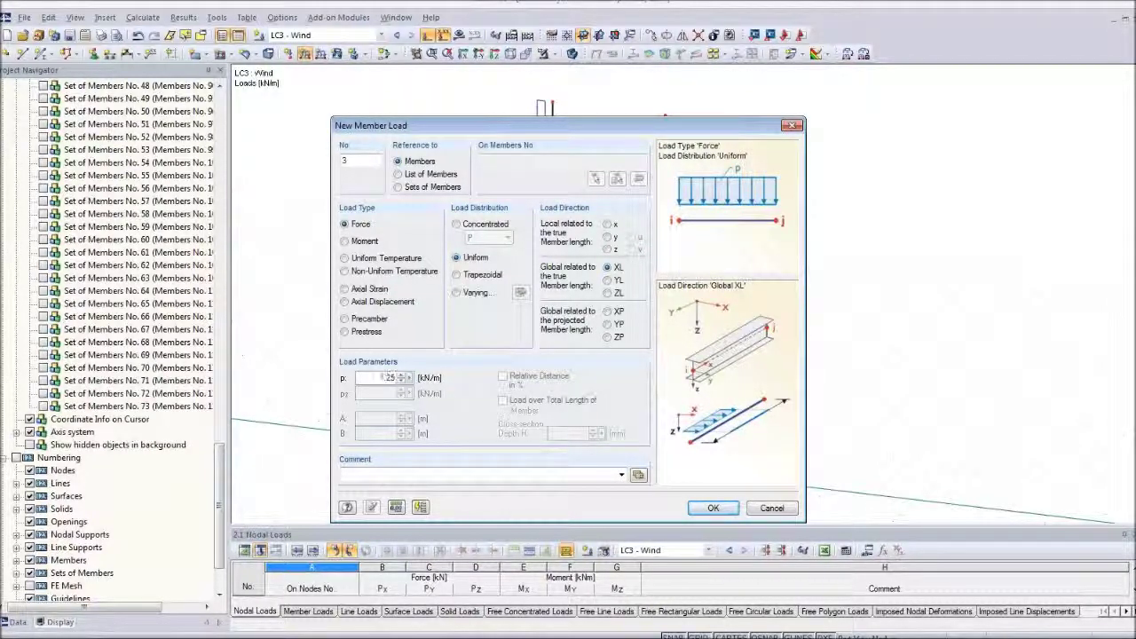
left_click(711, 509)
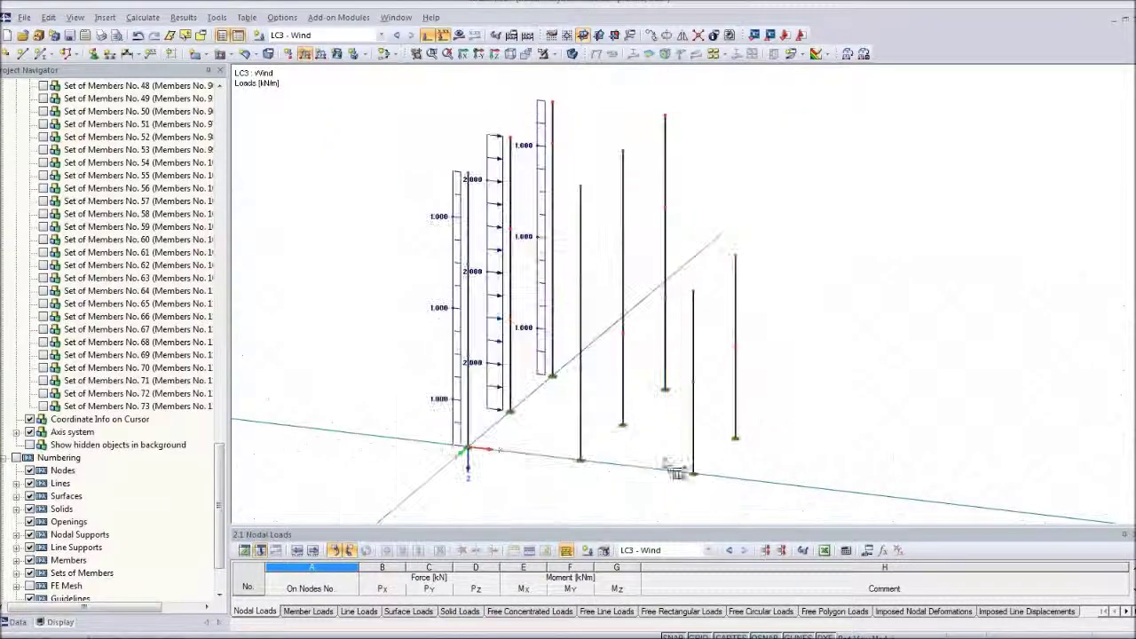
left_click(624, 217)
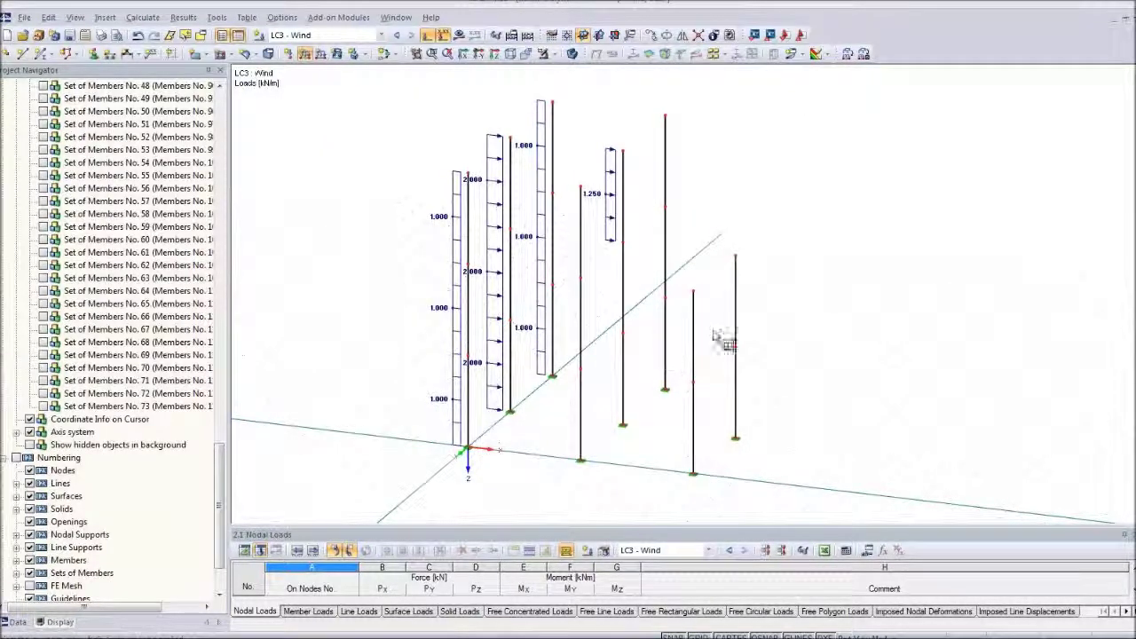
Step: Apply a uniform 0.625 kN/m XL member load to the second row's front top segment, middle lower segments and rear column, plus both third-row columns
left_click(304, 54)
double_click(381, 377)
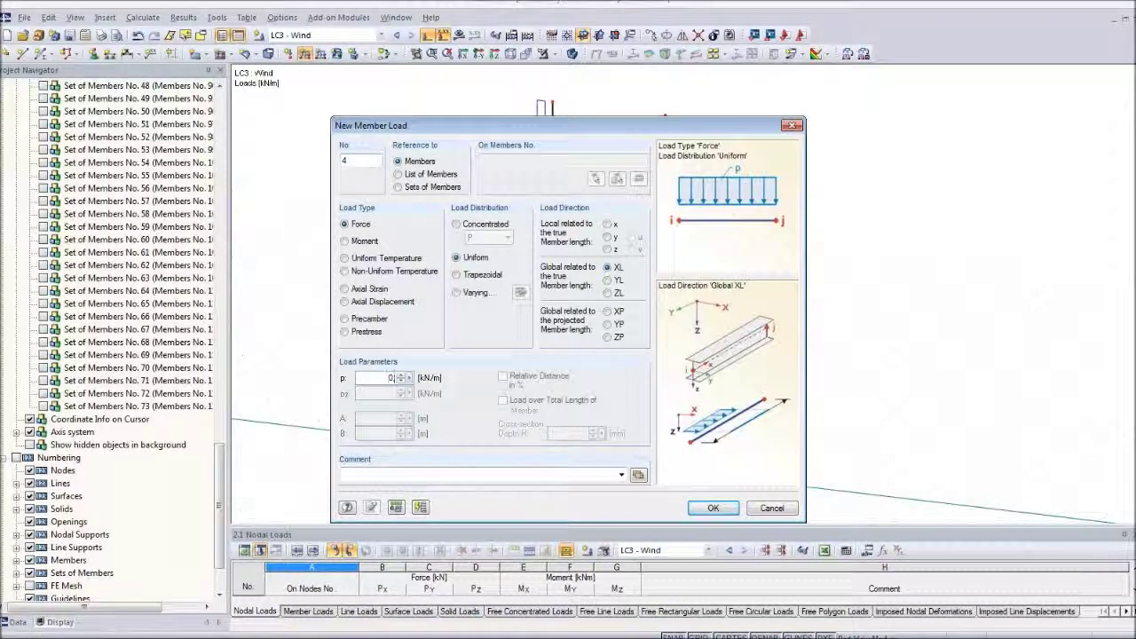
type("0.625")
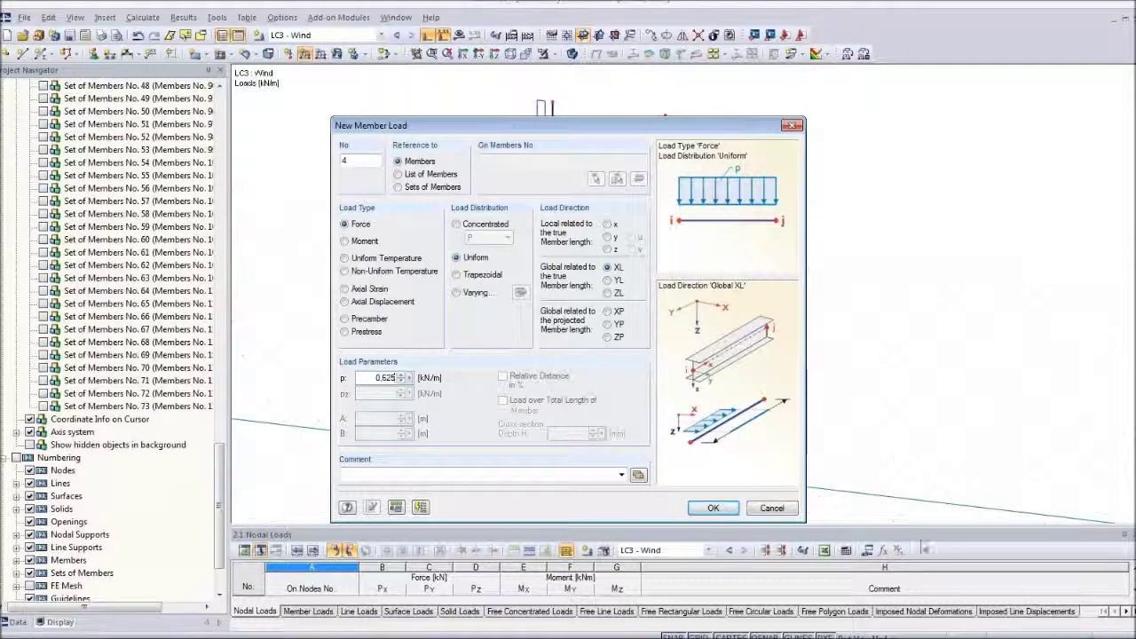
left_click(712, 508)
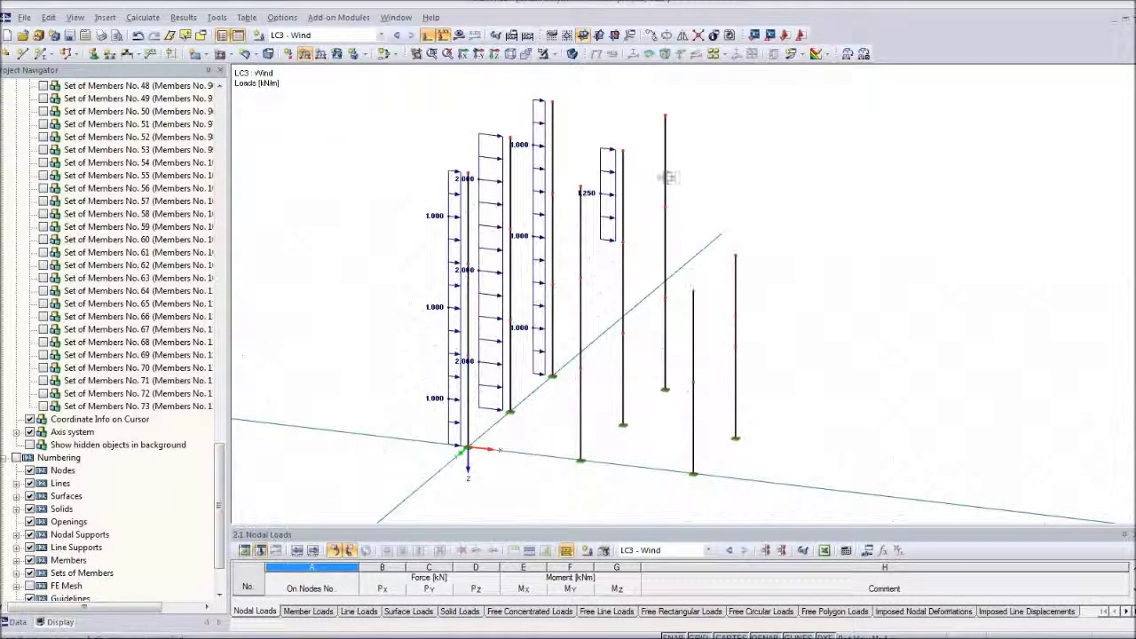
left_click(665, 180)
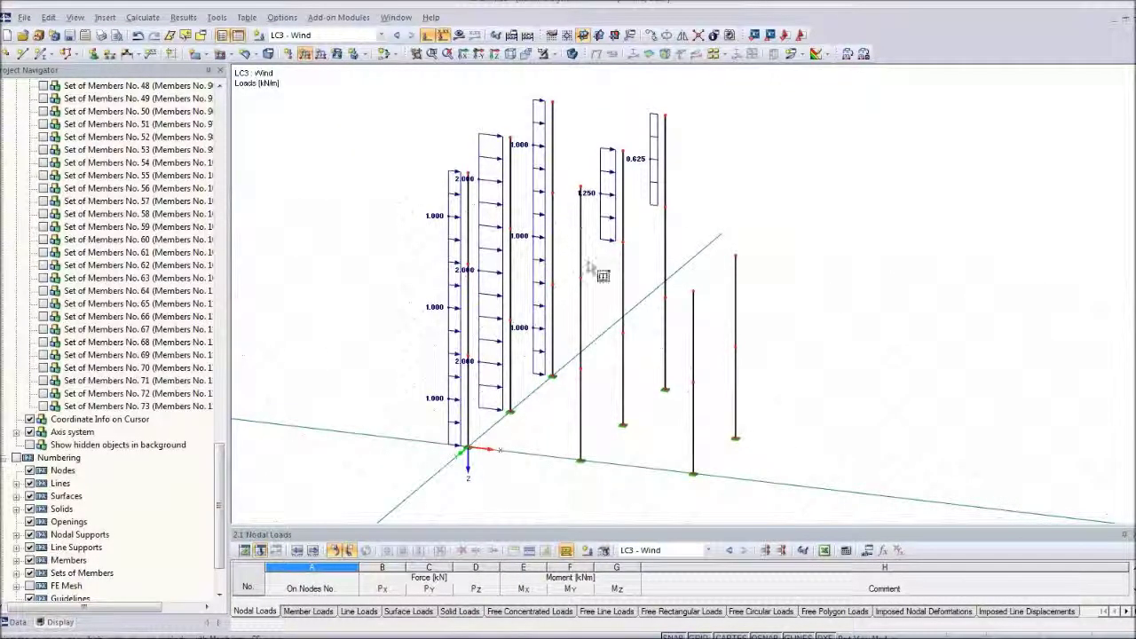
left_click(582, 266)
left_click(622, 355)
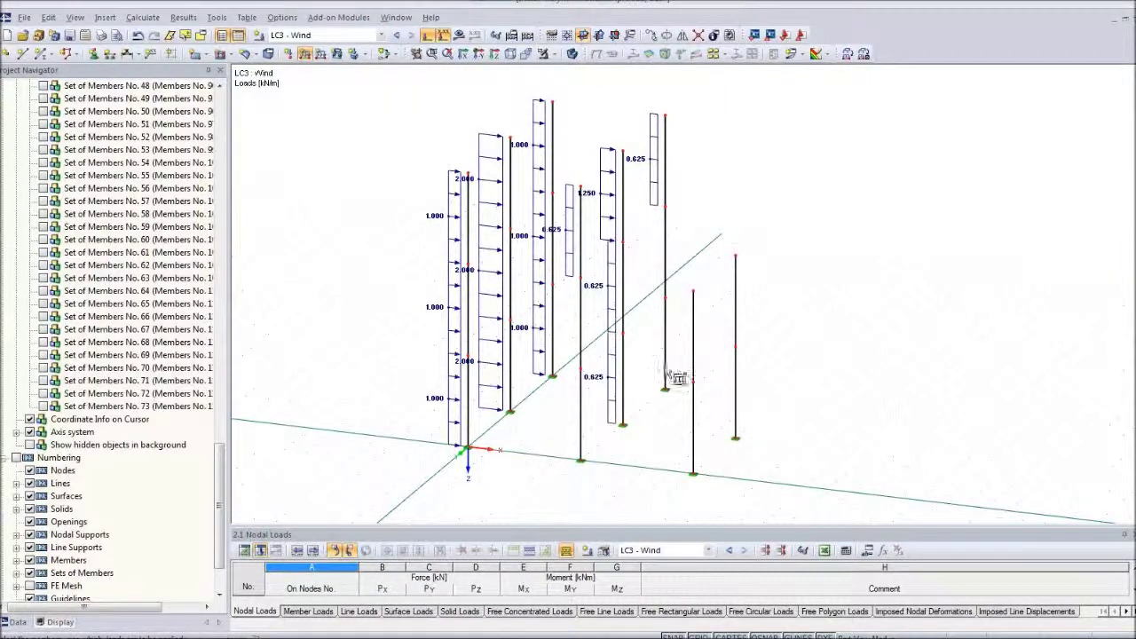
left_click(666, 306)
left_click(666, 253)
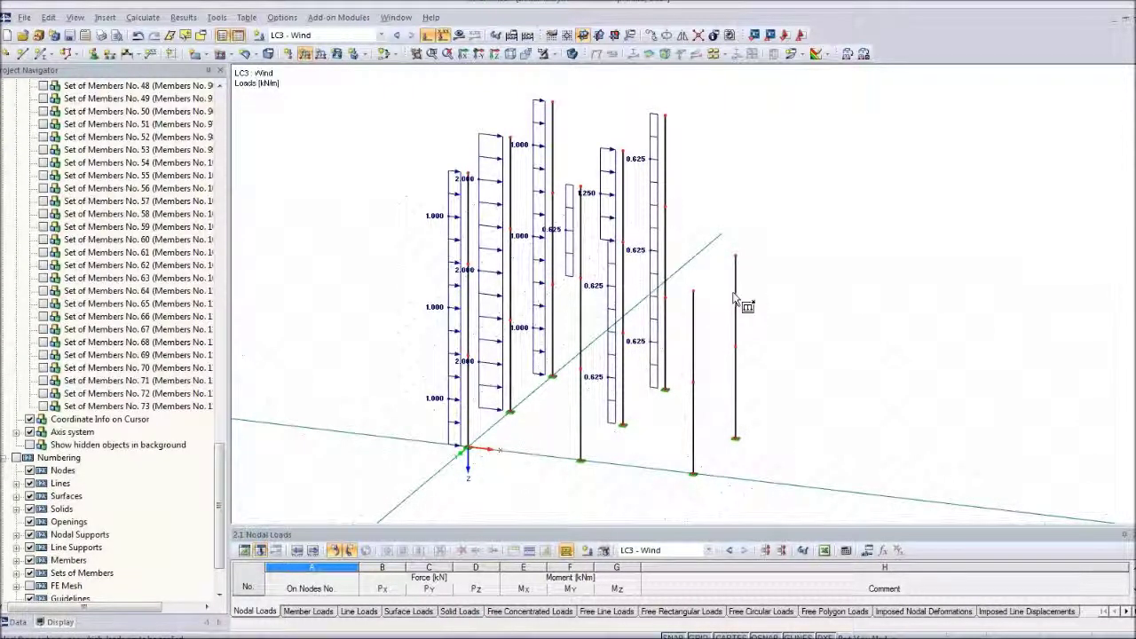
left_click_drag(681, 235, 779, 483)
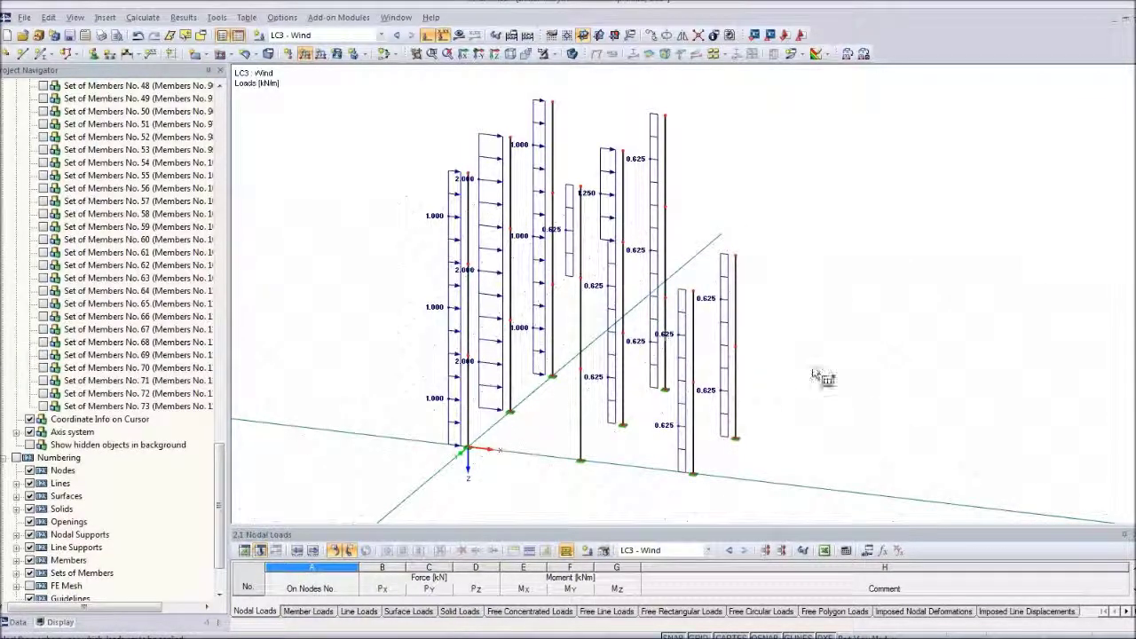
key("Escape")
Step: Cancel the partial view mode to display the whole model again
middle_click_drag(846, 390, 803, 419, "ctrl")
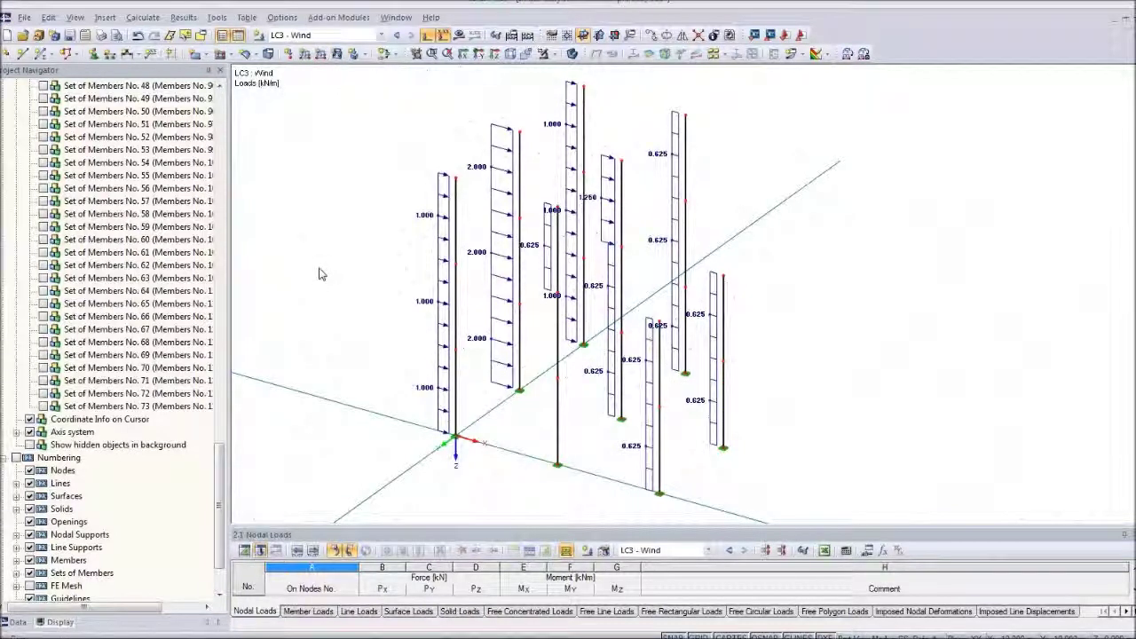
left_click(553, 55)
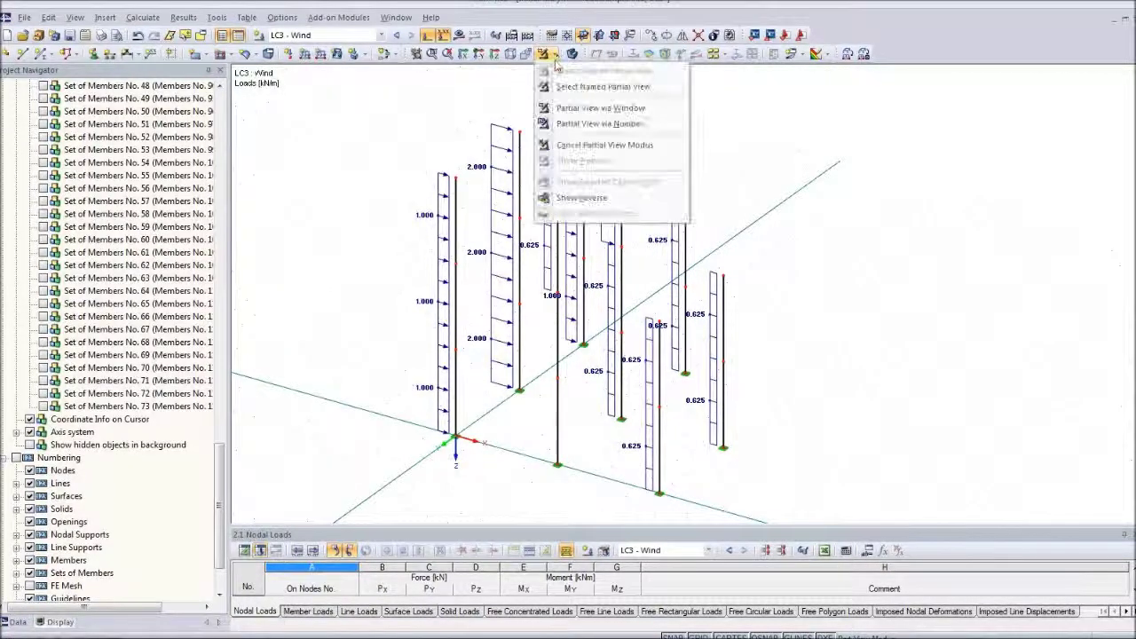
left_click(605, 144)
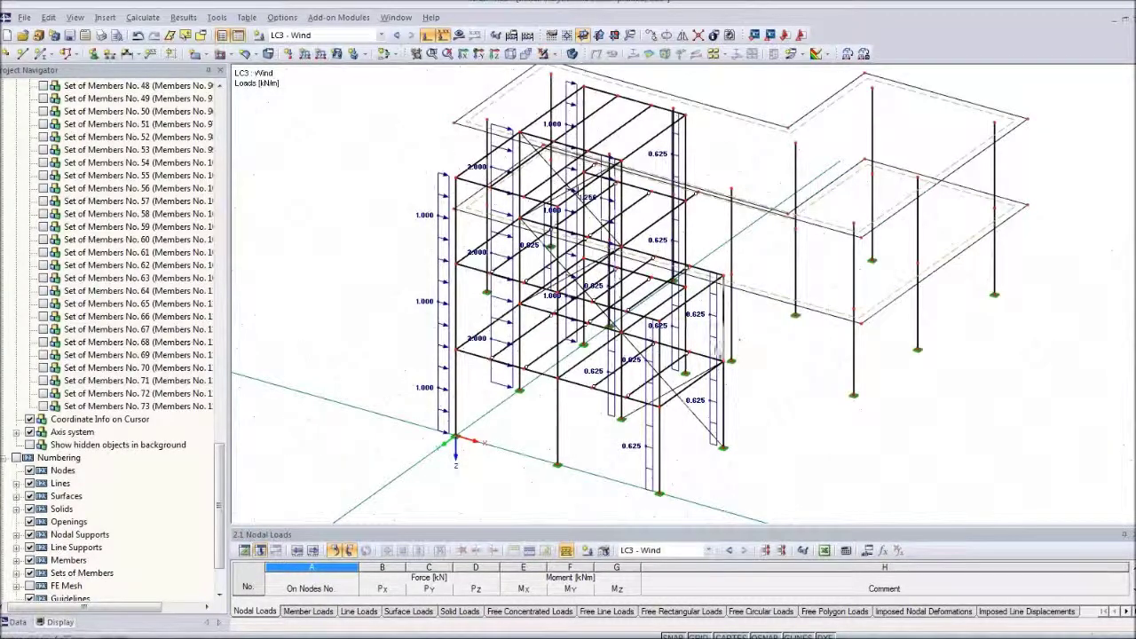
Step: Apply a uniform line load of 2 kN/m in global direction XL to the two windward edges of the lower slab
middle_click_drag(717, 348, 755, 505, "ctrl")
scroll(658, 358, "up", 1)
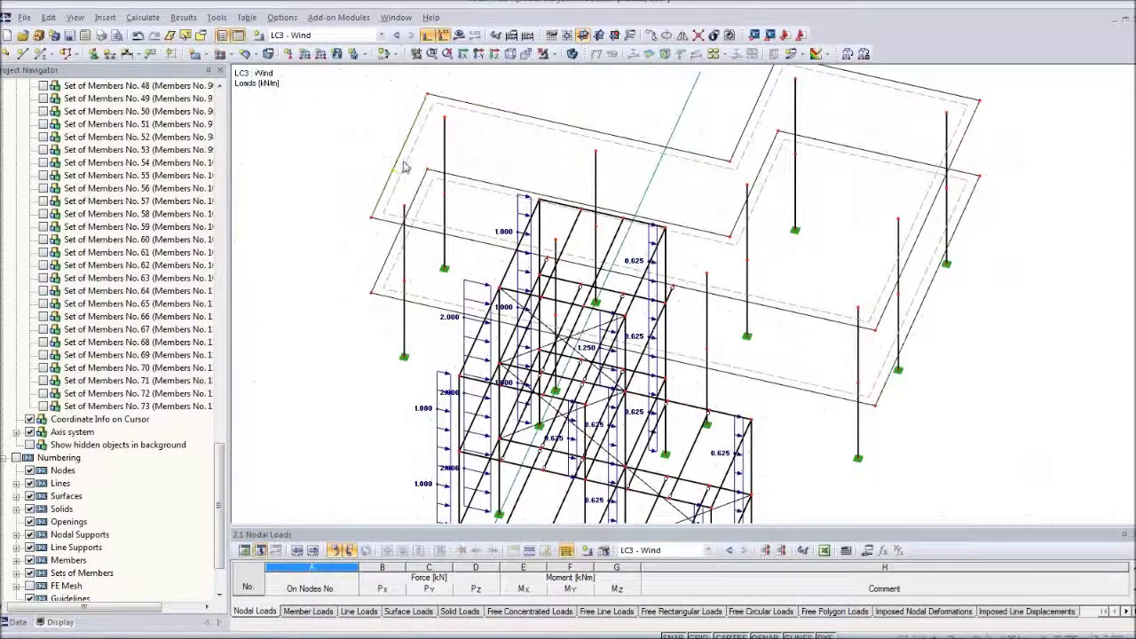
left_click(322, 54)
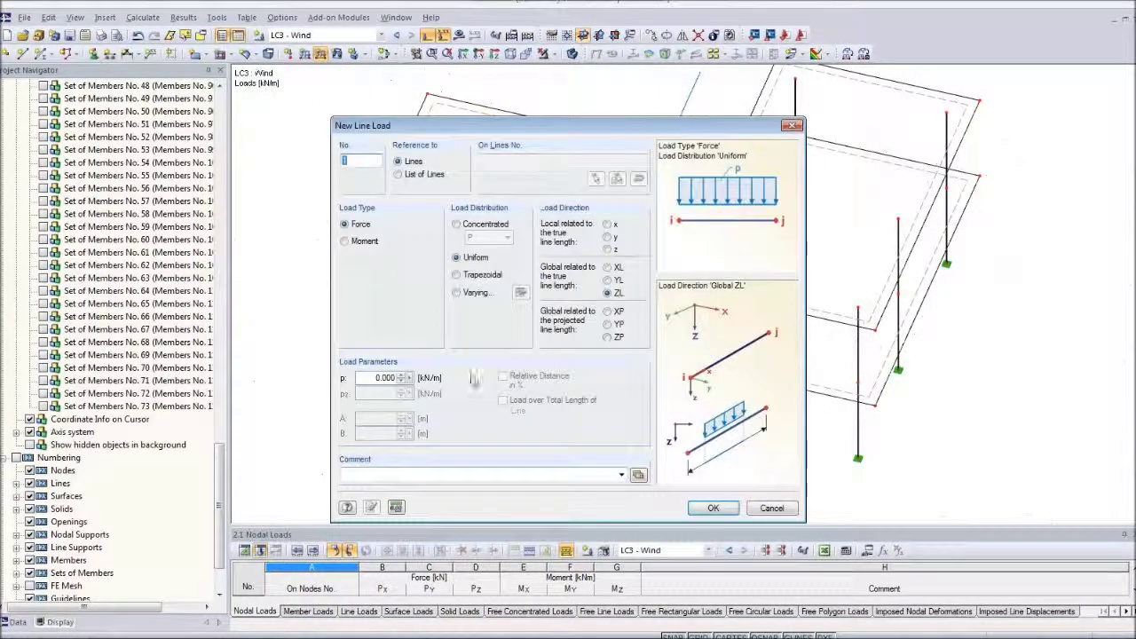
left_click(364, 378)
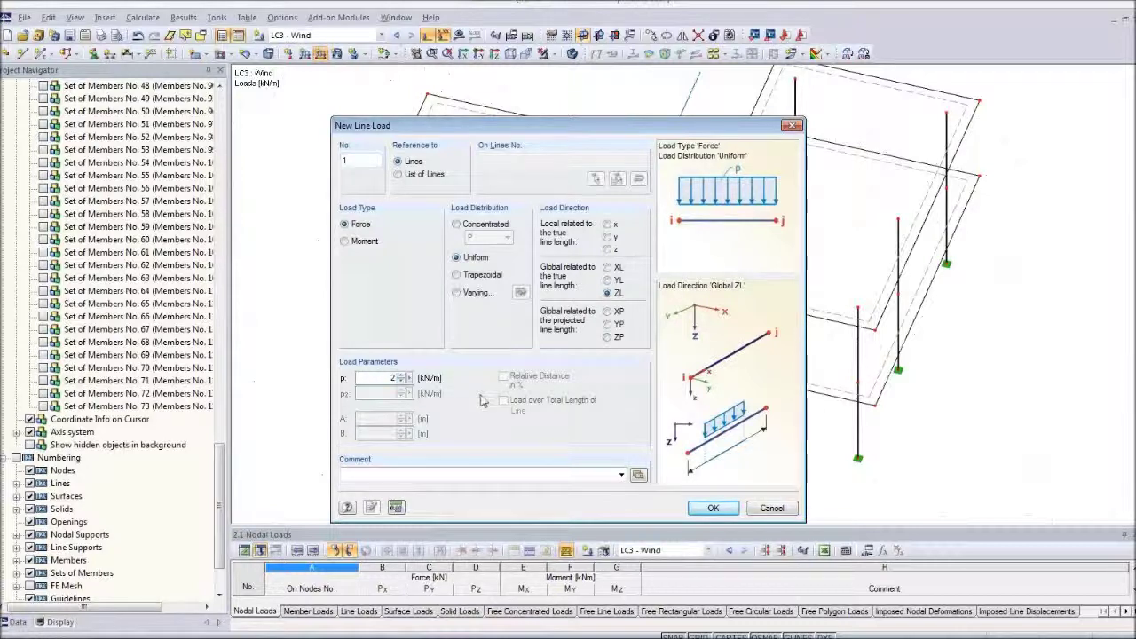
left_click(608, 268)
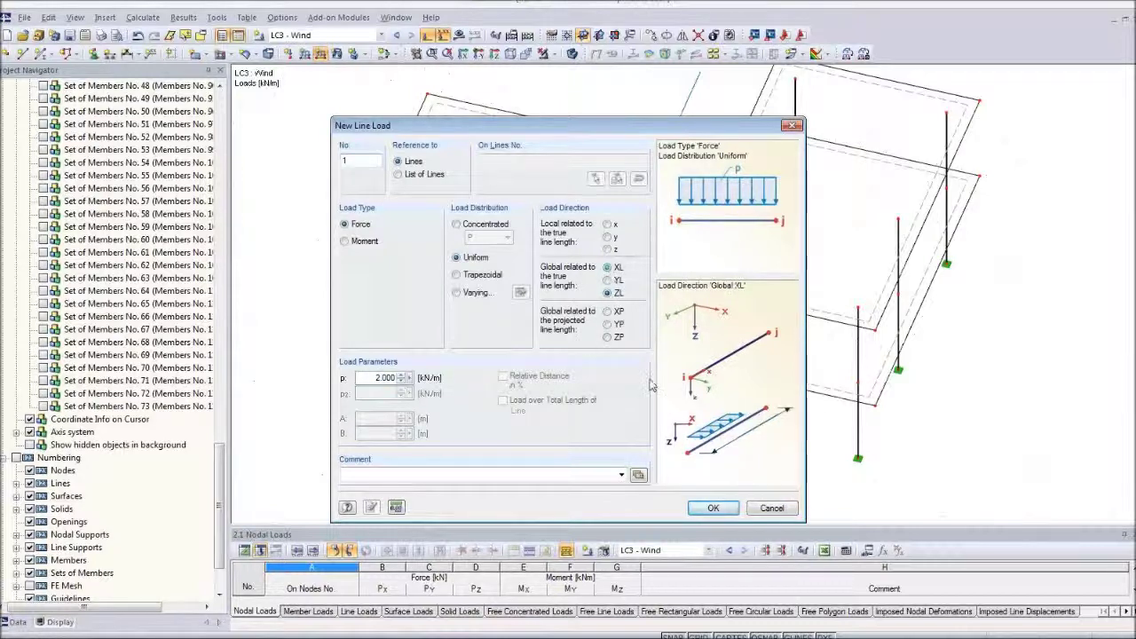
left_click(713, 507)
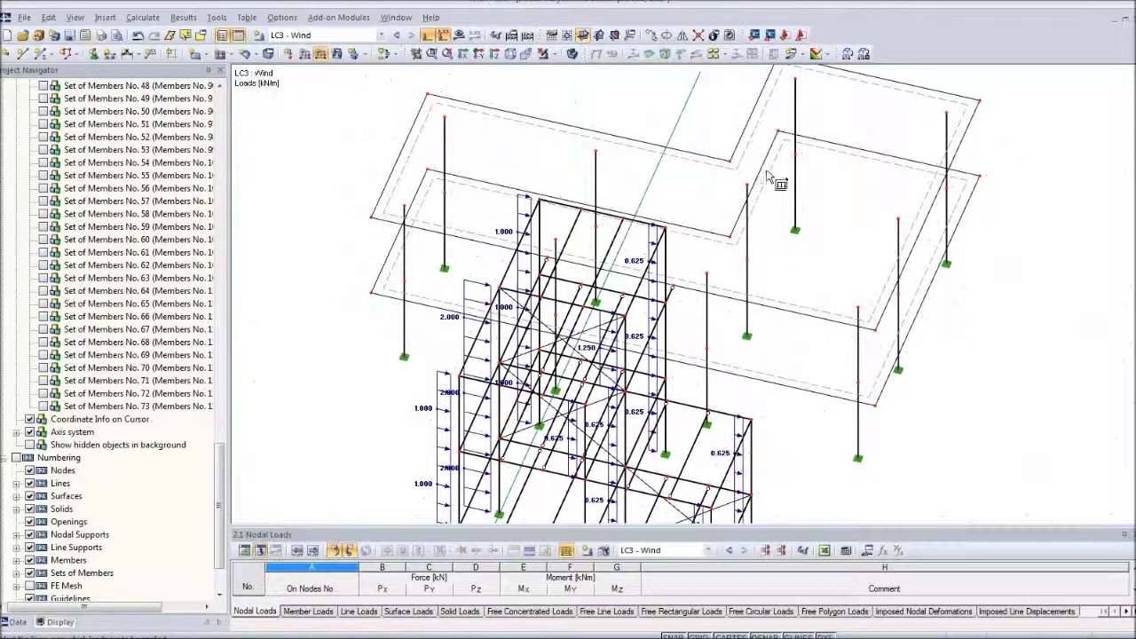
left_click(765, 168)
right_click(985, 275)
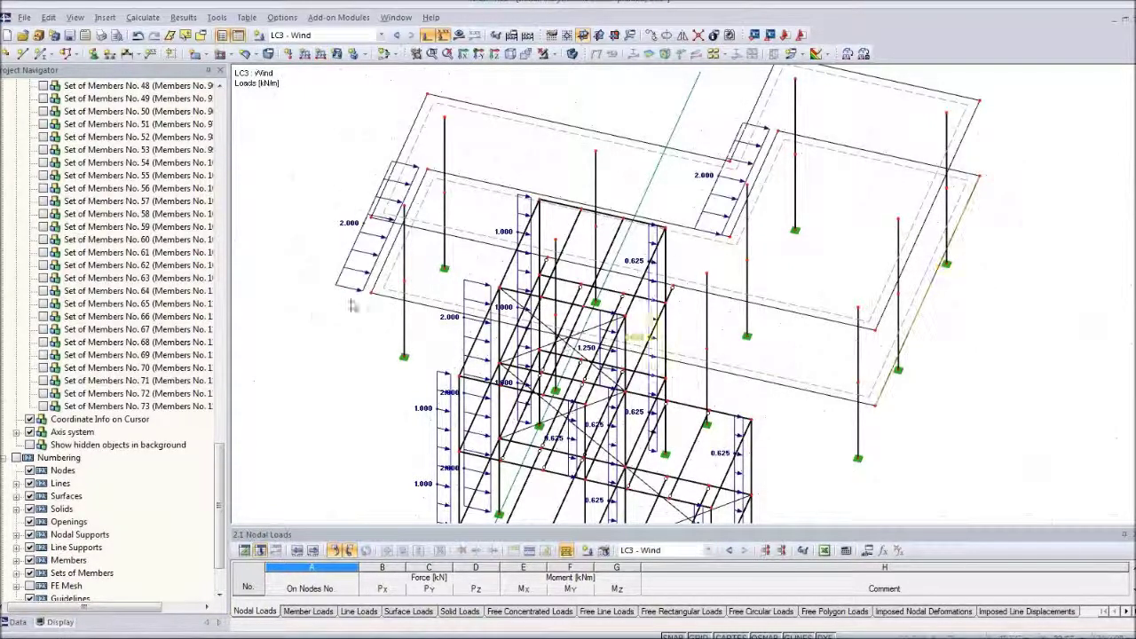
Step: Apply a uniform line load of 1 kN/m in global direction XL to the two windward edges of the upper slab
left_click(322, 54)
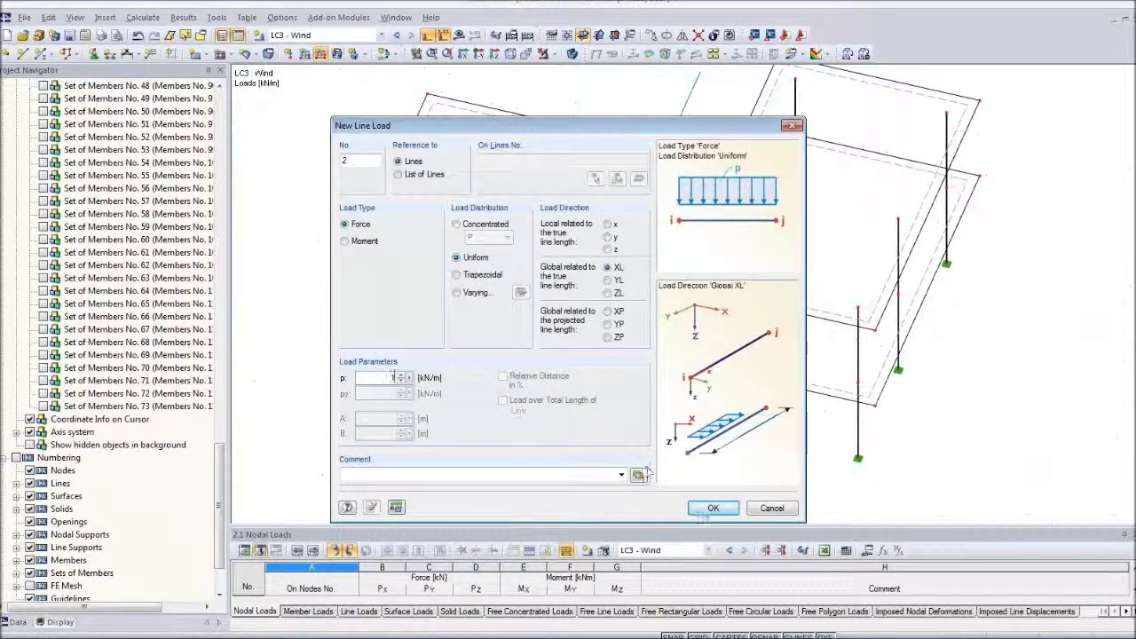
left_click(713, 508)
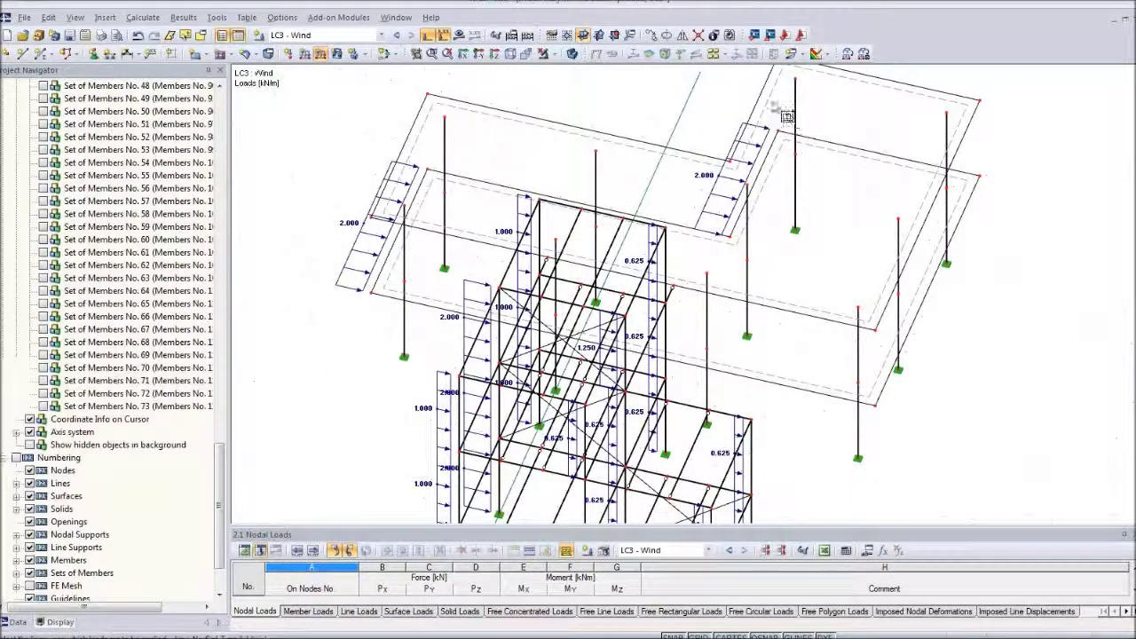
left_click(868, 194)
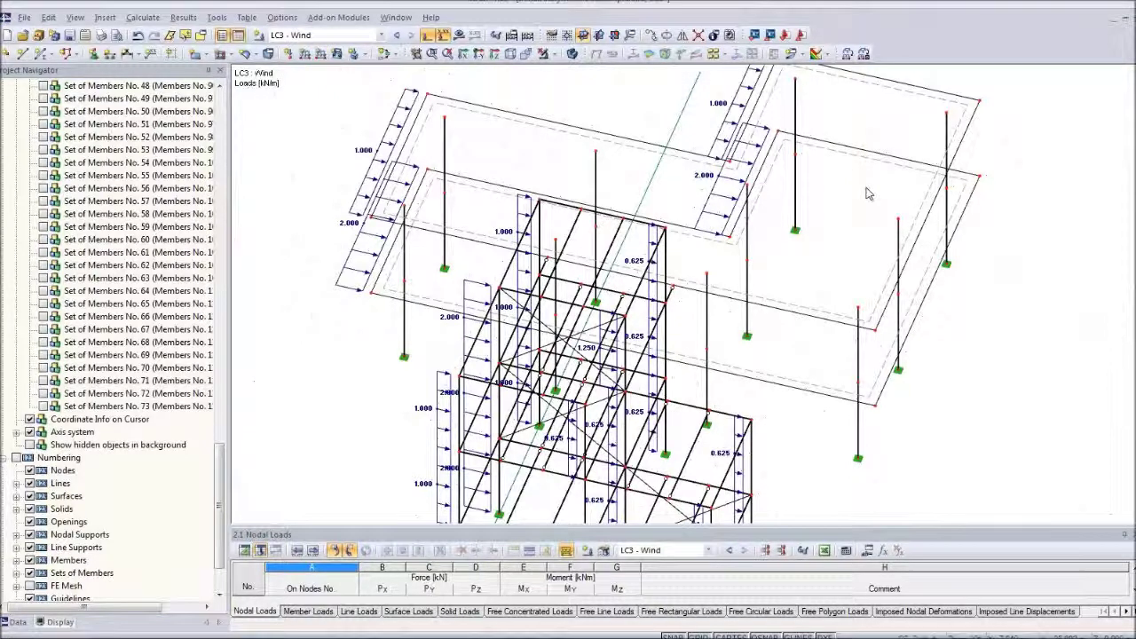
Step: Apply a uniform line load of 1.25 kN/m in global direction XL to the leeward edge of the lower slab
left_click(321, 55)
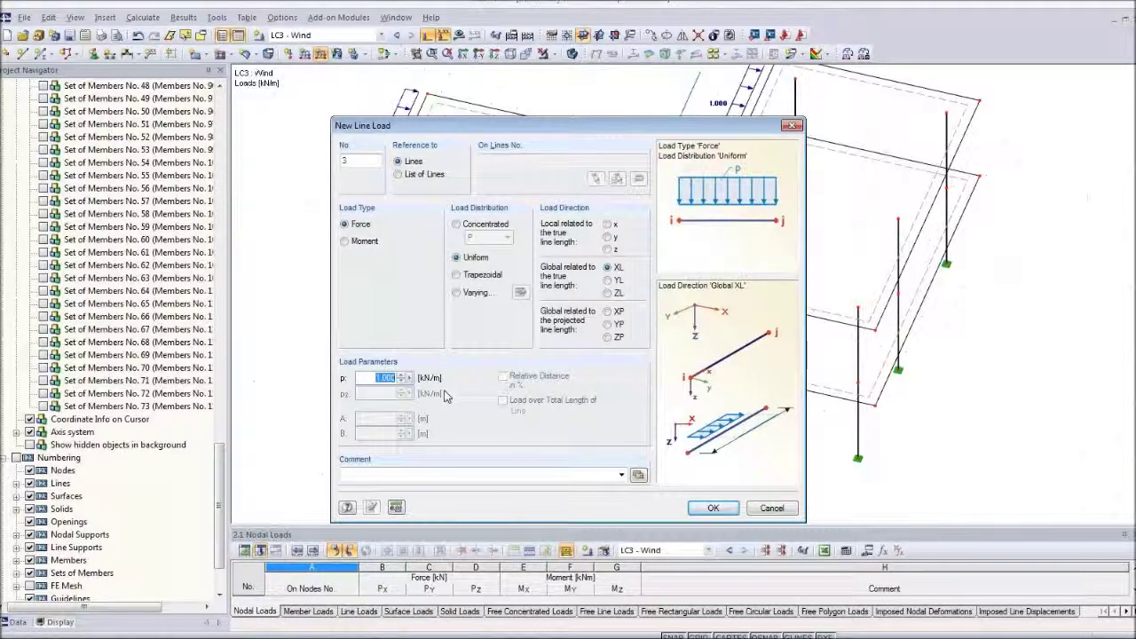
type("5")
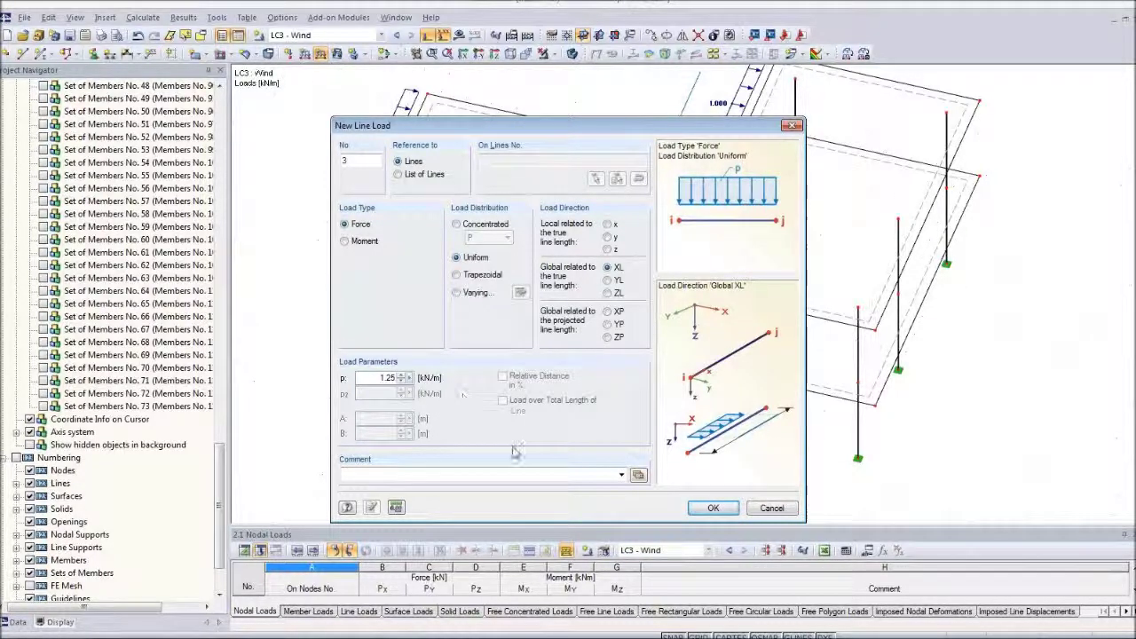
left_click(713, 509)
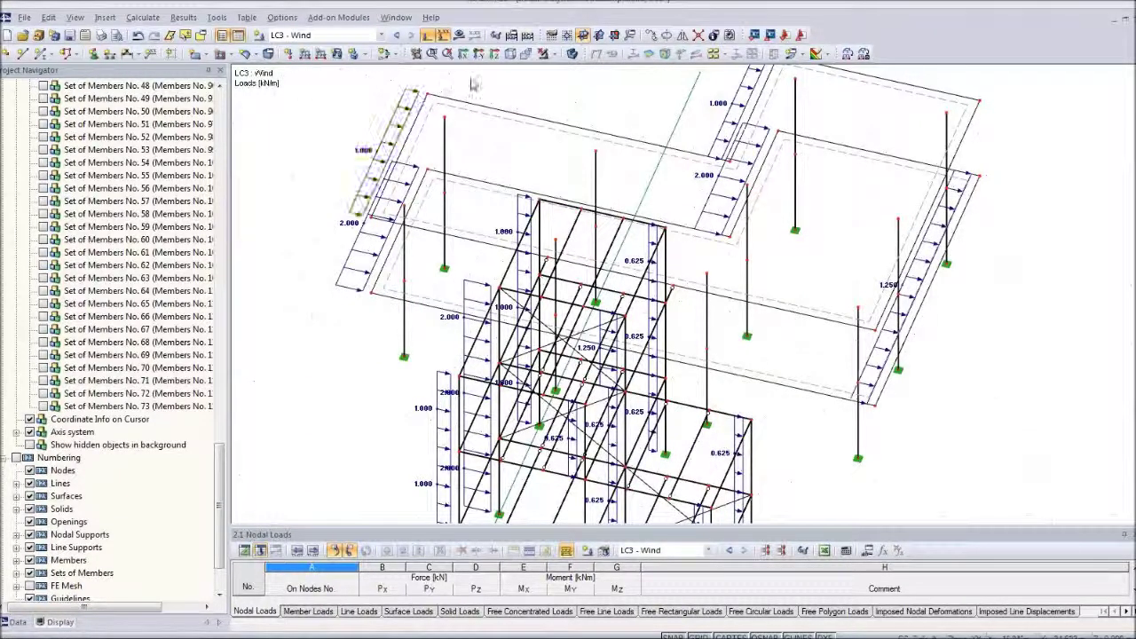
Step: Apply a uniform line load of 0.625 kN/m in global direction XL to the leeward edge of the upper slab
left_click(322, 54)
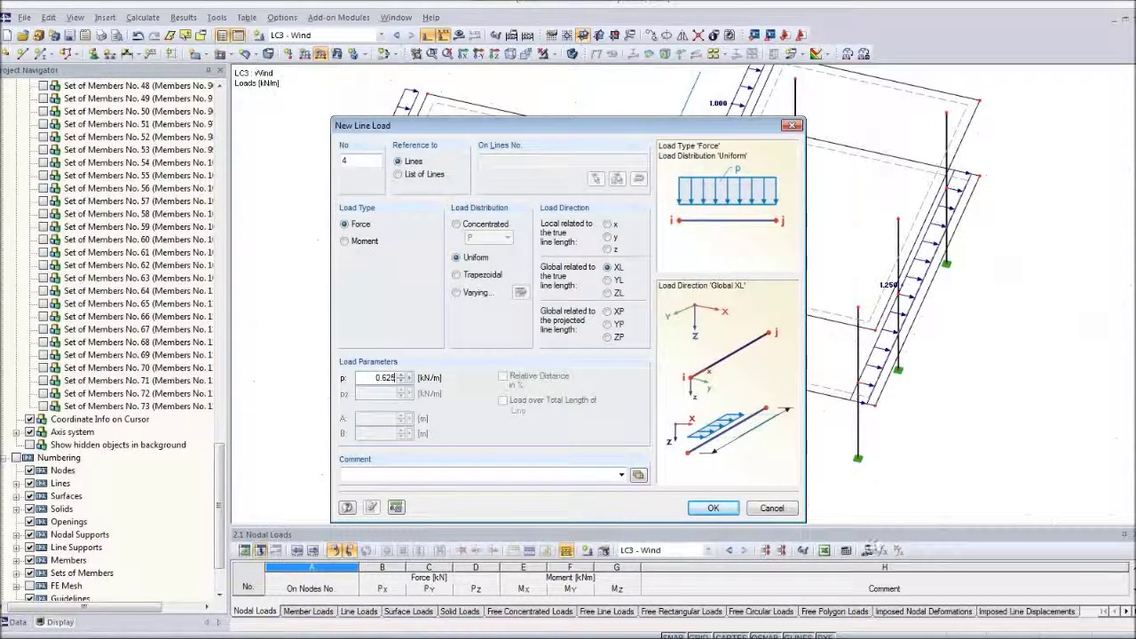
left_click(712, 512)
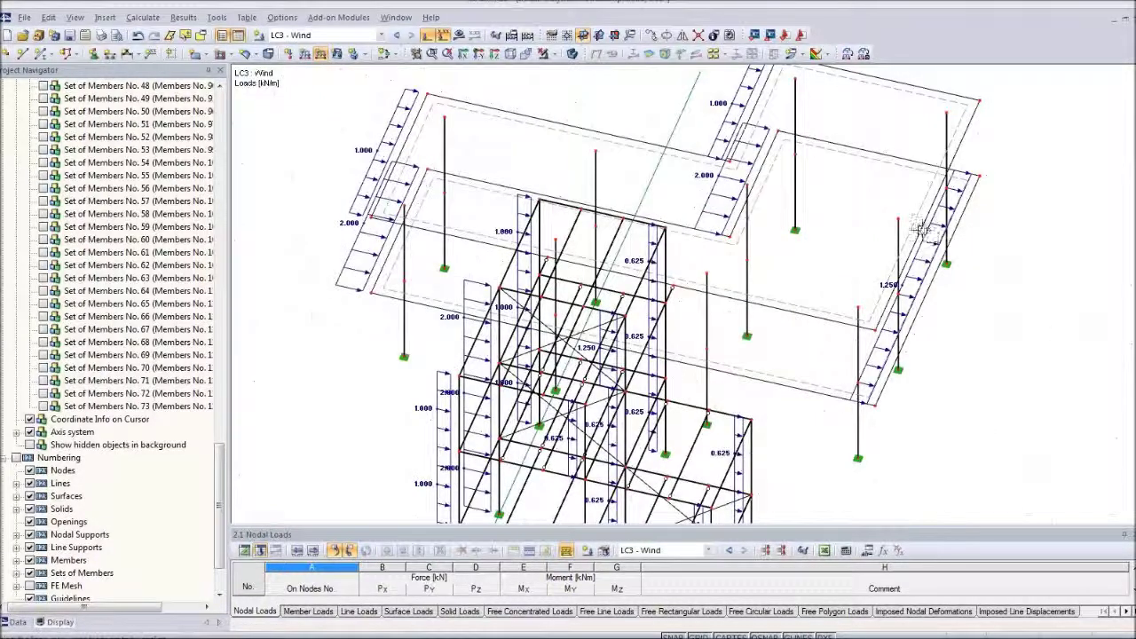
middle_click_drag(1027, 456, 817, 288, "ctrl")
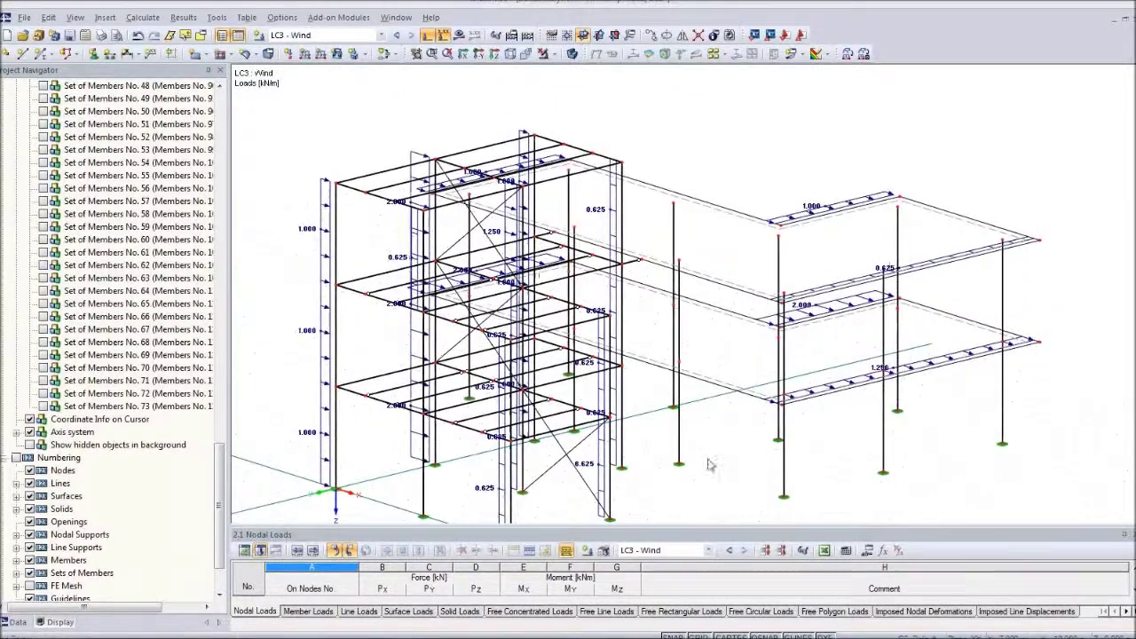
middle_click_drag(710, 463, 729, 402)
scroll(729, 403, "down", 1)
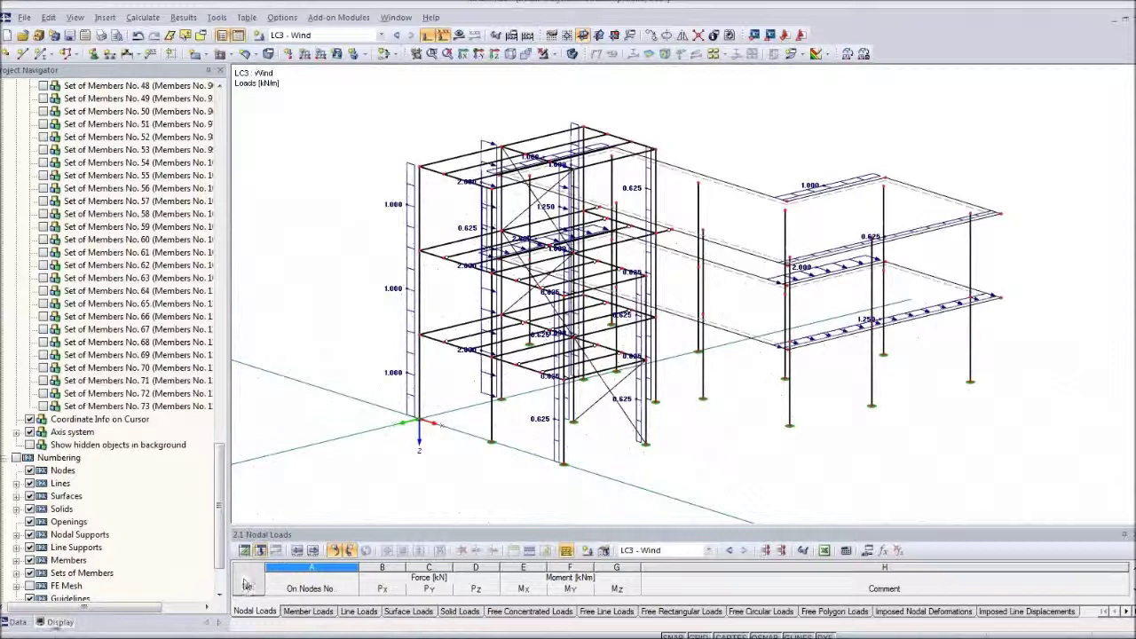
Step: Open the RF-COMBI 2006 module, set the combination rules to EN 1990 with the German DIN annex, and open the Actions input
left_click(16, 621)
scroll(125, 510, "down", 2)
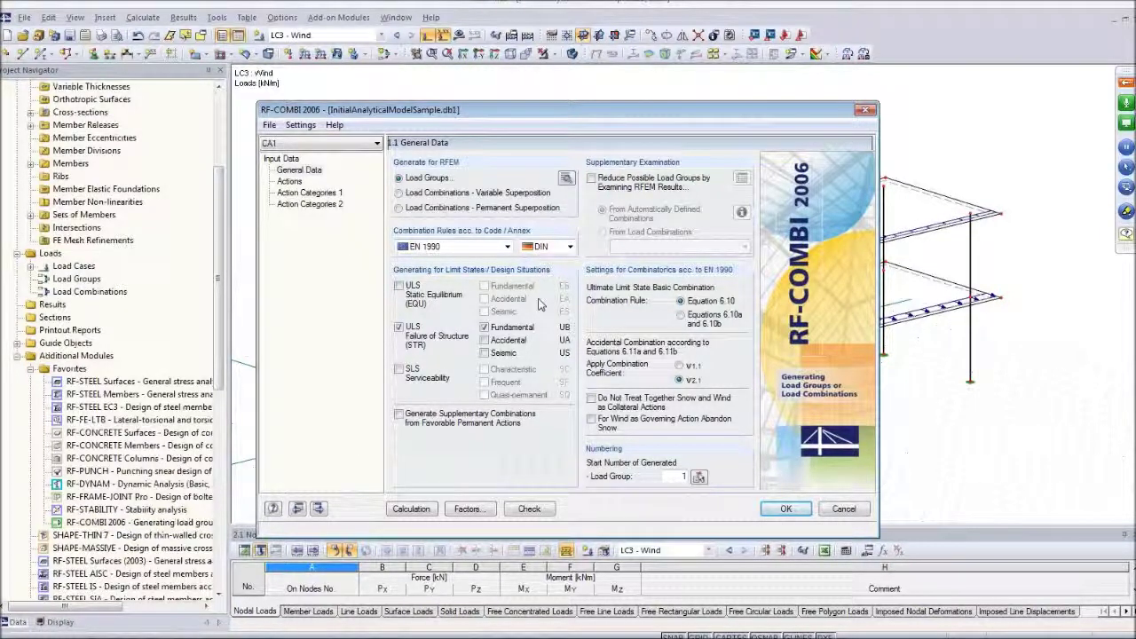
left_click(448, 248)
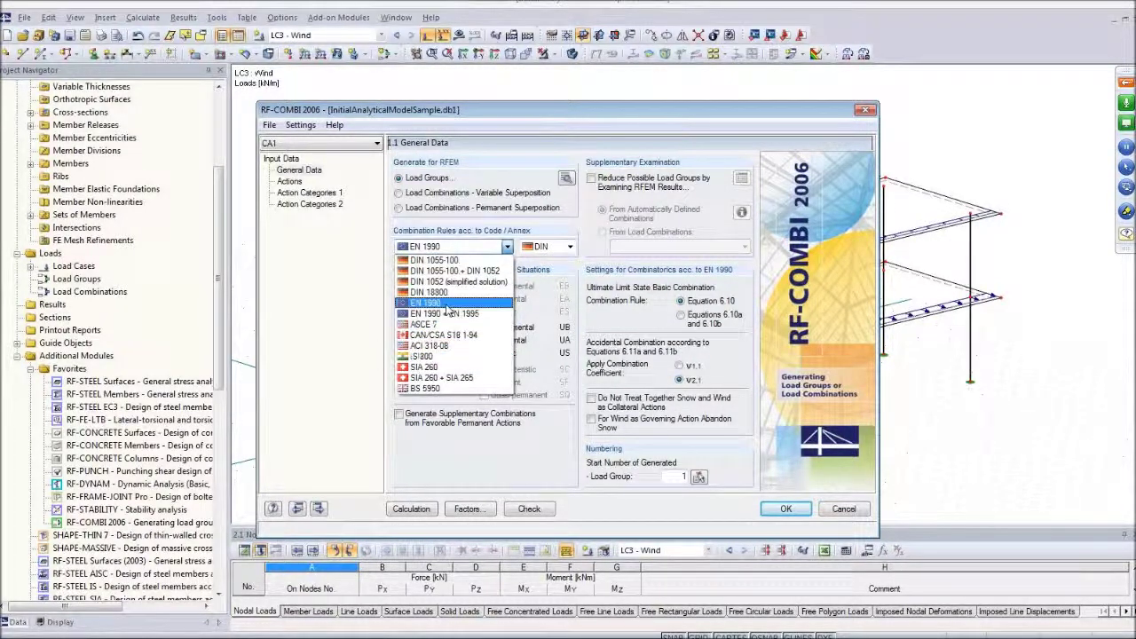
left_click(446, 304)
left_click(570, 248)
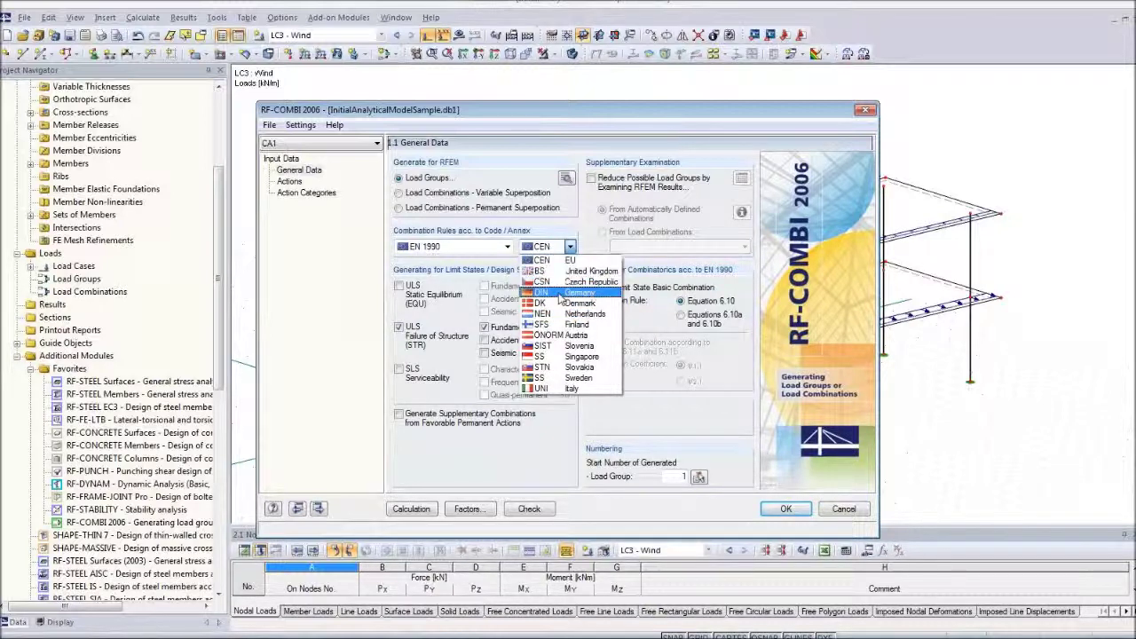
left_click(560, 292)
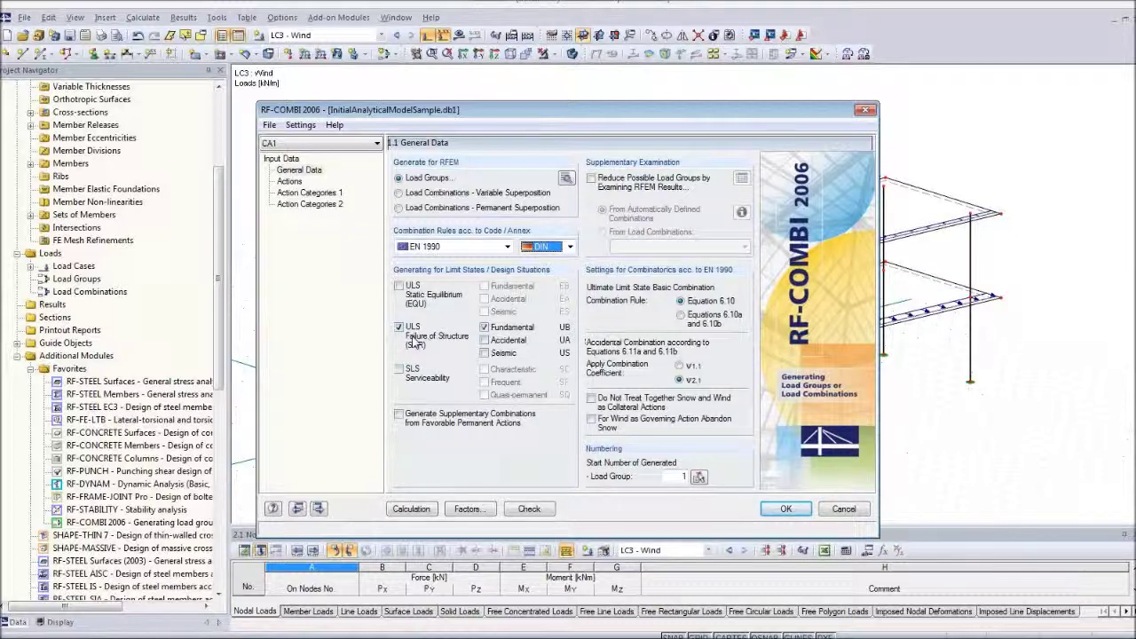
left_click(289, 182)
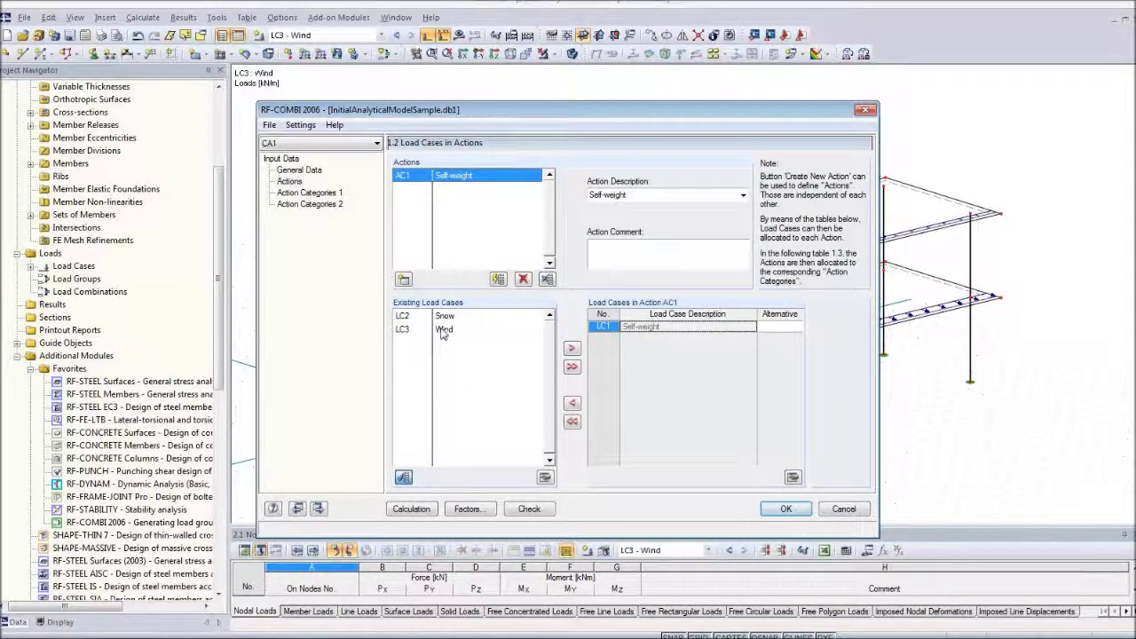
Step: Close the load combination module and create variable load case 4 with the description "live"
left_click(774, 512)
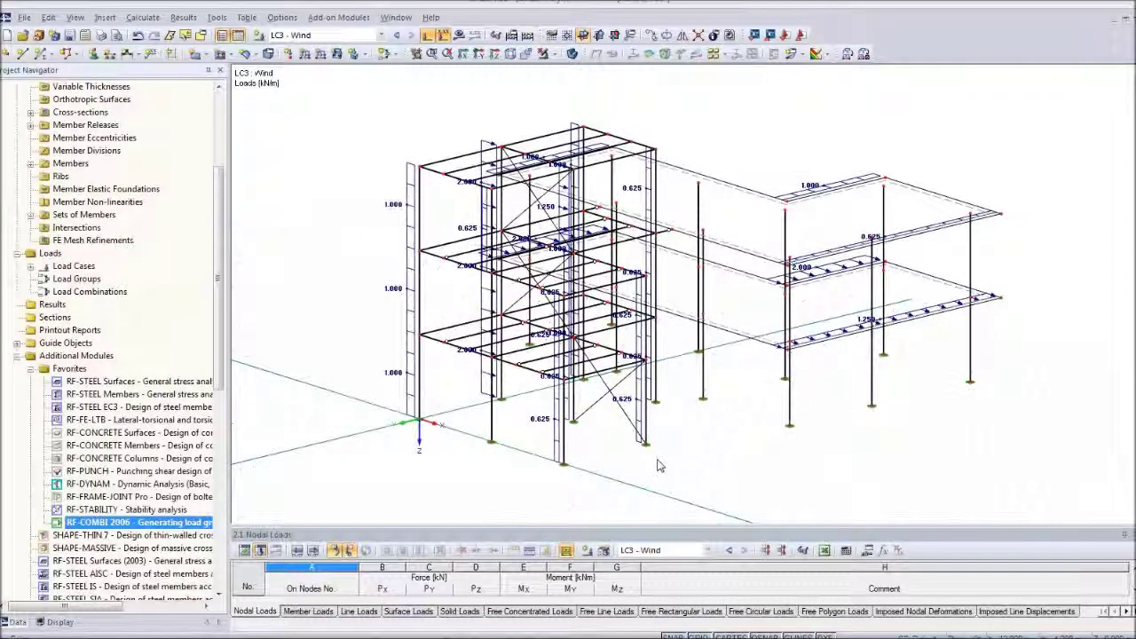
middle_click_drag(641, 464, 389, 431, "ctrl")
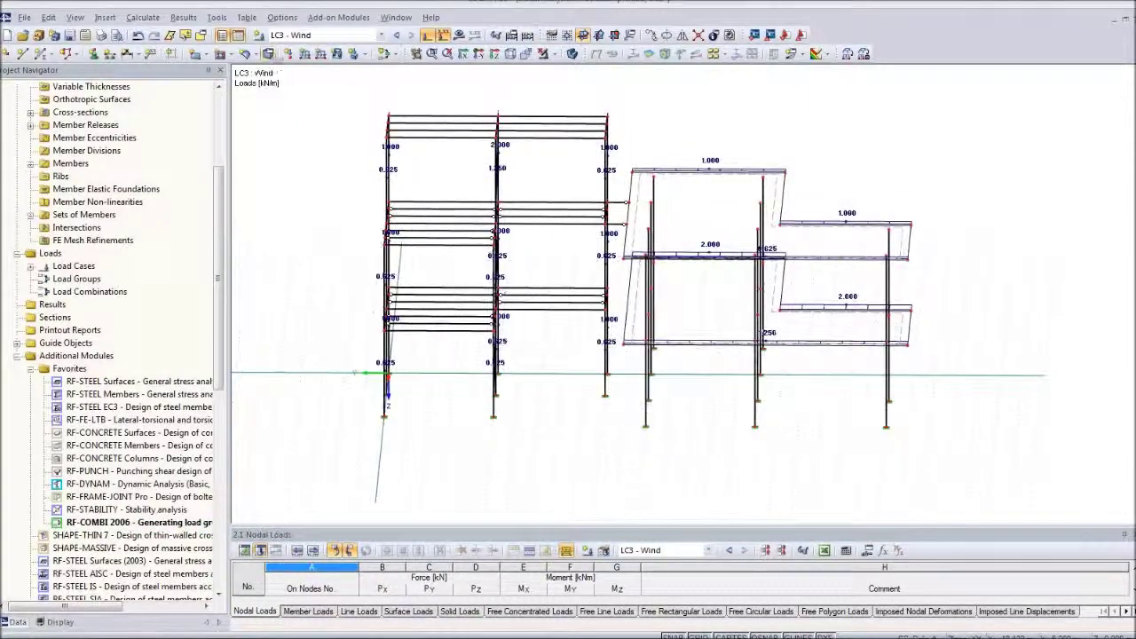
left_click(260, 35)
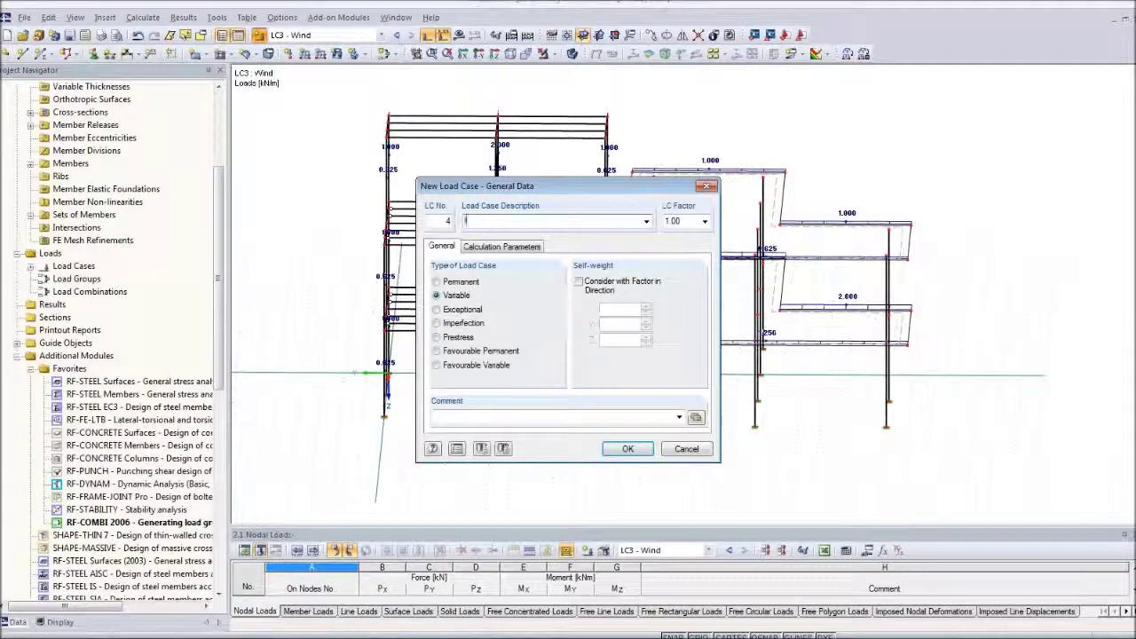
left_click(628, 450)
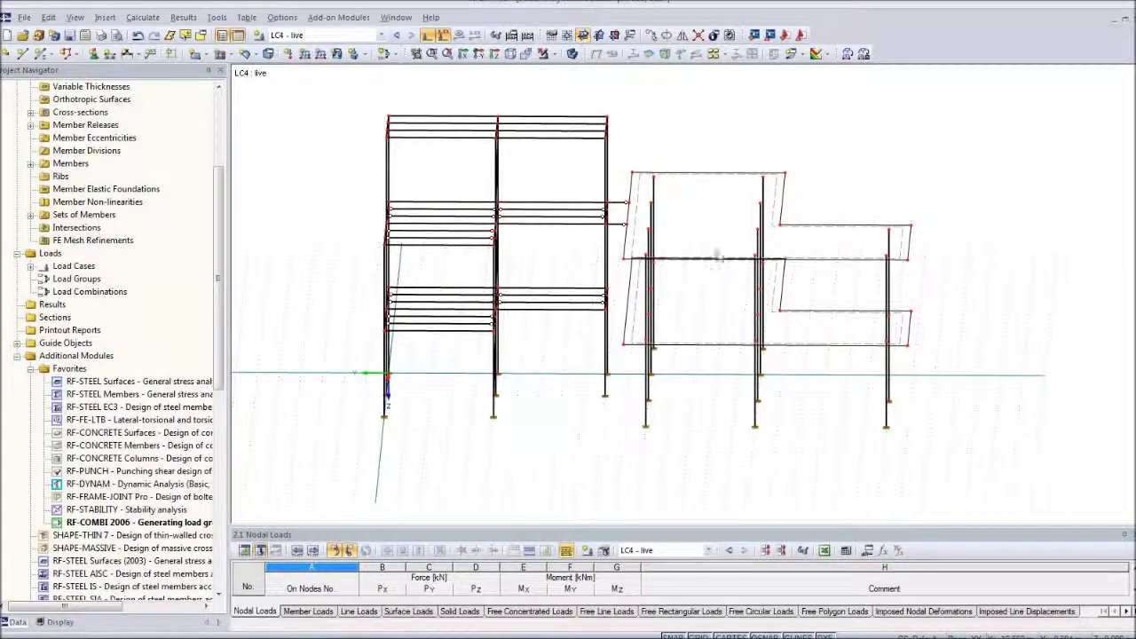
Step: Set up an area-to-member load conversion of 5 kN/m² perpendicular to the plane and deselect the steel frame's roof cells
left_click(864, 55)
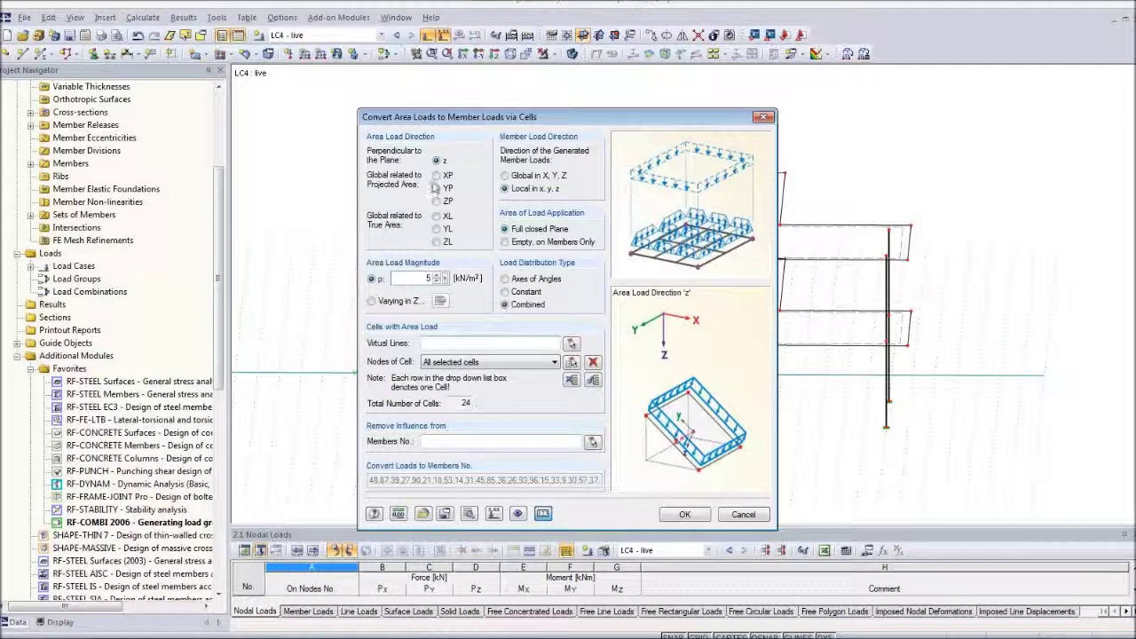
left_click_drag(575, 116, 792, 101)
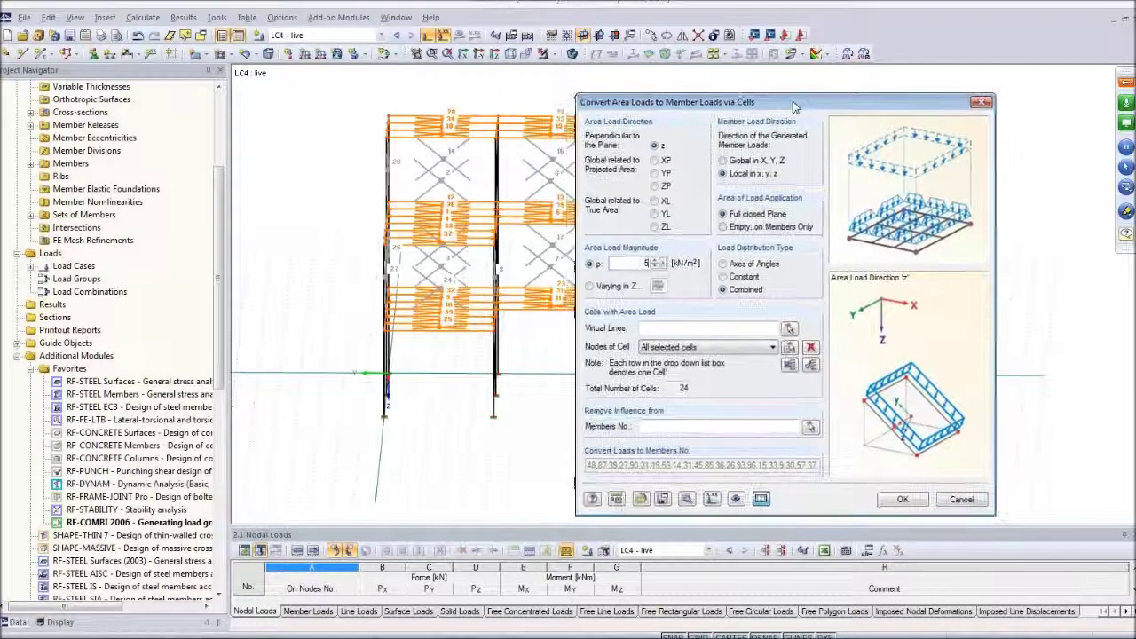
left_click(789, 348)
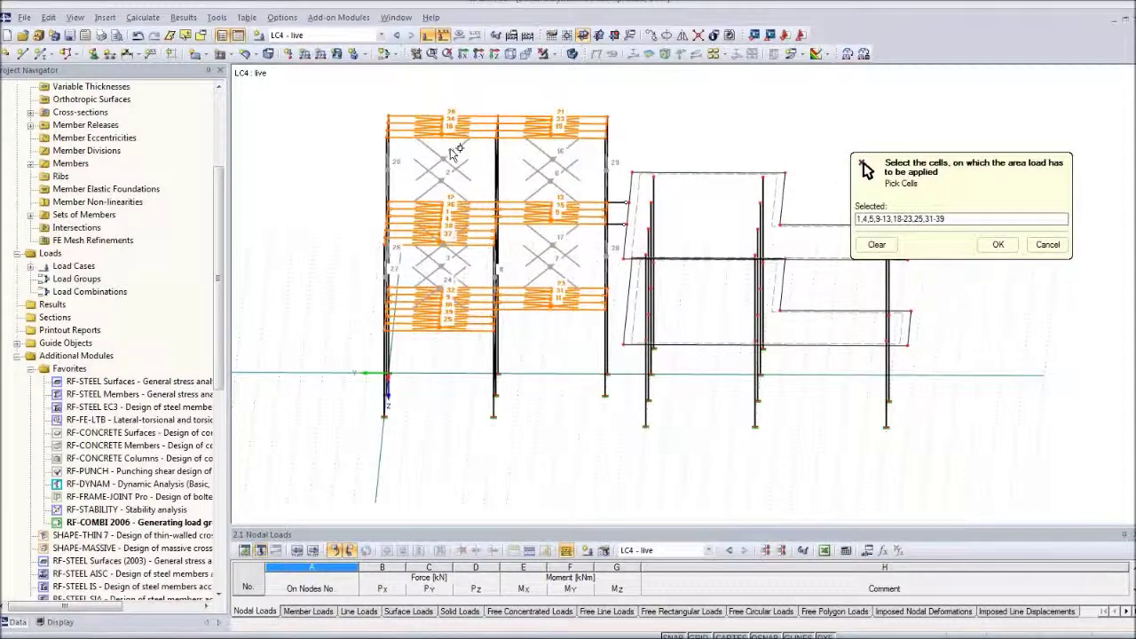
left_click_drag(444, 109, 431, 139)
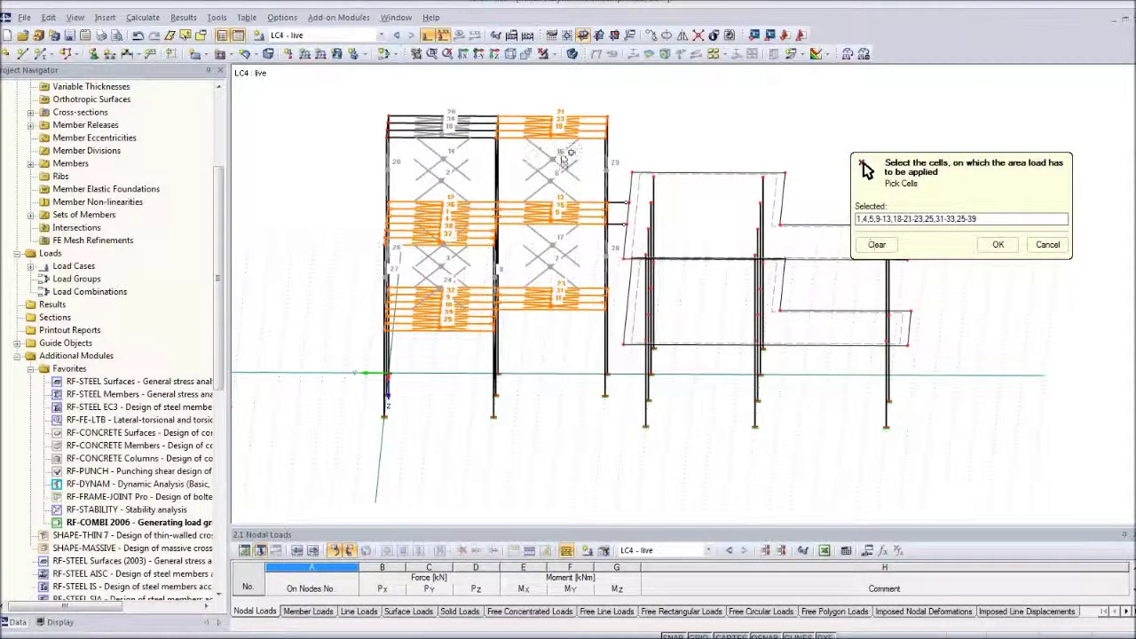
left_click_drag(538, 112, 533, 142)
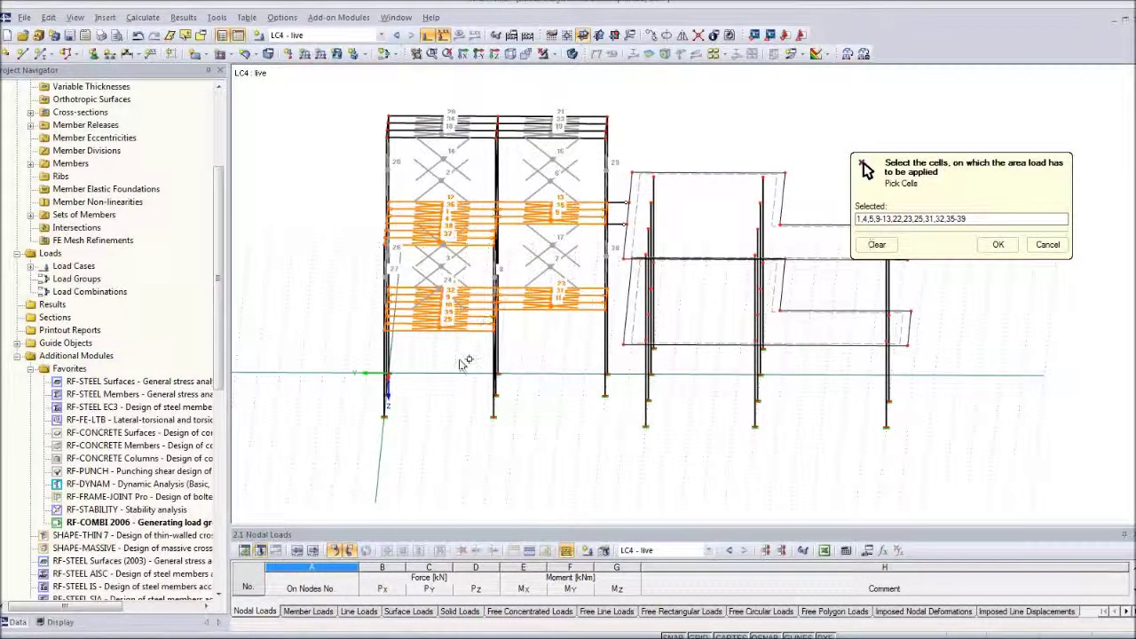
Step: Deselect the cells on both levels of the lower front bay and generate the member loads on the remaining floor cells
middle_click_drag(556, 408, 430, 282, "ctrl")
left_click(410, 285)
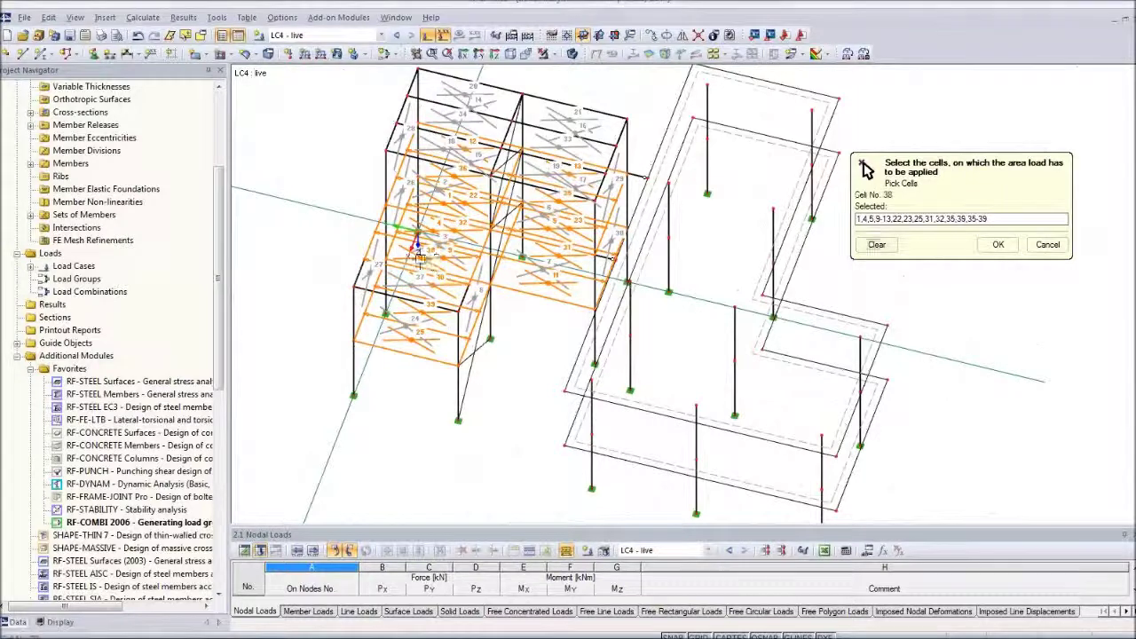
left_click(421, 259)
left_click(435, 232)
middle_click_drag(421, 409, 420, 349, "ctrl")
left_click(420, 351)
left_click(426, 329)
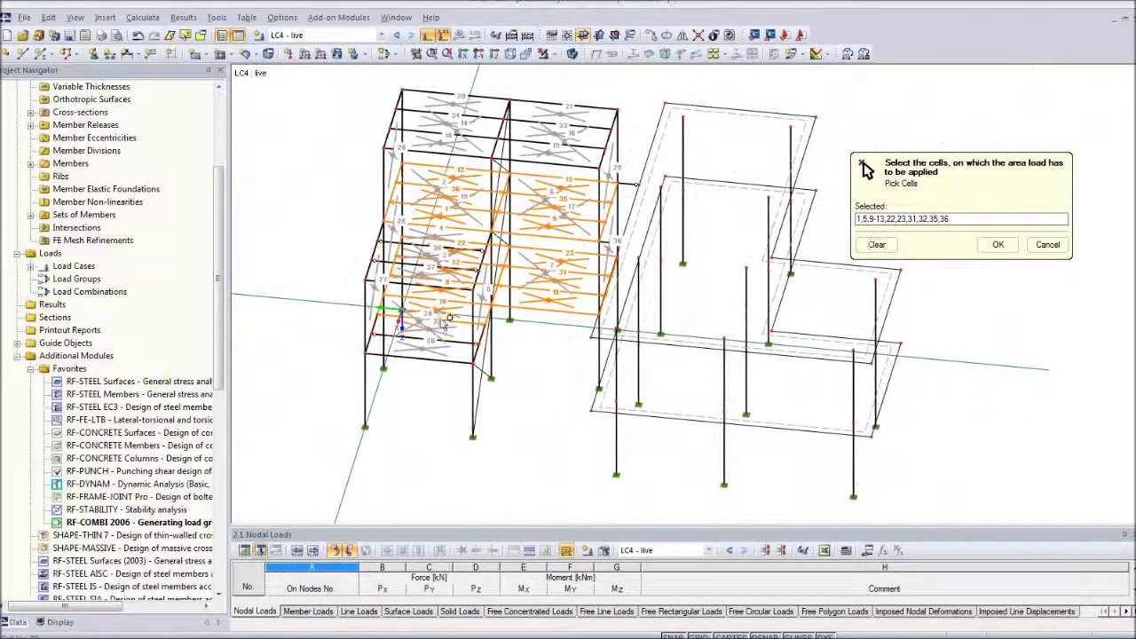
left_click(436, 310)
middle_click_drag(558, 388, 413, 333, "ctrl")
left_click(998, 244)
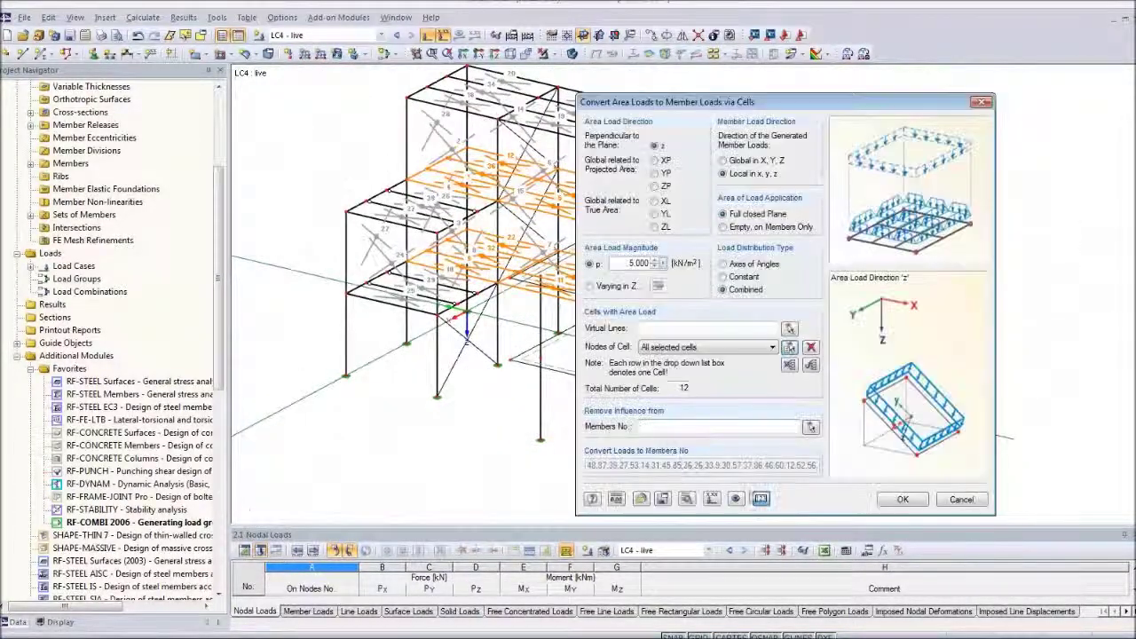
left_click(903, 500)
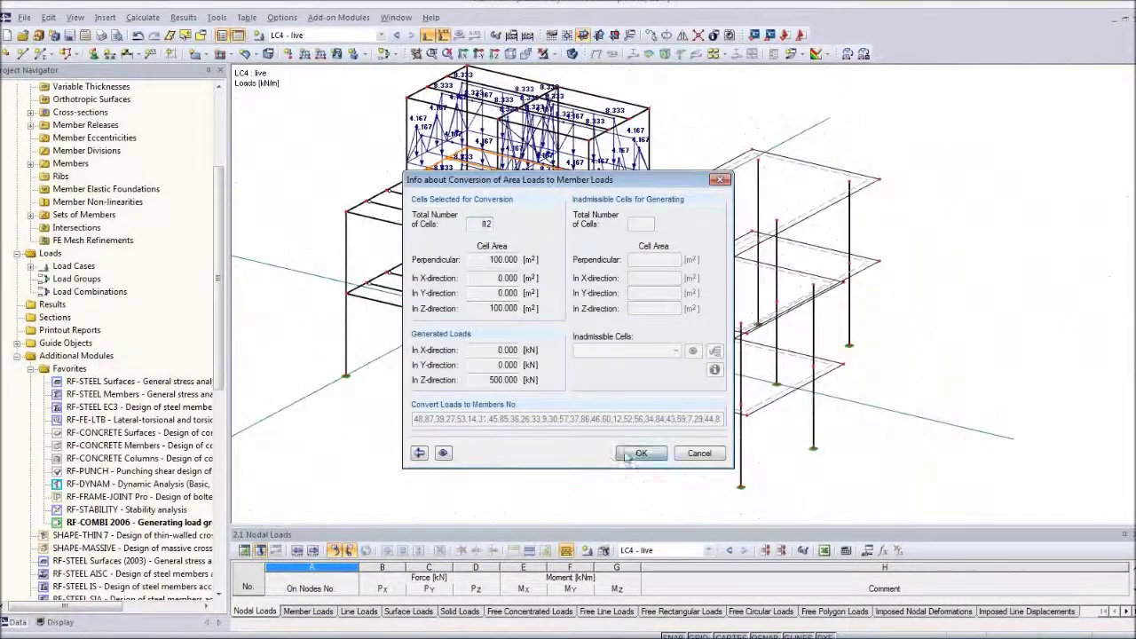
left_click(646, 454)
Step: Reopen the generated live load on the steel frame and examine its magnitude and conversion summary
middle_click_drag(598, 446, 824, 399, "ctrl")
double_click(442, 176)
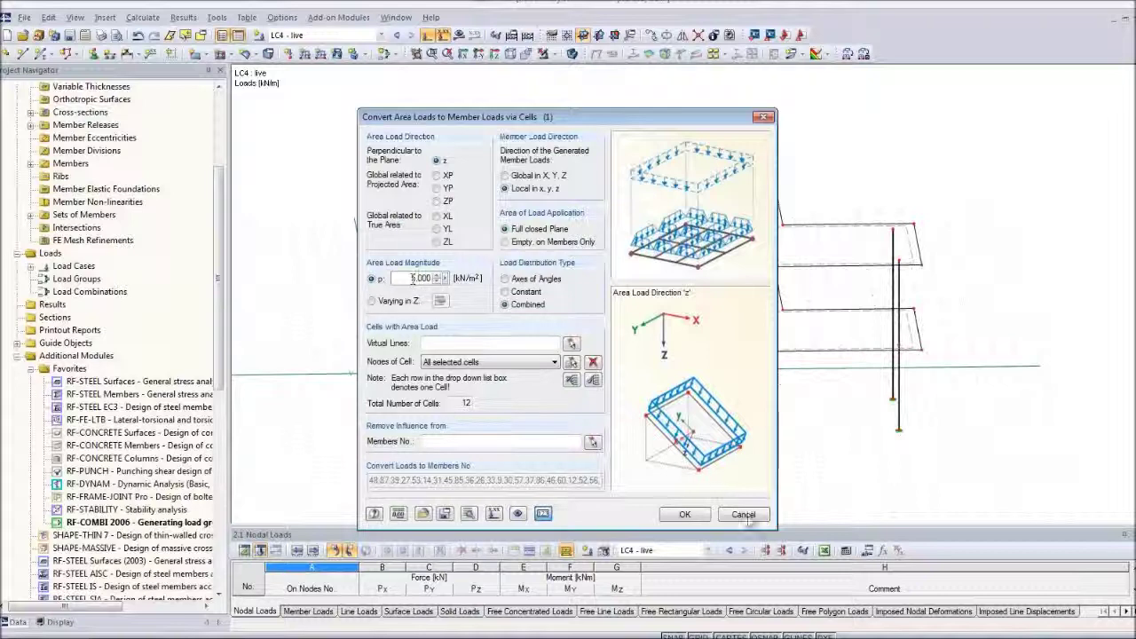
left_click(664, 514)
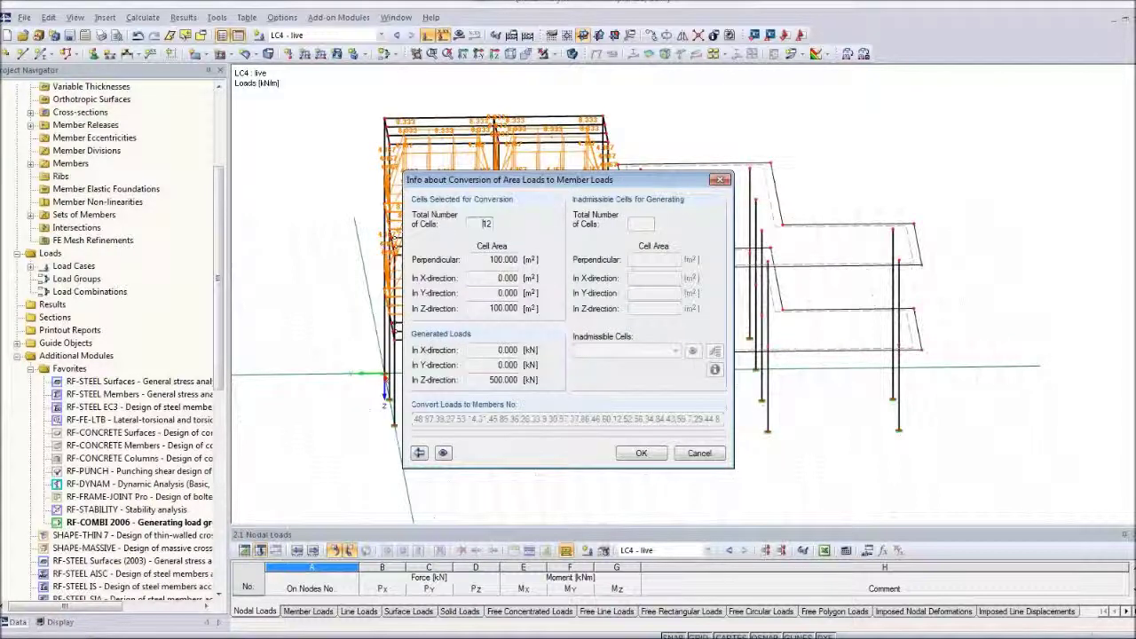
left_click(639, 454)
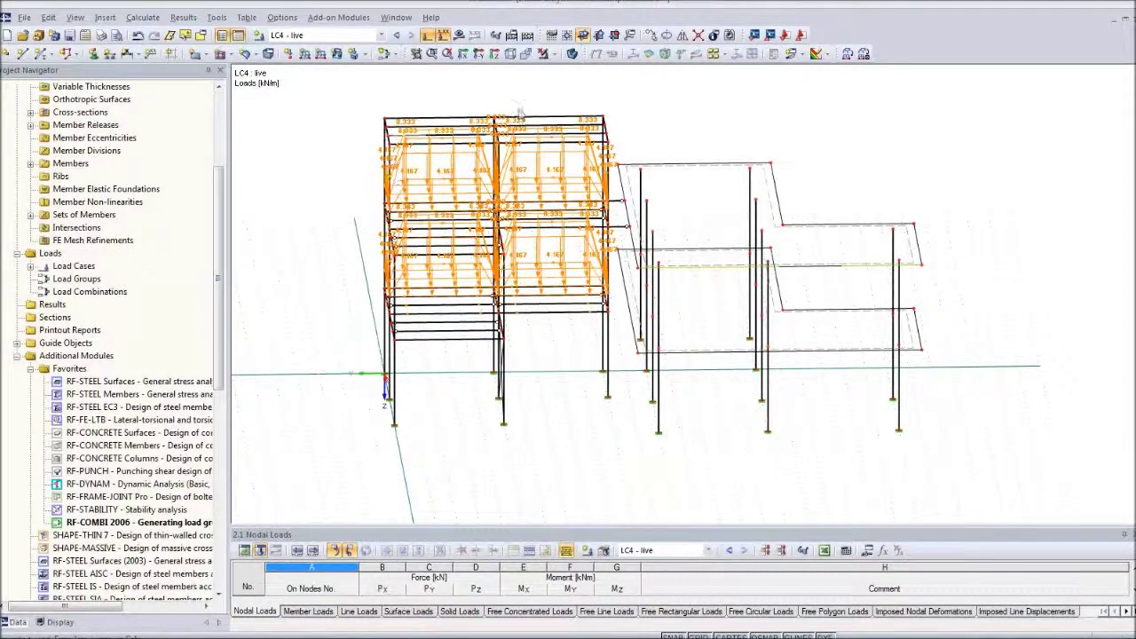
Step: Apply a uniform surface load of 5 kN/m² in global direction ZL to the lower slab
left_click(336, 54)
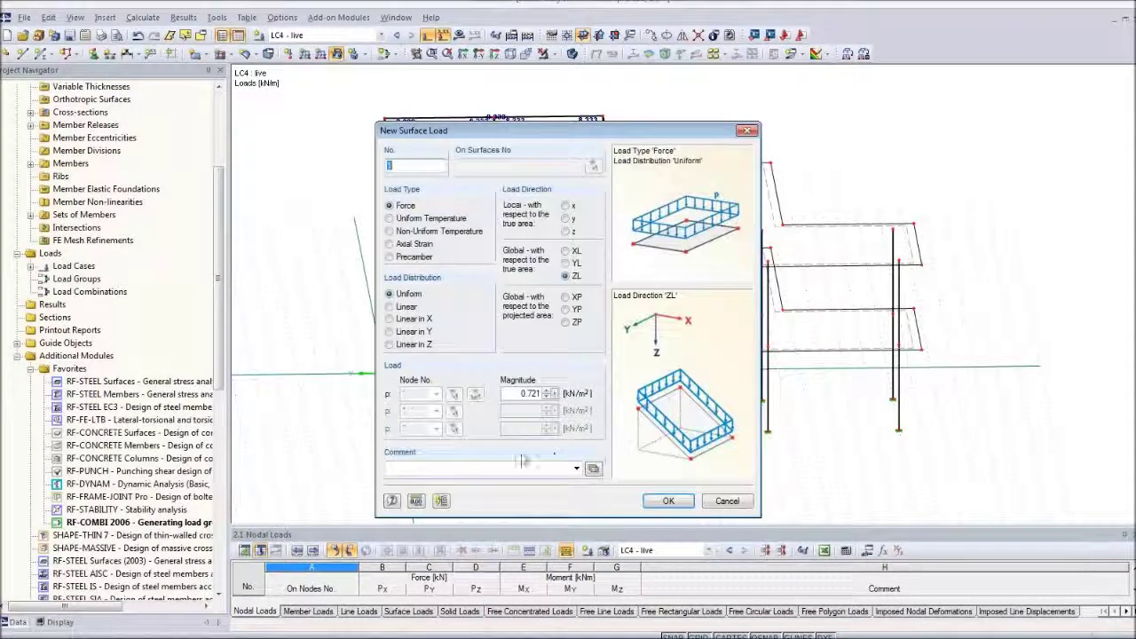
left_click_drag(505, 394, 586, 406)
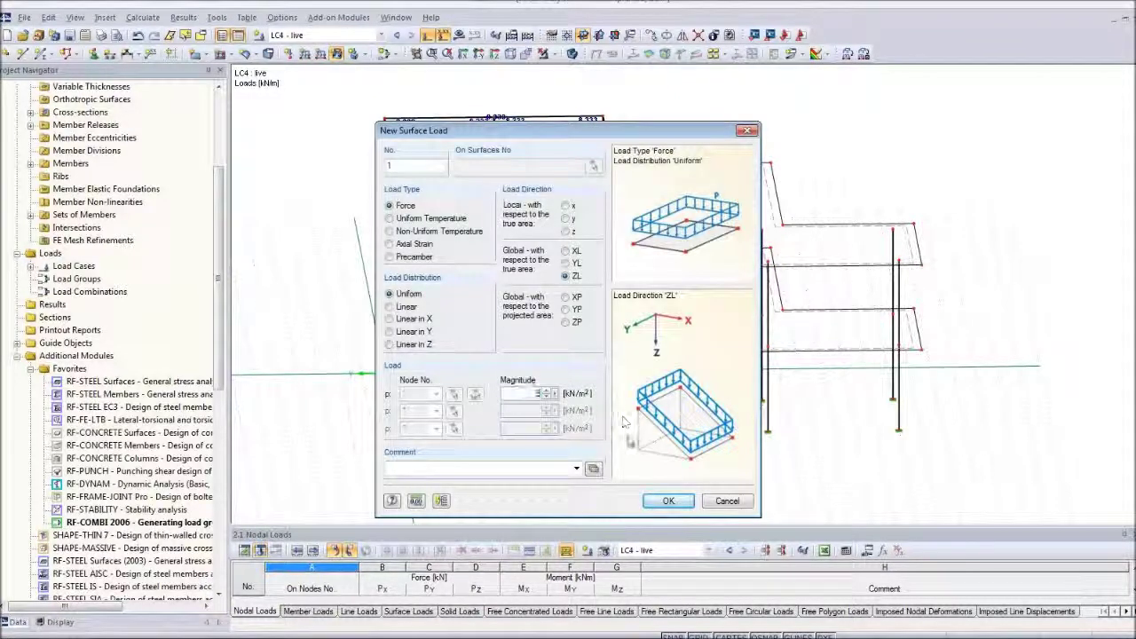
left_click(668, 501)
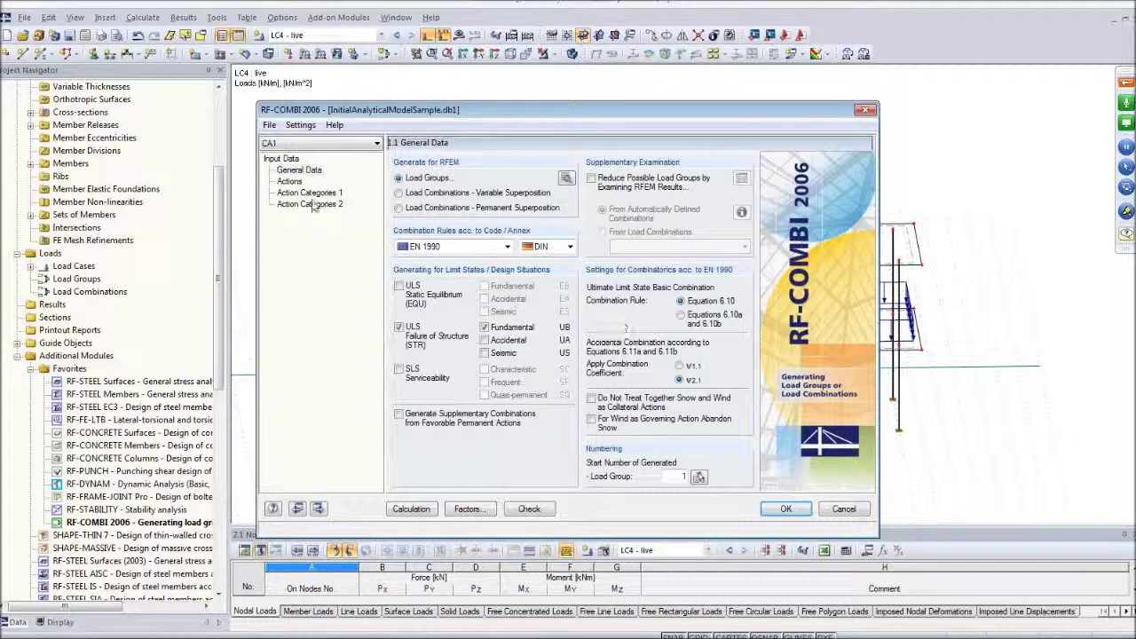
Step: Reopen RF-COMBI 2006 and create a separate action for each of the load cases Snow, Wind and live
left_click(289, 181)
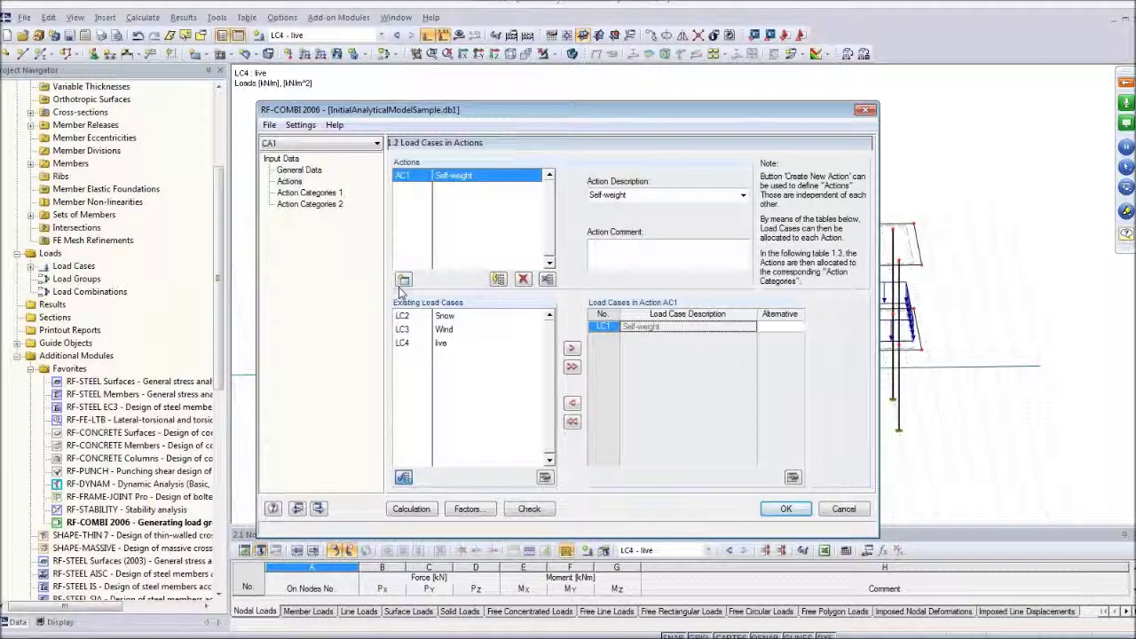
left_click(498, 280)
left_click(540, 349)
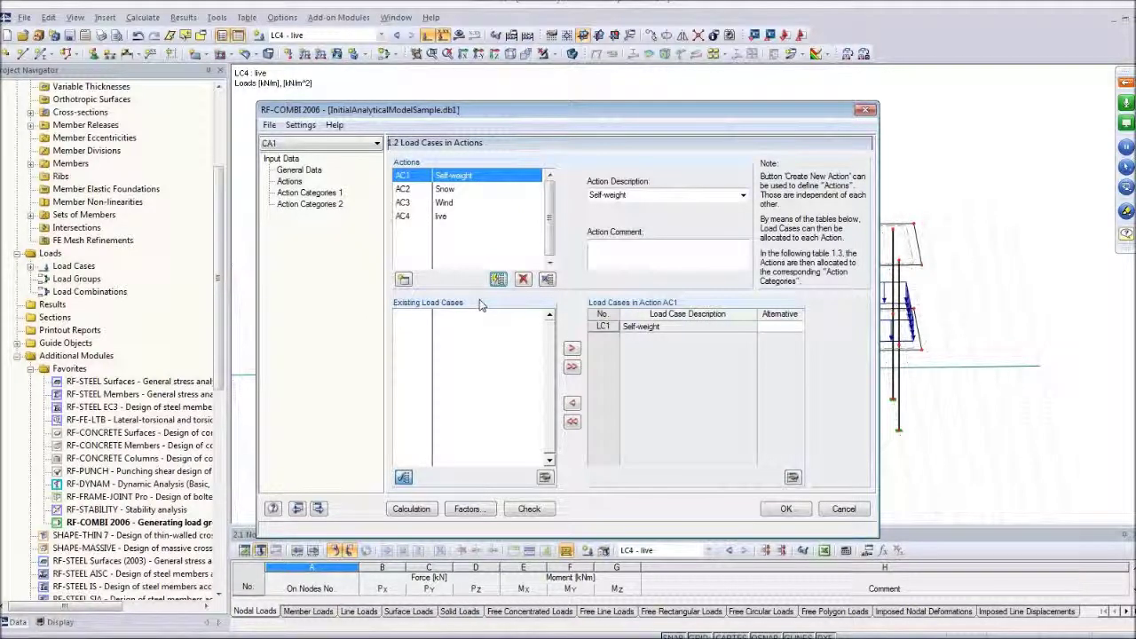
Step: Assign the self-weight action AC1 to category 1.A Permanent Actions and the live action AC4 to imposed loads category B, Office Areas
left_click(310, 193)
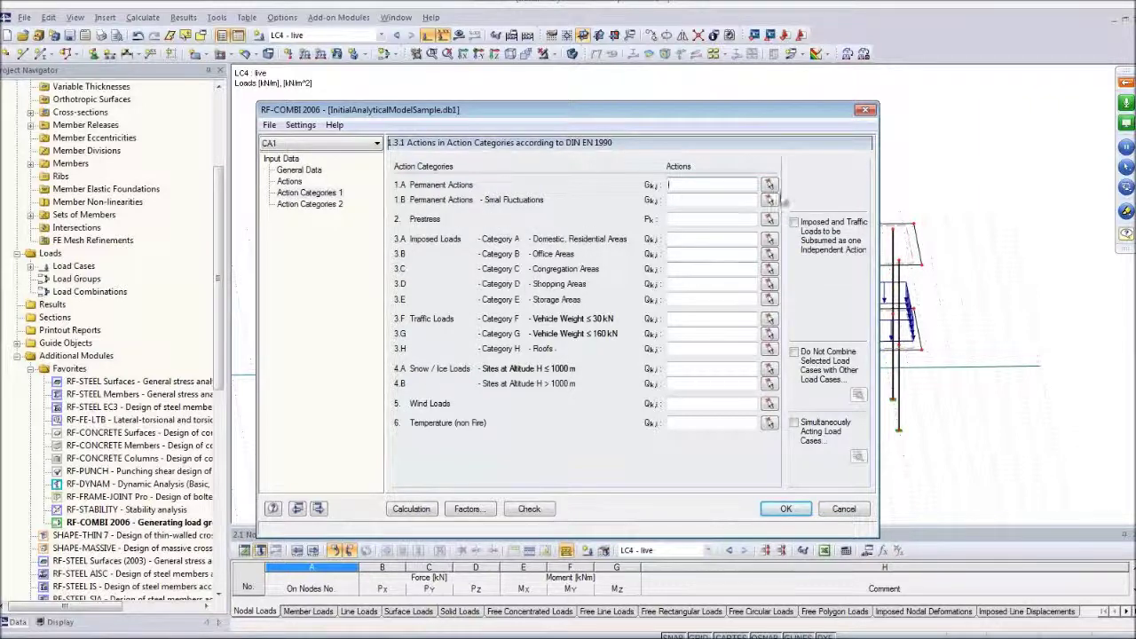
left_click(769, 185)
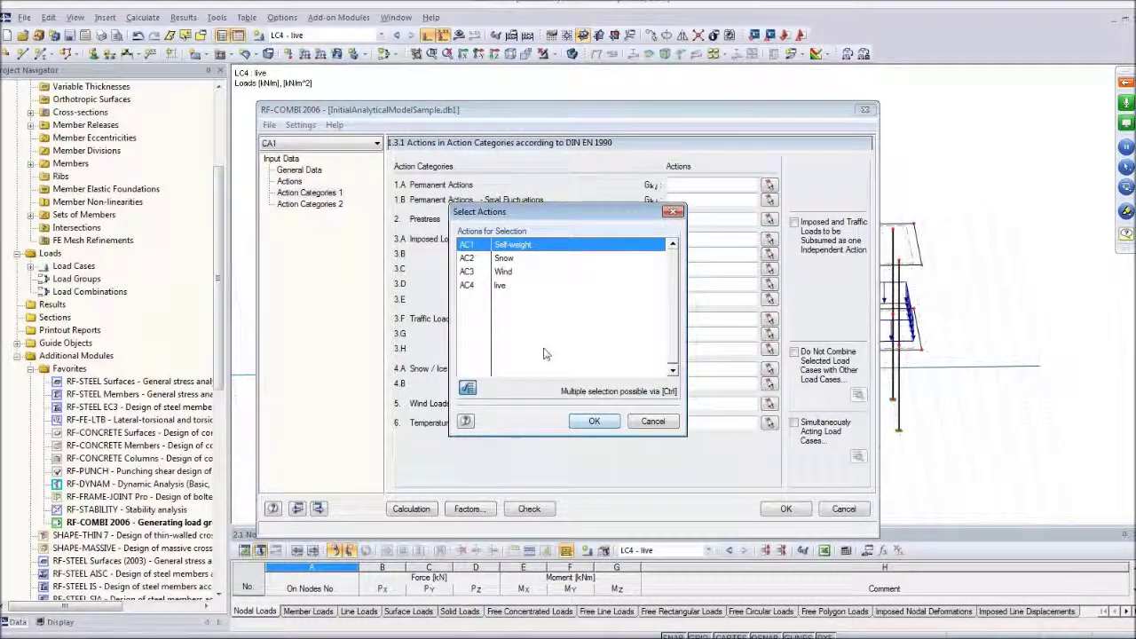
left_click(596, 423)
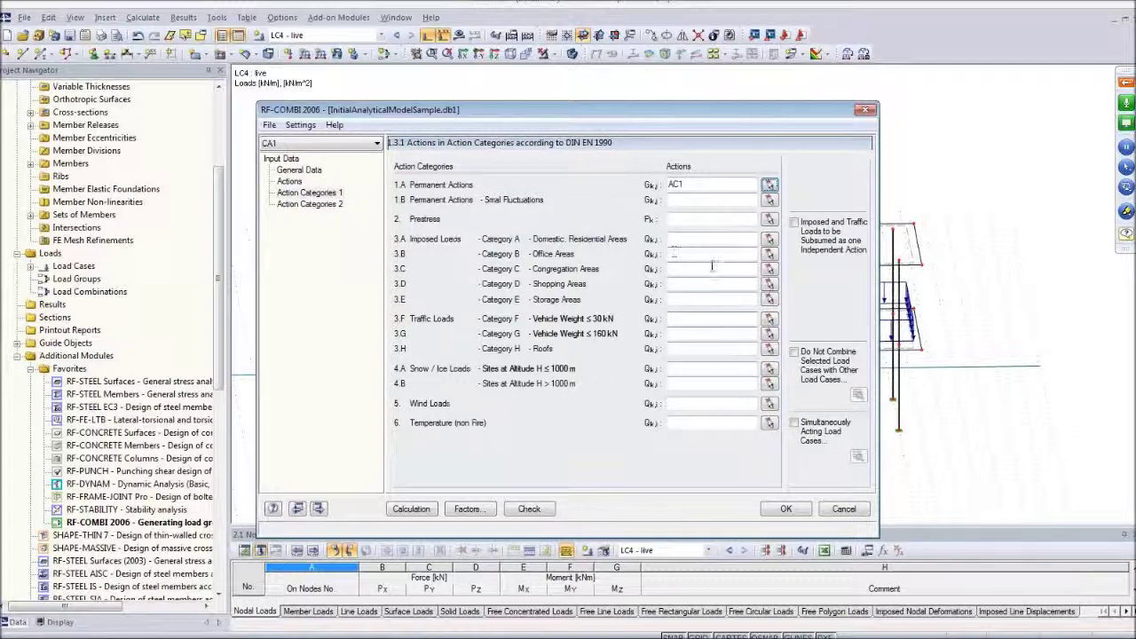
left_click(770, 254)
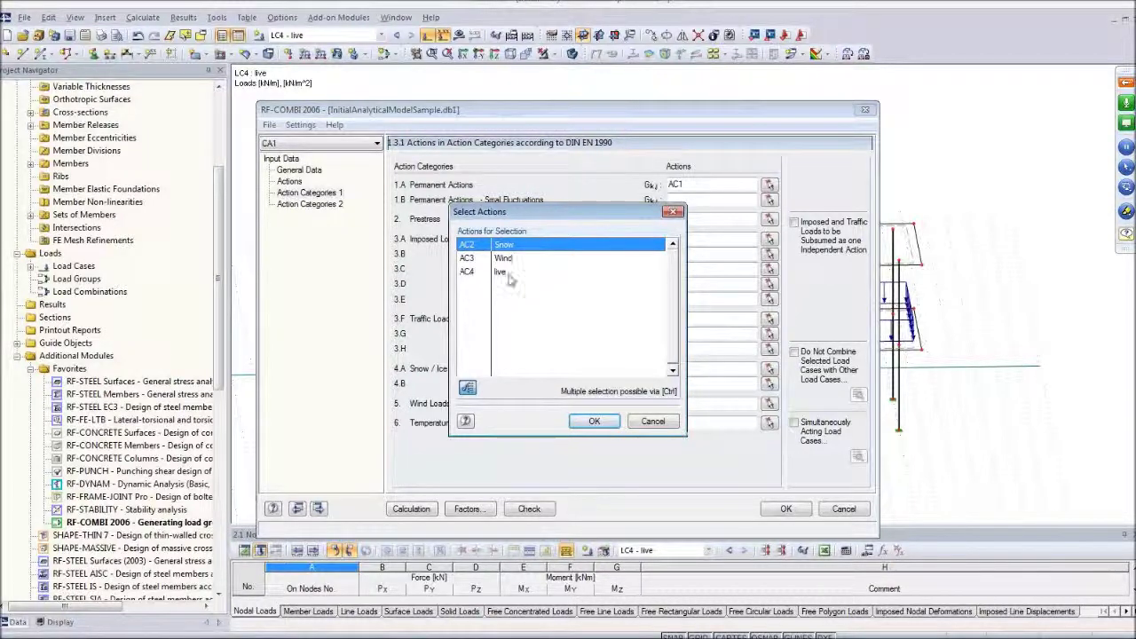
left_click(470, 272)
left_click(588, 419)
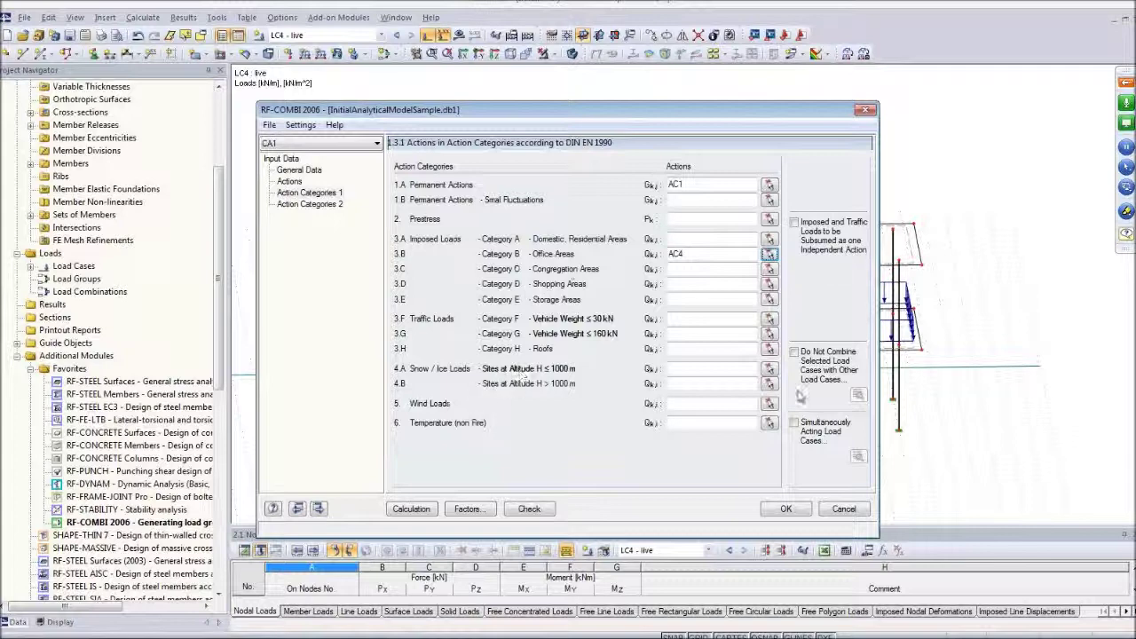
Step: Assign the snow action AC2 to category 4.A, sites at altitude H ≤ 1000 m, and the wind action AC3 to Wind Loads
left_click(769, 368)
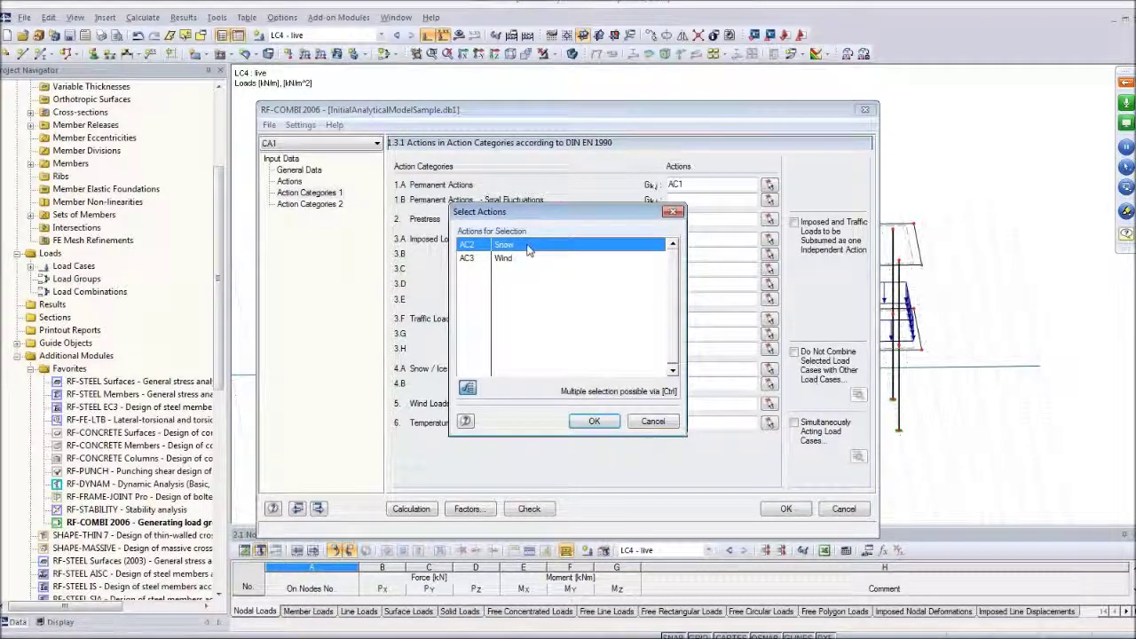
left_click(594, 421)
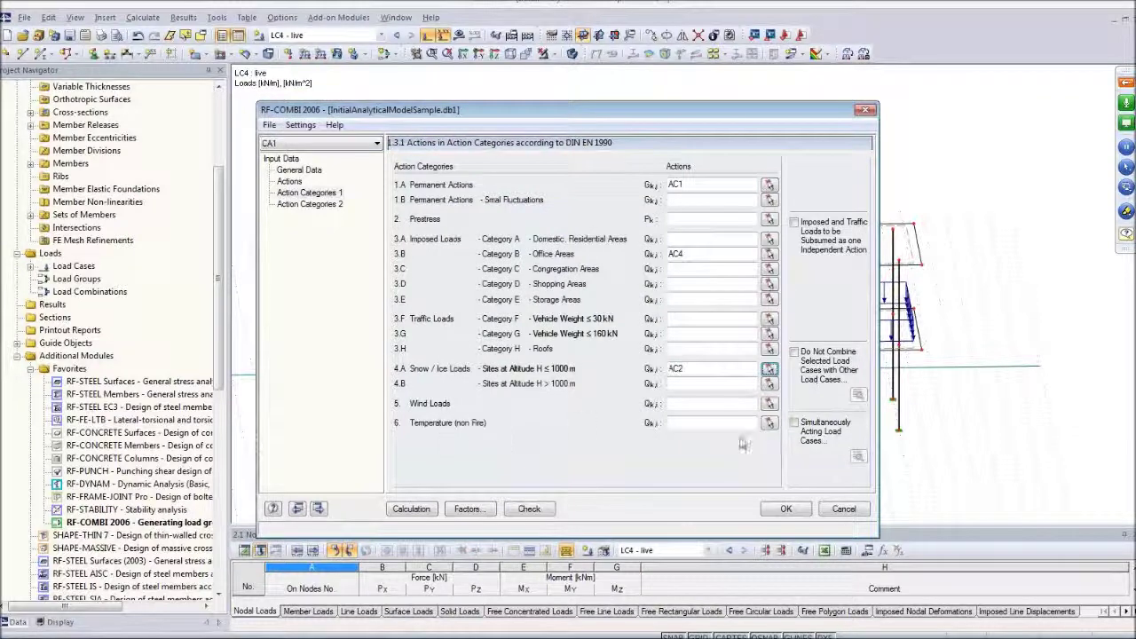
left_click(769, 403)
left_click(594, 421)
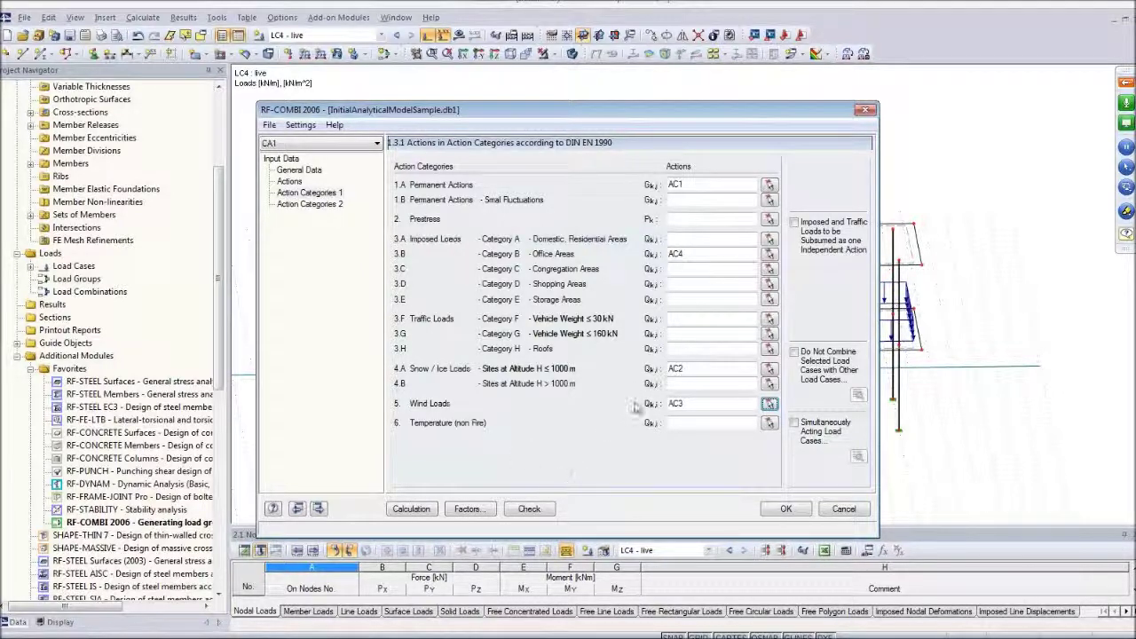
Step: Calculate the load groups and export them to RFEM together with an Either/Or load combination summarizing them all
left_click(413, 508)
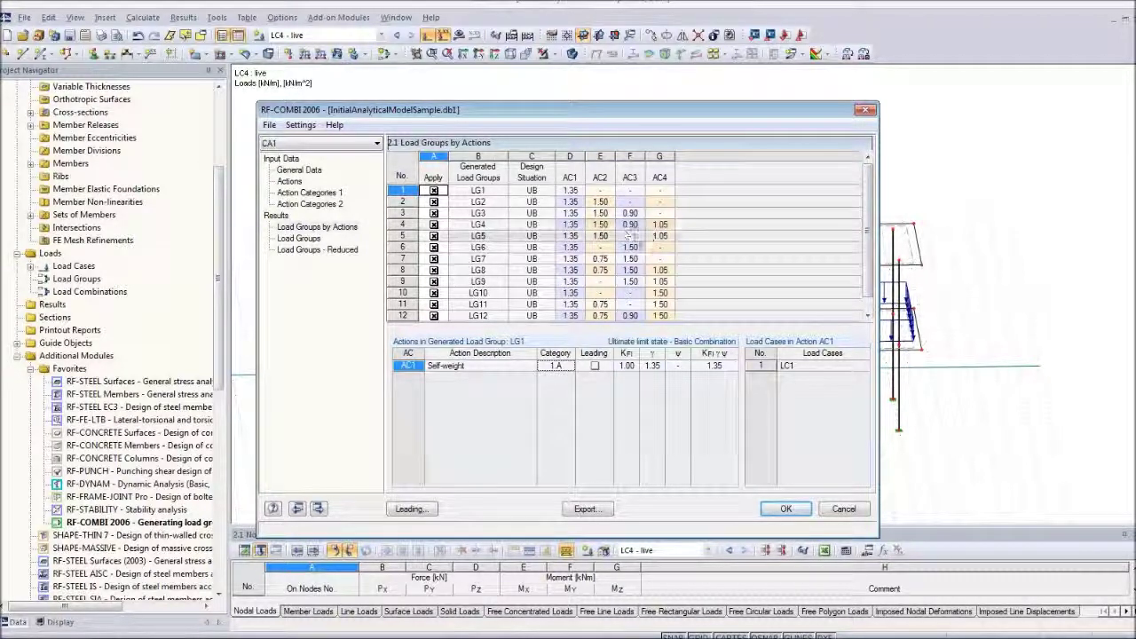
left_click(584, 509)
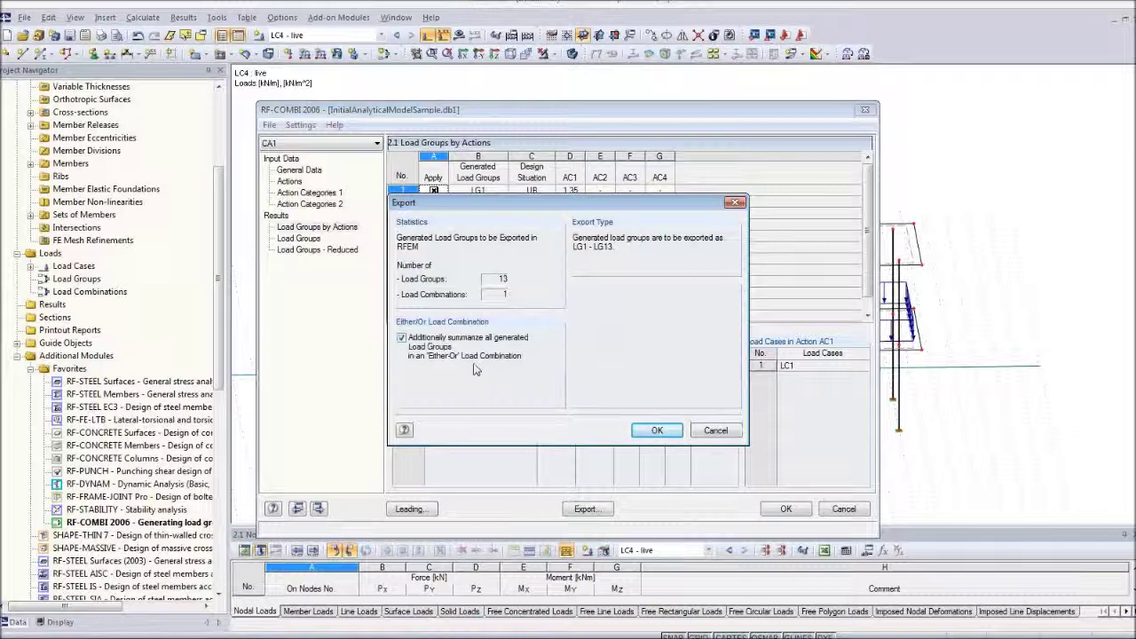
left_click(657, 431)
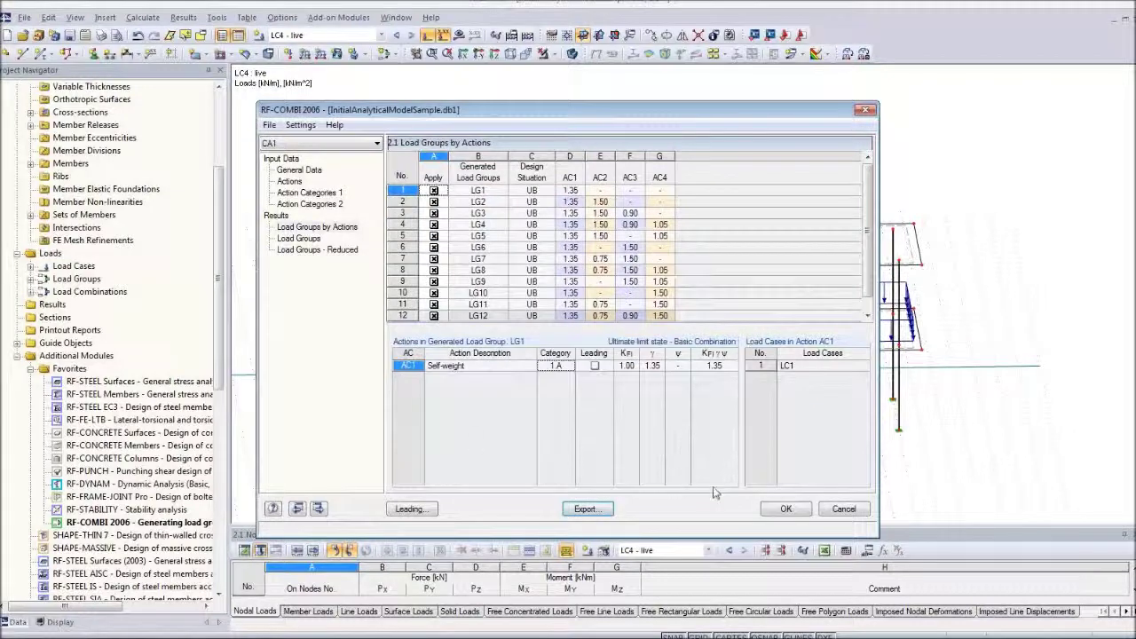
left_click(786, 509)
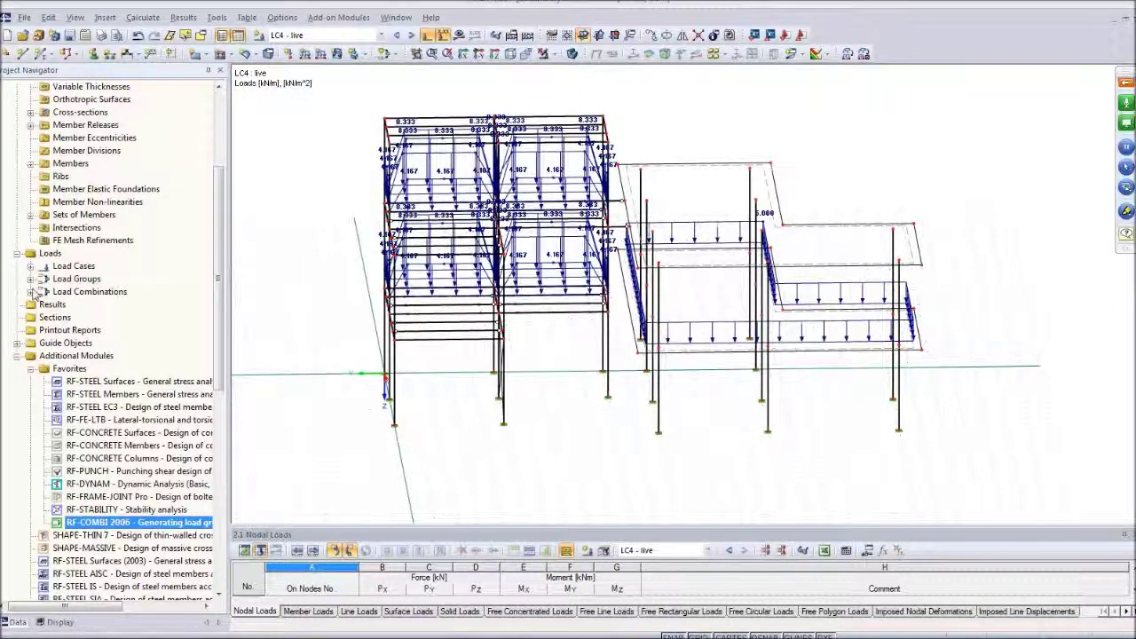
Step: Expand the load cases, load groups and load combinations in the project tree to examine the exported entries
left_click(31, 265)
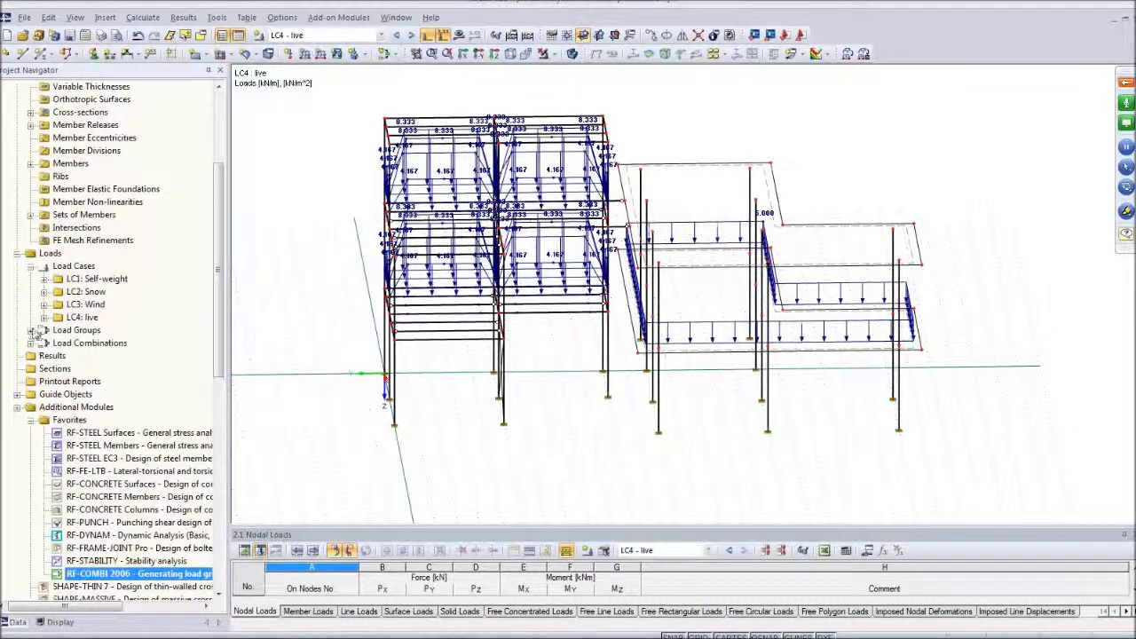
left_click(31, 330)
left_click(32, 510)
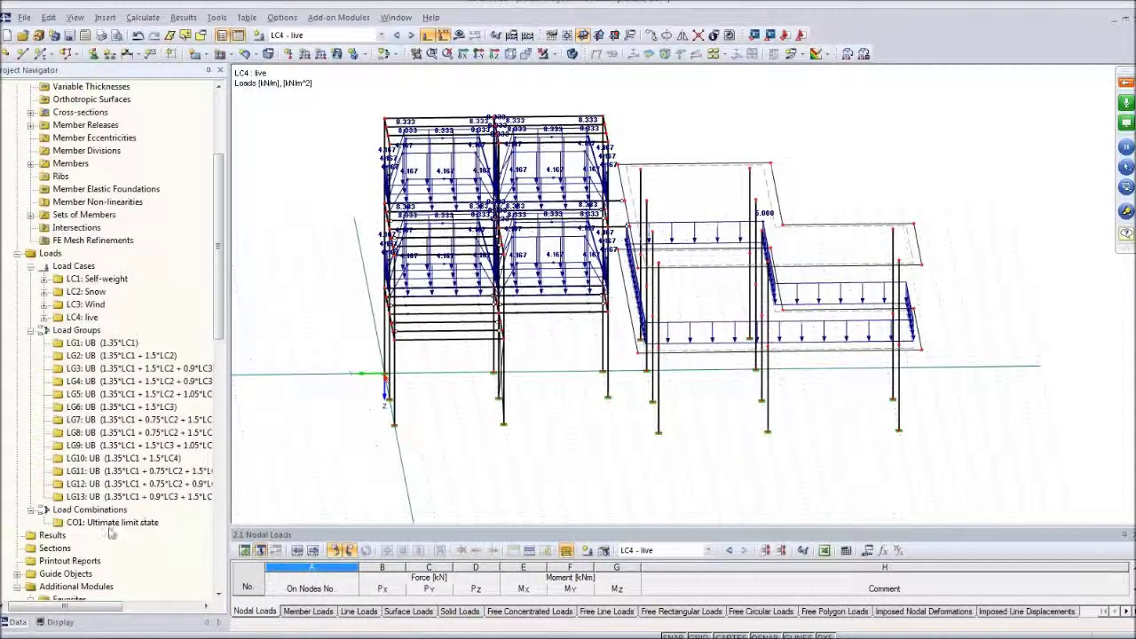
Step: Examine the favourite design modules under Additional Modules in the project tree and select RF-STEEL Members
middle_click_drag(472, 476, 578, 384)
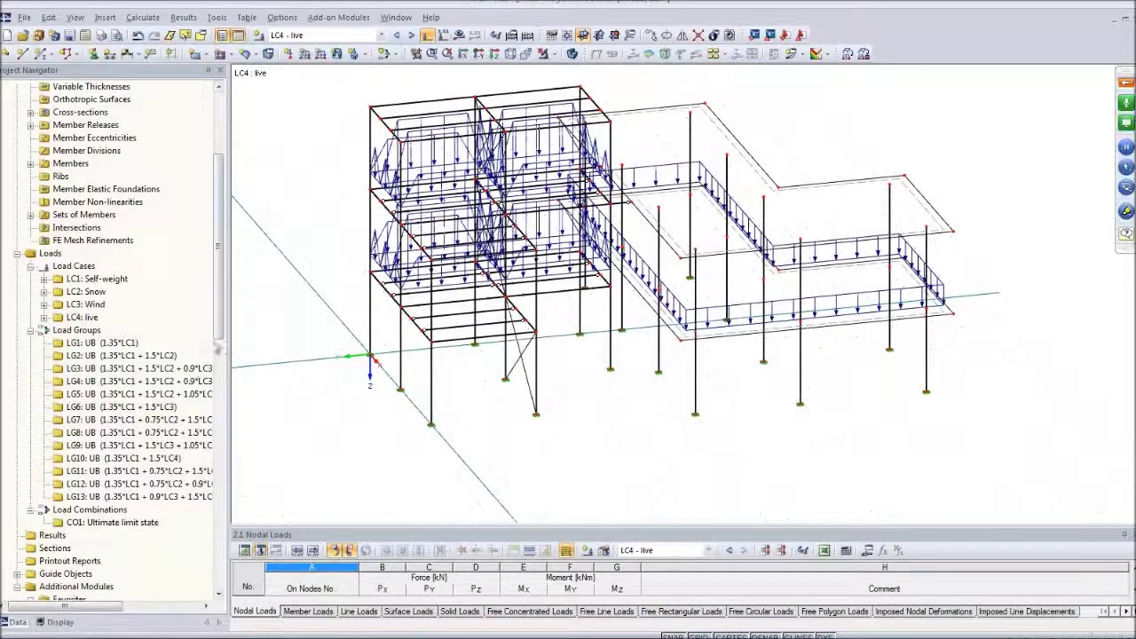
left_click_drag(220, 301, 225, 359)
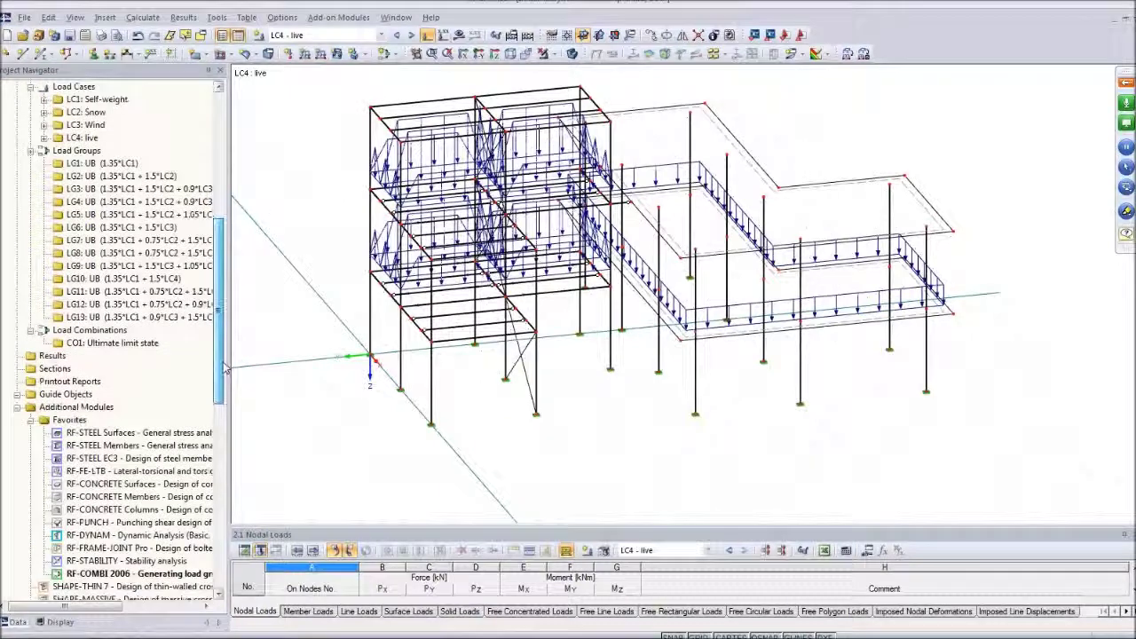
scroll(226, 368, "down", 1)
left_click(129, 410)
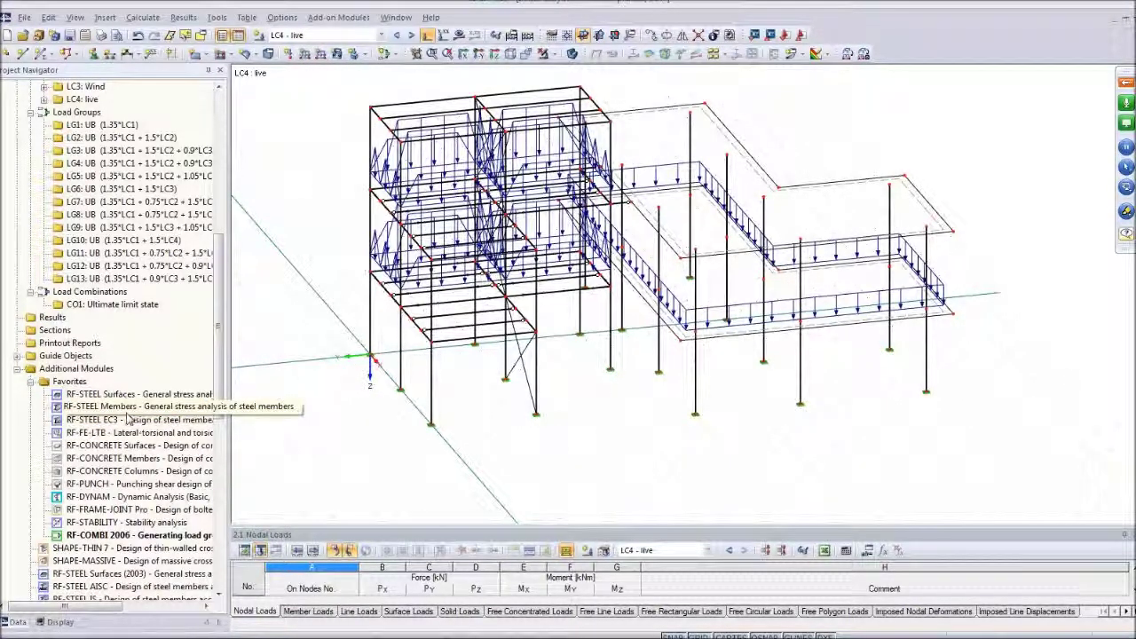
left_click_drag(125, 410, 373, 439)
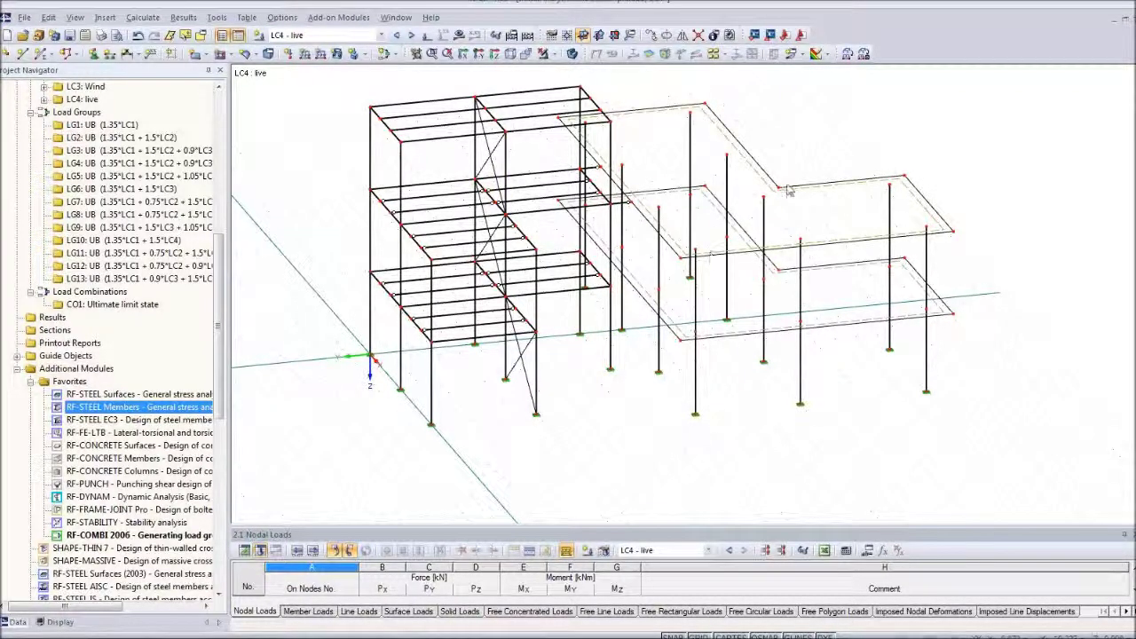
Step: Export the model to Tekla Structures by updating the existing structure, with the internal forces of the active view excluded
left_click(770, 36)
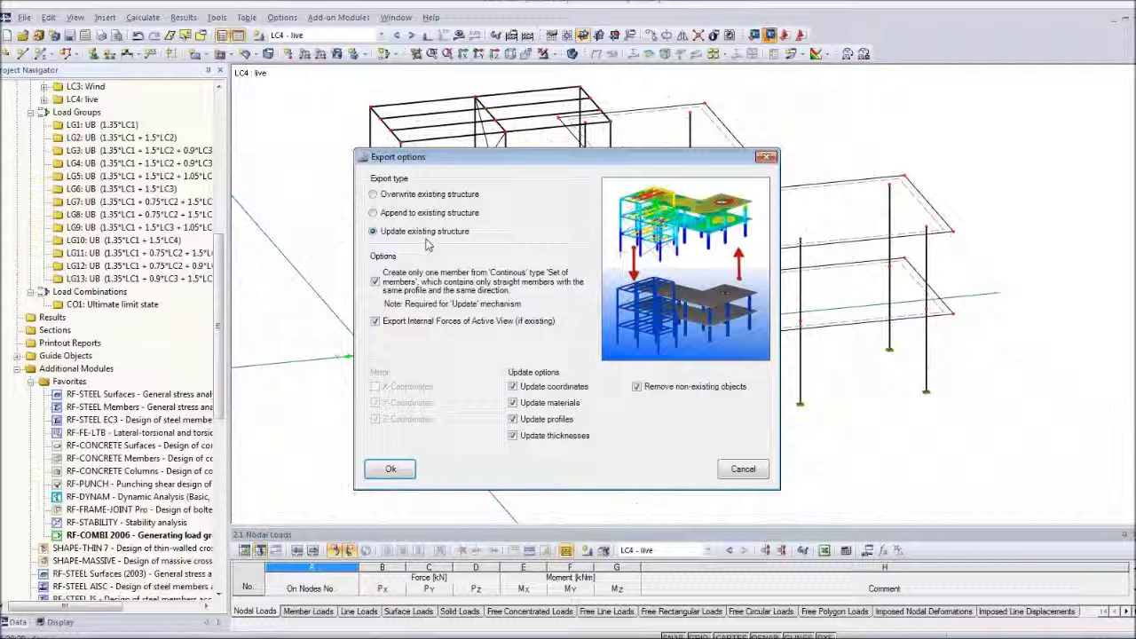
left_click(374, 322)
left_click(393, 471)
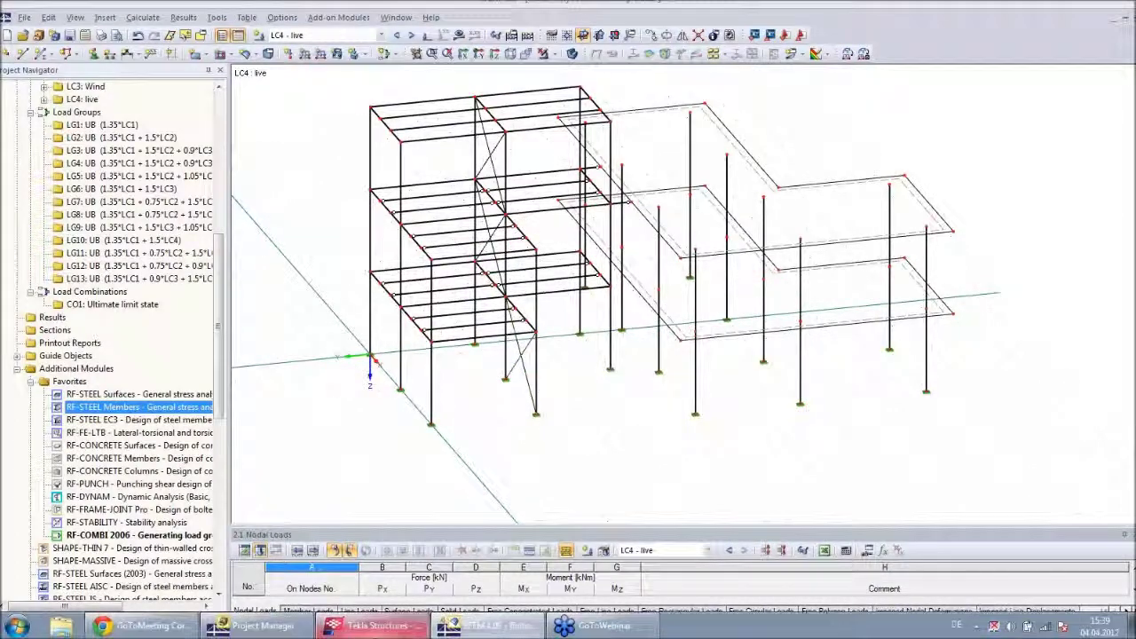
Step: Switch to Tekla Structures, close the analysis model window to examine the physical model, and return to RFEM
left_click(400, 631)
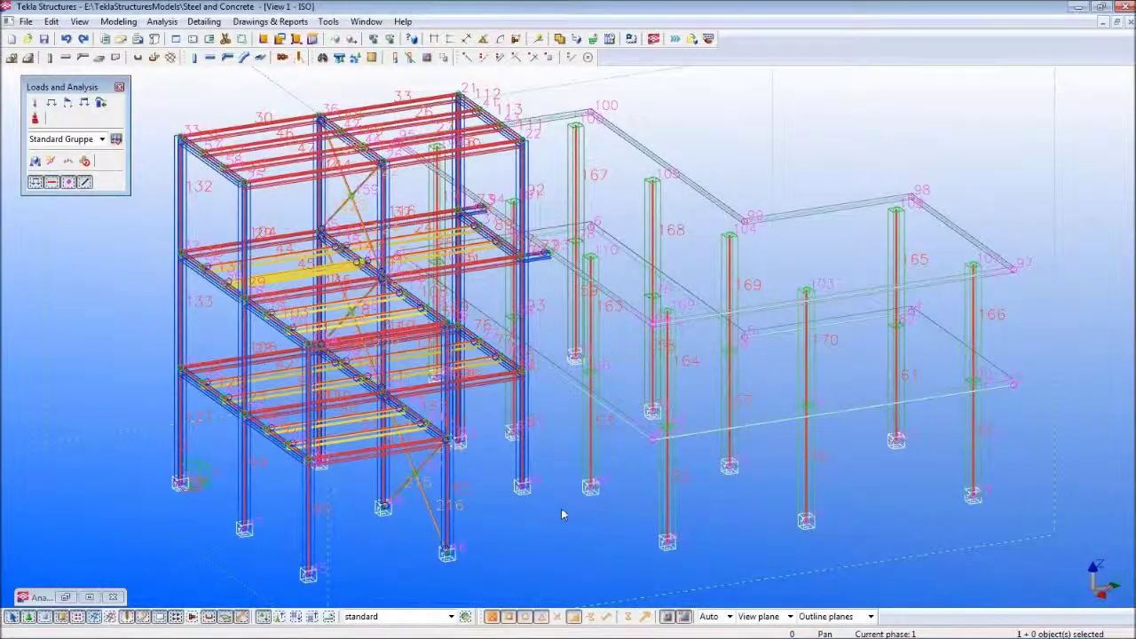
left_click(115, 597)
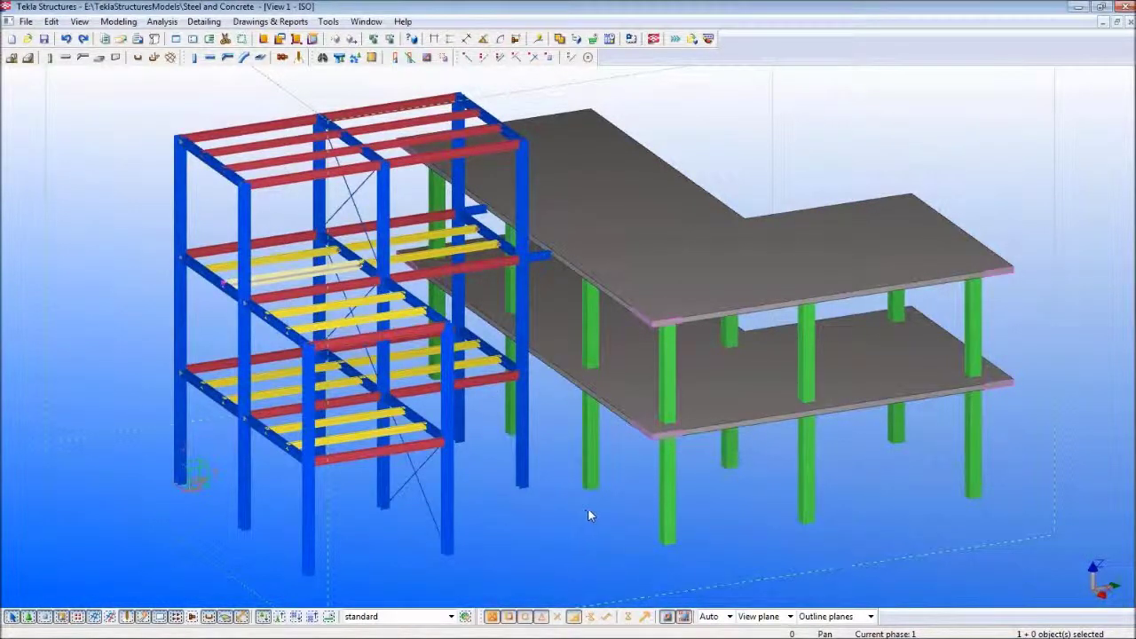
left_click(492, 628)
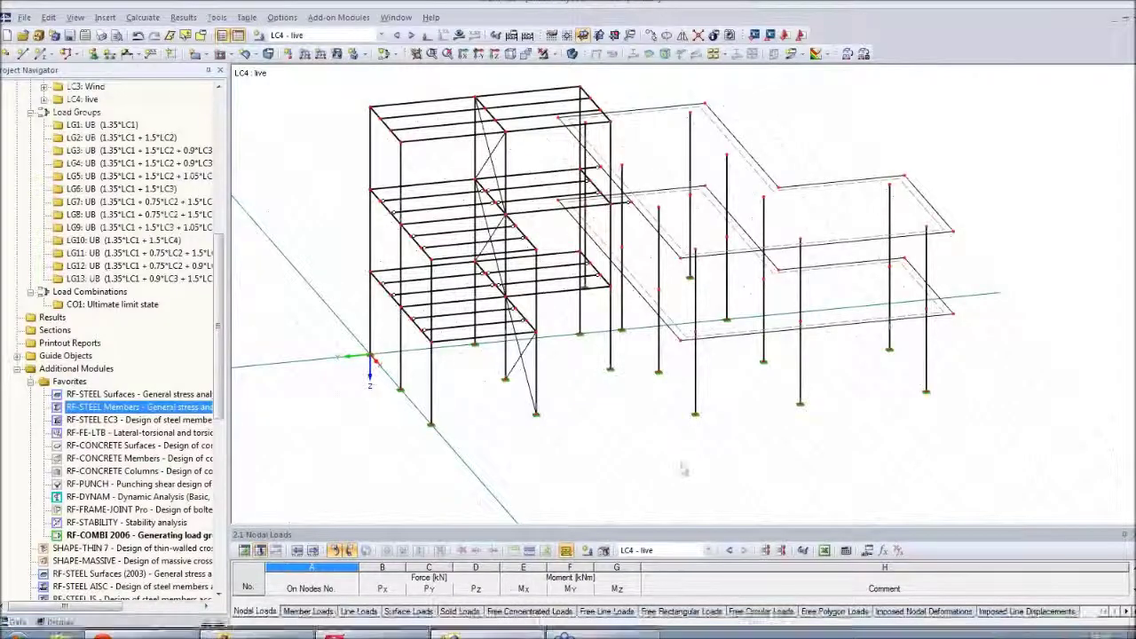
Step: Delete the upper-storey middle column along the front edge of the concrete building
middle_click_drag(696, 468, 719, 413, "ctrl")
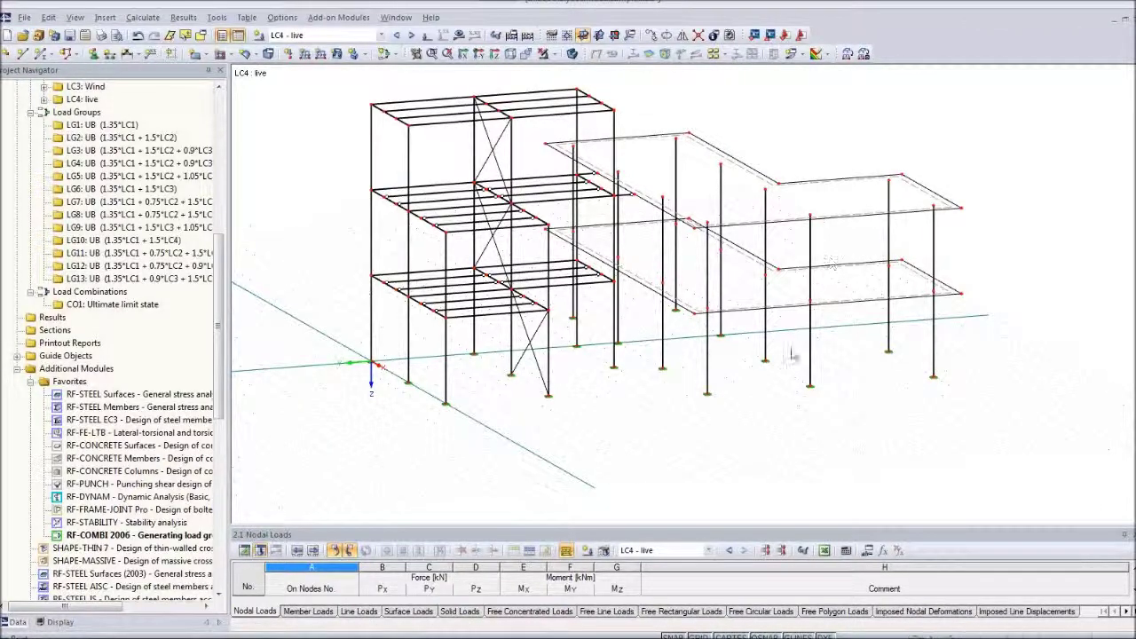
middle_click_drag(789, 364, 829, 271, "ctrl")
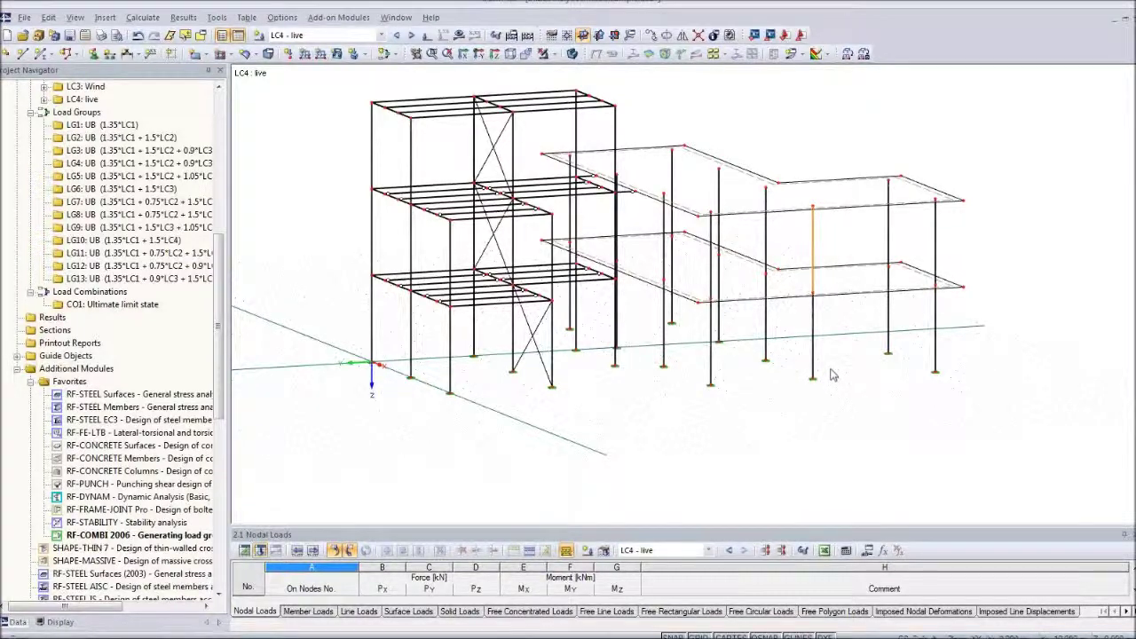
middle_click_drag(809, 354, 783, 444, "ctrl")
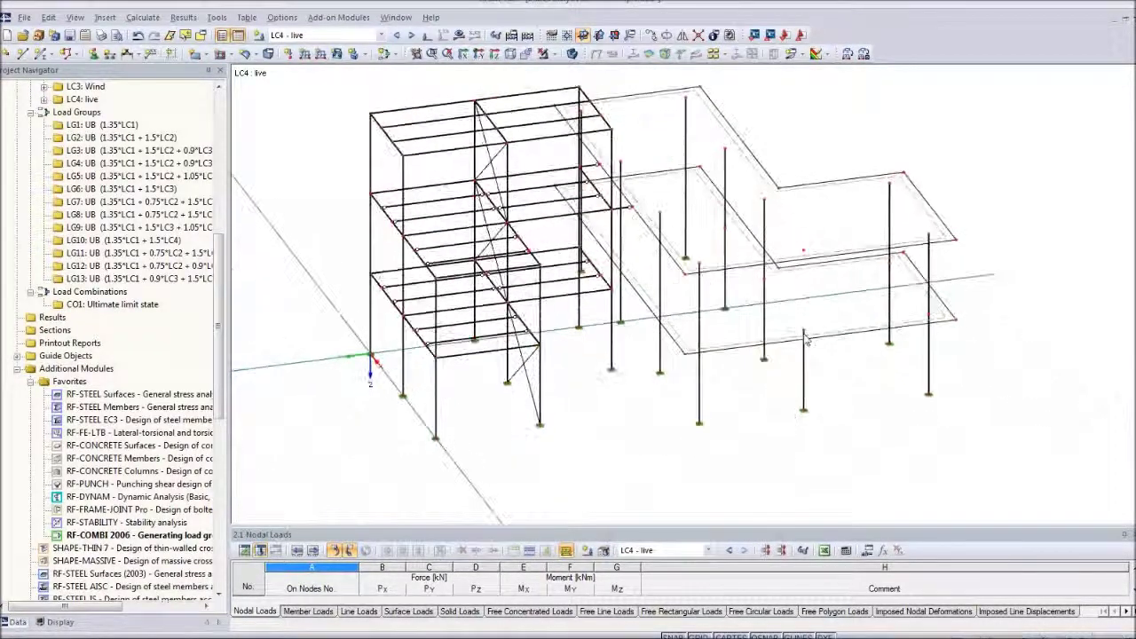
Step: Set the work plane at the lower concrete slab's corner, cut a rectangular opening in that slab and display the model rendered
scroll(807, 306, "up", 2)
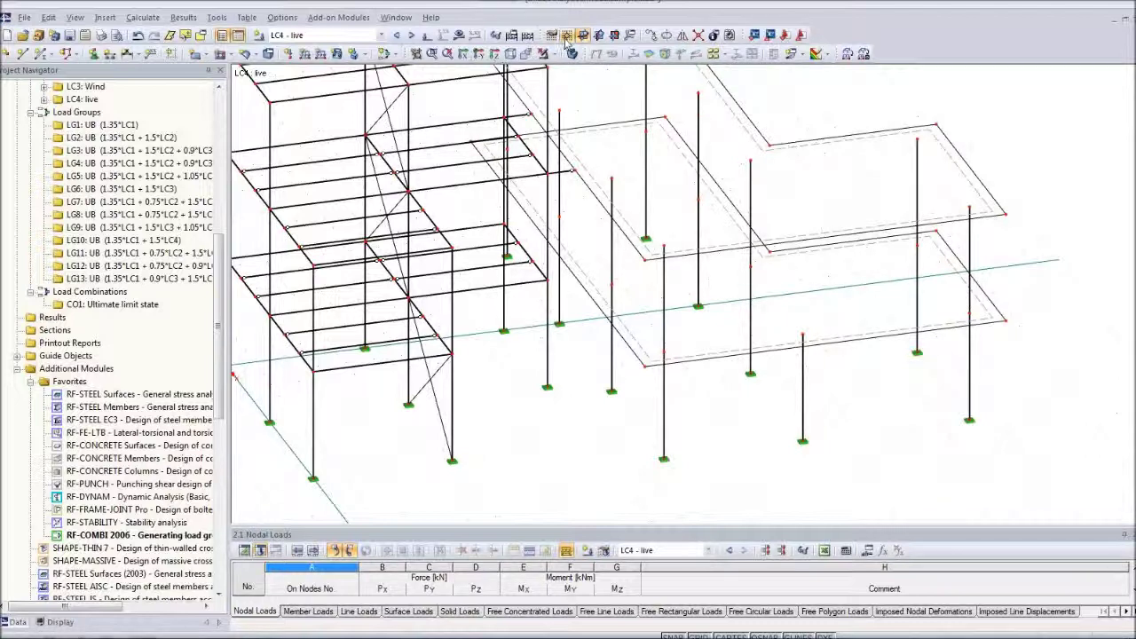
left_click(566, 36)
left_click(861, 162)
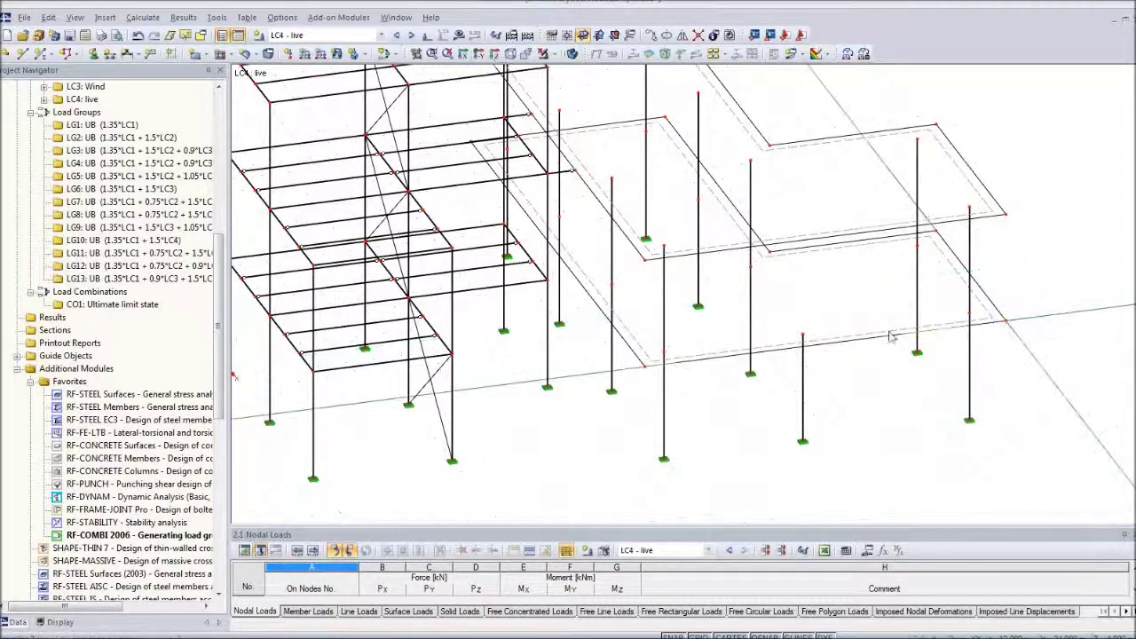
middle_click_drag(879, 426, 878, 382)
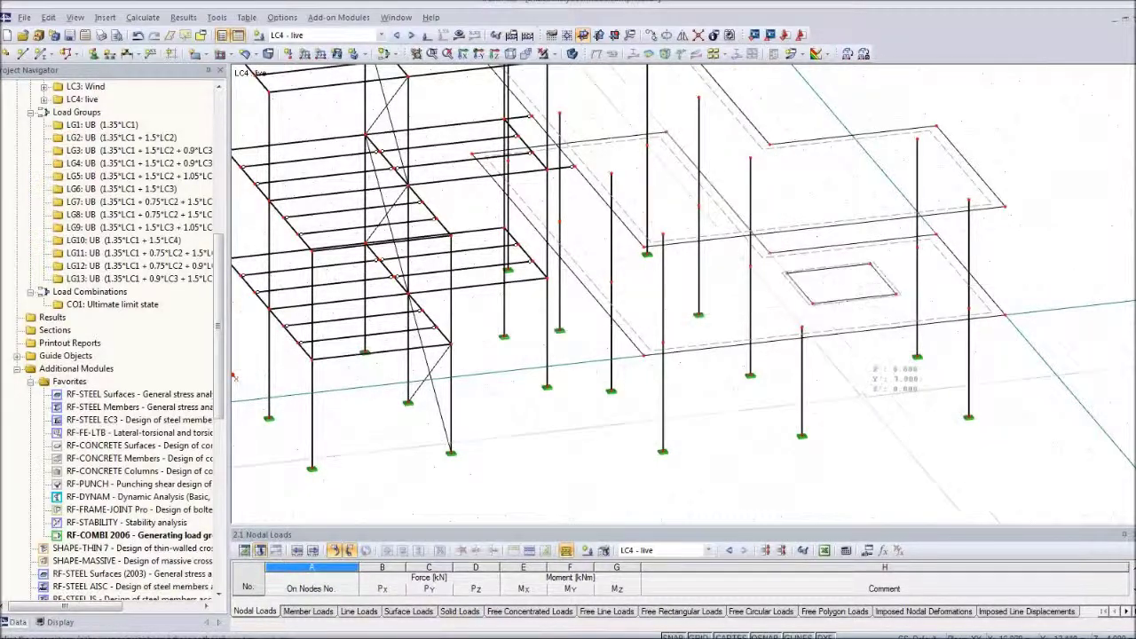
left_click(571, 53)
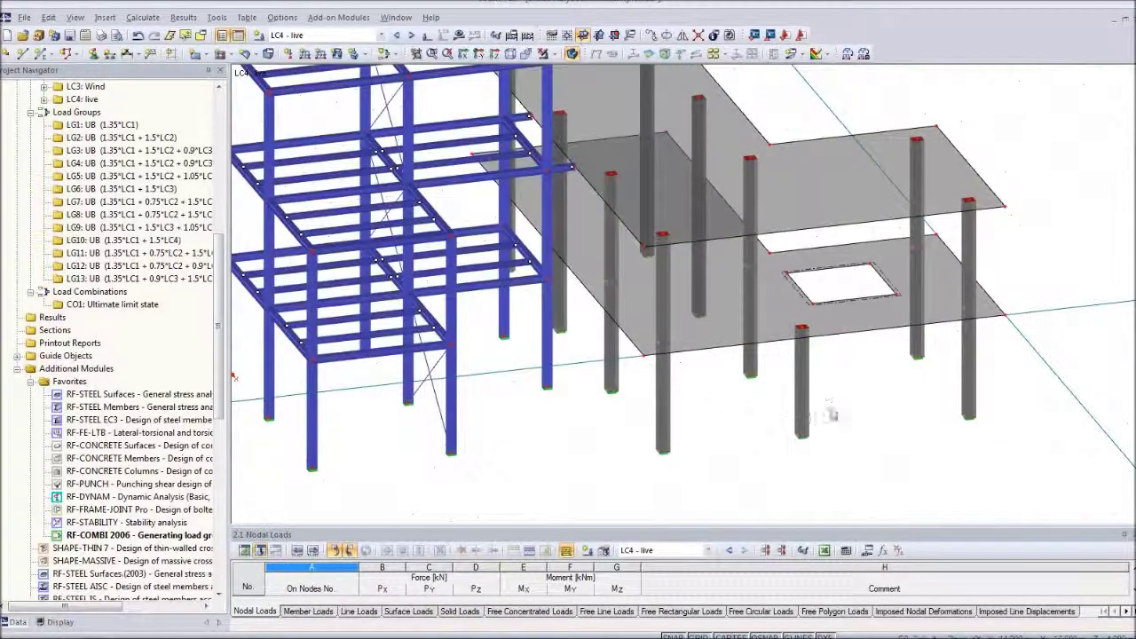
middle_click_drag(832, 415, 879, 435, "ctrl")
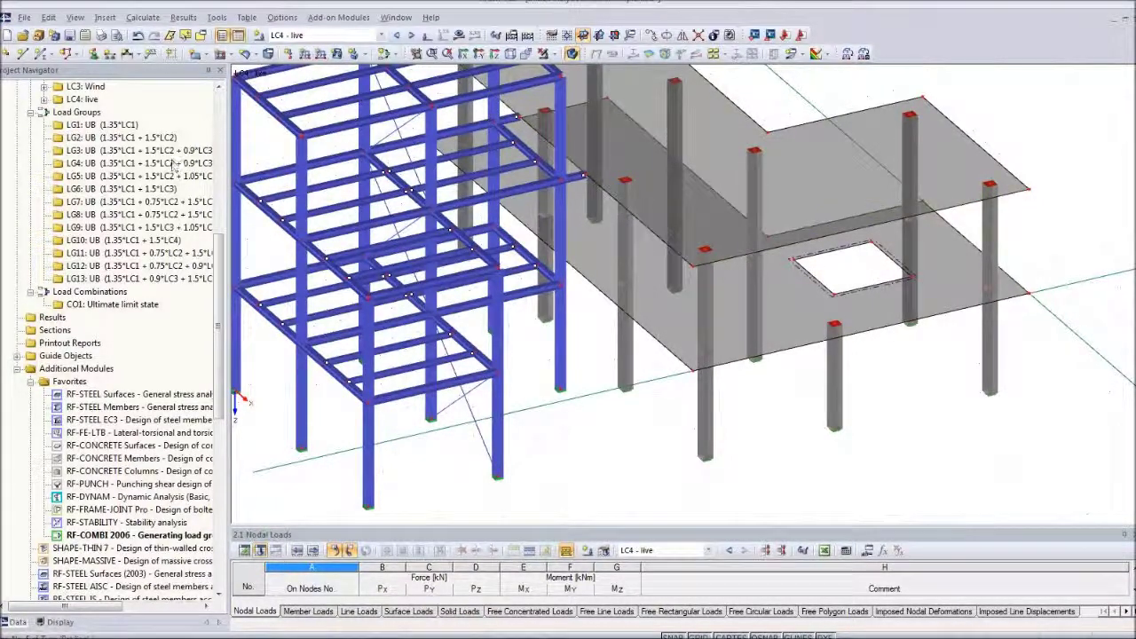
Step: Start a new member and define its cross-section as a solid rectangle 300 mm wide and 600 mm high in concrete C30/37
left_click(42, 53)
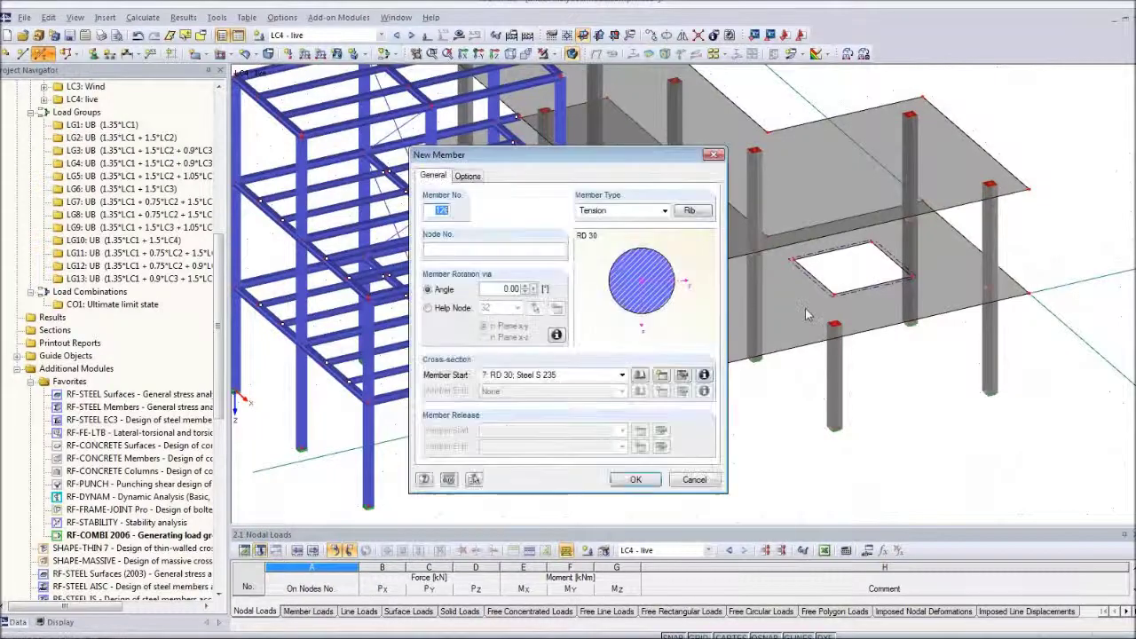
left_click(660, 376)
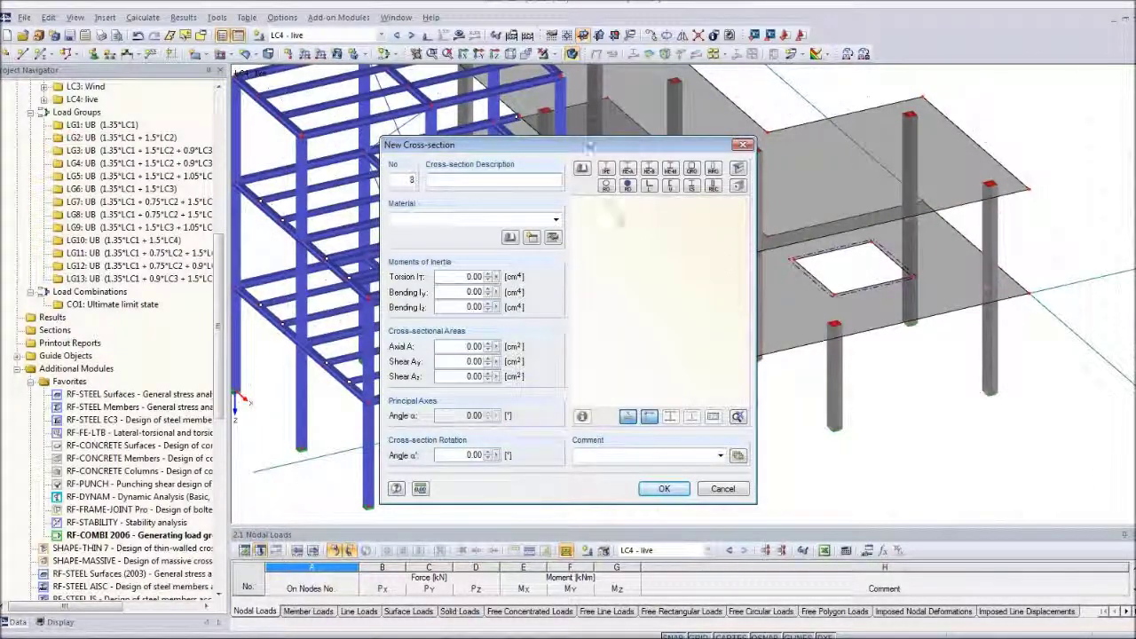
left_click(714, 186)
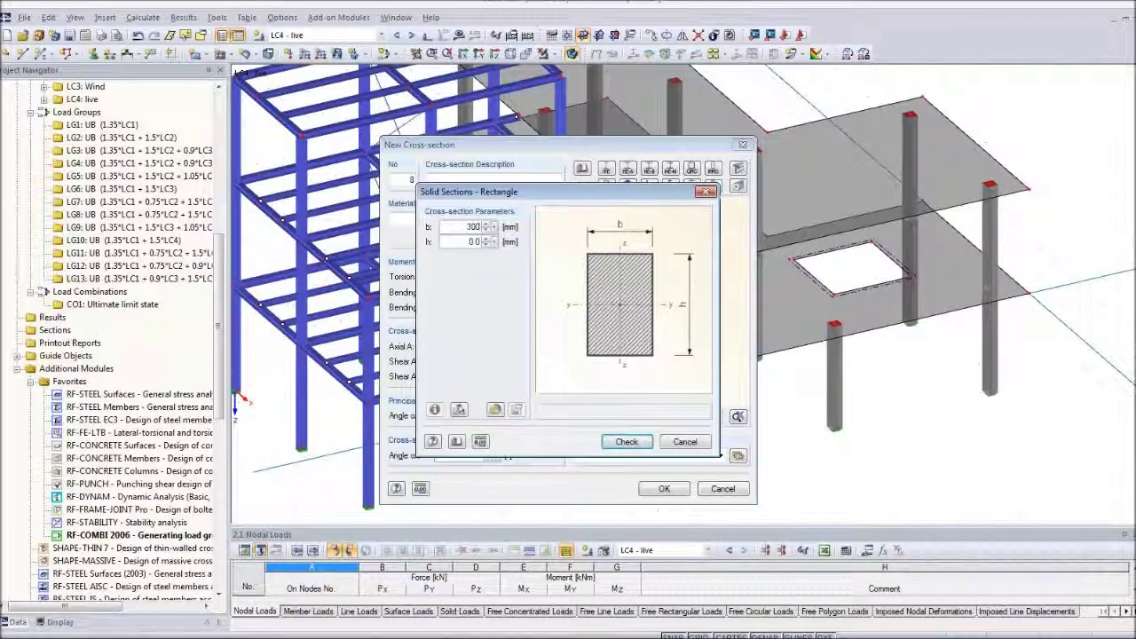
left_click(468, 242)
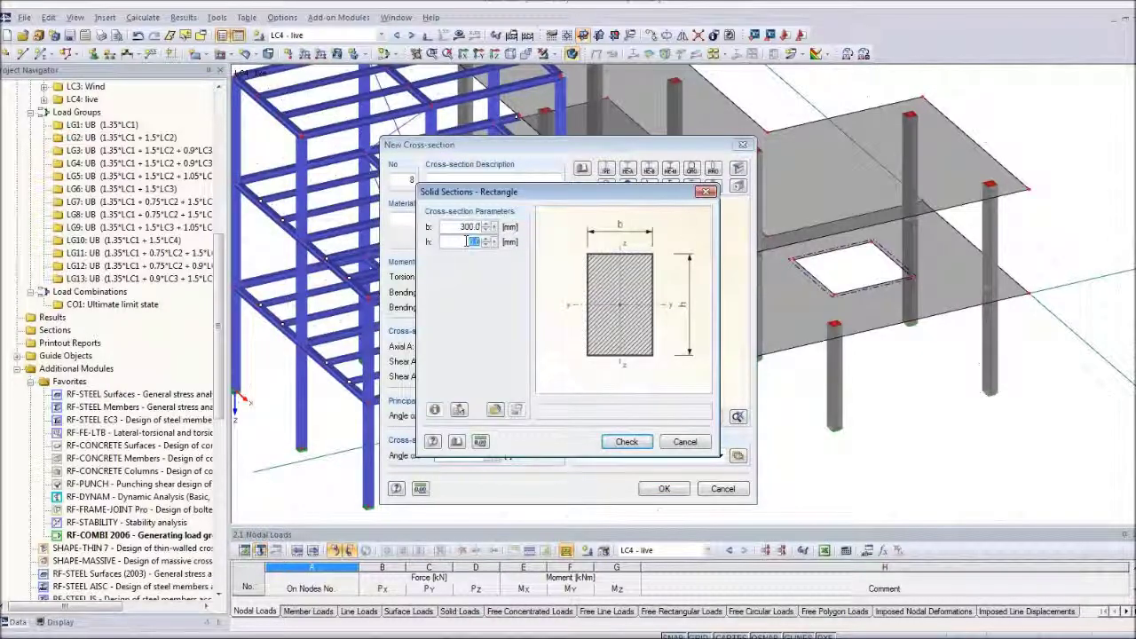
type("600")
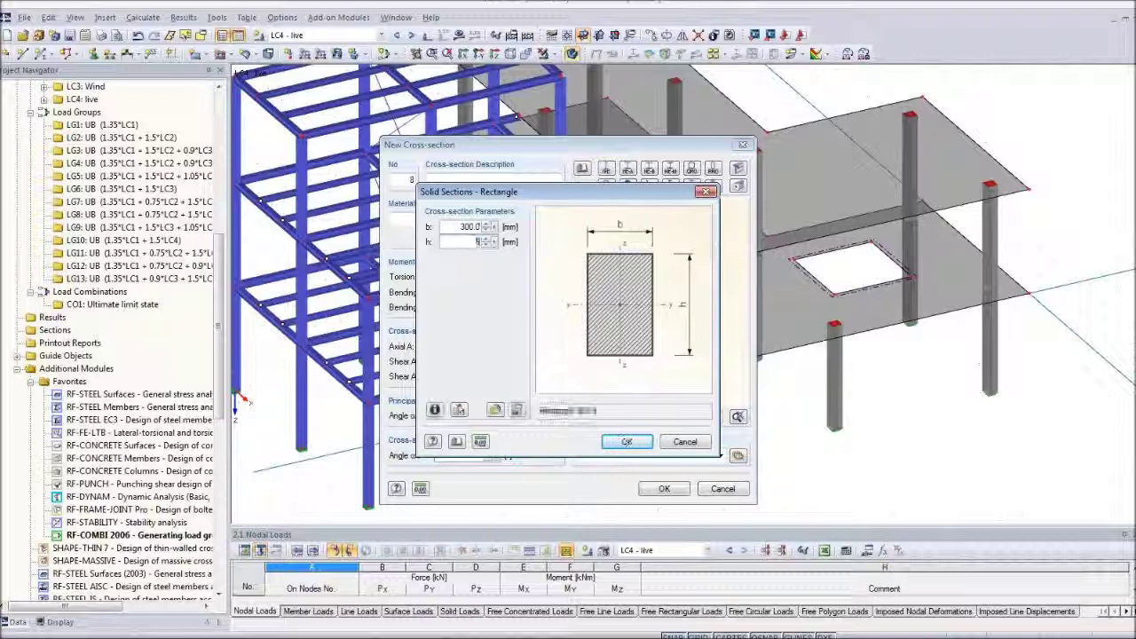
left_click(627, 441)
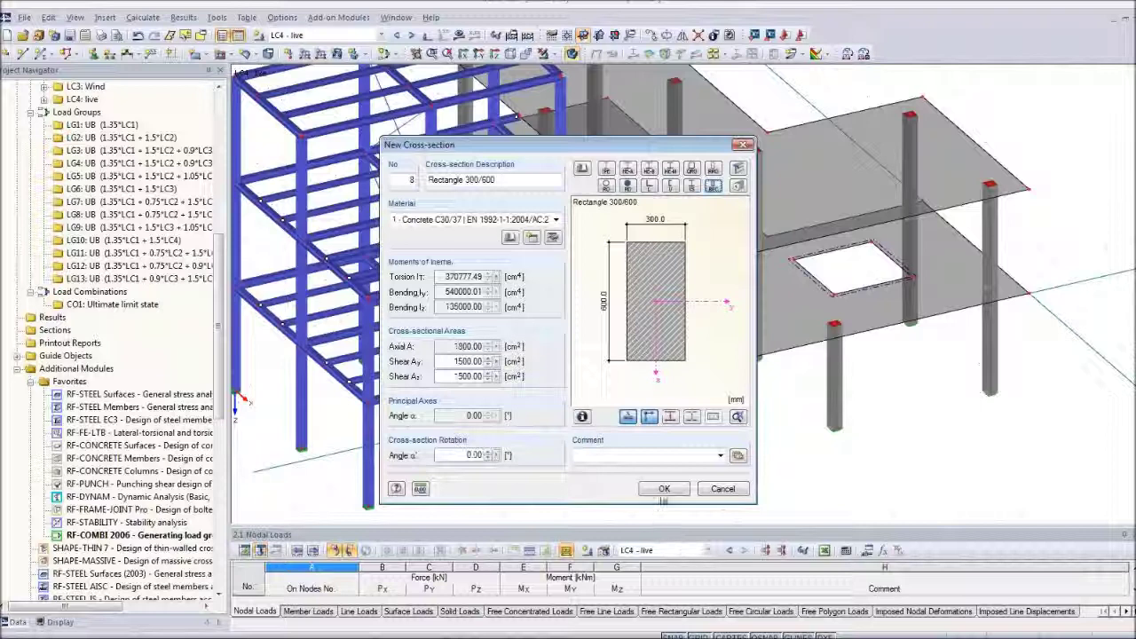
left_click(664, 489)
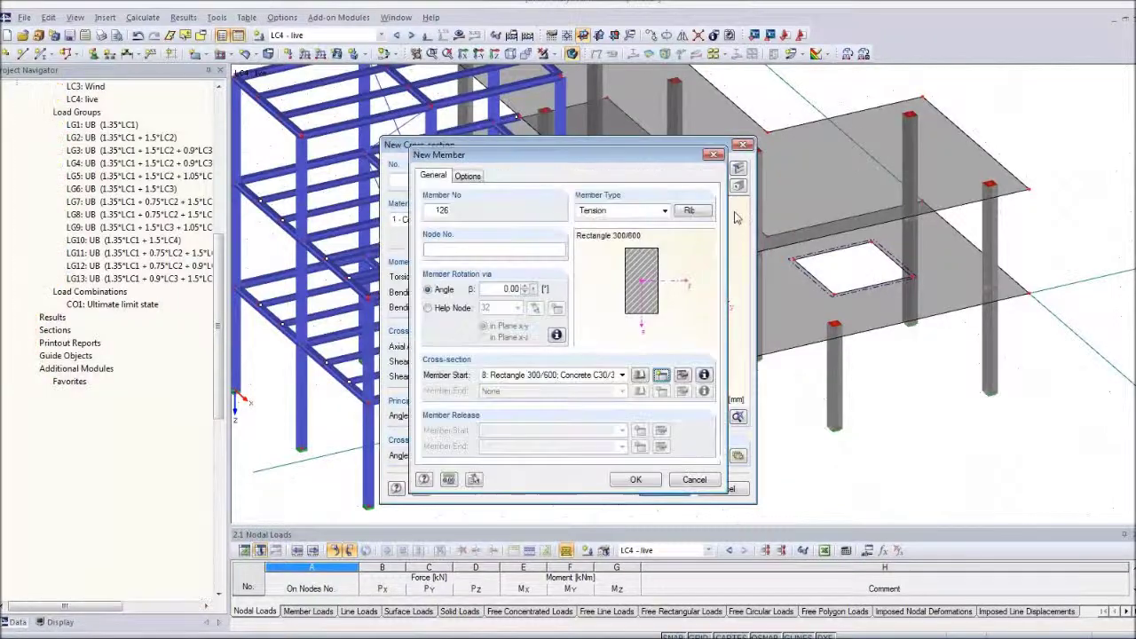
Step: Set the member type to Beam and place it between the two front column heads along the upper slab's edge
left_click(664, 210)
left_click(593, 223)
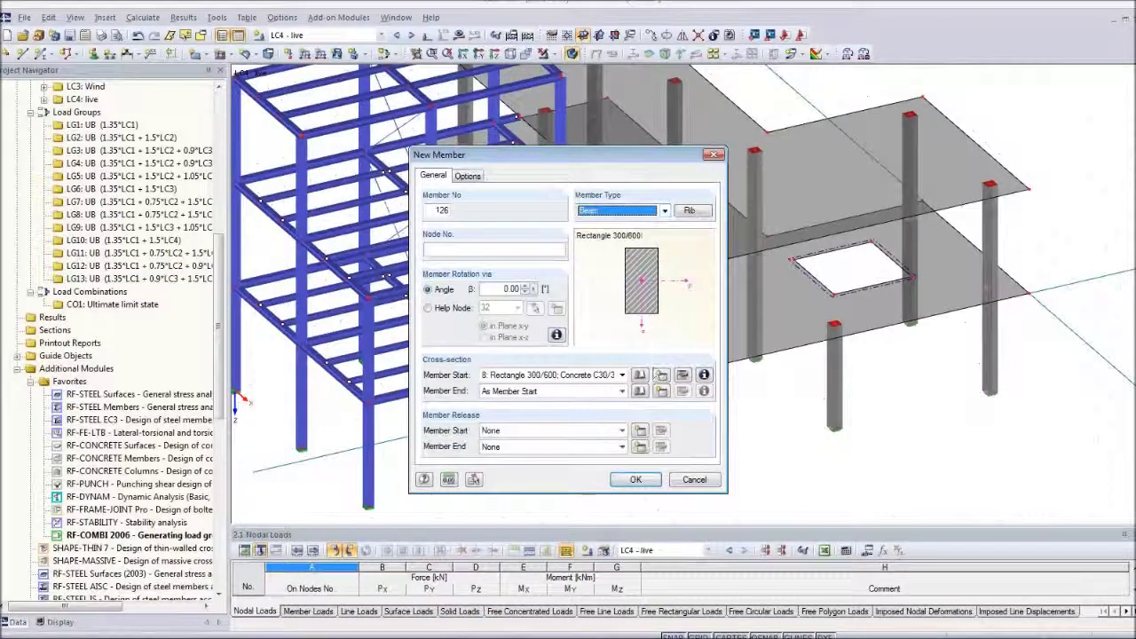
left_click(635, 480)
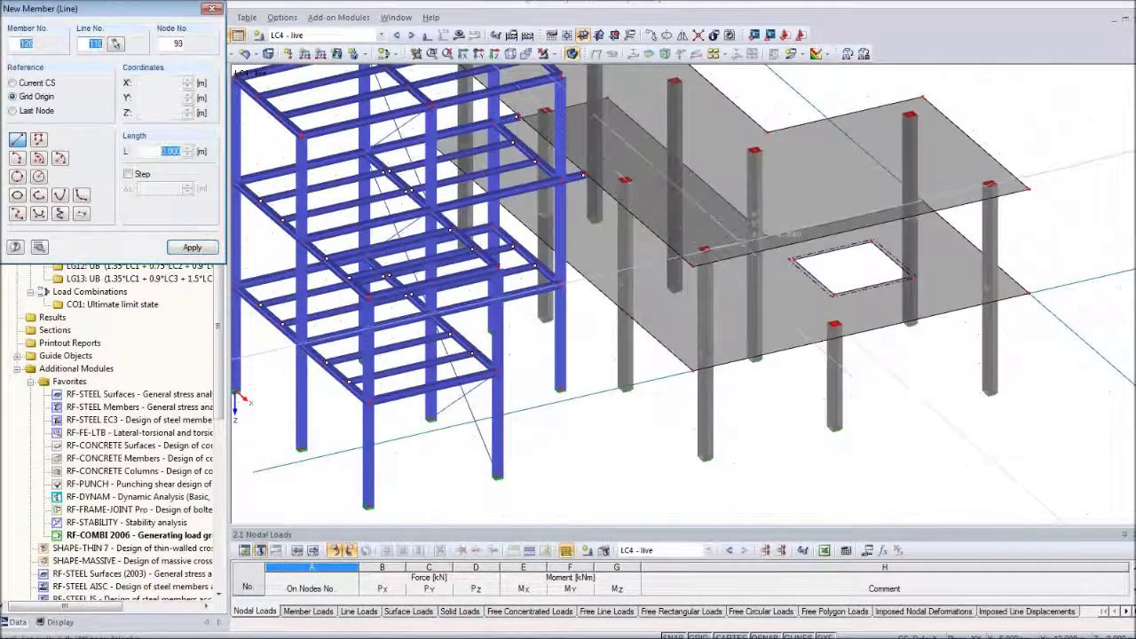
left_click(704, 248)
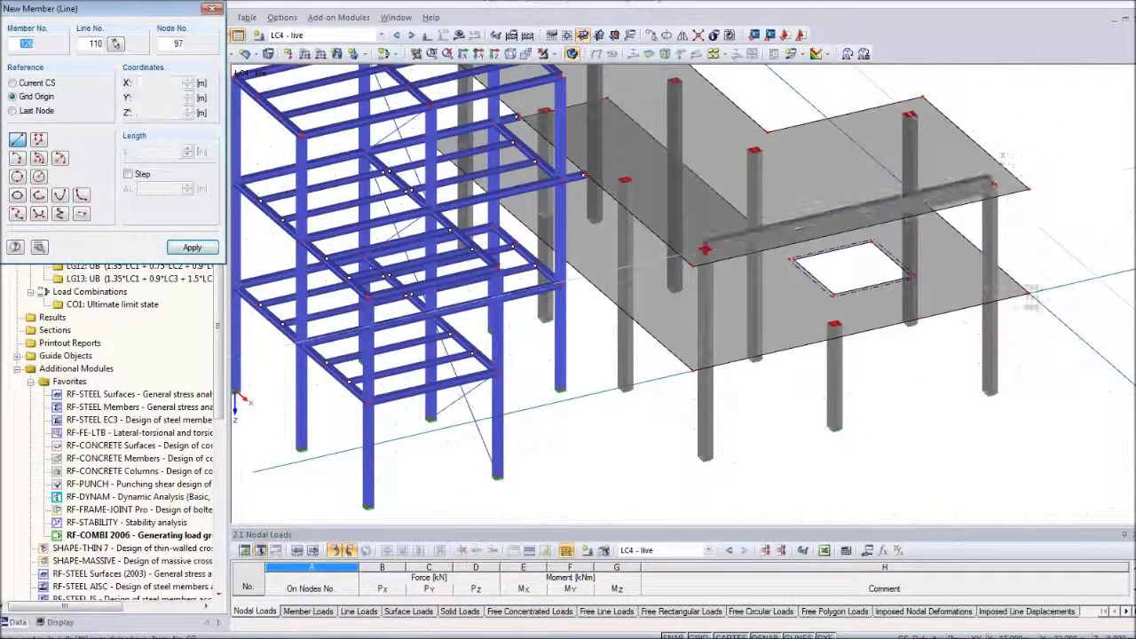
right_click(971, 418)
Step: Define the new front-edge beam as a rib on the +z-side of the surface with effective widths of L/8 on both sides
middle_click_drag(955, 418, 844, 162, "ctrl")
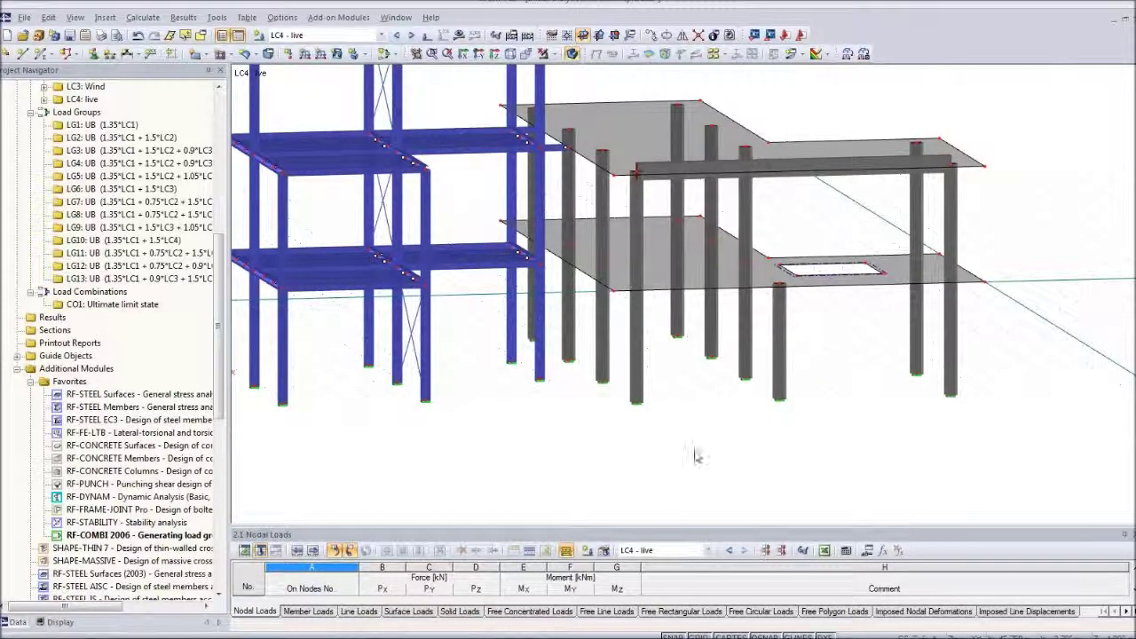
middle_click_drag(696, 452, 675, 410)
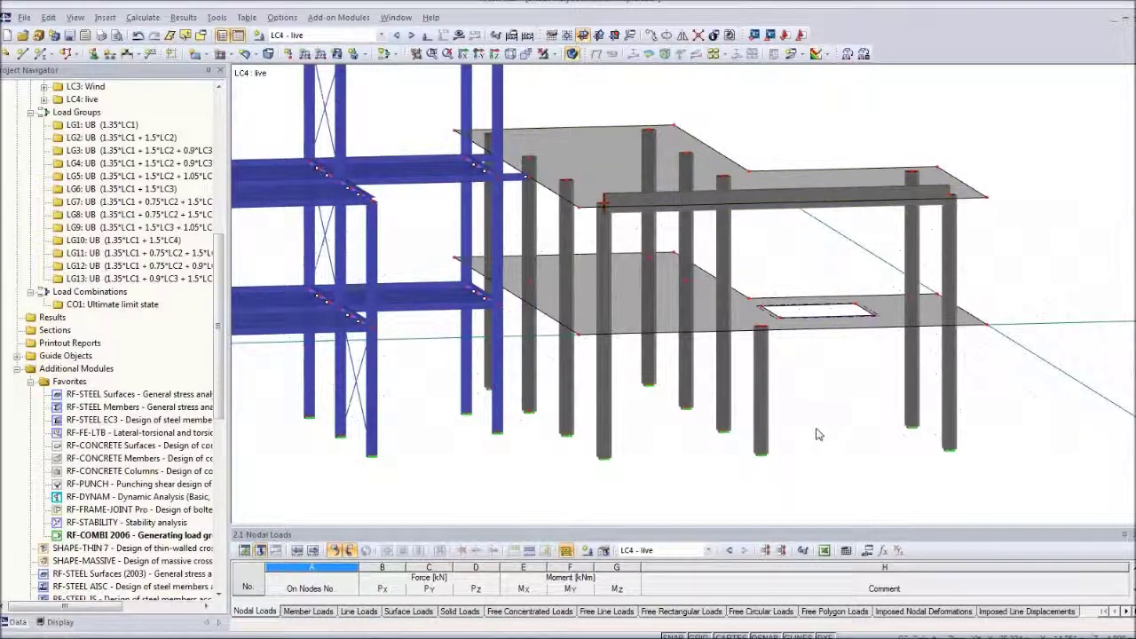
middle_click_drag(836, 487, 859, 528, "ctrl")
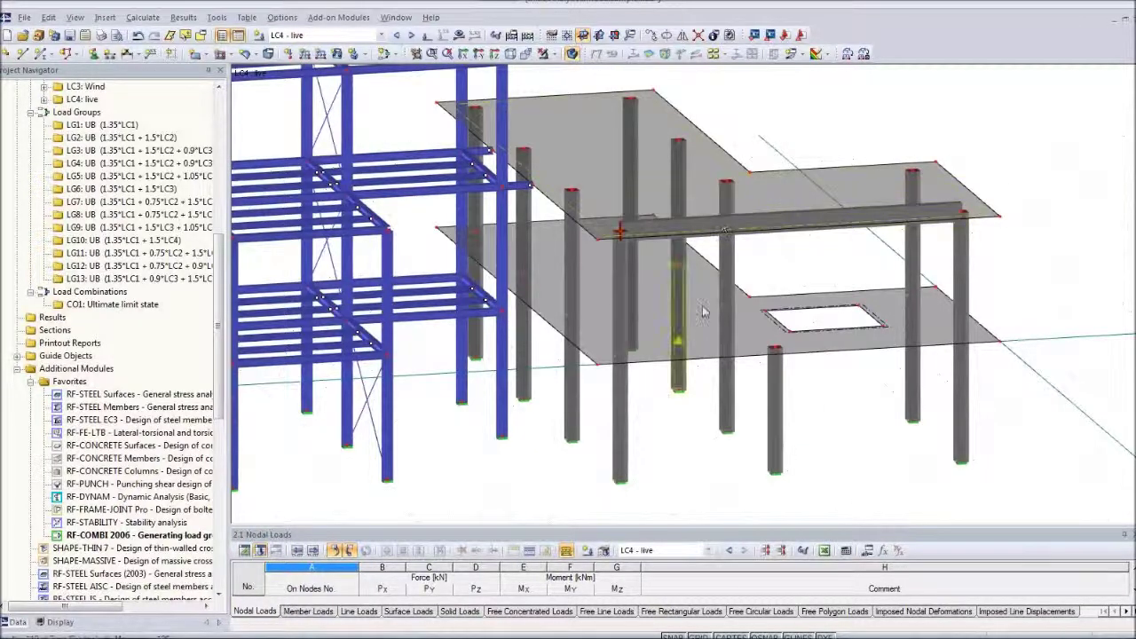
mouse_move(871, 471)
middle_mouse_down("ctrl")
mouse_move(861, 446)
mouse_move(865, 483)
middle_mouse_up("ctrl")
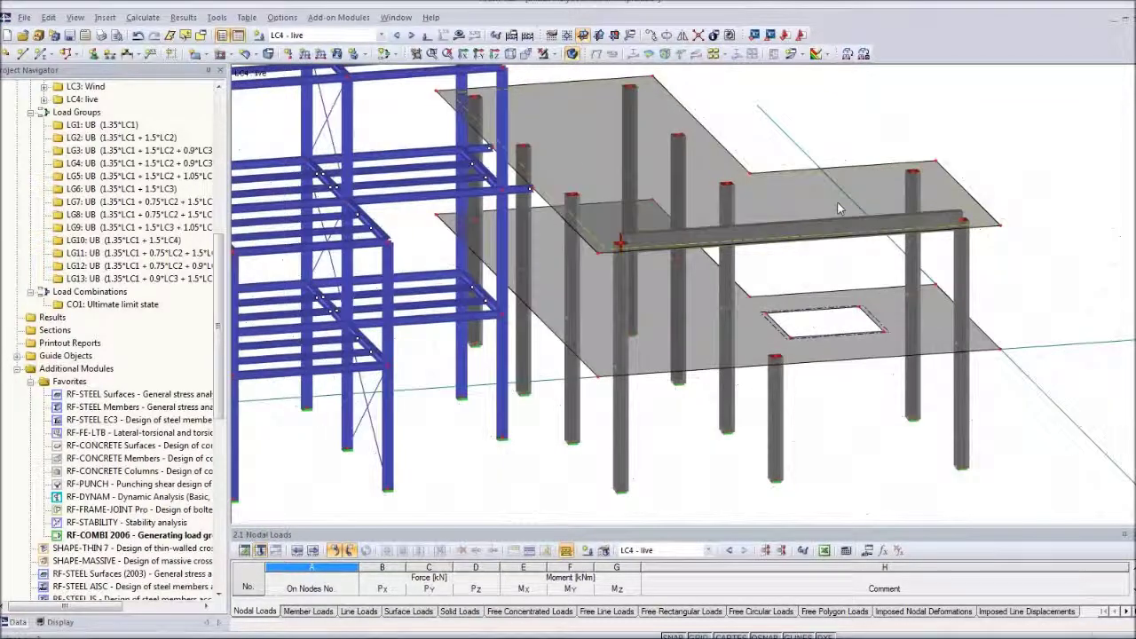
double_click(835, 227)
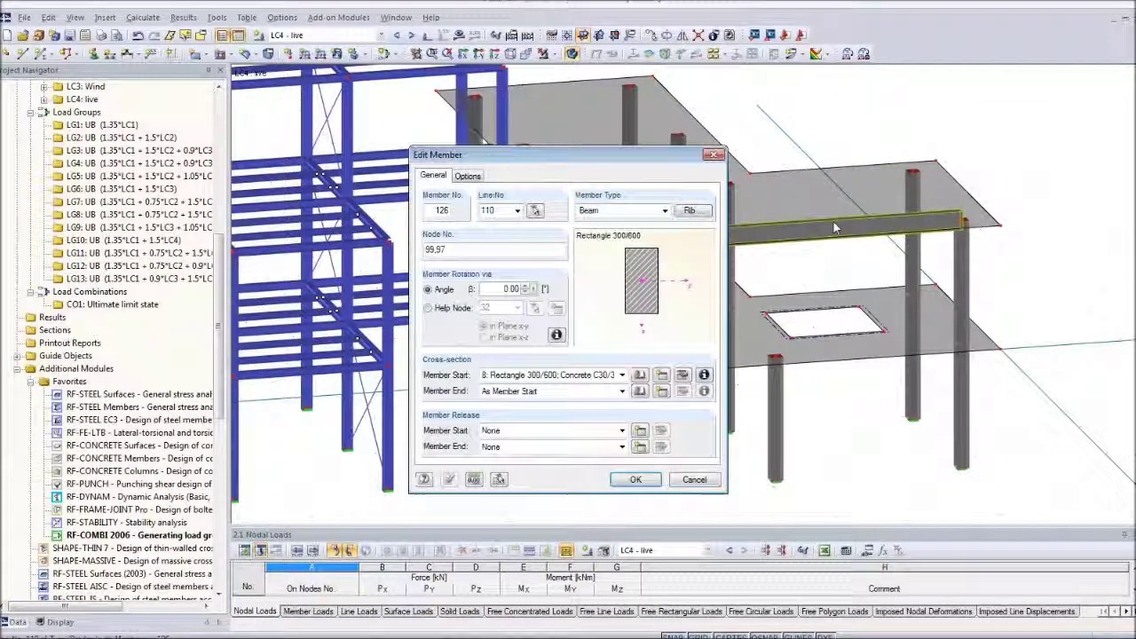
left_click(690, 210)
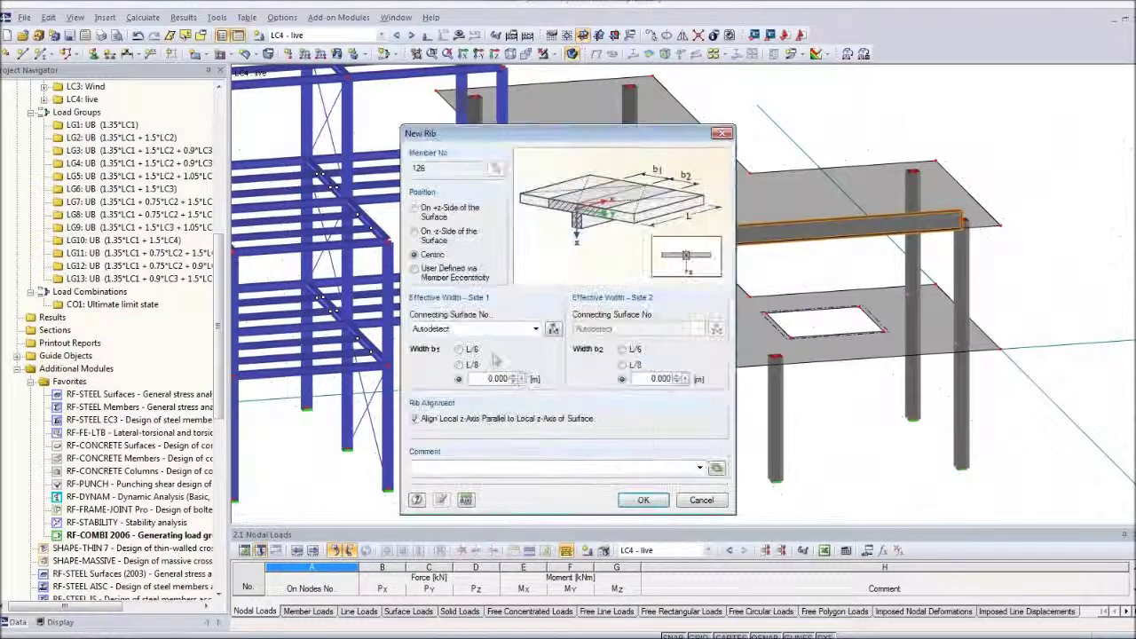
left_click(424, 238)
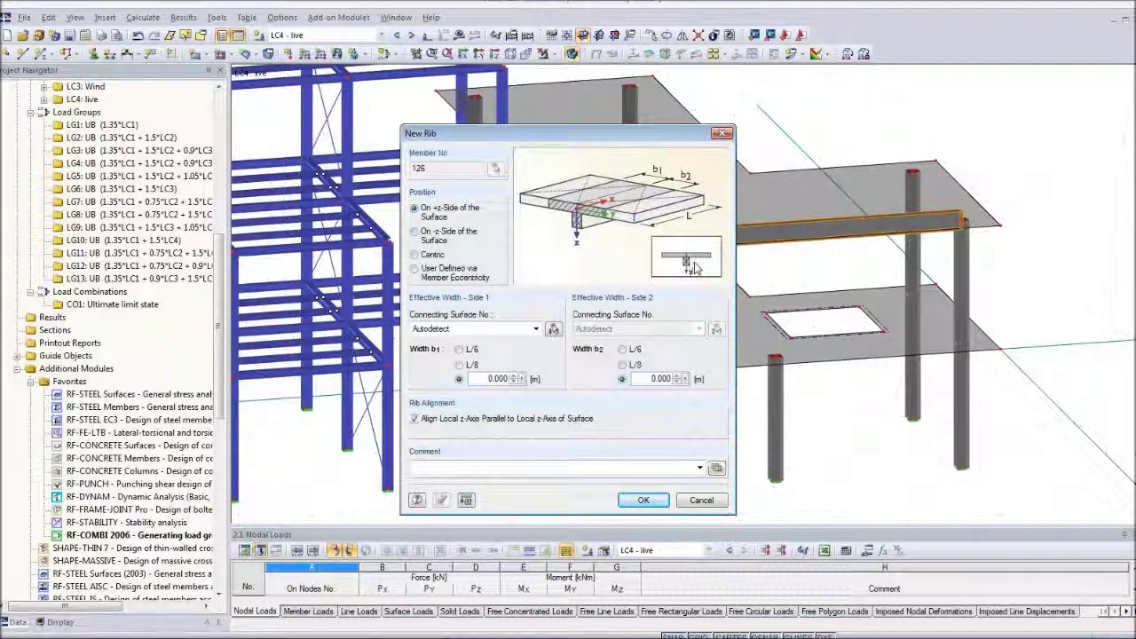
left_click(459, 365)
left_click(623, 365)
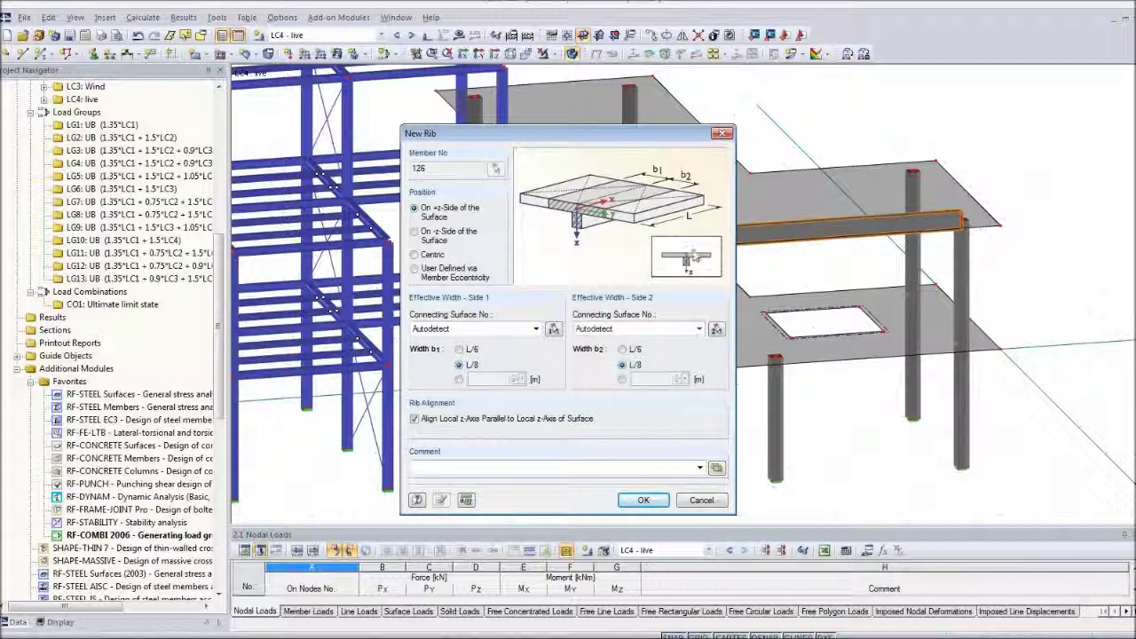
left_click(644, 500)
left_click(632, 480)
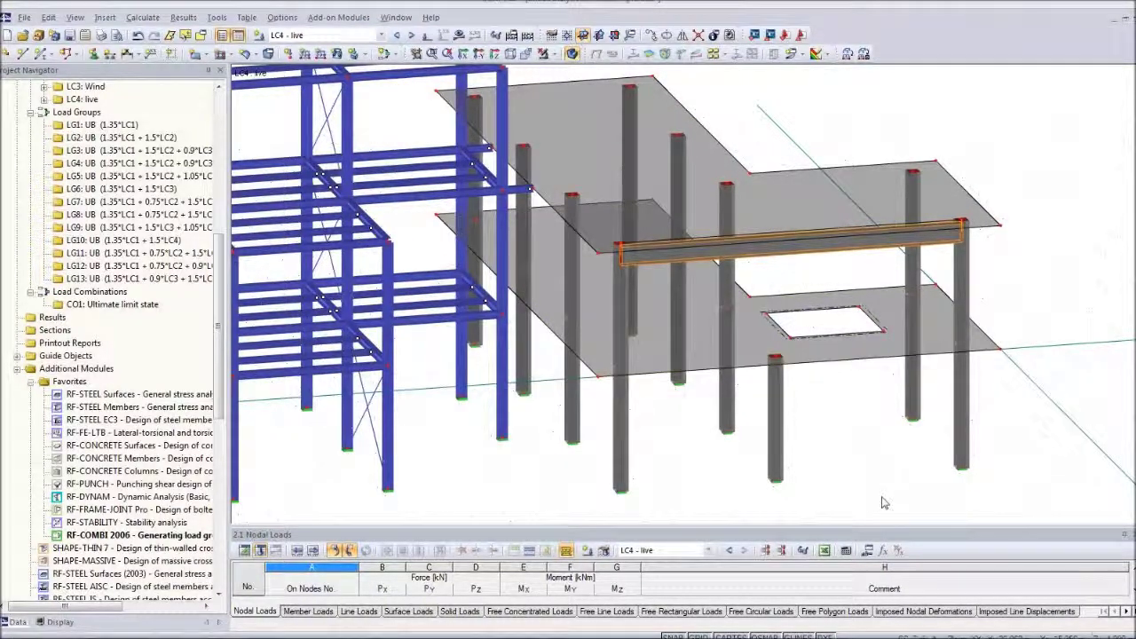
Step: Set the thickness of the upper concrete slab to 160 mm
middle_click_drag(899, 486, 816, 293, "ctrl")
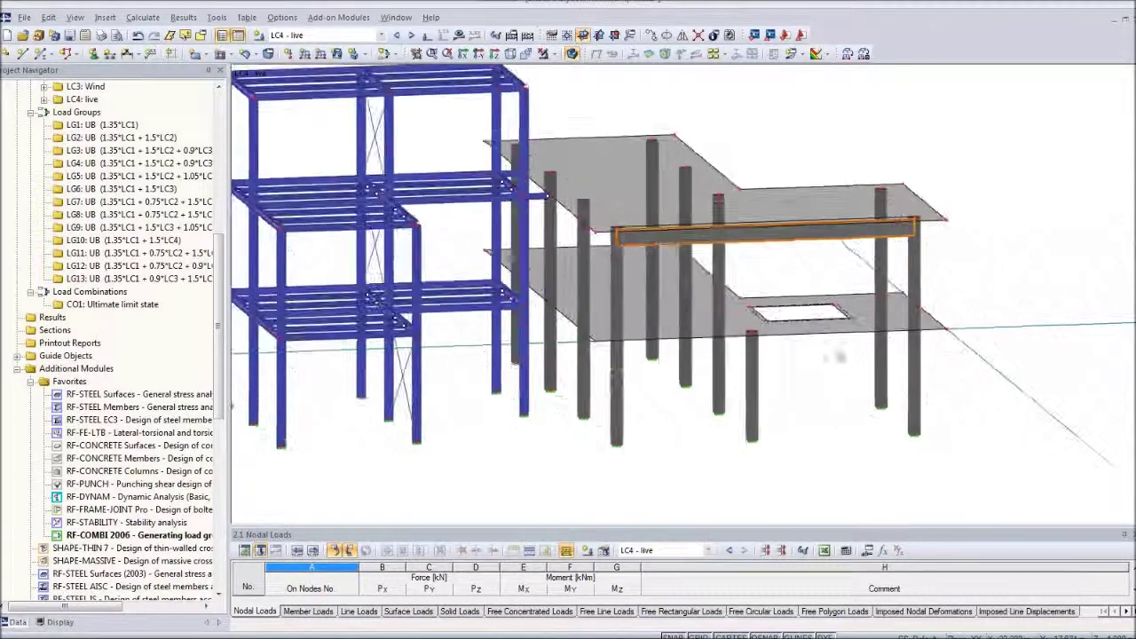
double_click(842, 207)
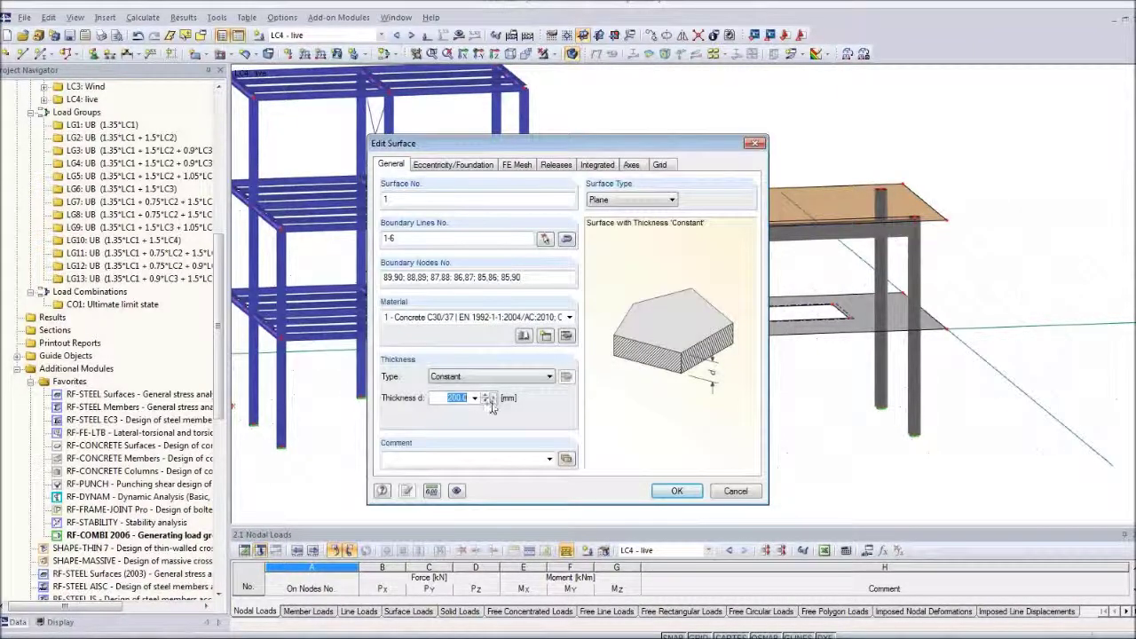
type("160")
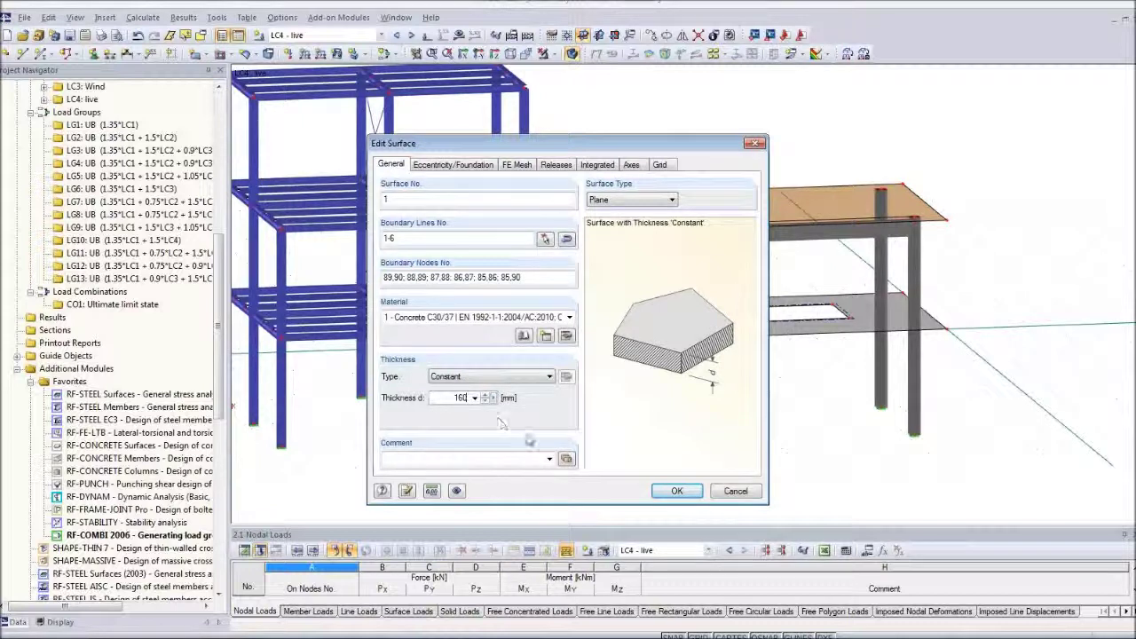
left_click(683, 493)
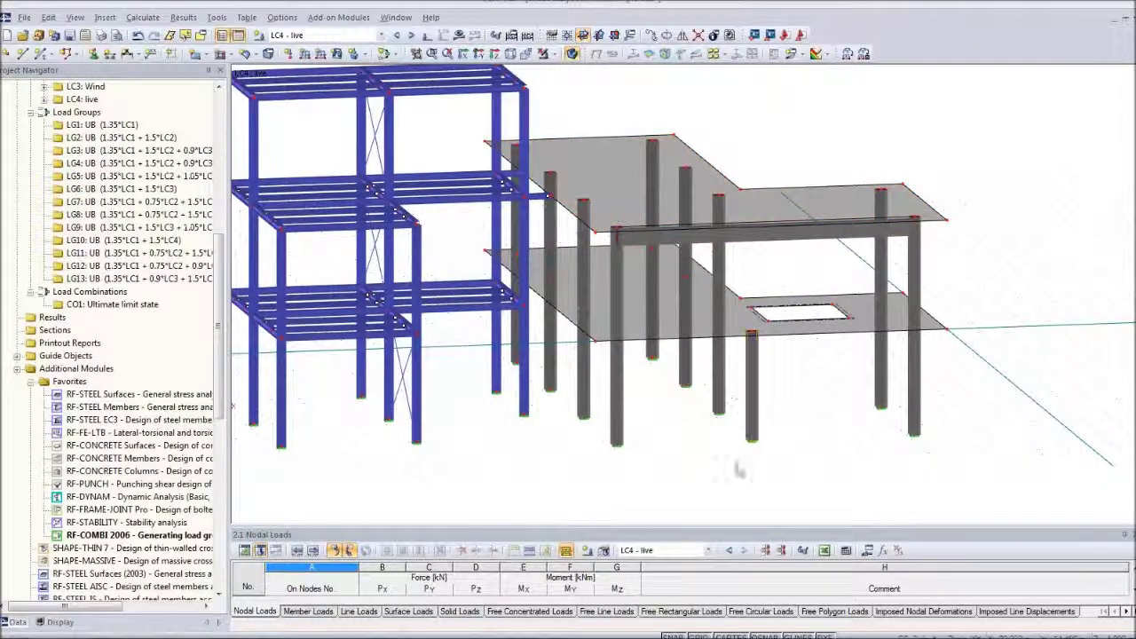
Step: Show the loads of load case LC4 on the whole model and hide them again
mouse_move(726, 506)
middle_mouse_down("ctrl")
mouse_move(897, 474)
mouse_move(822, 515)
mouse_move(647, 405)
mouse_move(748, 505)
middle_mouse_up("ctrl")
scroll(744, 483, "down", 2)
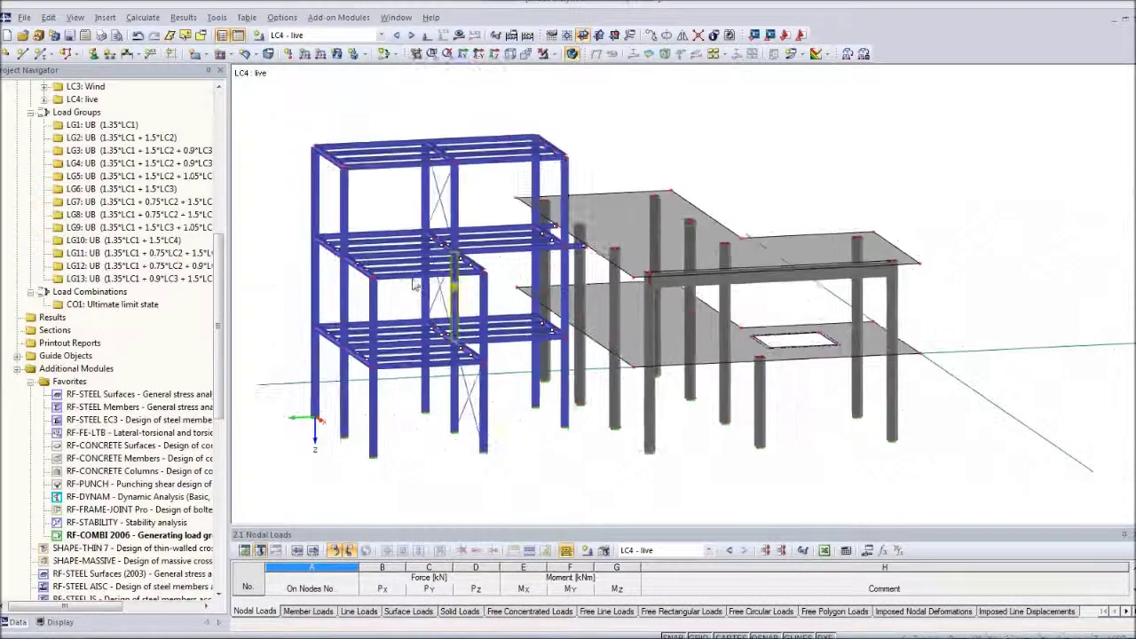
left_click(427, 34)
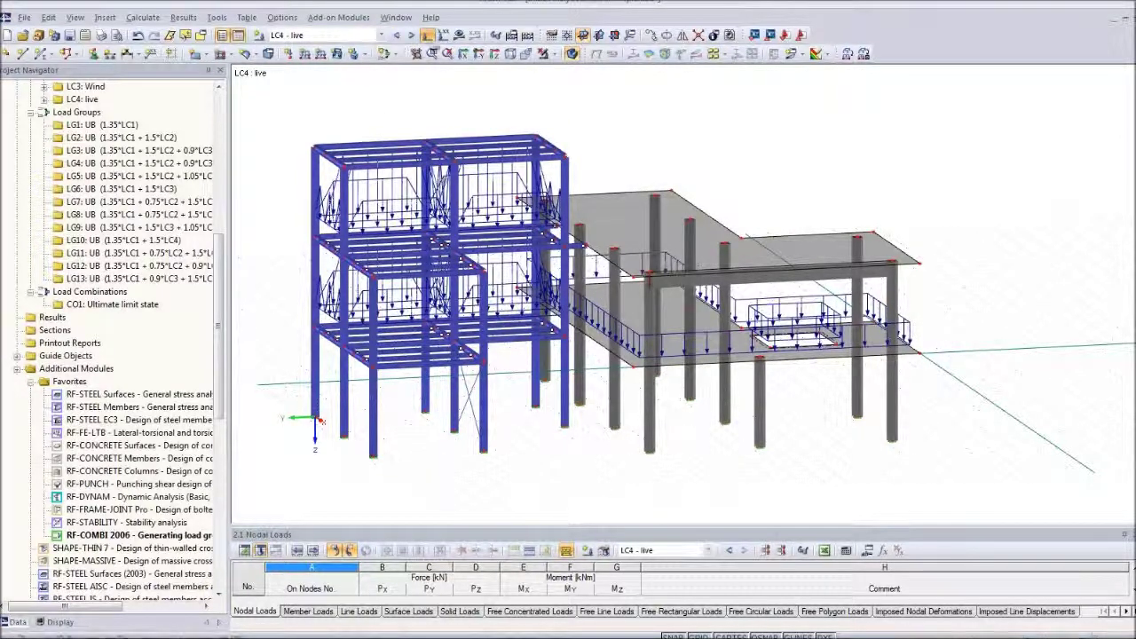
left_click(427, 35)
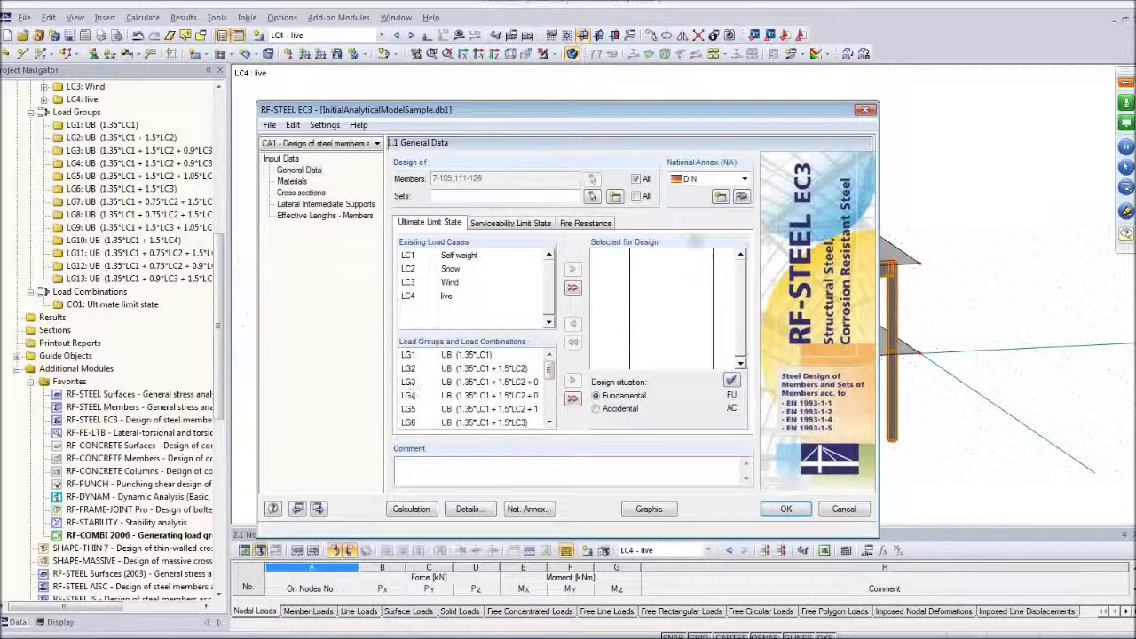
Step: Choose the German DIN national annex in RF-STEEL EC3 and select combination CO1, Ultimate limit state, for the design
left_click(744, 179)
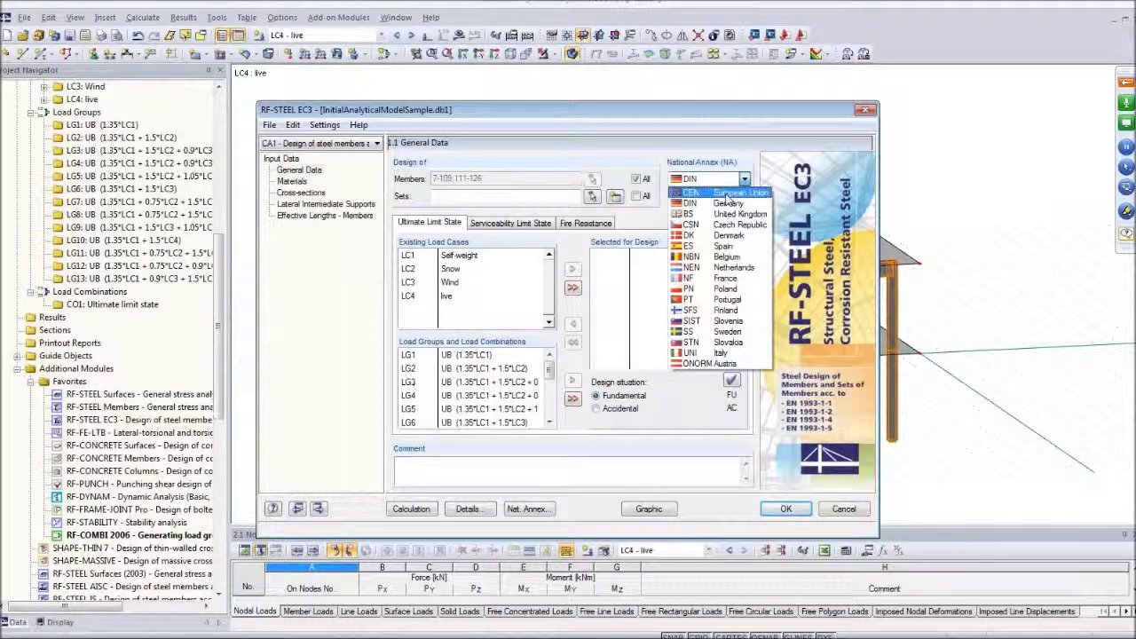
left_click(727, 203)
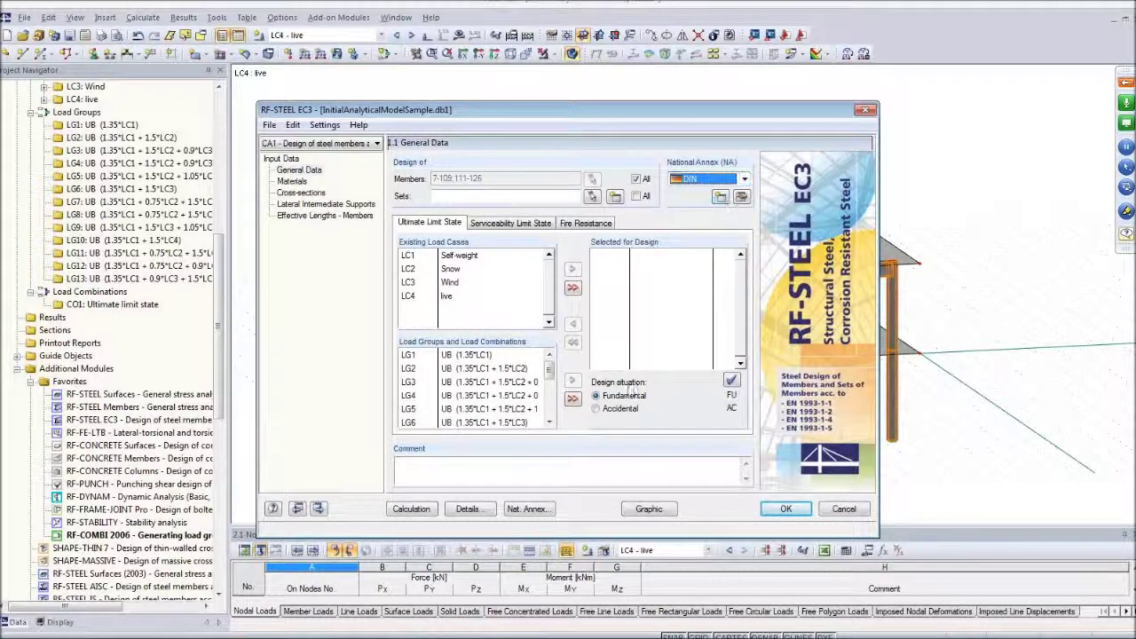
left_click_drag(548, 379, 547, 415)
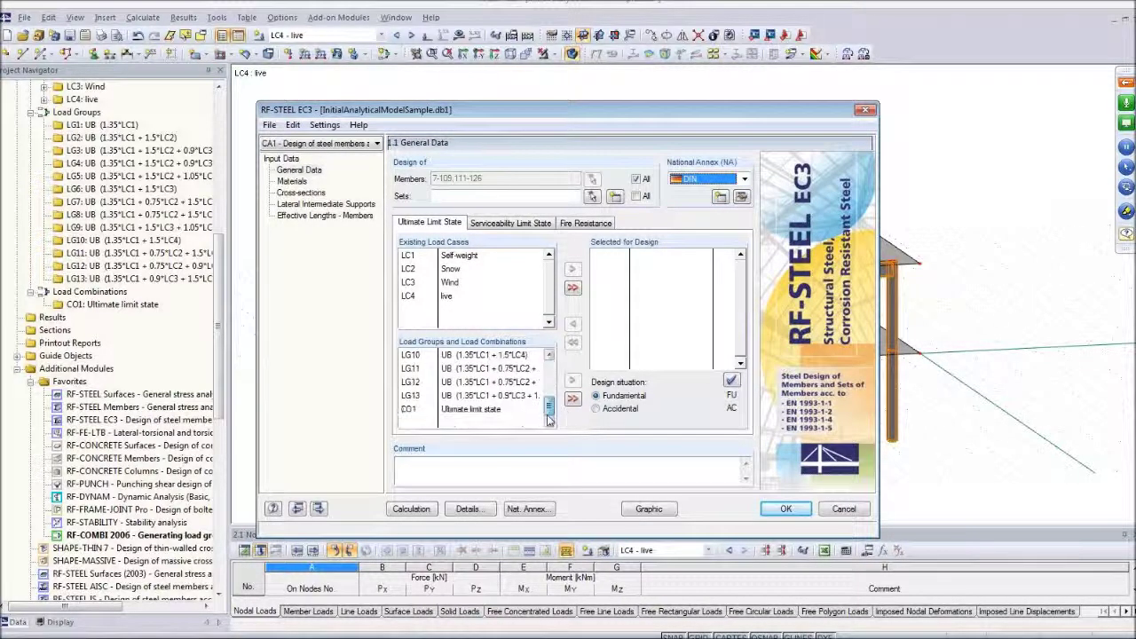
double_click(476, 414)
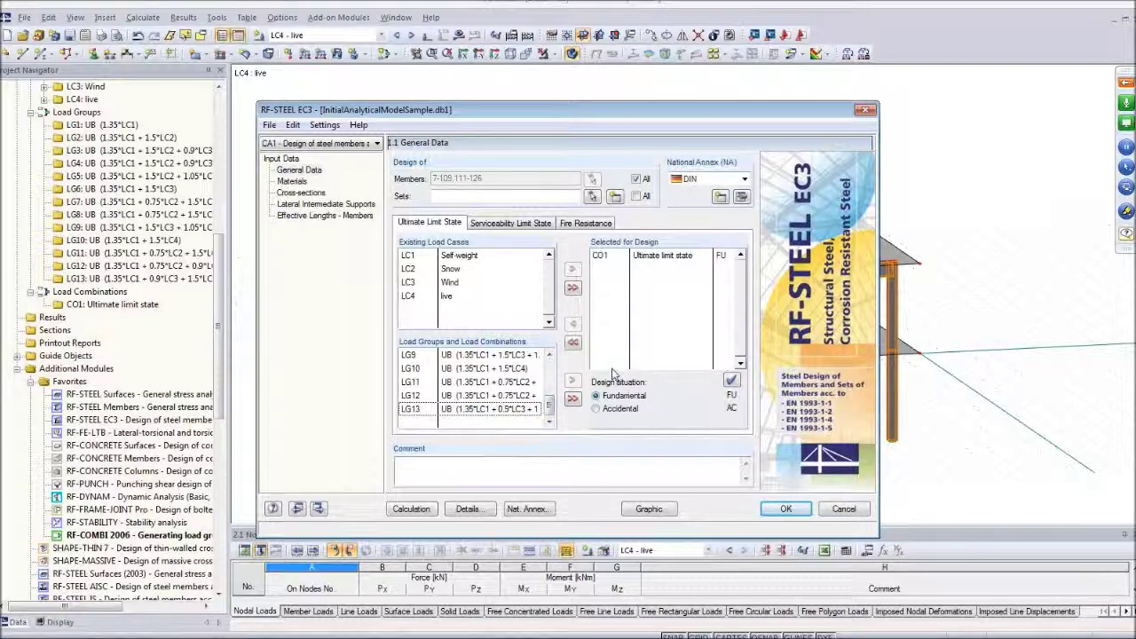
Step: Mark the HE-A 220 and HE-A 240 cross-sections for optimization, keeping the structural model in view
left_click(295, 183)
left_click(301, 194)
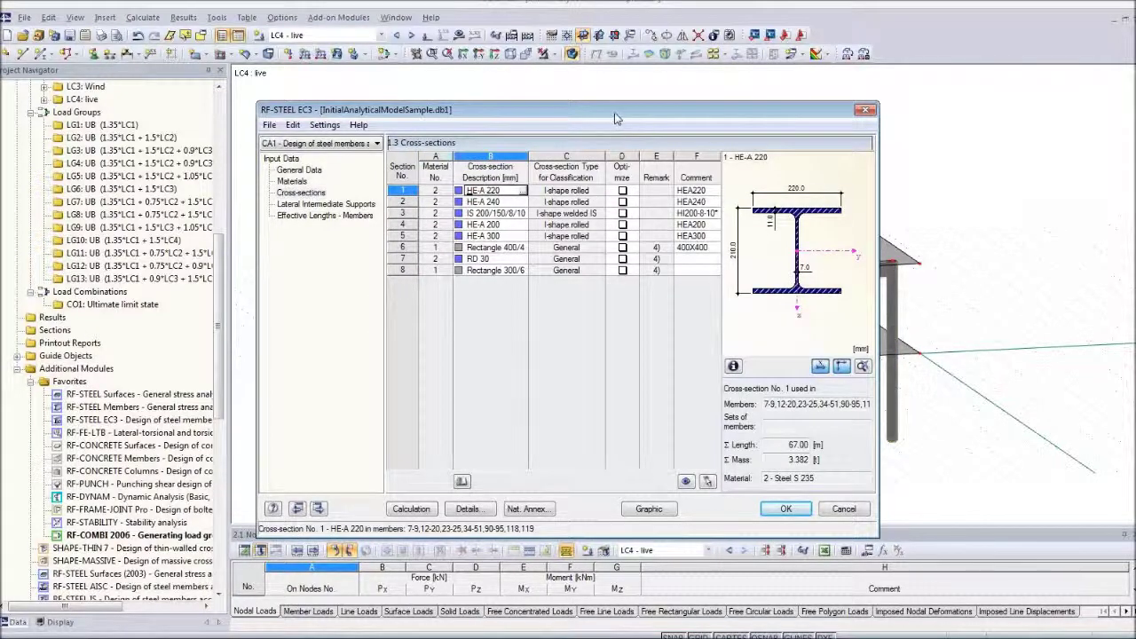
left_click_drag(617, 112, 877, 402)
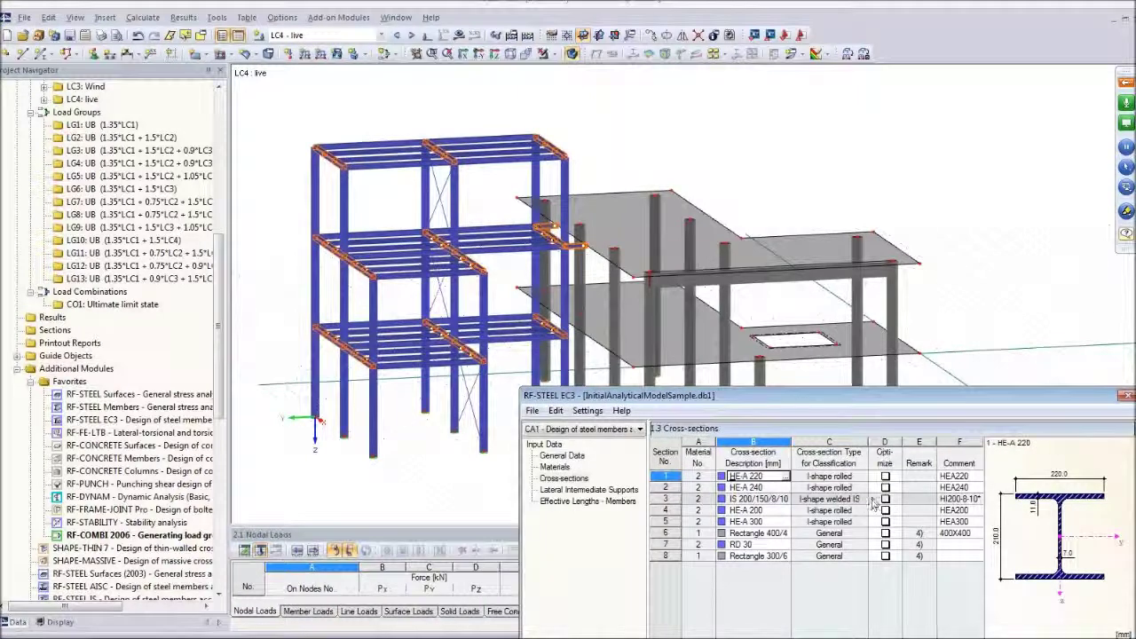
left_click(885, 477)
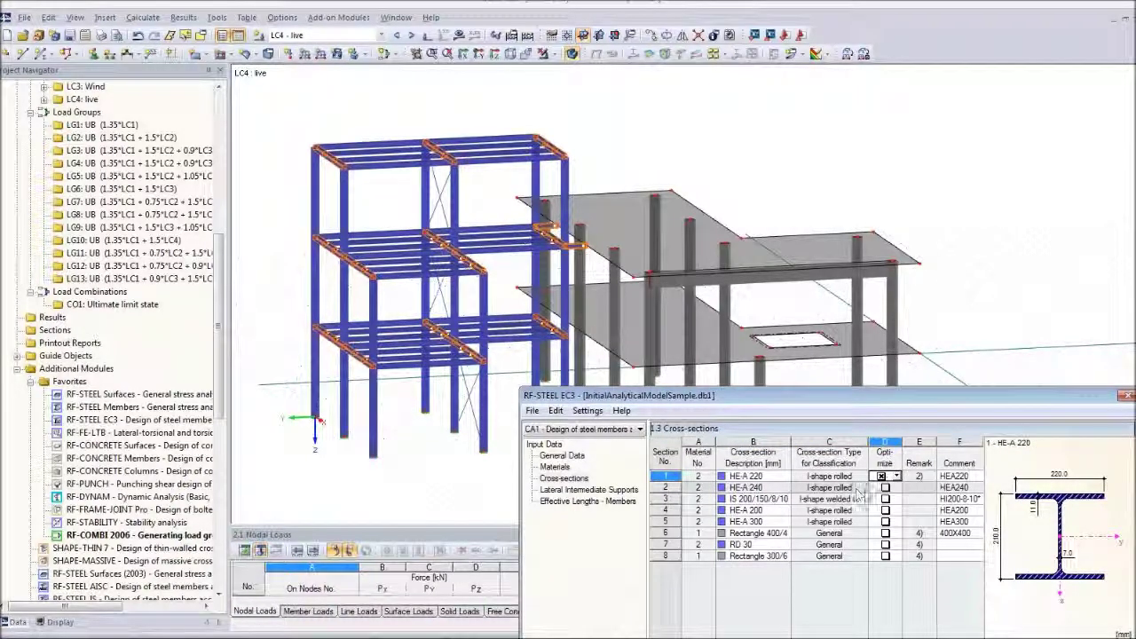
left_click(883, 488)
left_click(883, 488)
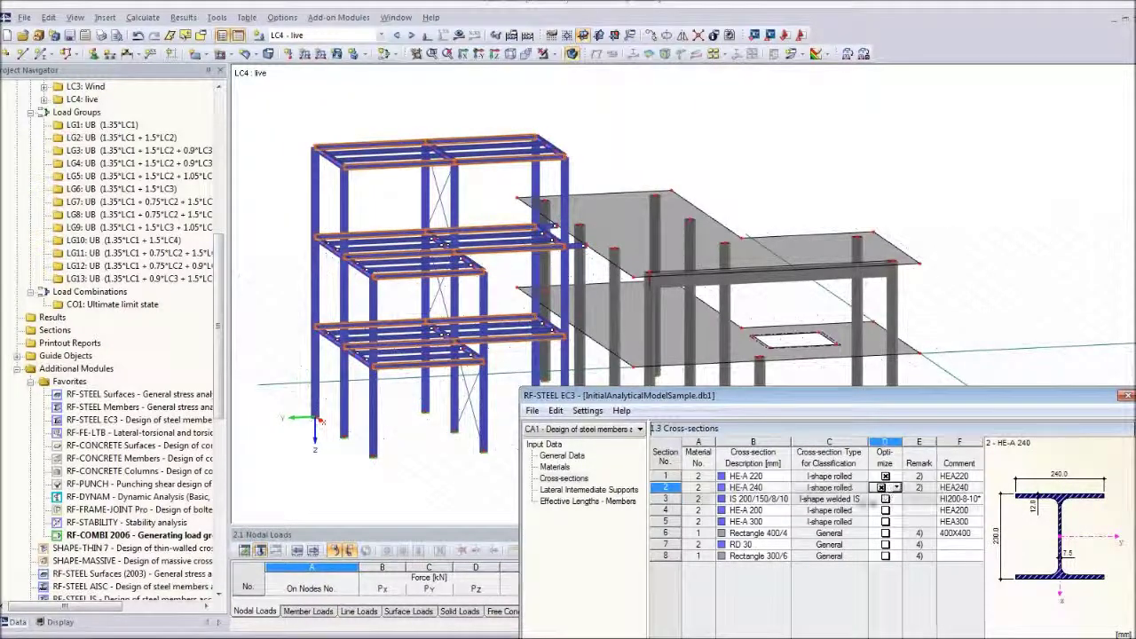
Step: Enable optimization of the welded IS 200/150/8/10 section by its height h, from 40 to 440 mm in 20 mm increments
left_click(829, 498)
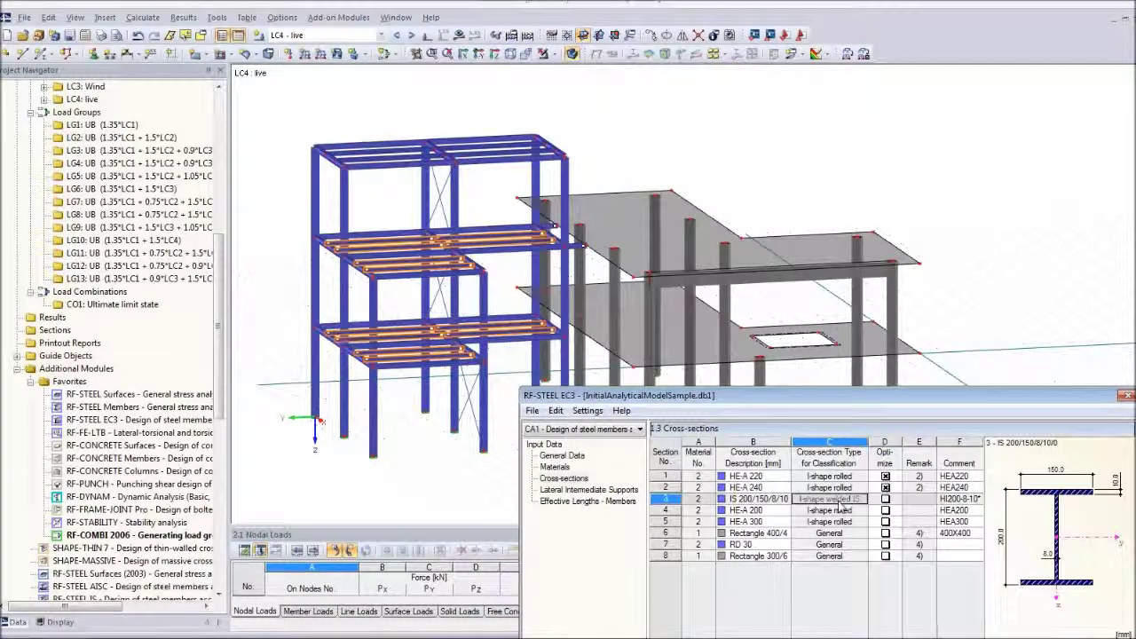
left_click(884, 499)
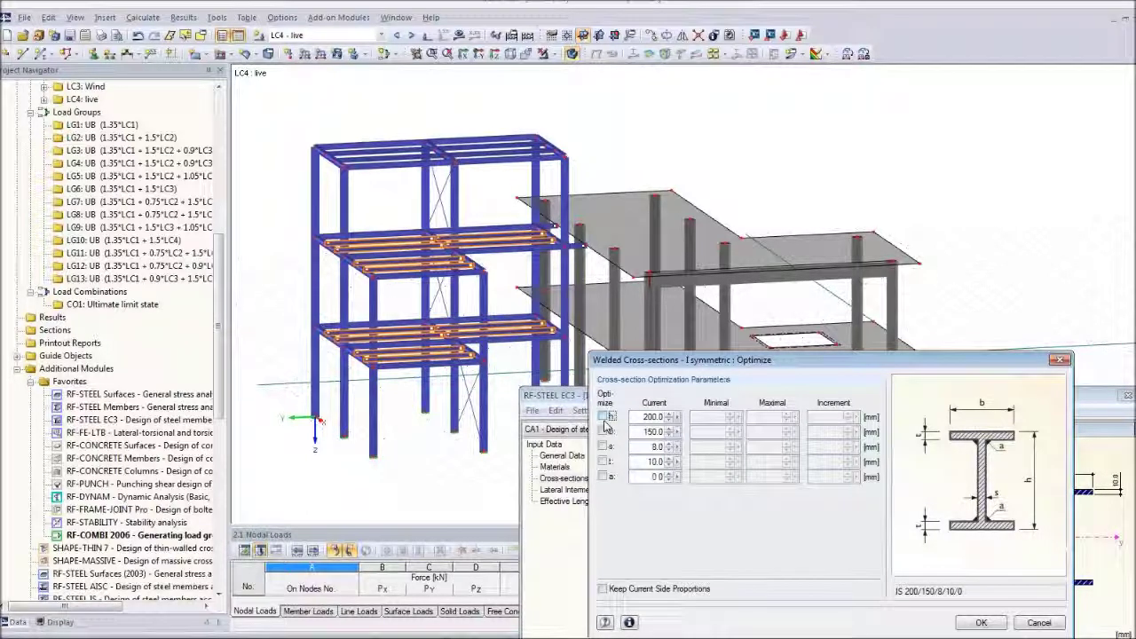
left_click_drag(783, 363, 802, 246)
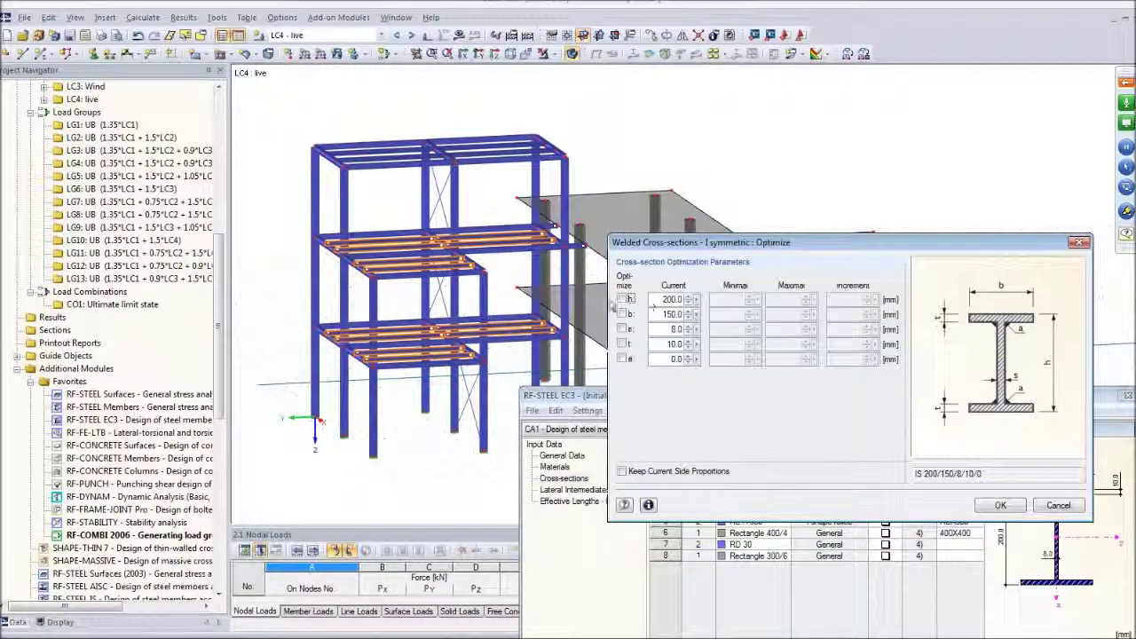
left_click(621, 299)
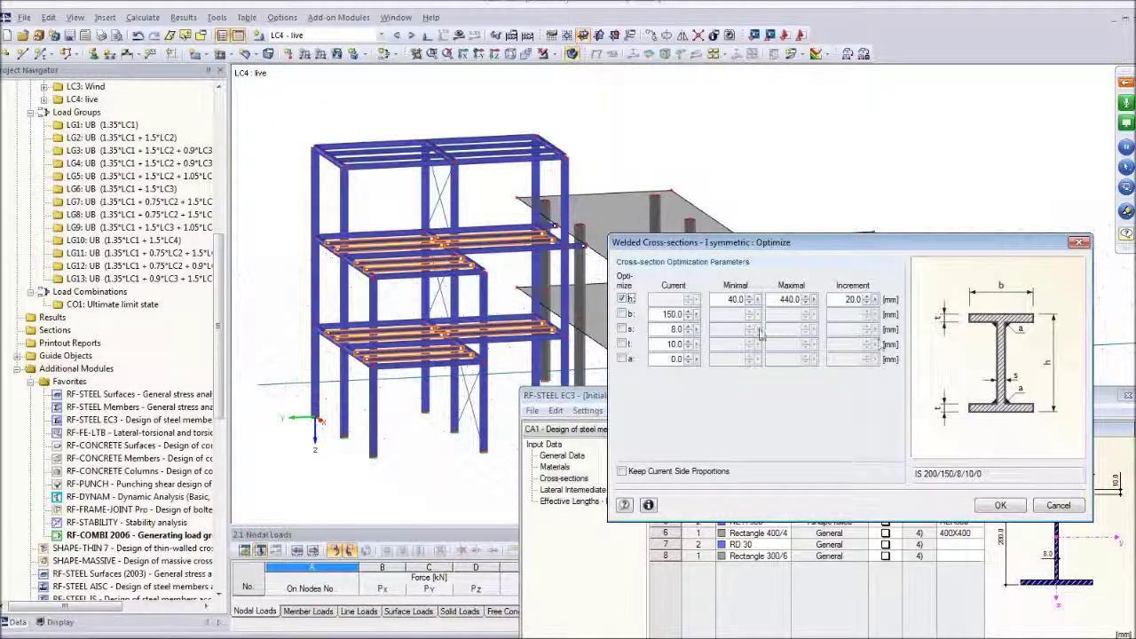
left_click(1000, 506)
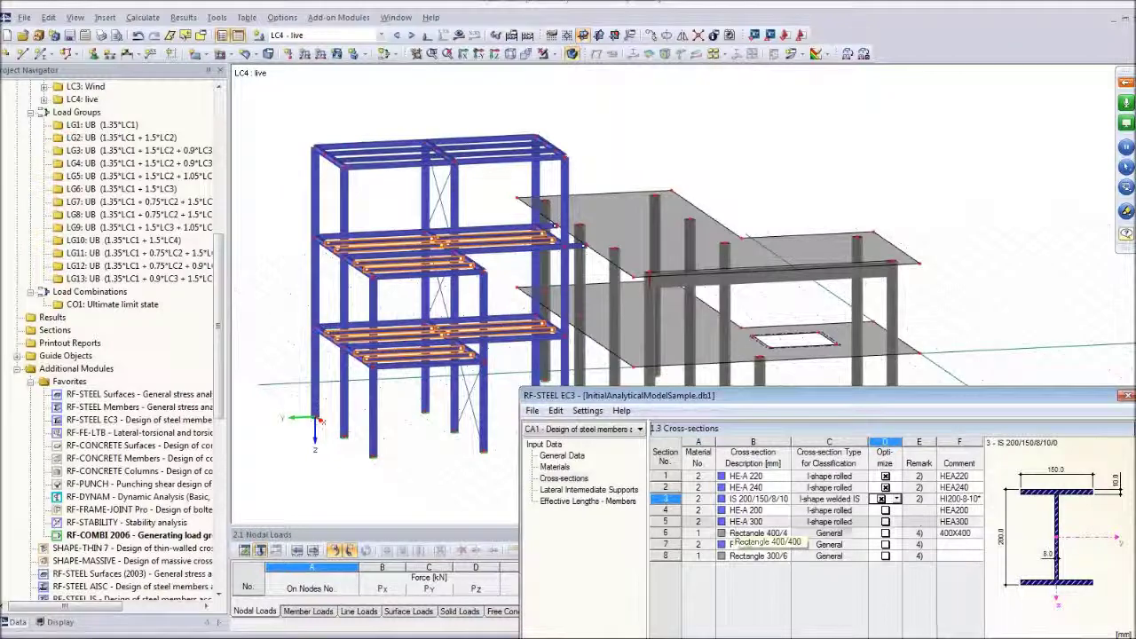
Step: Mark the HE-A 200 section for optimization and check which members use the HE-A 300 and 400/400 rectangle sections
left_click(854, 512)
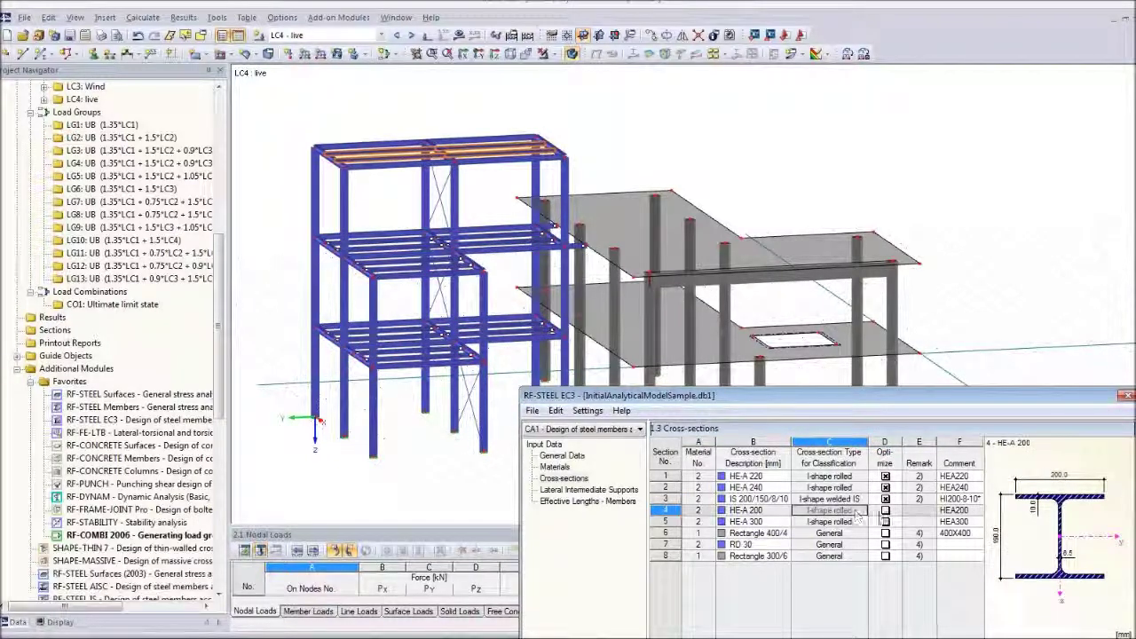
left_click(885, 511)
left_click(843, 523)
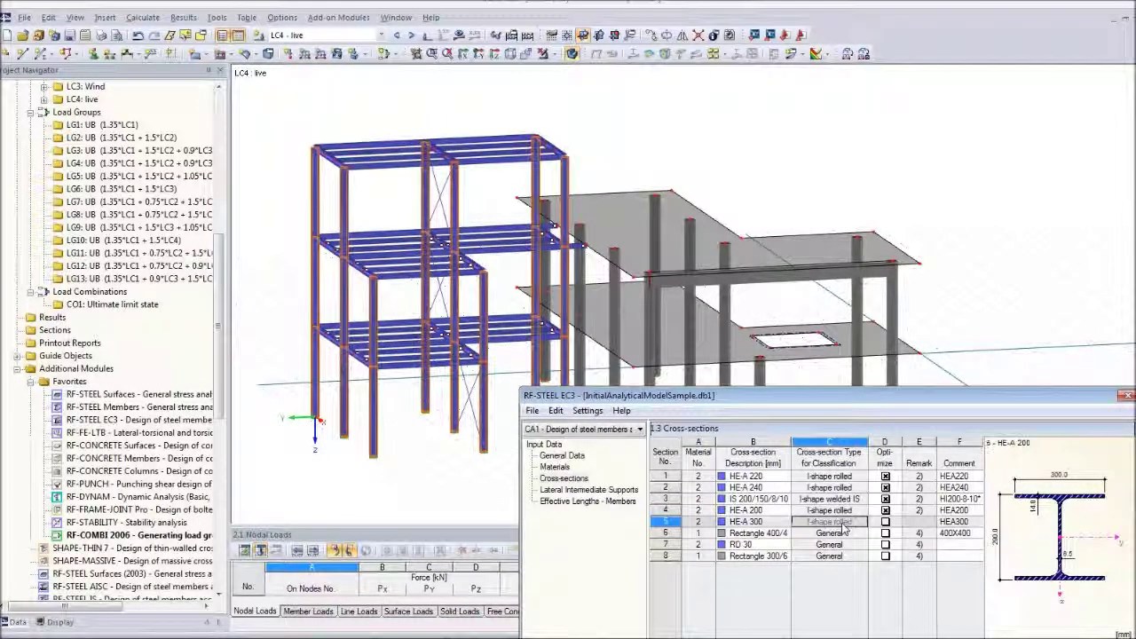
left_click(834, 533)
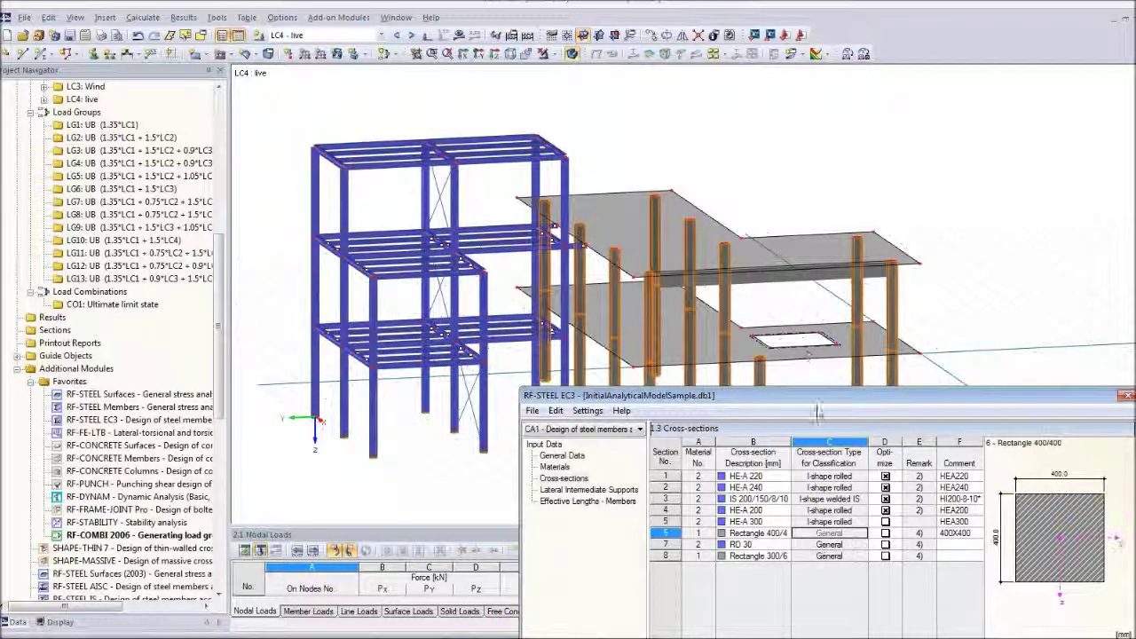
Step: Review the lateral intermediate supports and the effective lengths of the members, keeping the structural model in view
left_click_drag(818, 411, 767, 195)
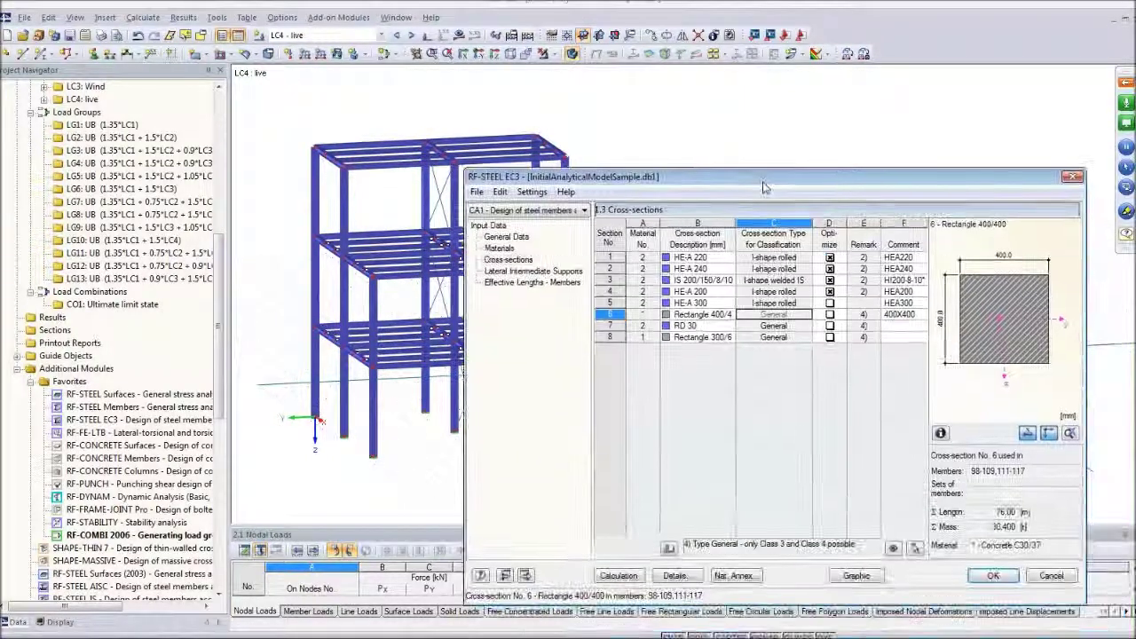
left_click(520, 273)
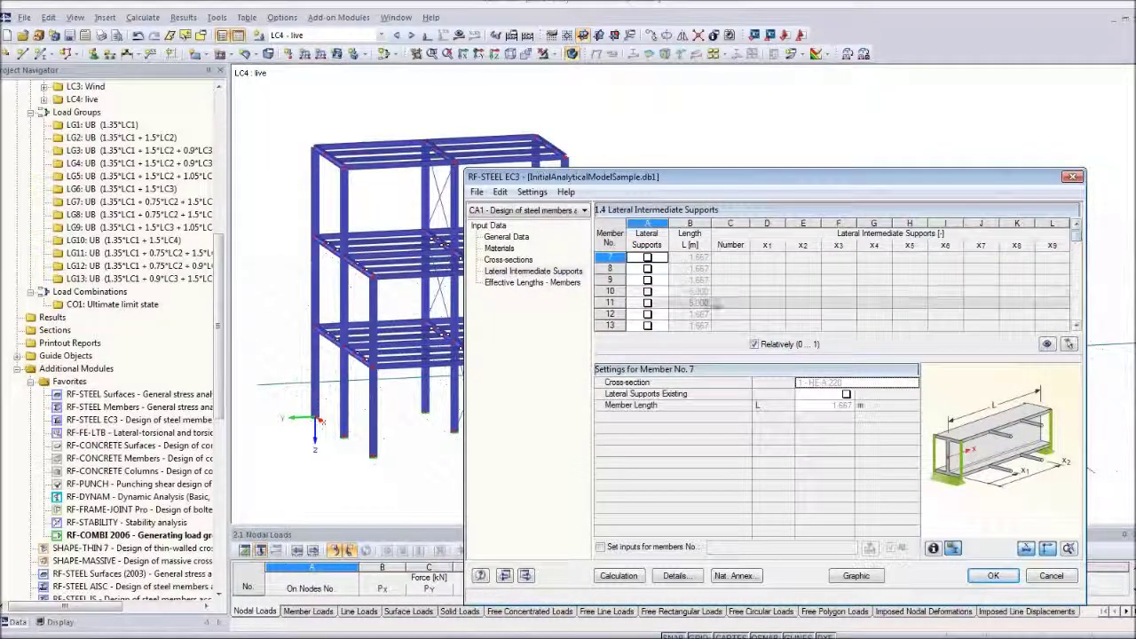
left_click_drag(685, 181, 780, 172)
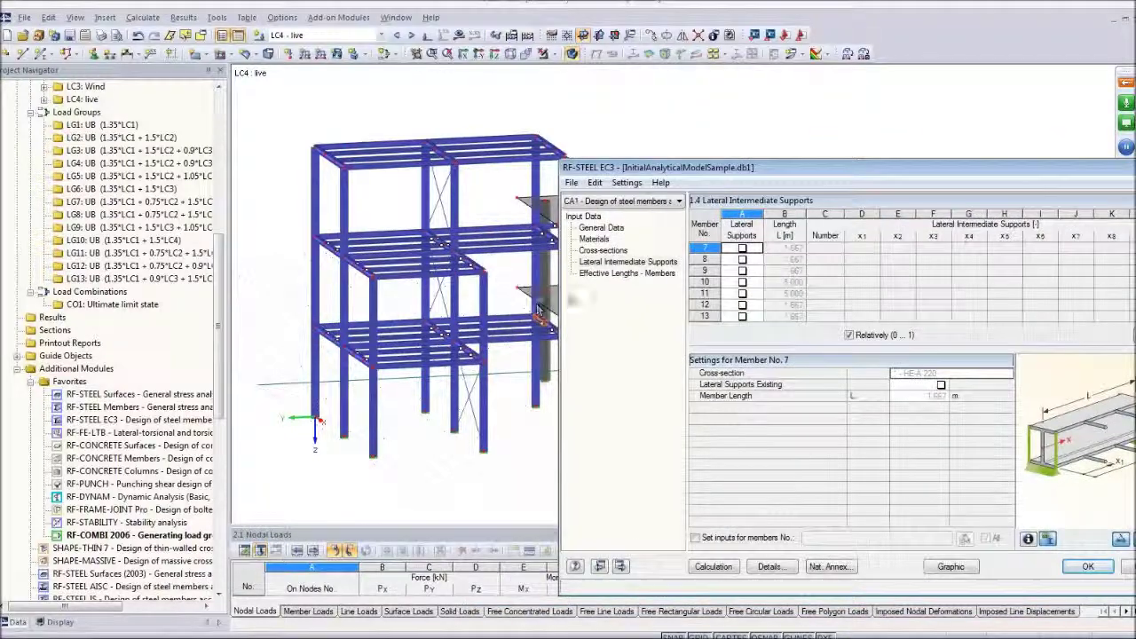
left_click(626, 272)
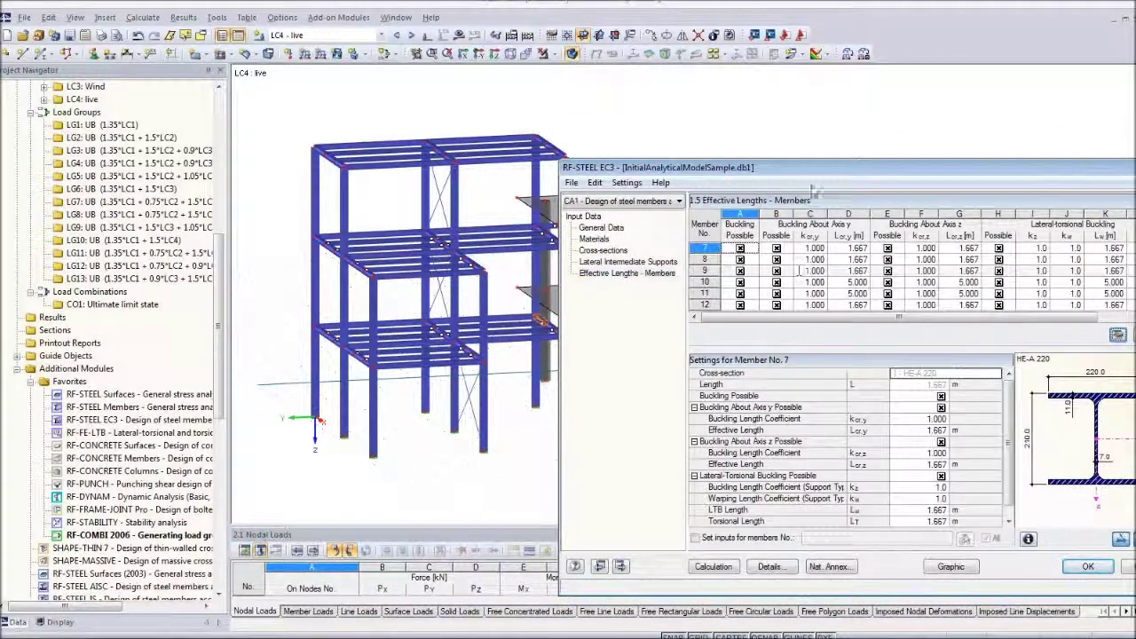
left_click_drag(816, 169, 711, 158)
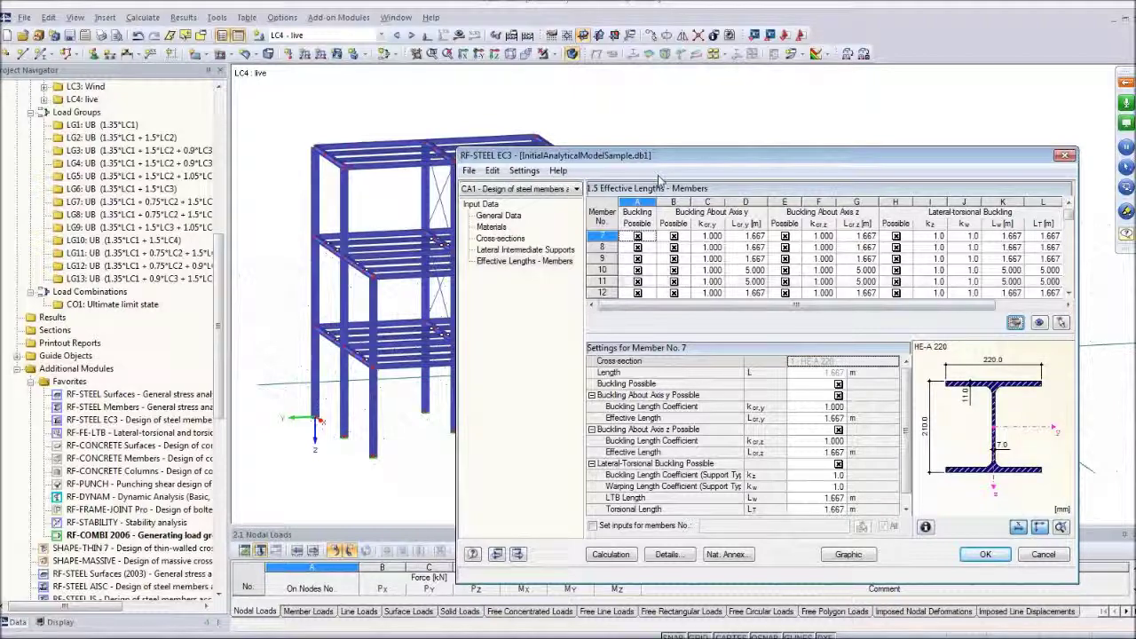
left_click_drag(668, 161, 697, 114)
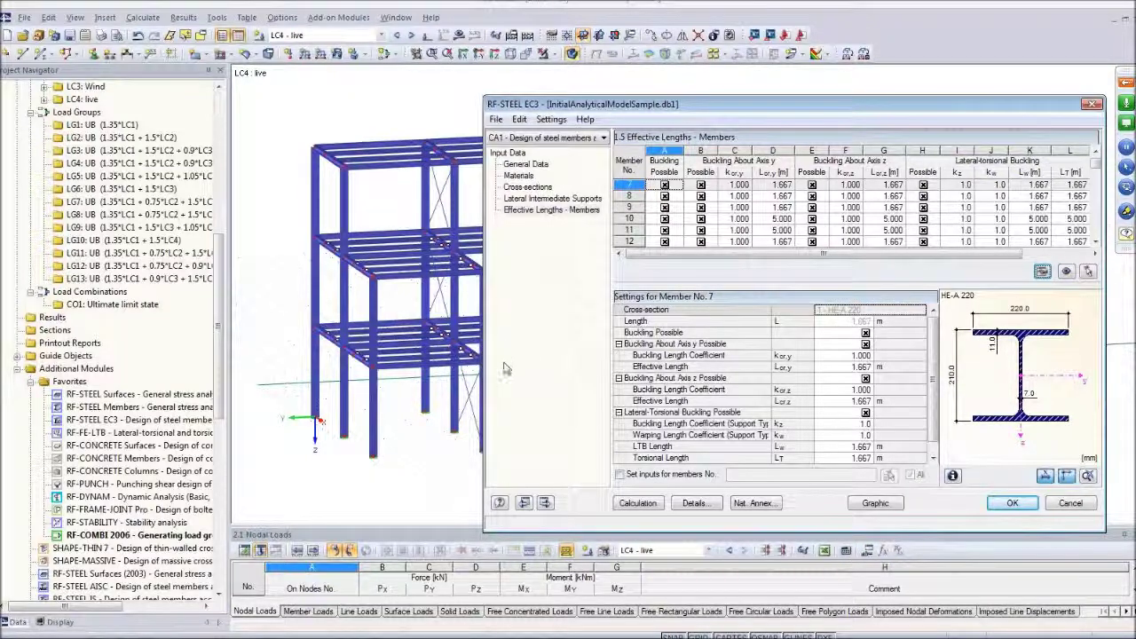
Step: Run the RF-STEEL EC3 calculation and examine the design ratios by load case for LG4 and LG5
left_click(638, 503)
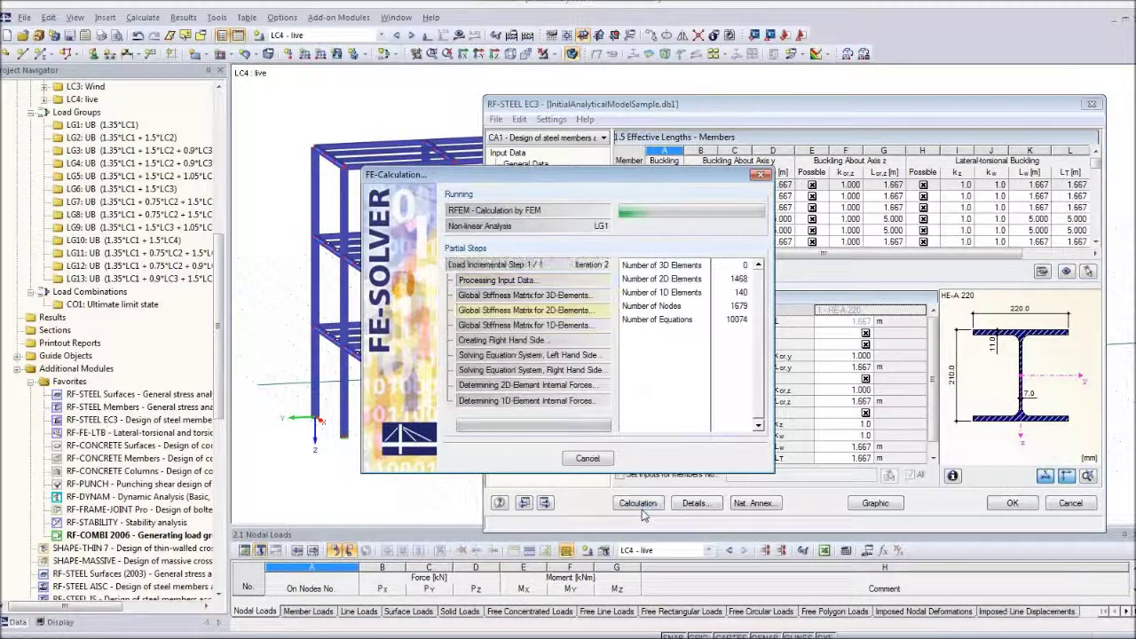
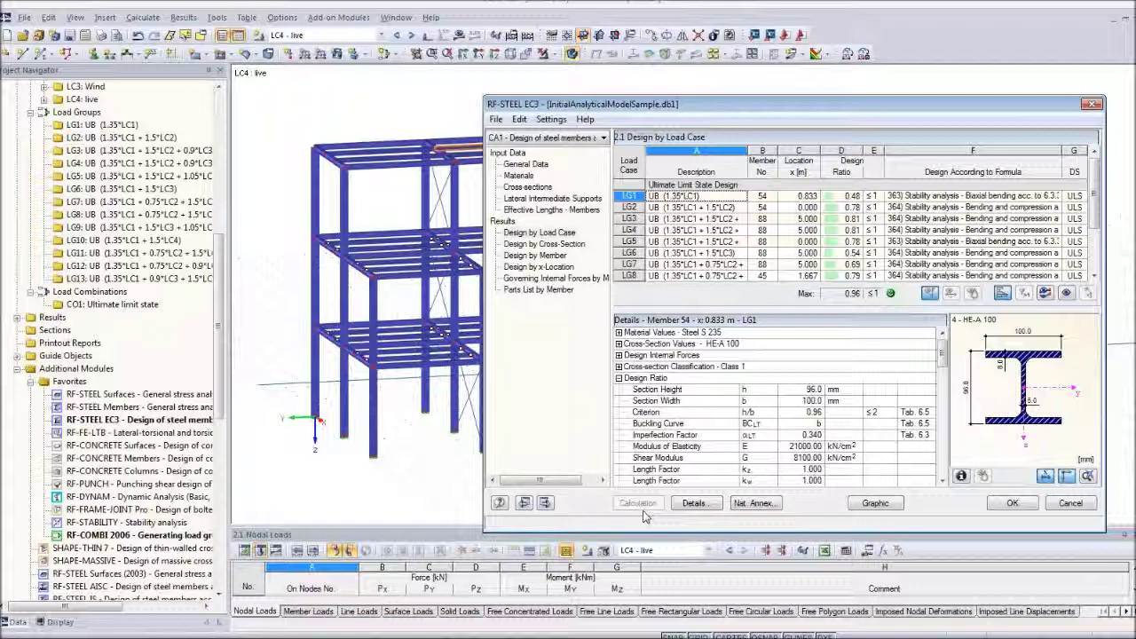
left_click_drag(818, 110, 637, 89)
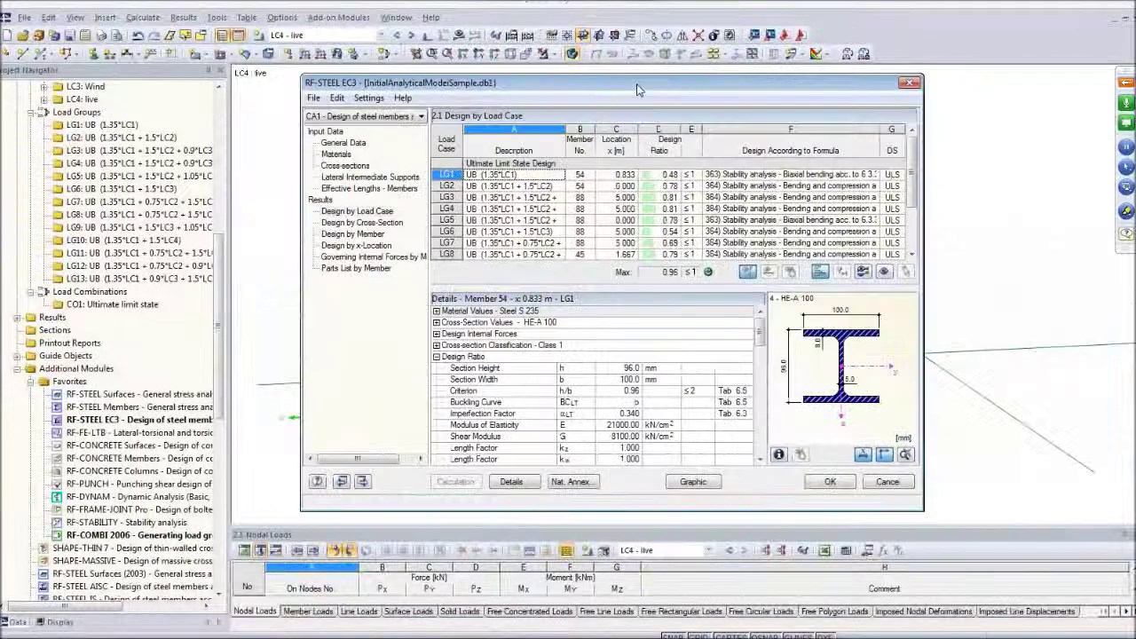
left_click(667, 209)
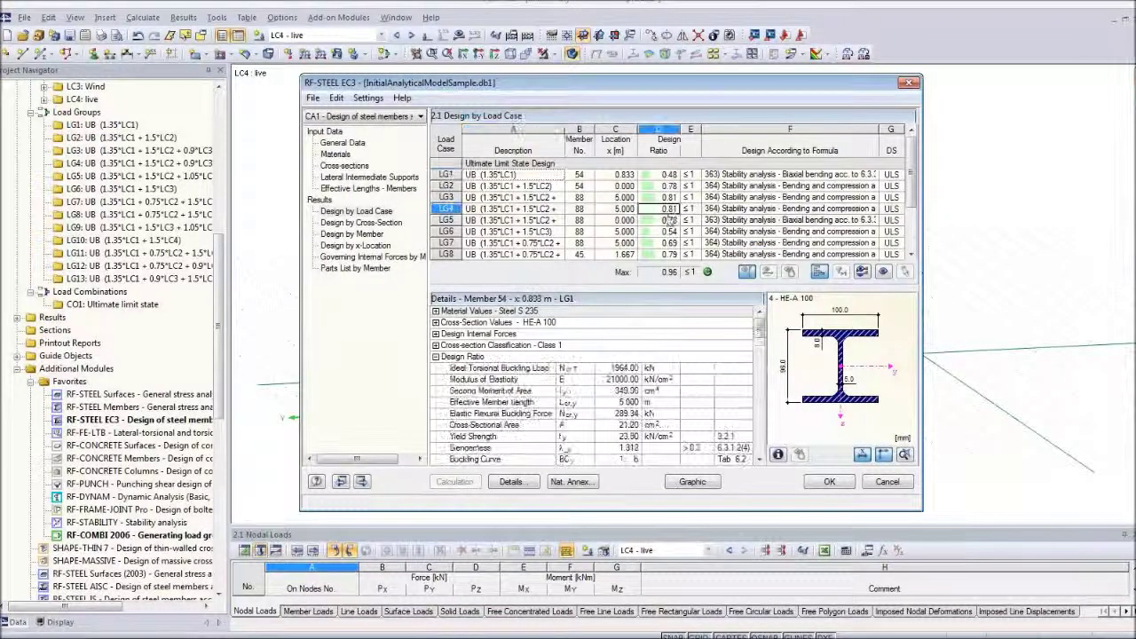
left_click(668, 219)
Step: Check the optimized cross-sections and which members in the model use HE-A 200, HE-A 120, HE-A 100 and IS 200/150/8/10
left_click(346, 165)
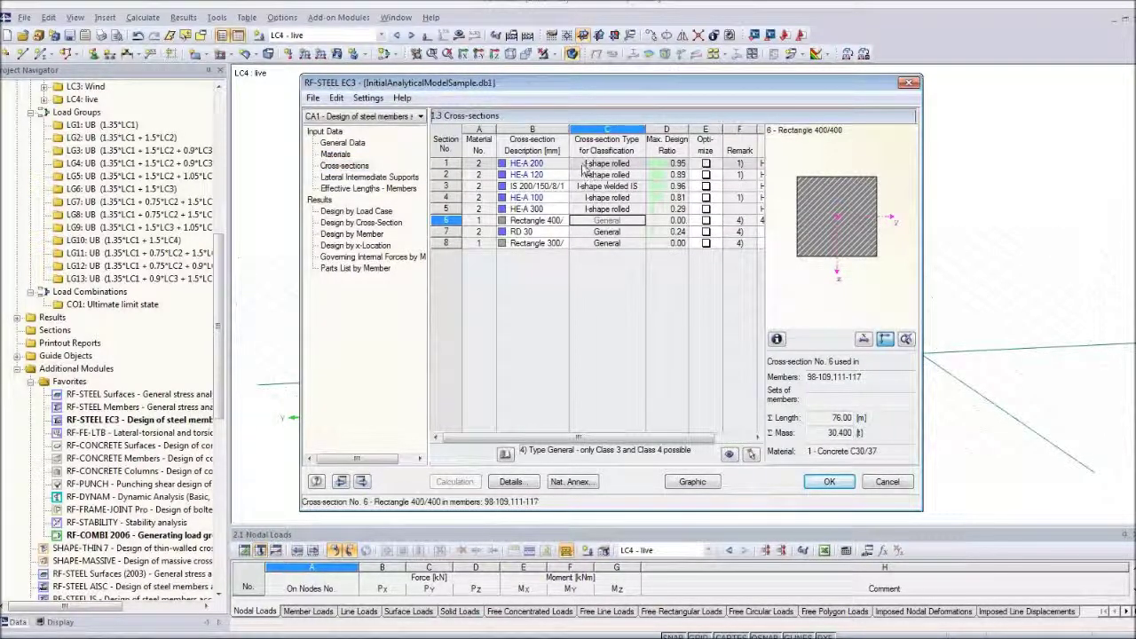
left_click_drag(546, 83, 776, 178)
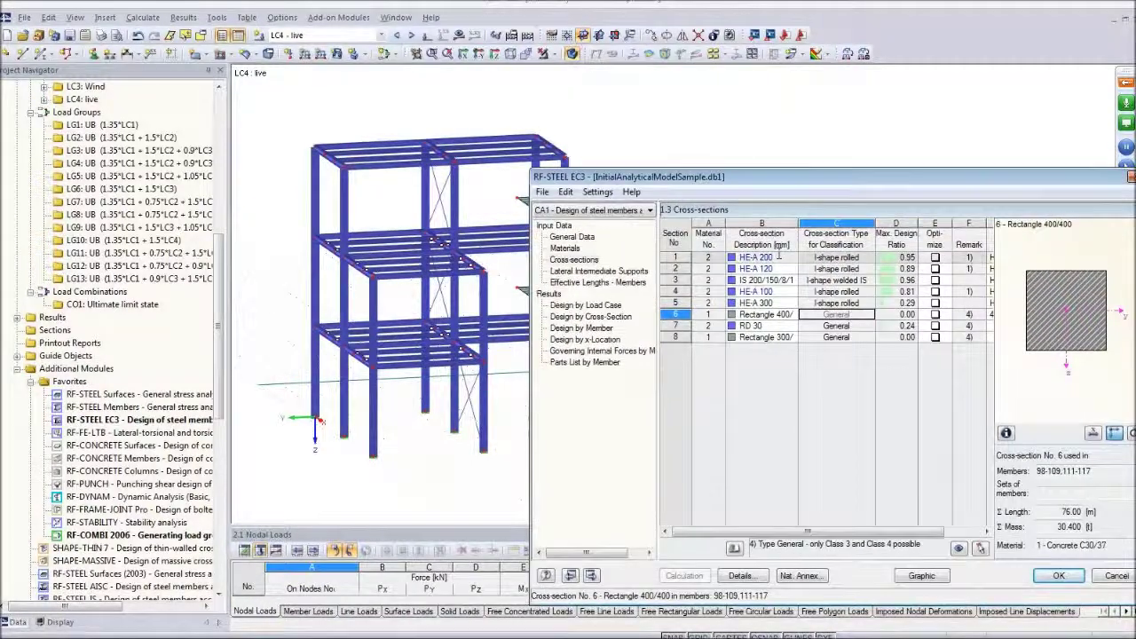
left_click(779, 256)
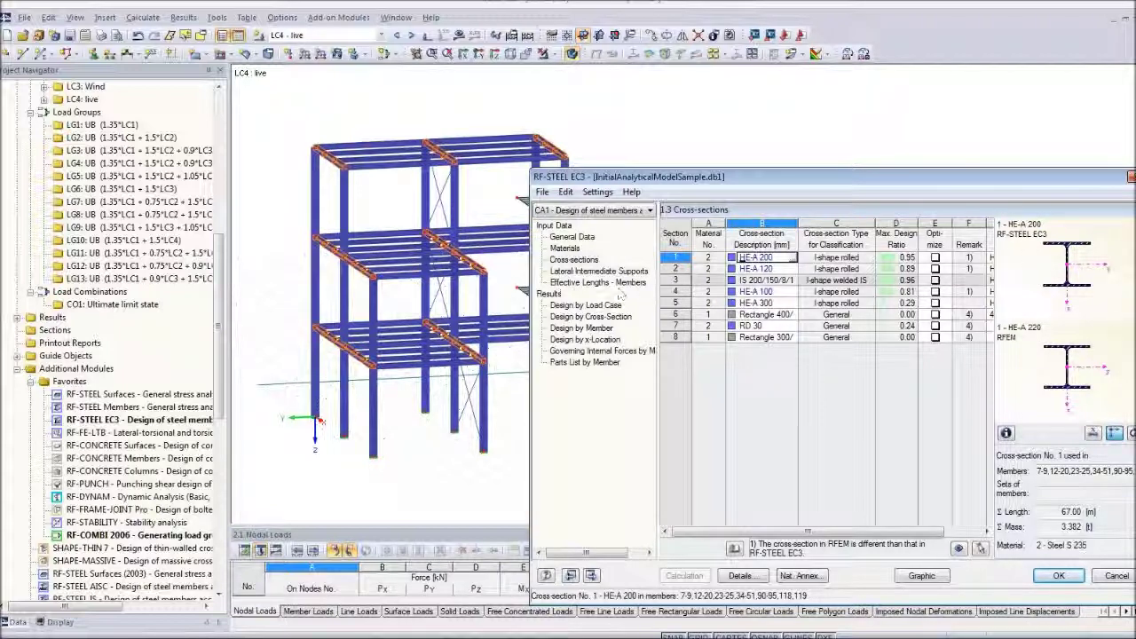
left_click(772, 268)
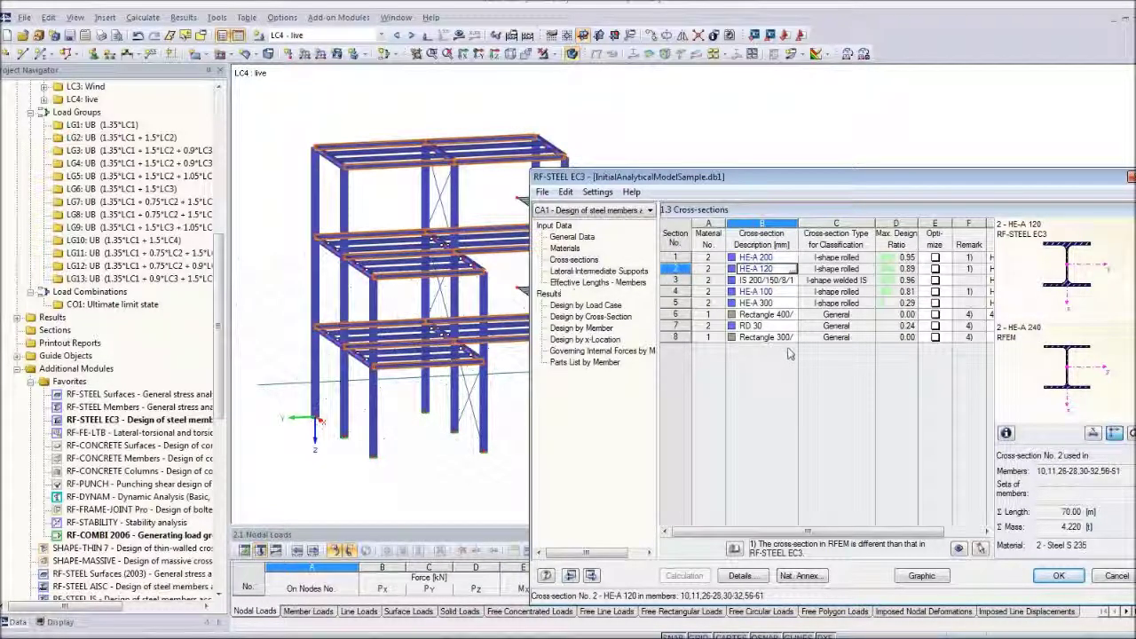
left_click(787, 291)
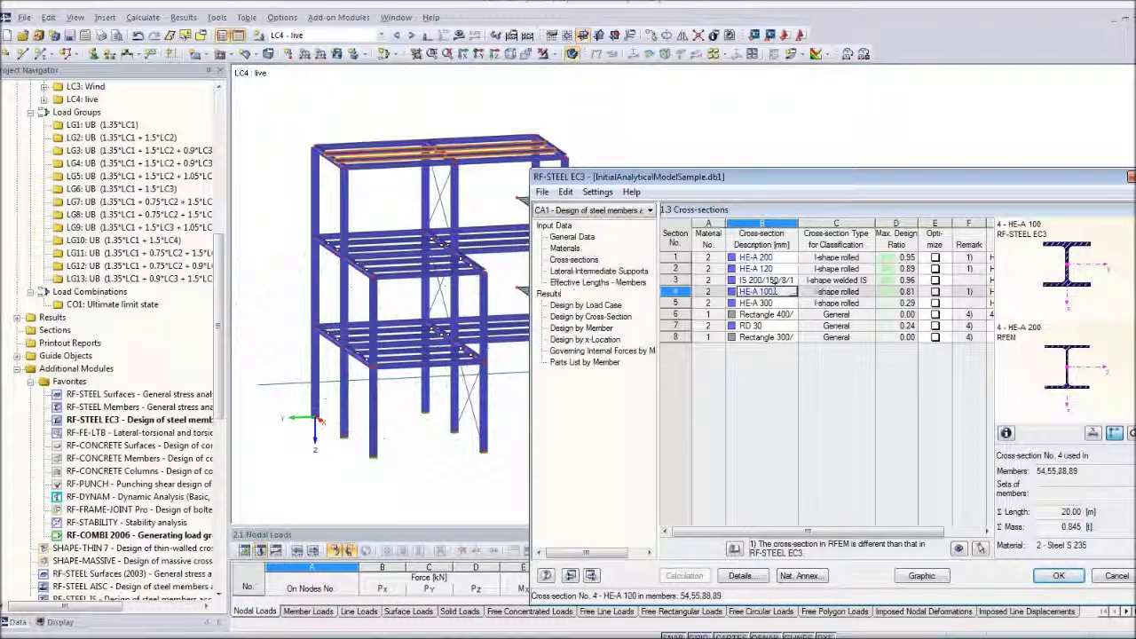
left_click(770, 280)
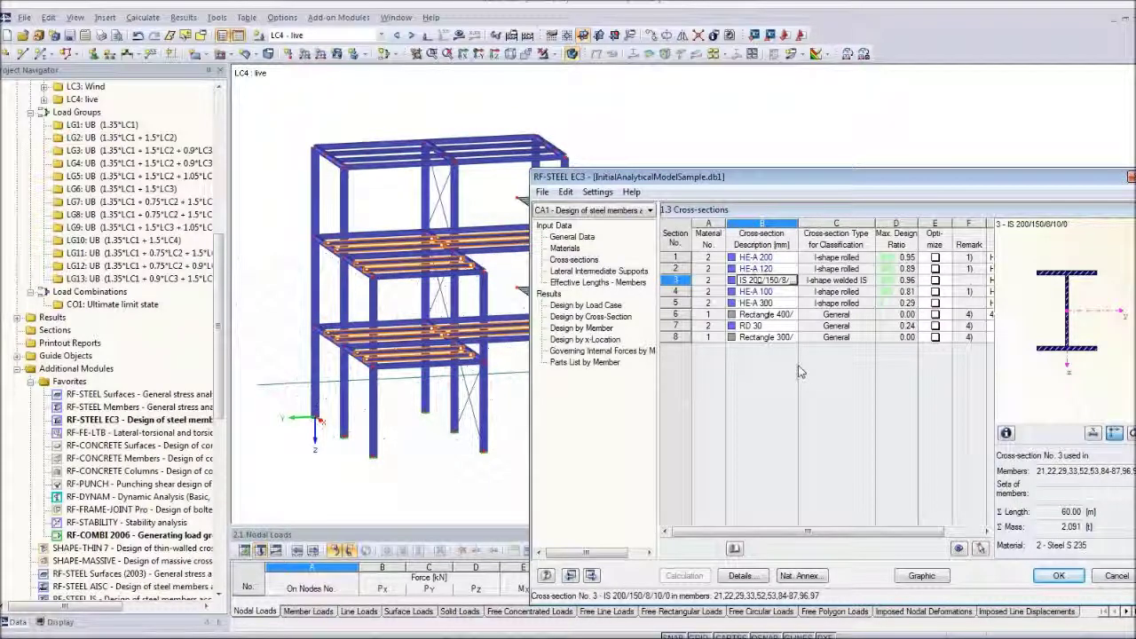
left_click_drag(767, 180, 605, 91)
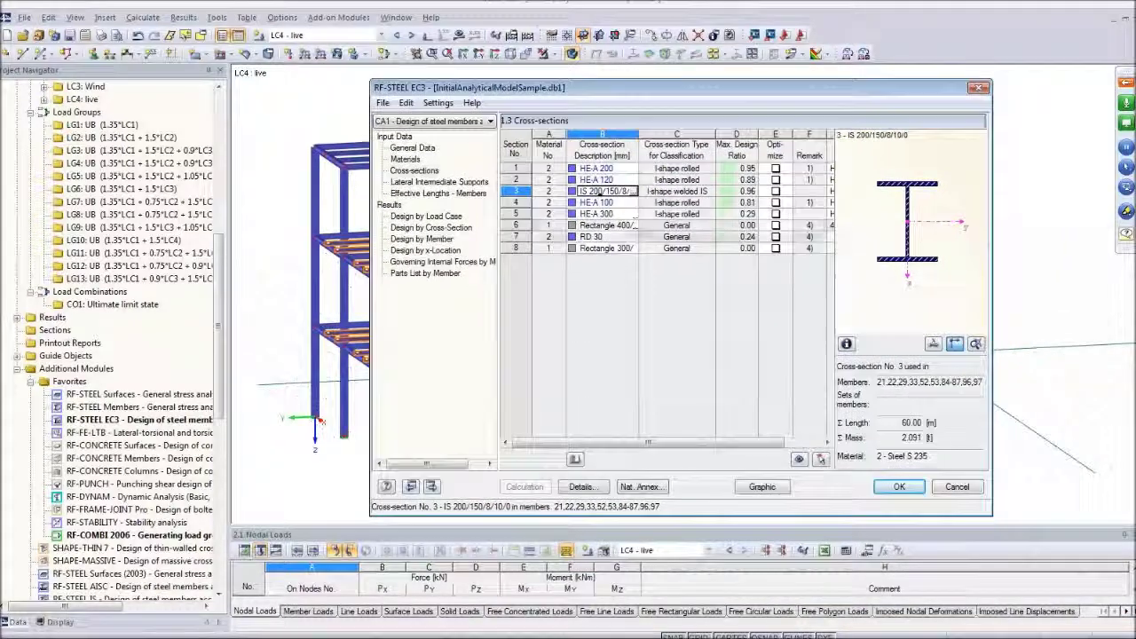
Step: Export all cross-sections to RFEM, accepting deletion of the existing results, and close RF-STEEL EC3 with its data kept
right_click(610, 214)
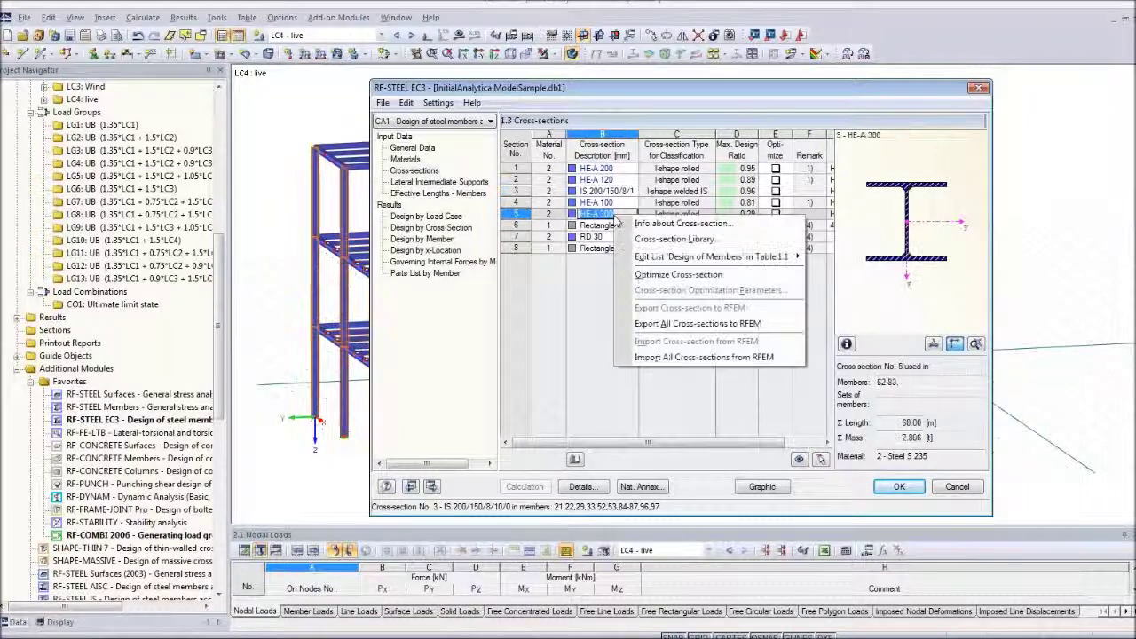
left_click(662, 331)
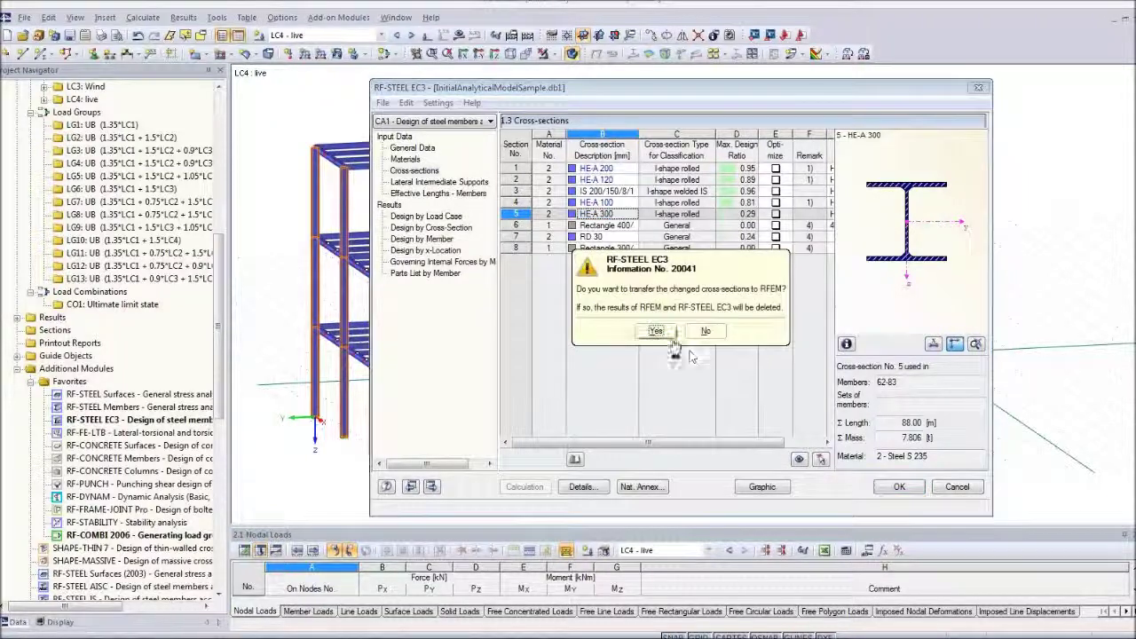
left_click(661, 352)
left_click(679, 362)
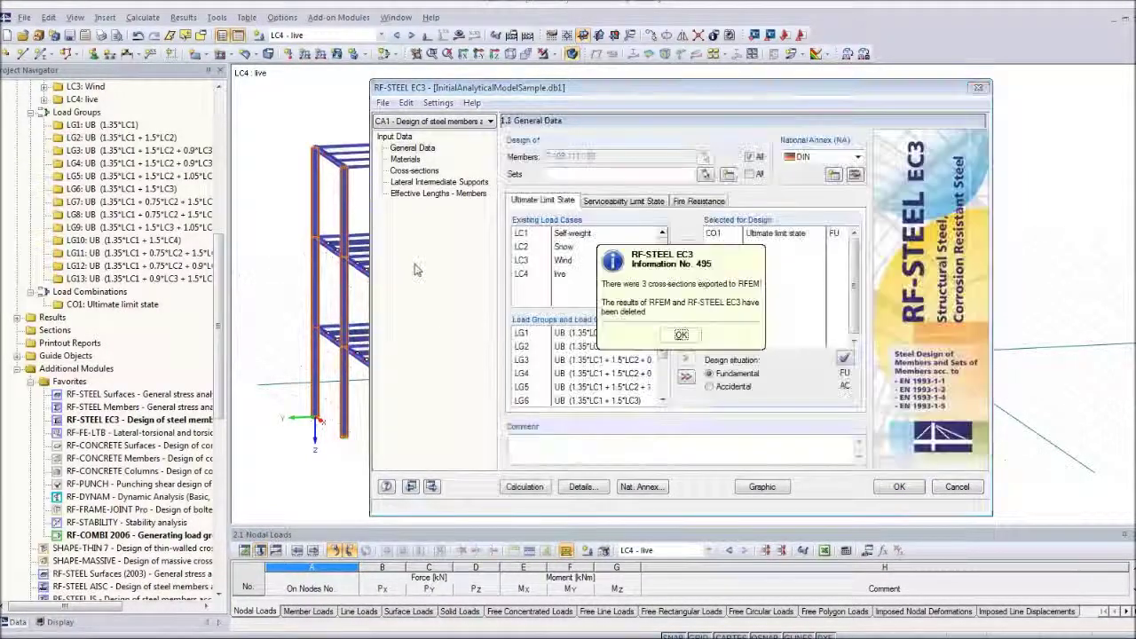
left_click(681, 335)
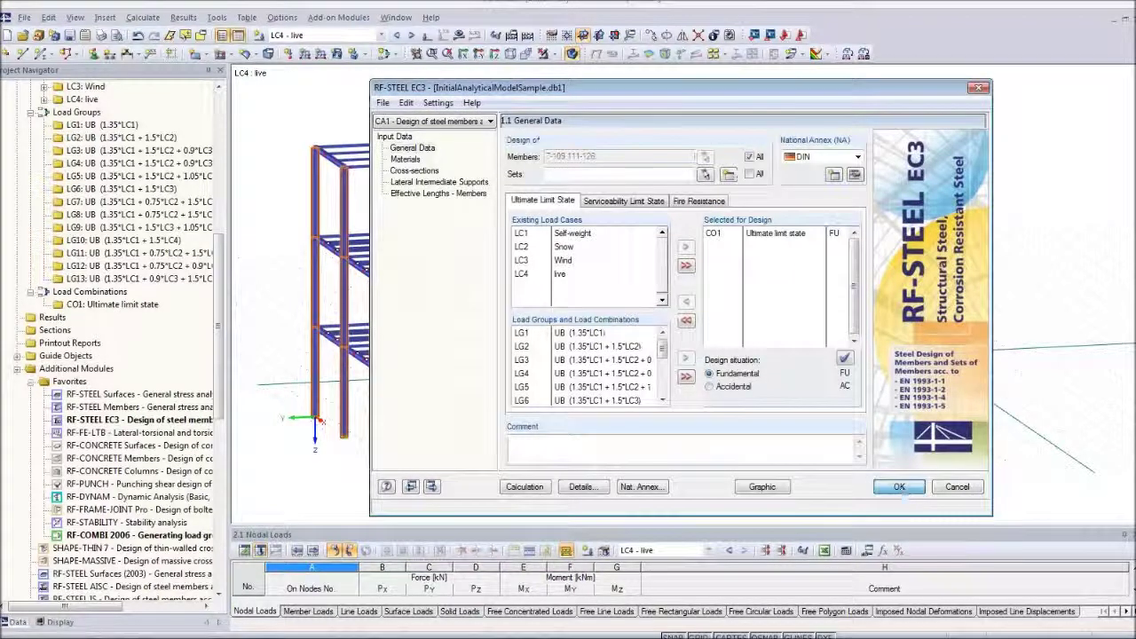
left_click(899, 486)
Step: Export the RFEM model to Tekla Structures as an update of the existing structure, including coordinates, materials, profiles and thicknesses
middle_click_drag(537, 431, 592, 435)
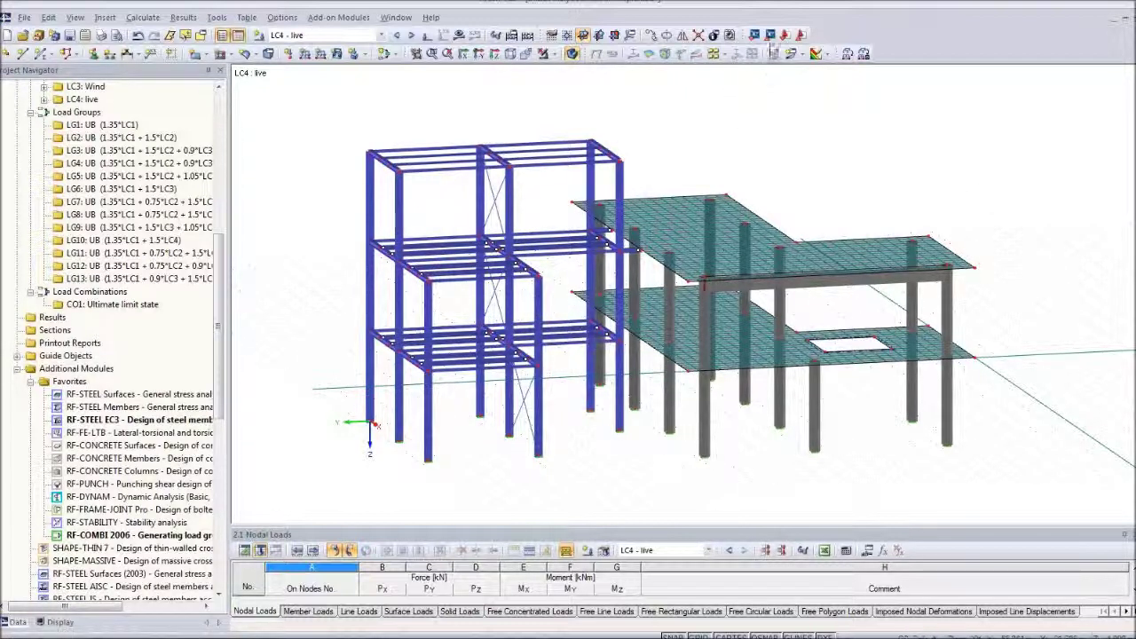
left_click(769, 36)
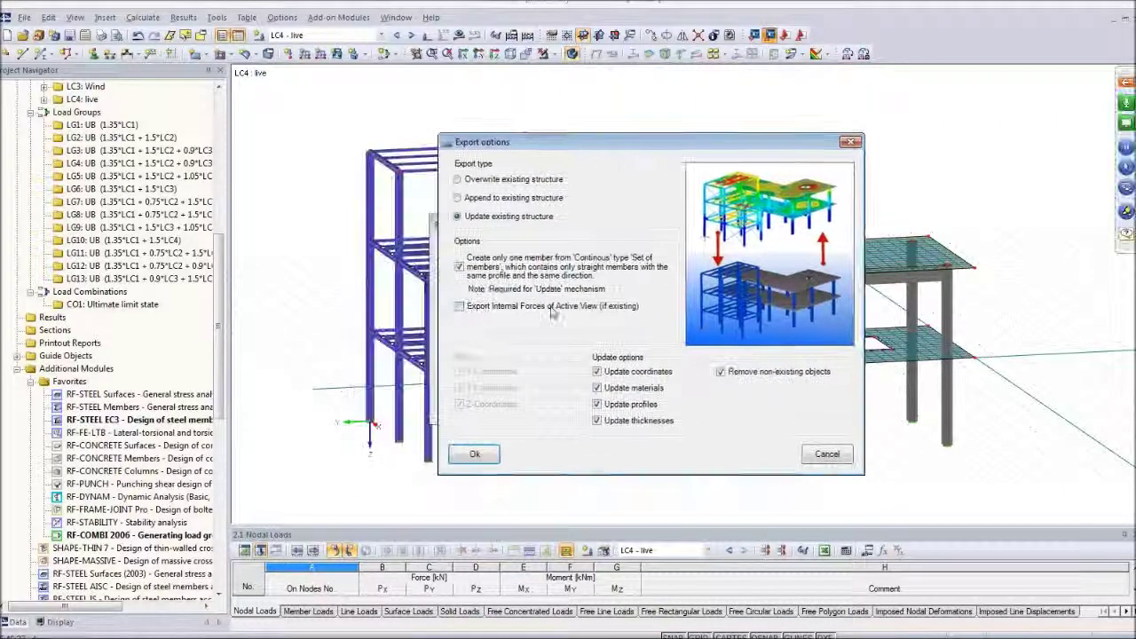
left_click(475, 455)
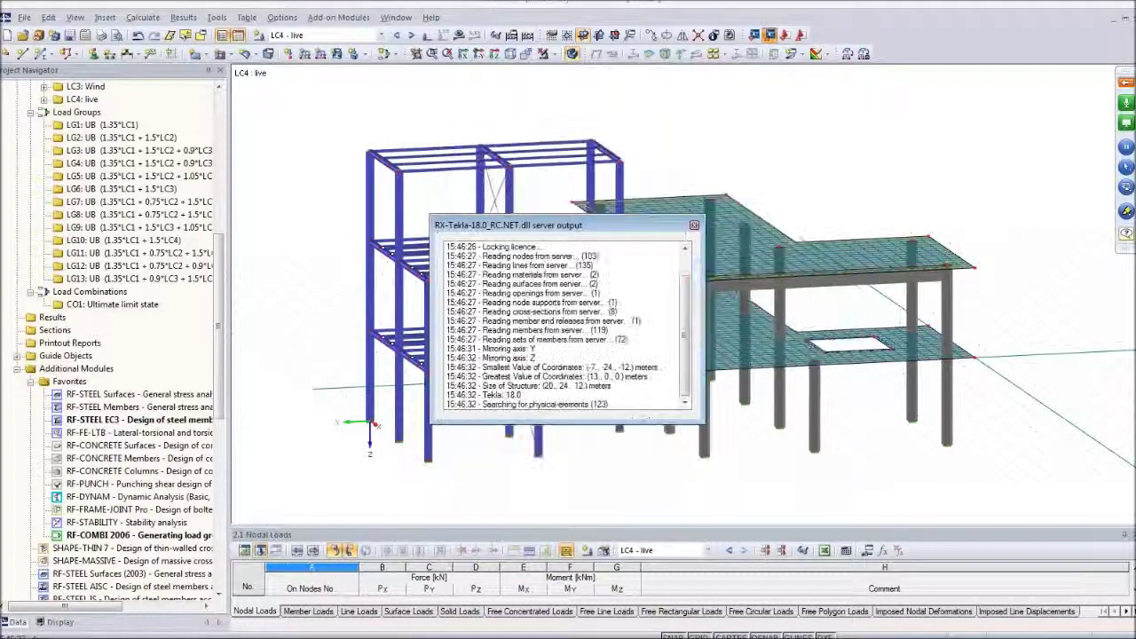
Step: Switch to Tekla Structures and inspect the updated beams and their connections to the columns throughout the steel frame
mouse_move(388, 633)
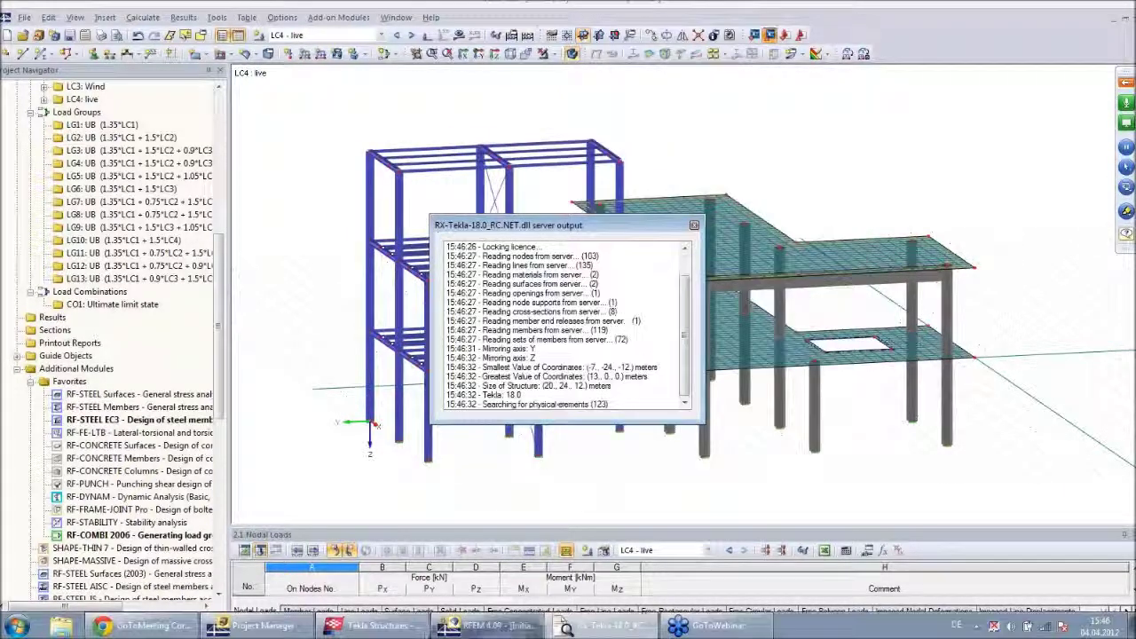
left_click(384, 631)
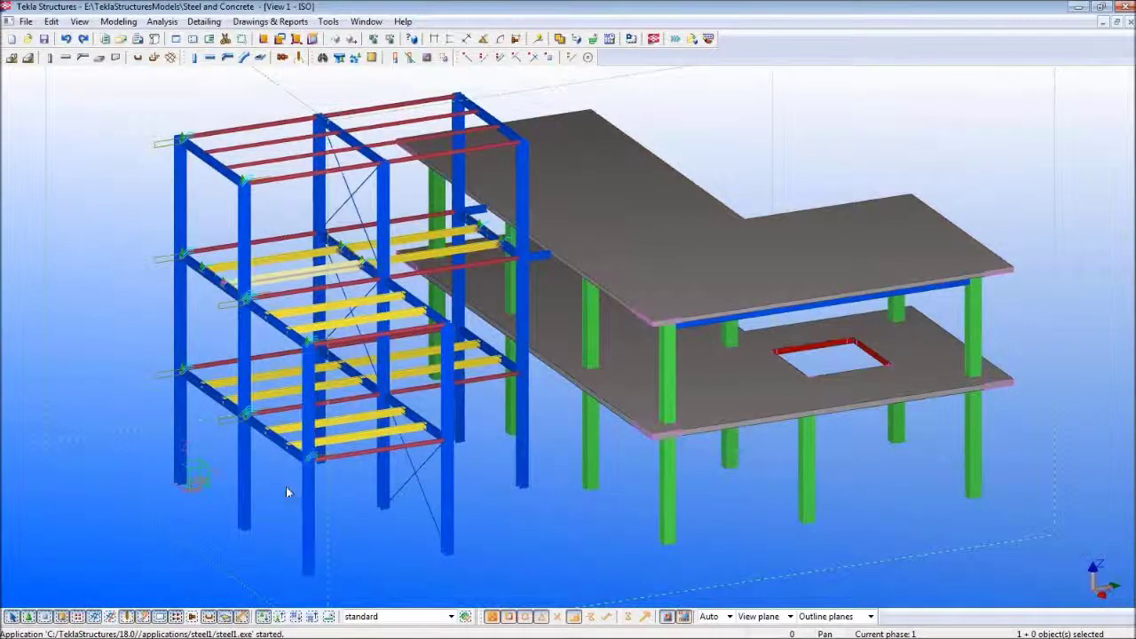
scroll(286, 487, "up", 5)
scroll(238, 411, "up", 6)
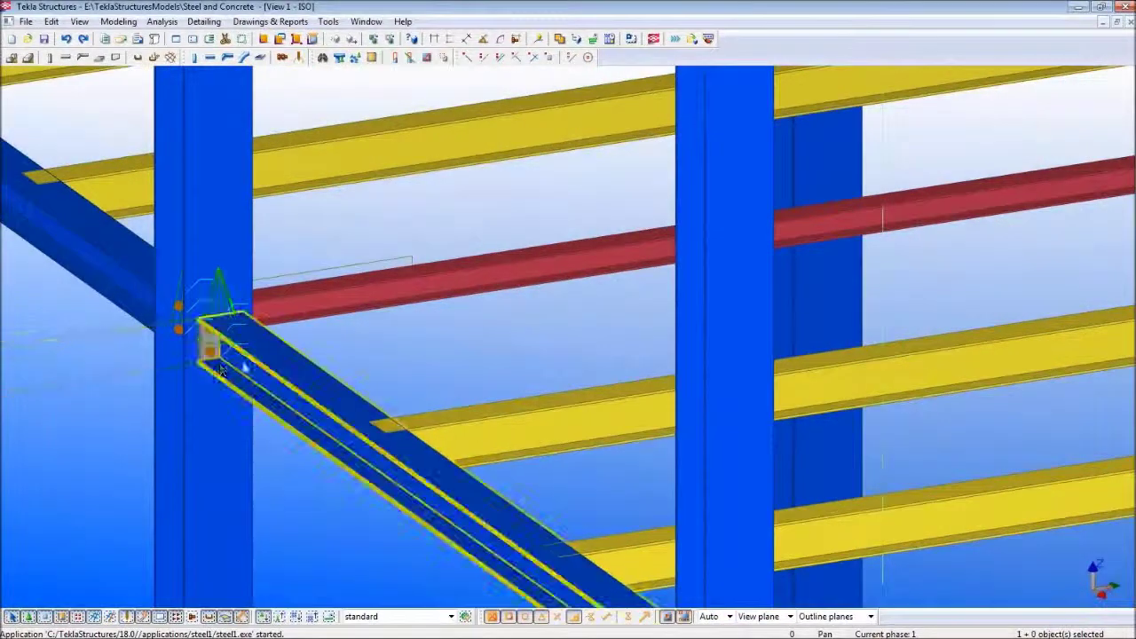
scroll(194, 423, "down", 8)
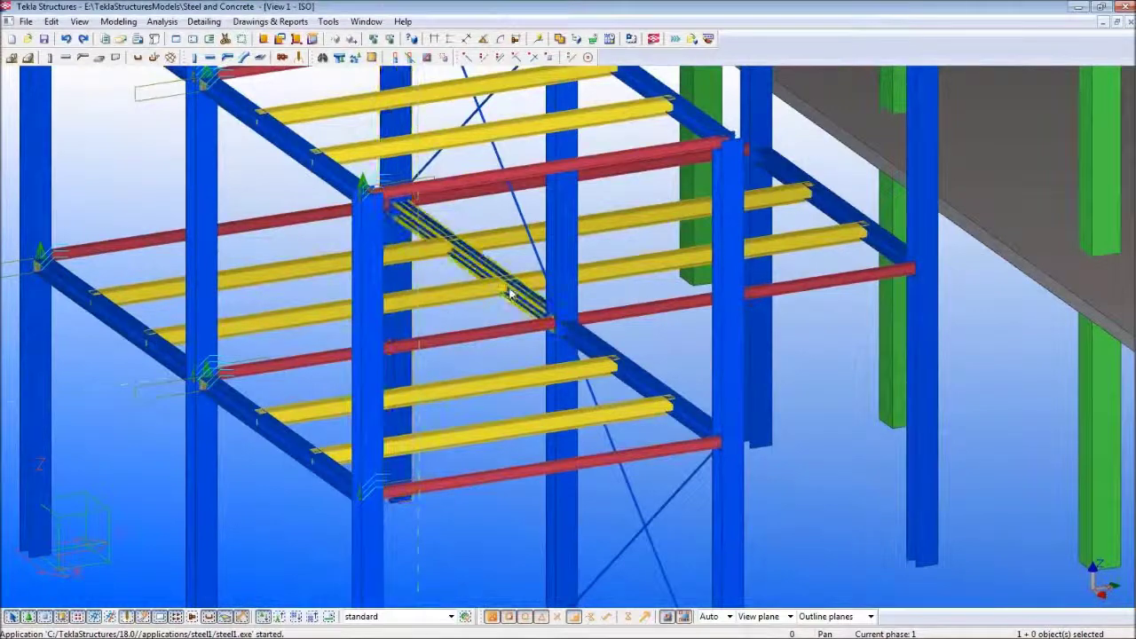
scroll(506, 285, "up", 6)
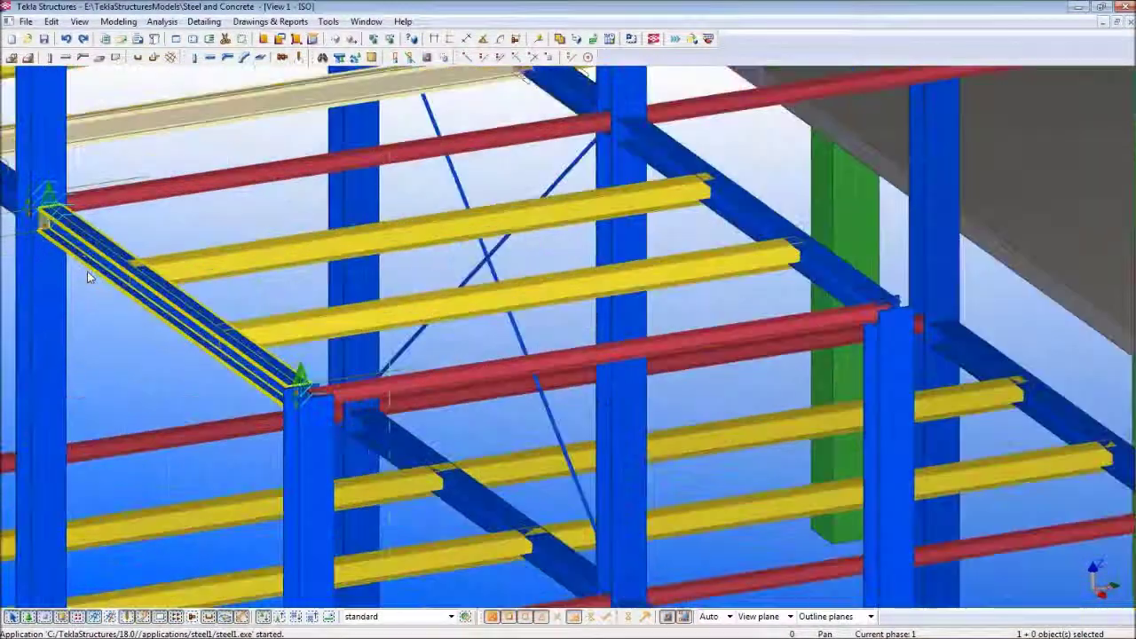
scroll(62, 229, "down", 10)
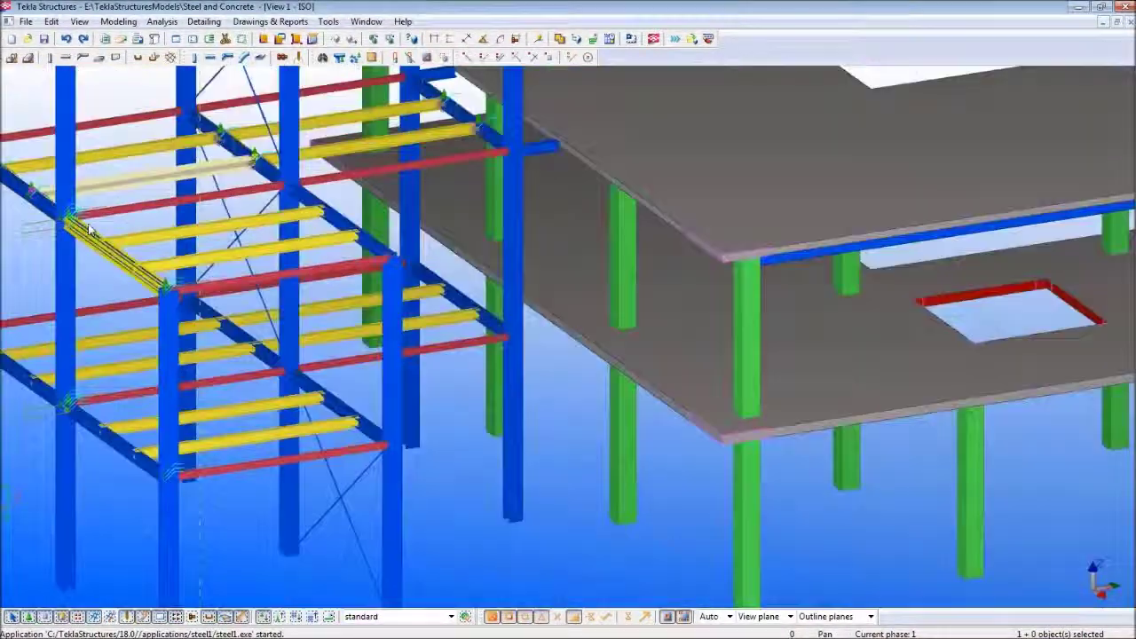
scroll(335, 393, "down", 3)
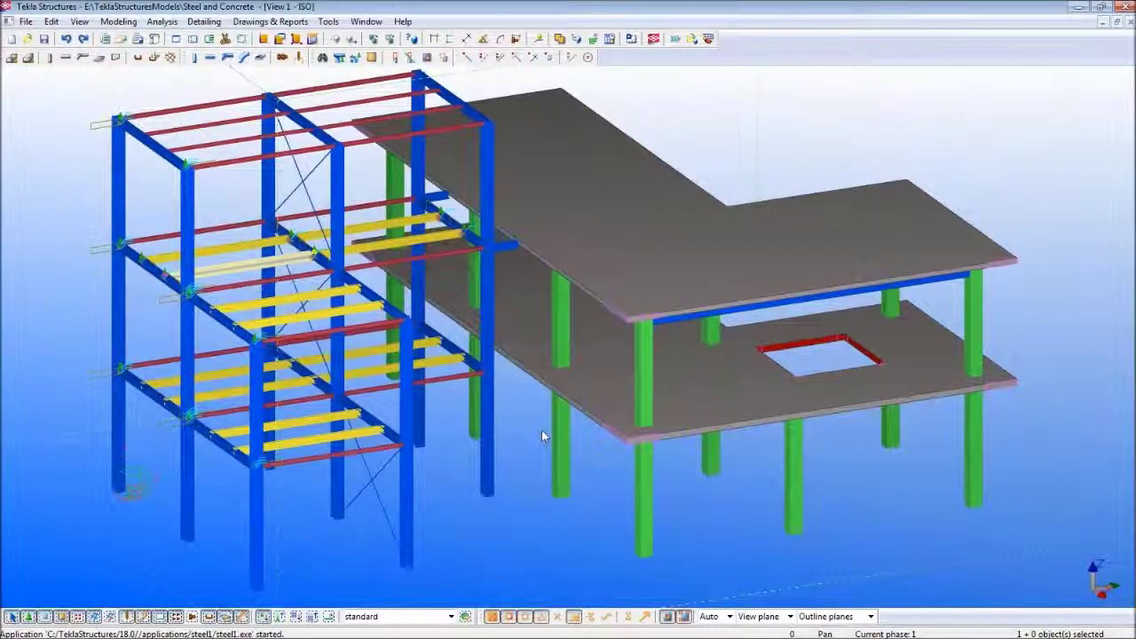
scroll(541, 430, "down", 2)
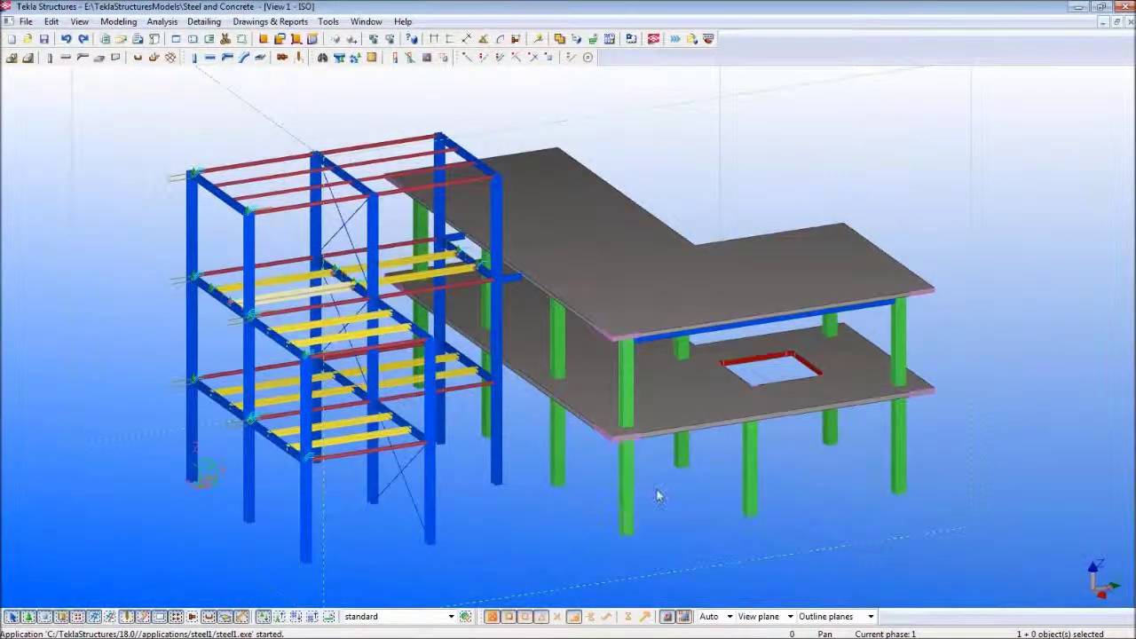
middle_click_drag(717, 504, 692, 515, "ctrl")
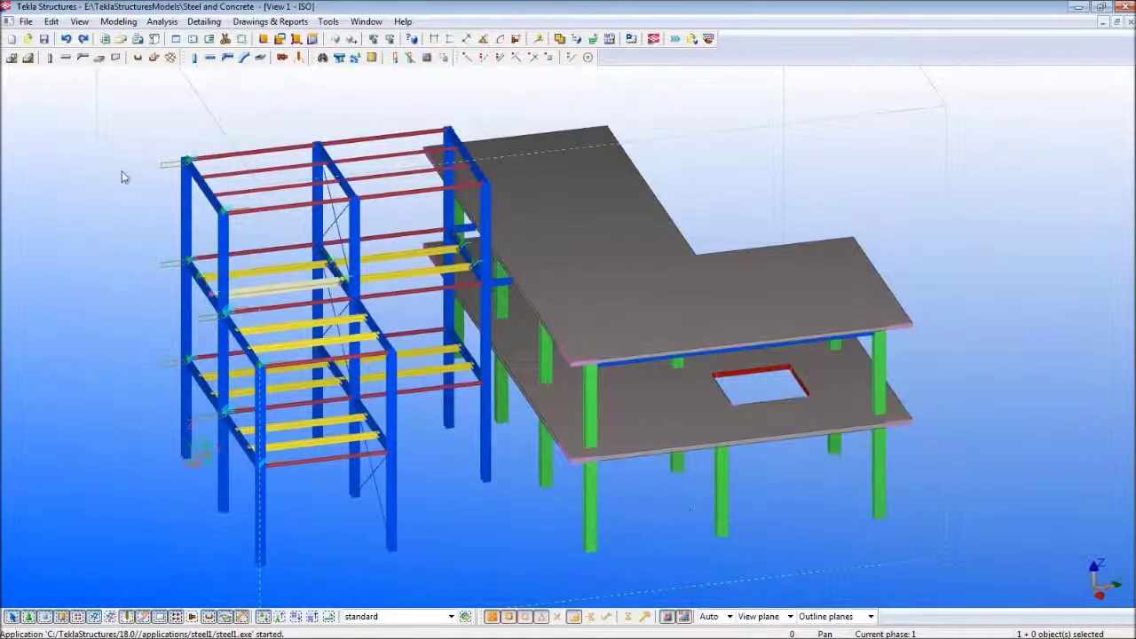
scroll(393, 235, "up", 4)
scroll(372, 266, "down", 4)
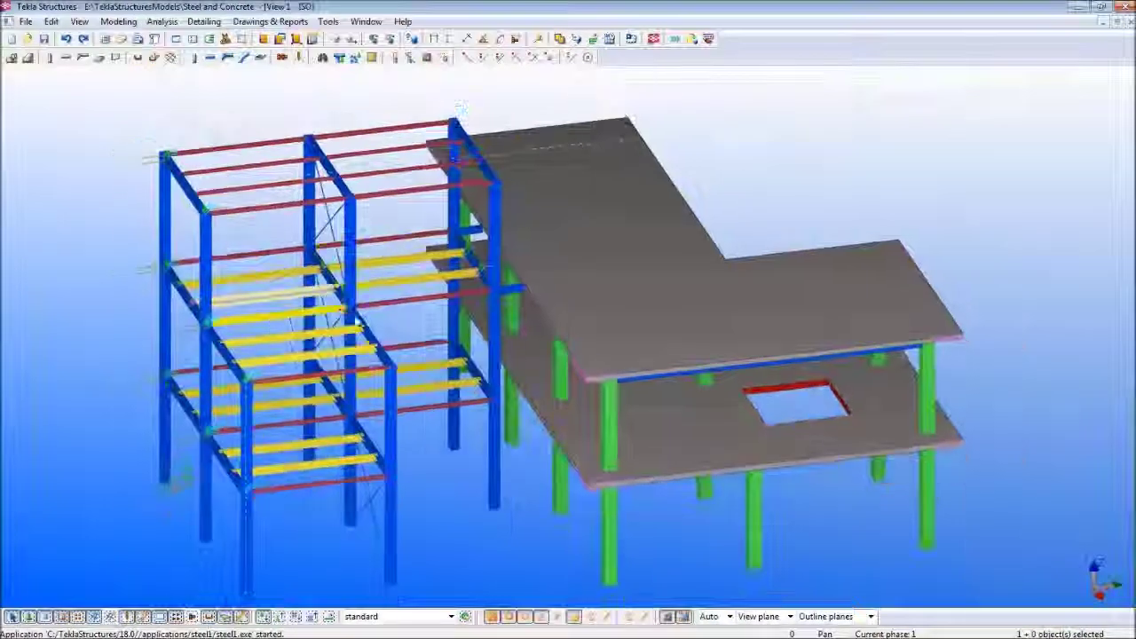
scroll(351, 301, "up", 3)
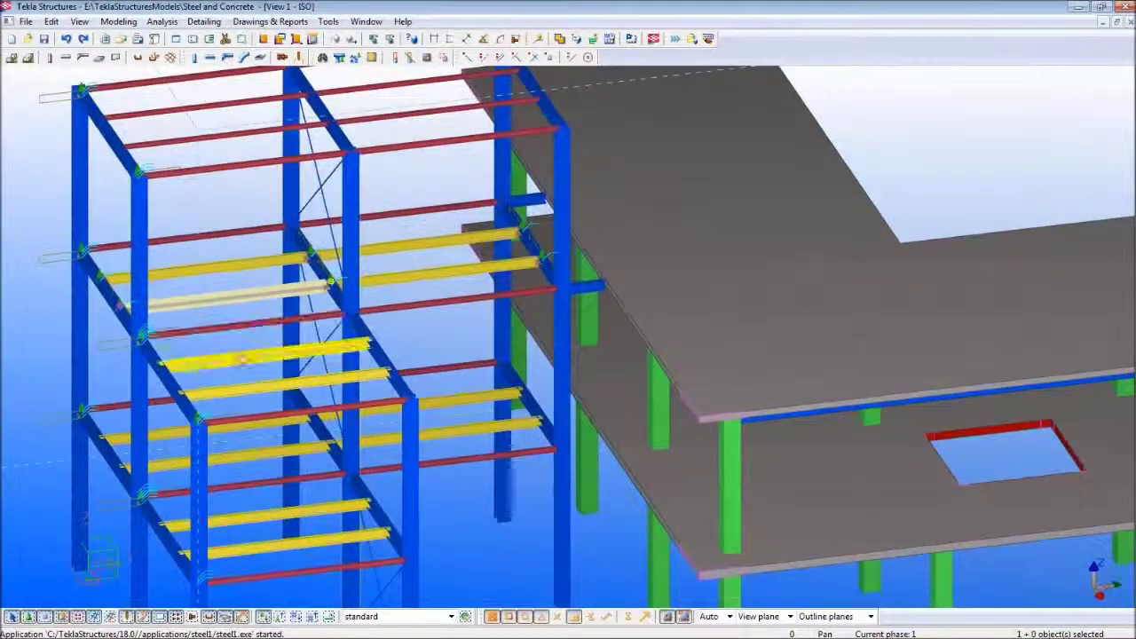
Step: Inspect the updated Tekla model, checking the upper concrete slab's thickness and the top-storey edge beam's profile in their properties
scroll(330, 282, "up", 4)
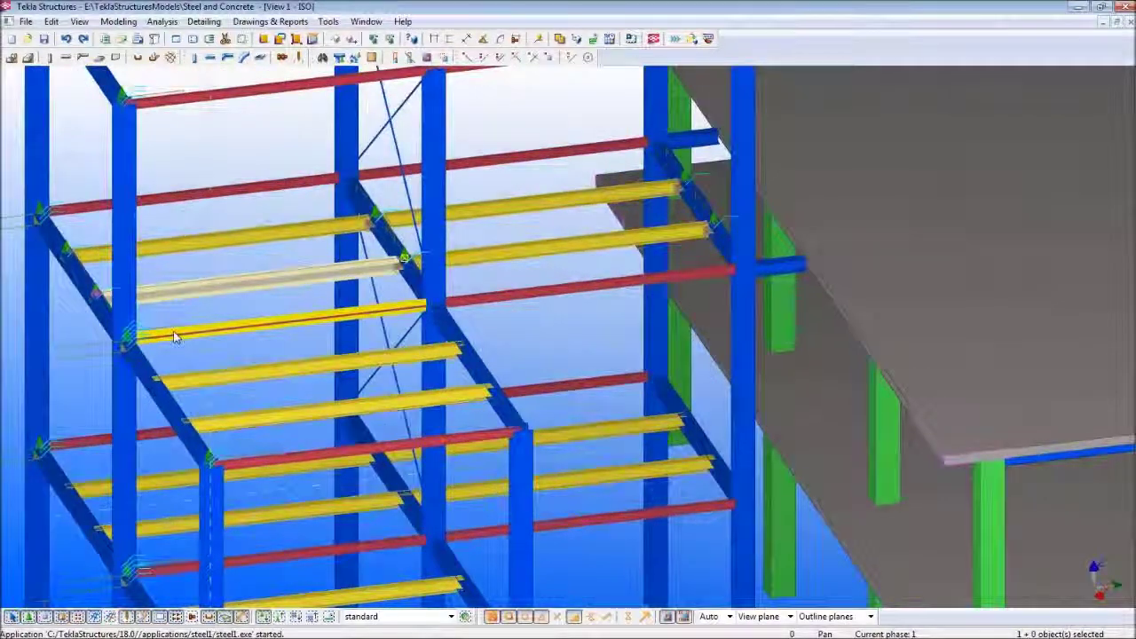
scroll(646, 362, "down", 3)
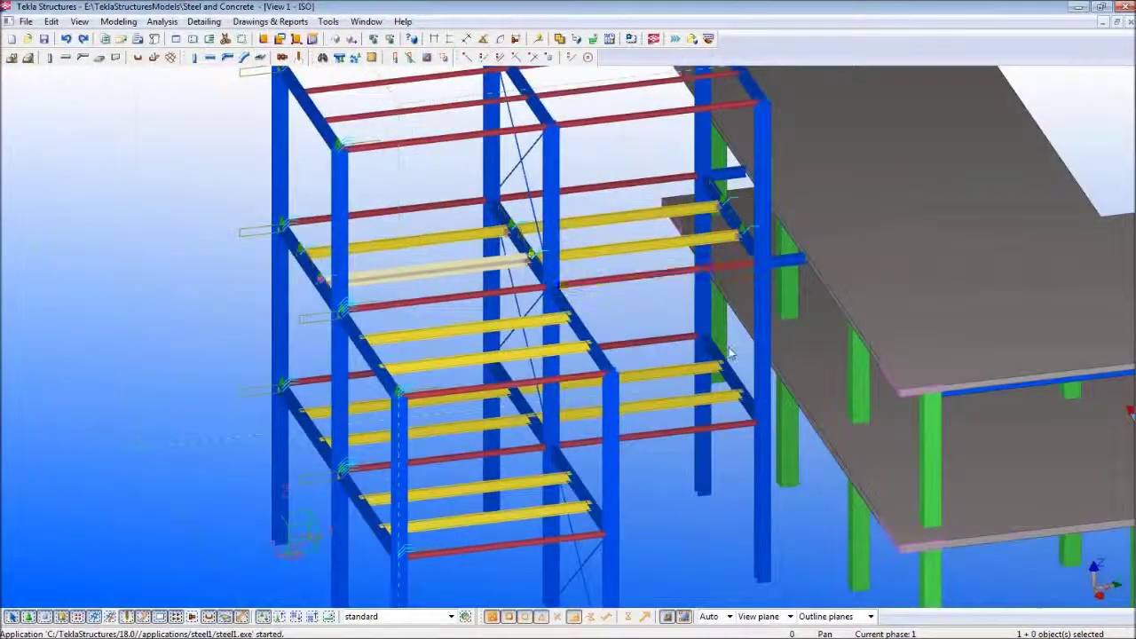
scroll(646, 362, "up", 1)
scroll(646, 362, "down", 3)
scroll(444, 397, "up", 2)
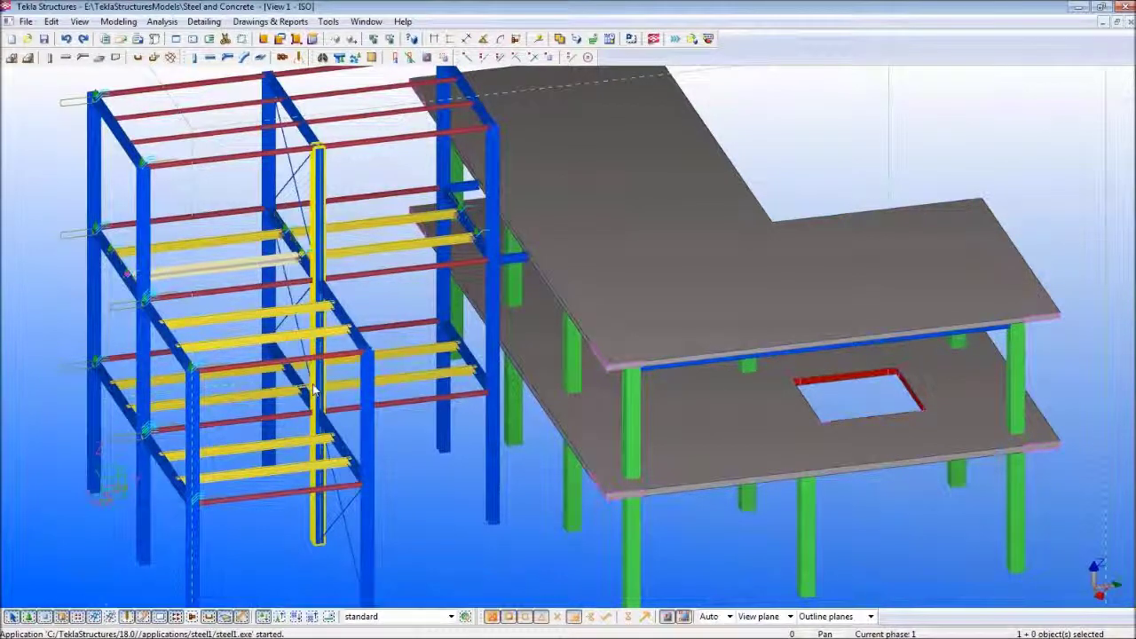
middle_click_drag(312, 389, 613, 328, "ctrl")
double_click(674, 259)
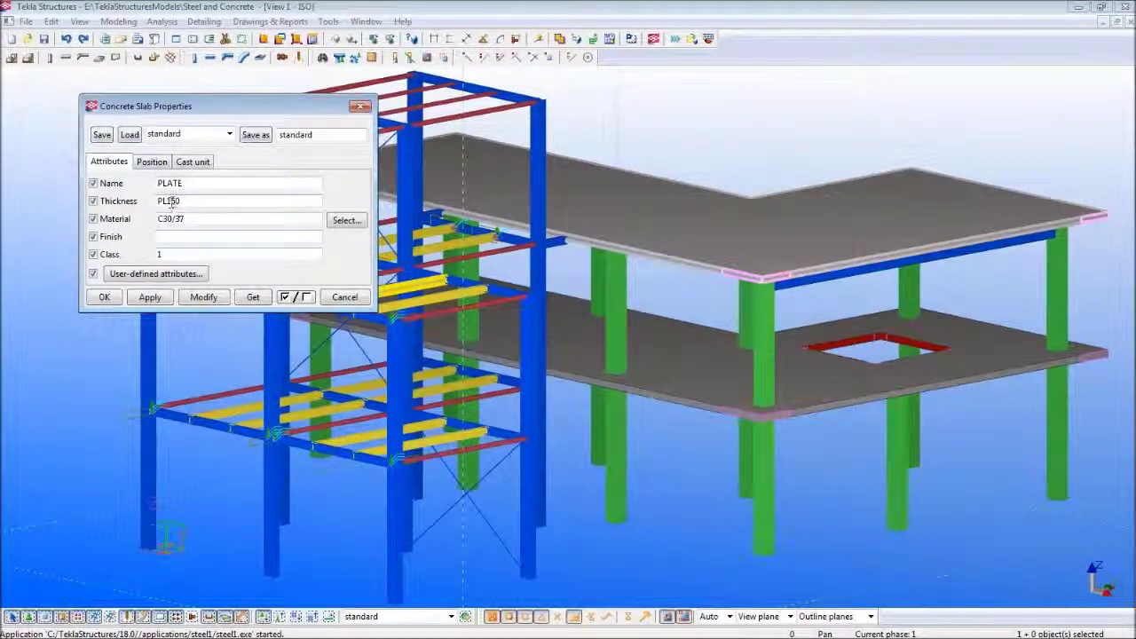
left_click(344, 298)
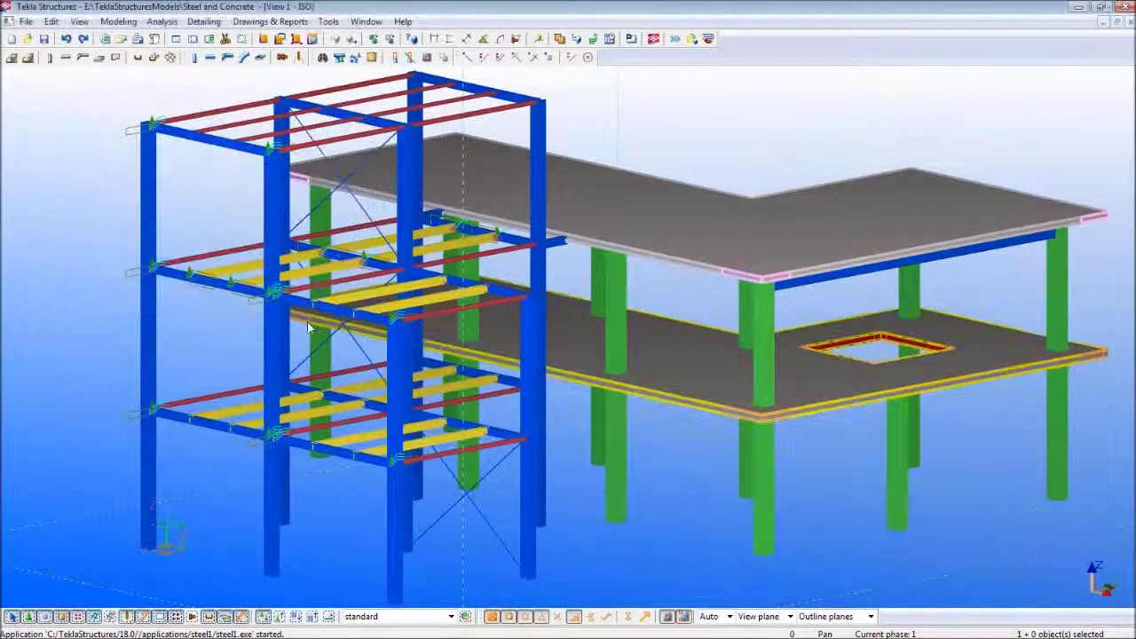
double_click(194, 123)
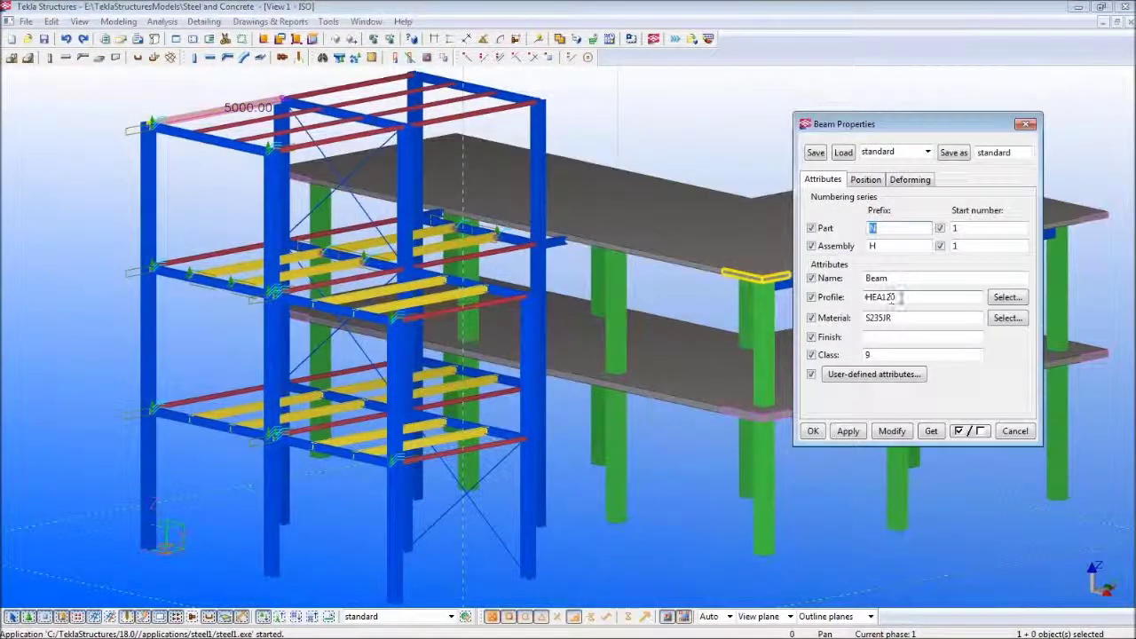
left_click(1015, 430)
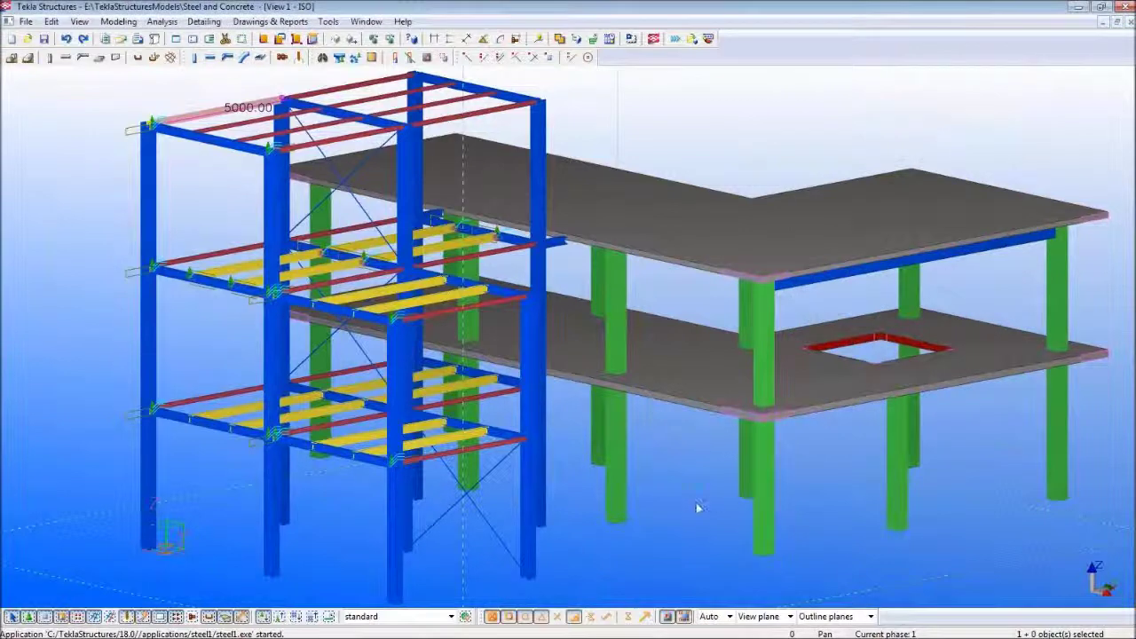
middle_click_drag(663, 499, 592, 450)
scroll(590, 442, "down", 2)
Step: Switch to RFEM and select load combination CO1 (Ultimate limit state) for design in RF-CONCRETE Surfaces
mouse_move(573, 637)
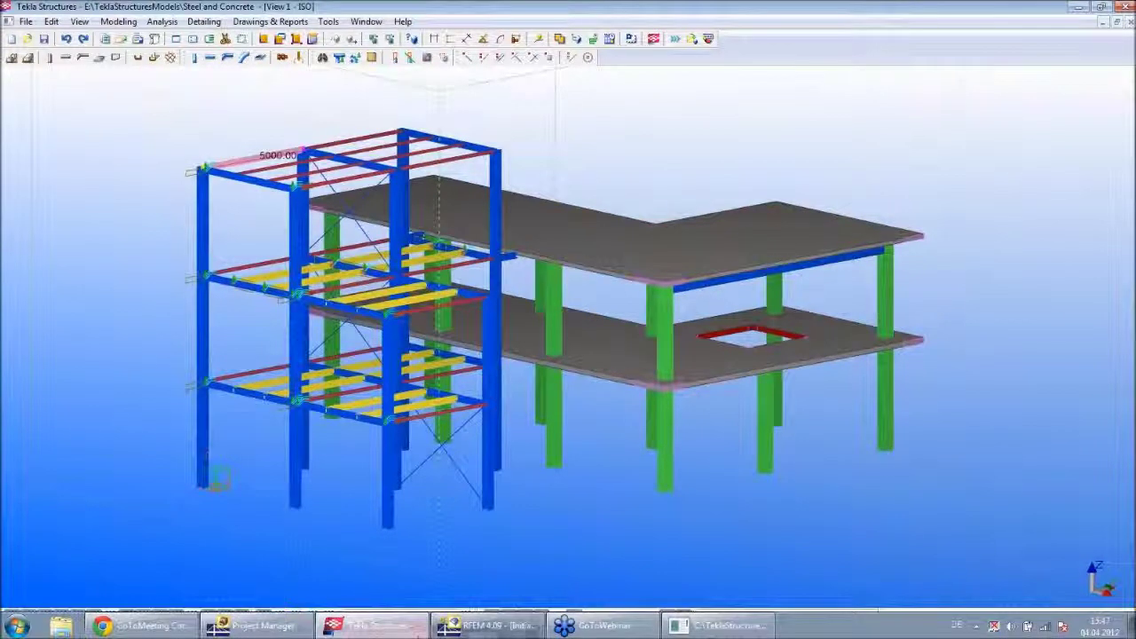
left_click(484, 627)
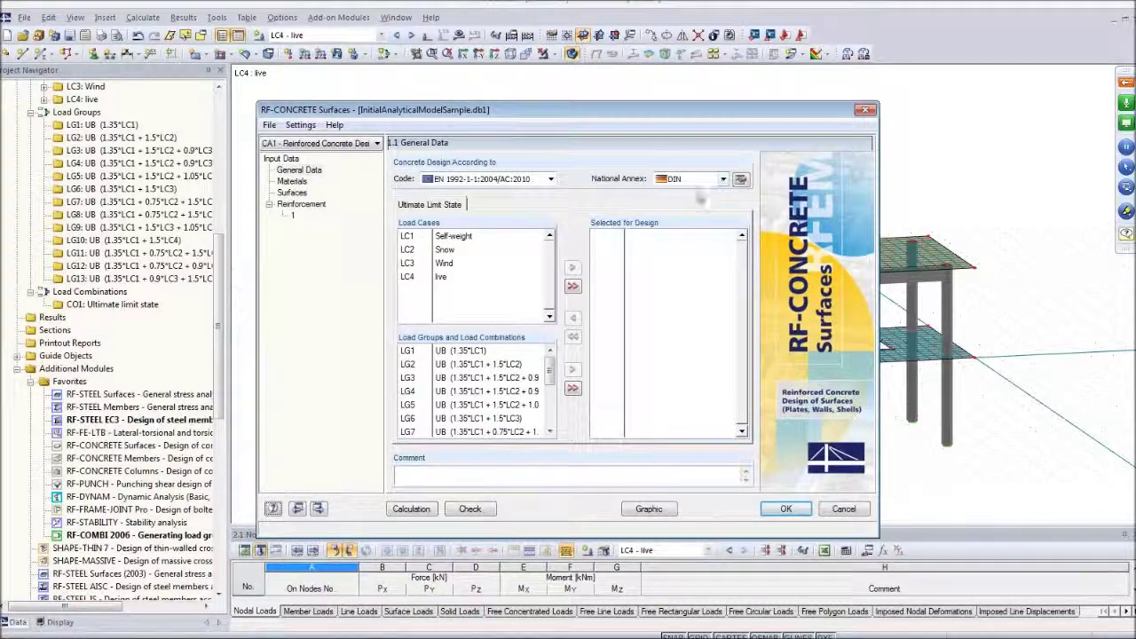
left_click_drag(548, 374, 550, 417)
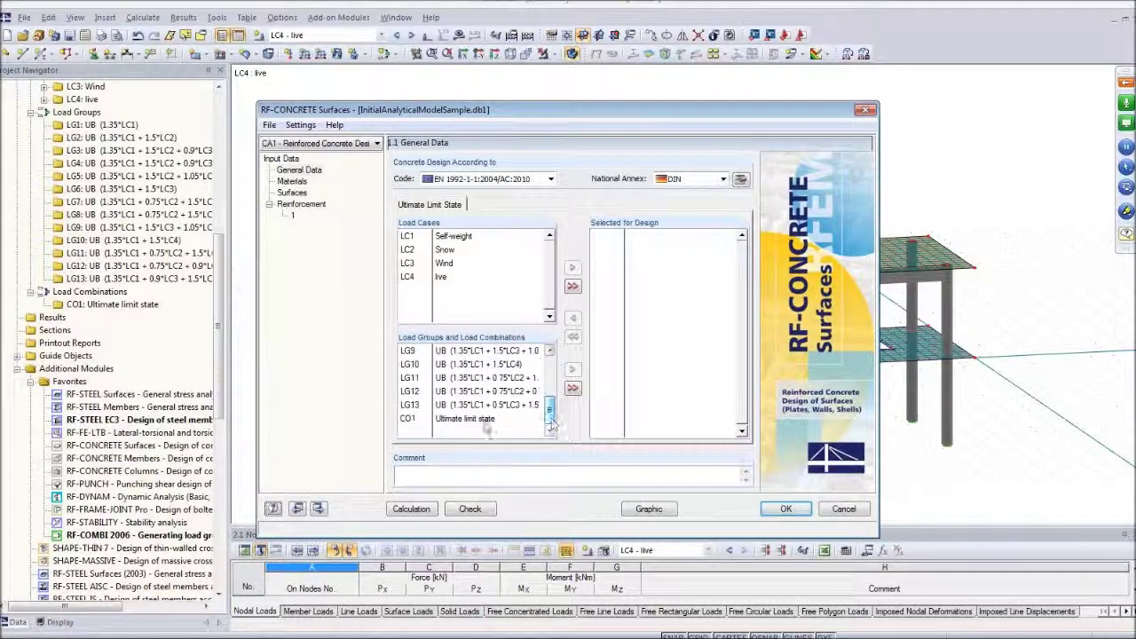
double_click(485, 420)
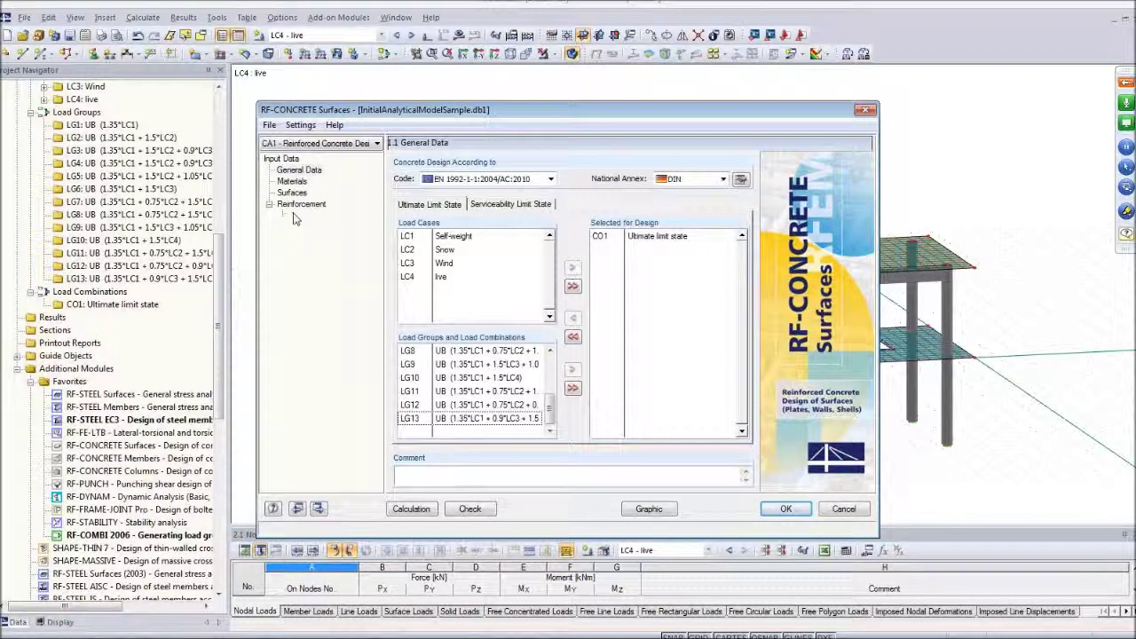
Step: Review the longitudinal reinforcement settings of reinforcement group 1 and run the RF-CONCRETE Surfaces calculation
left_click(294, 215)
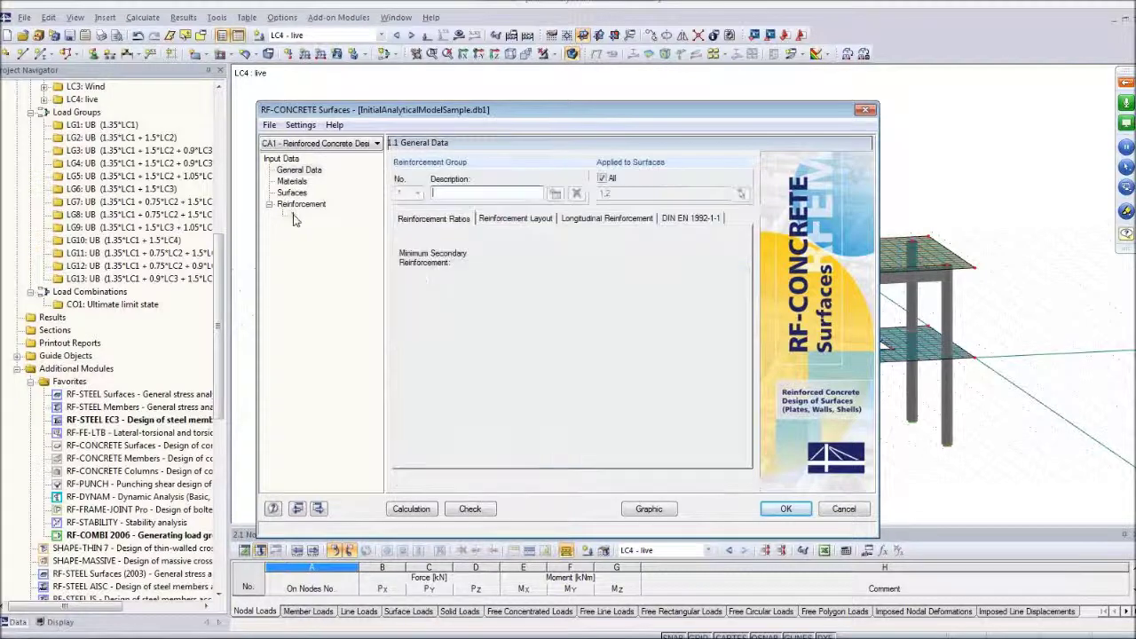
left_click(603, 218)
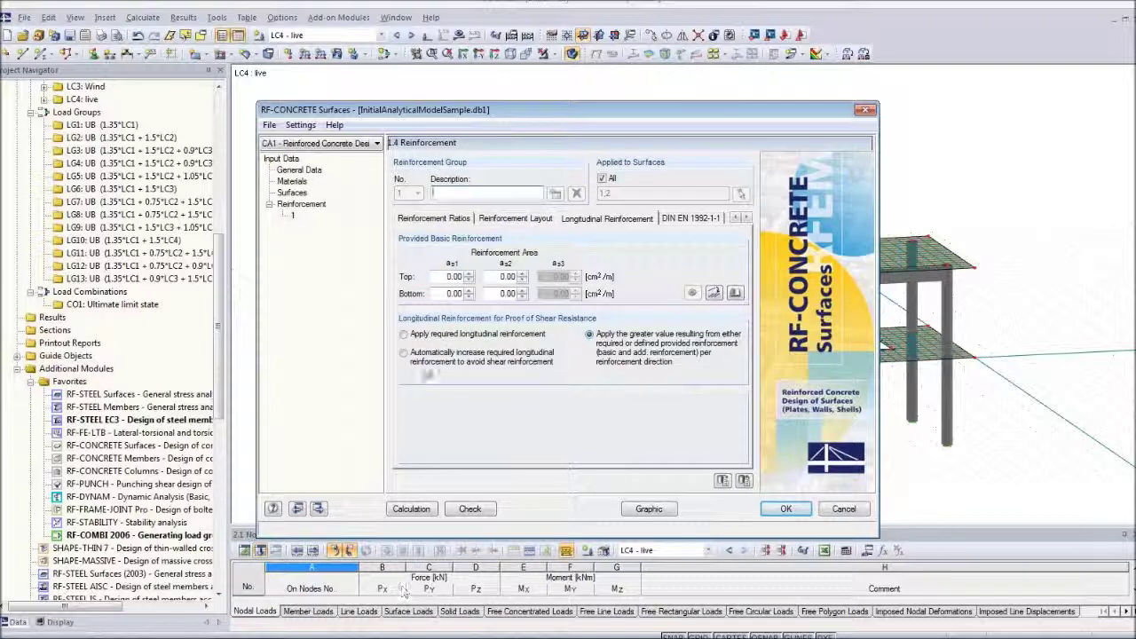
left_click(411, 508)
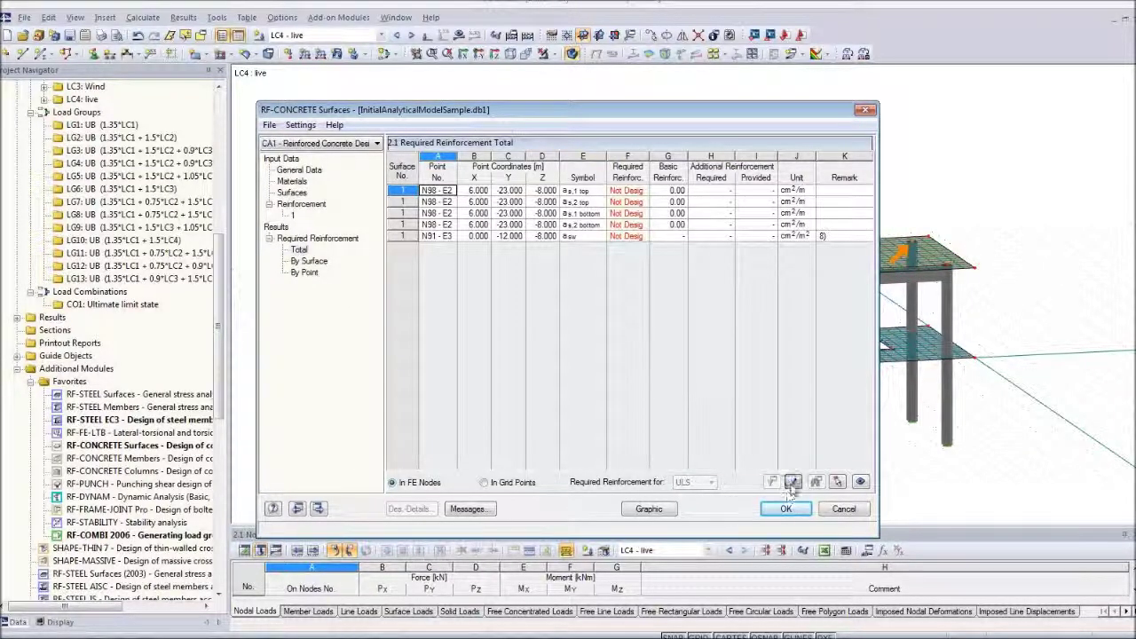
Step: Display the required reinforcement a-s,1 bottom graphically on both slabs, with the members shown as wireframe lines
left_click(649, 508)
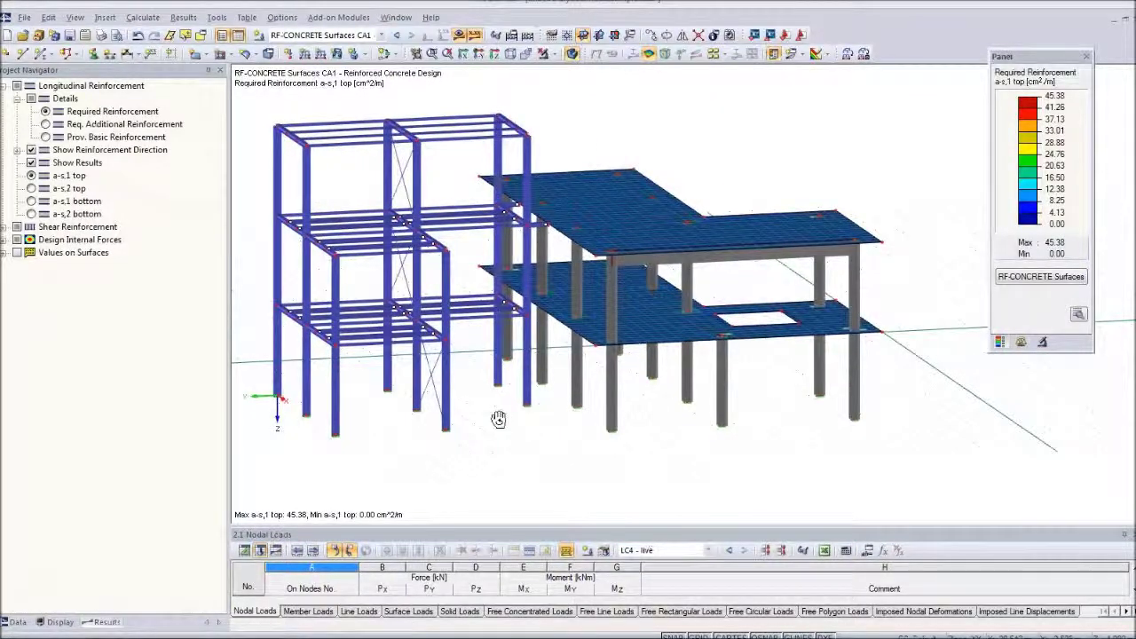
middle_click_drag(498, 419, 628, 462, "ctrl")
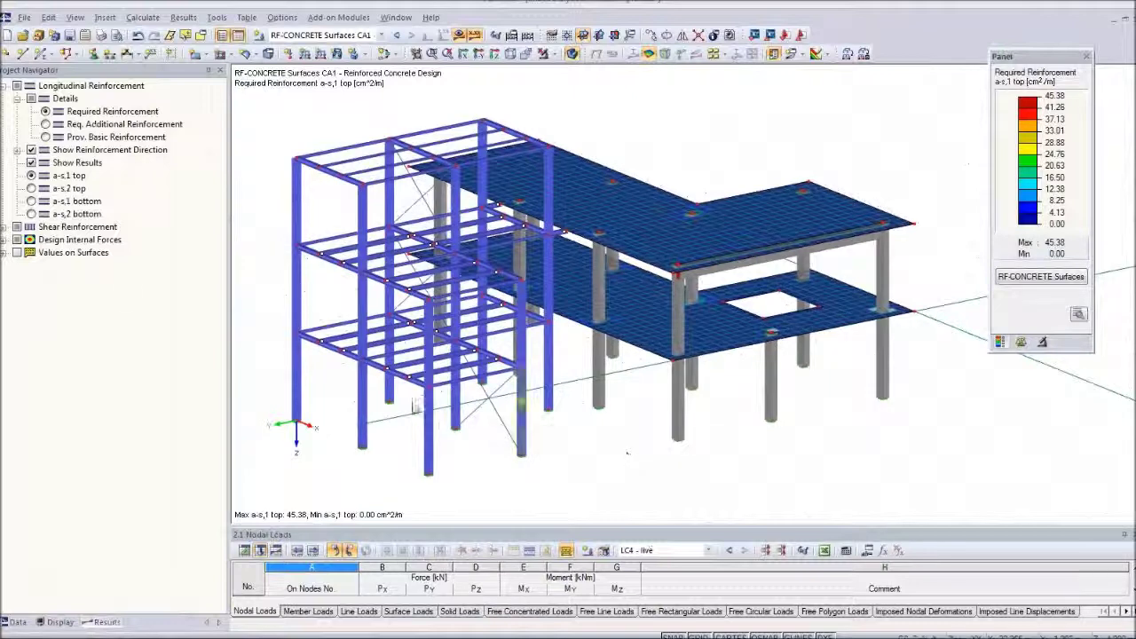
left_click(32, 201)
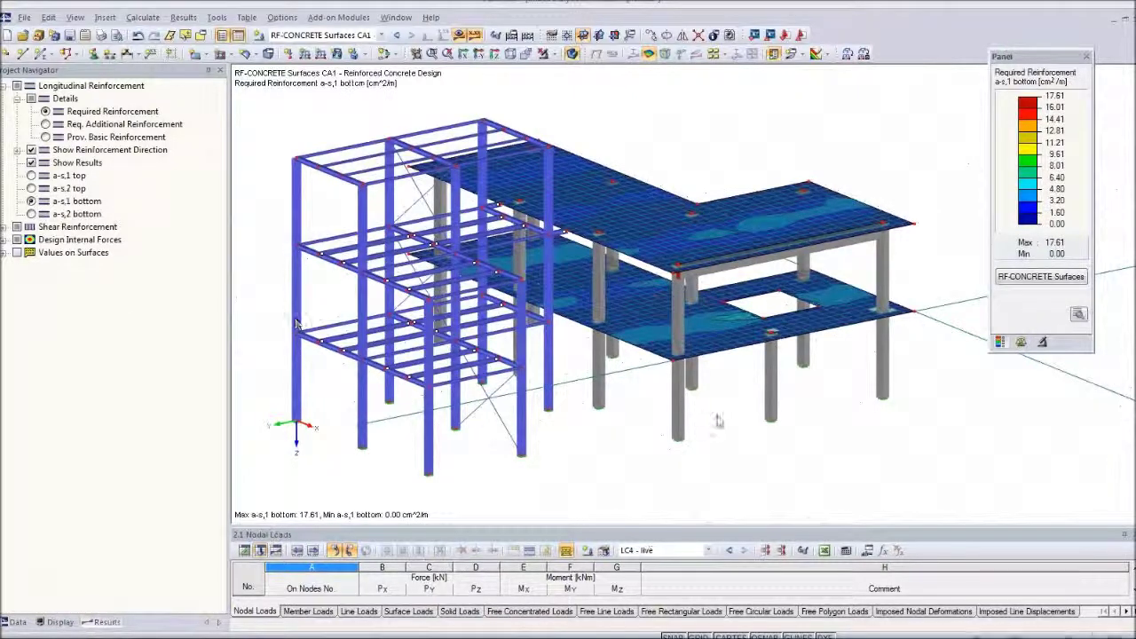
left_click(574, 55)
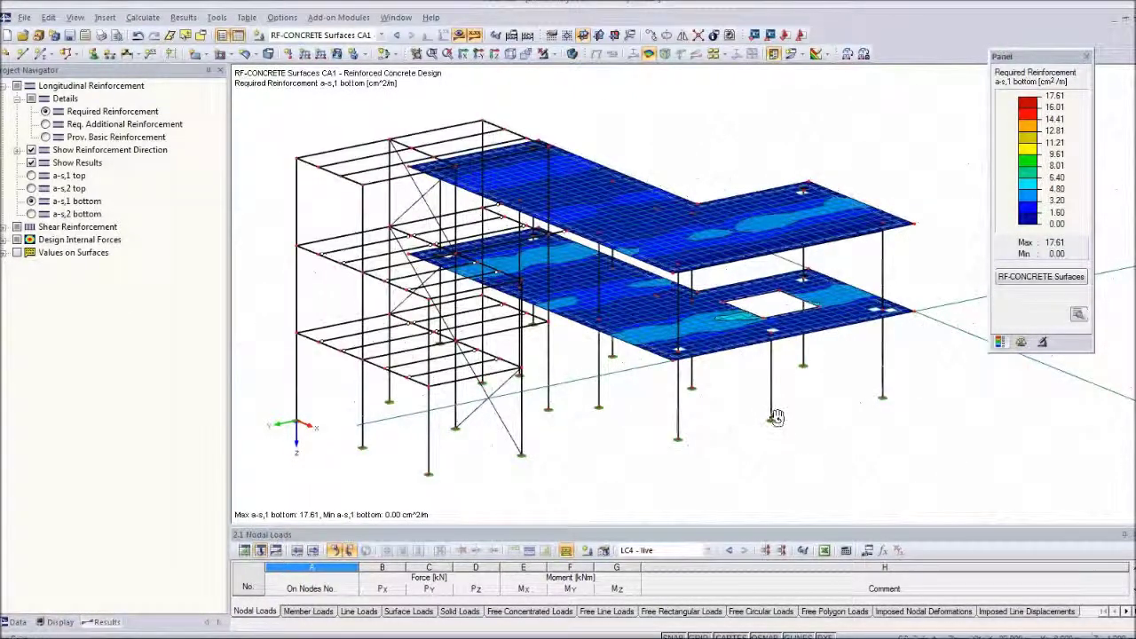
mouse_move(777, 417)
middle_mouse_down("ctrl")
mouse_move(699, 445)
mouse_move(764, 439)
mouse_move(760, 406)
middle_mouse_up("ctrl")
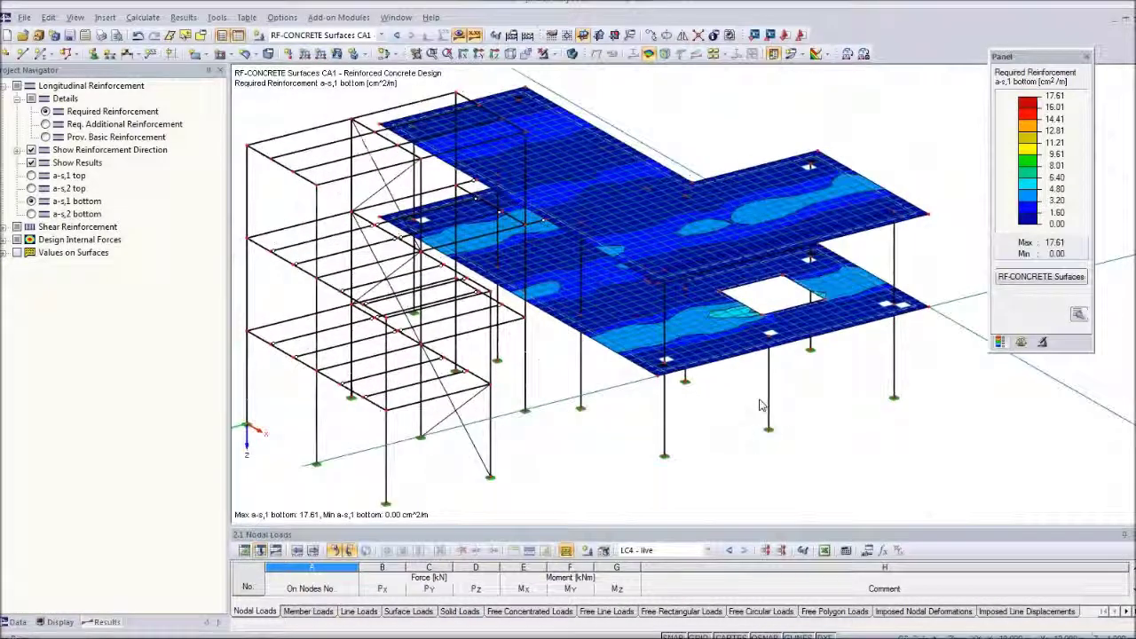
scroll(760, 406, "up", 1)
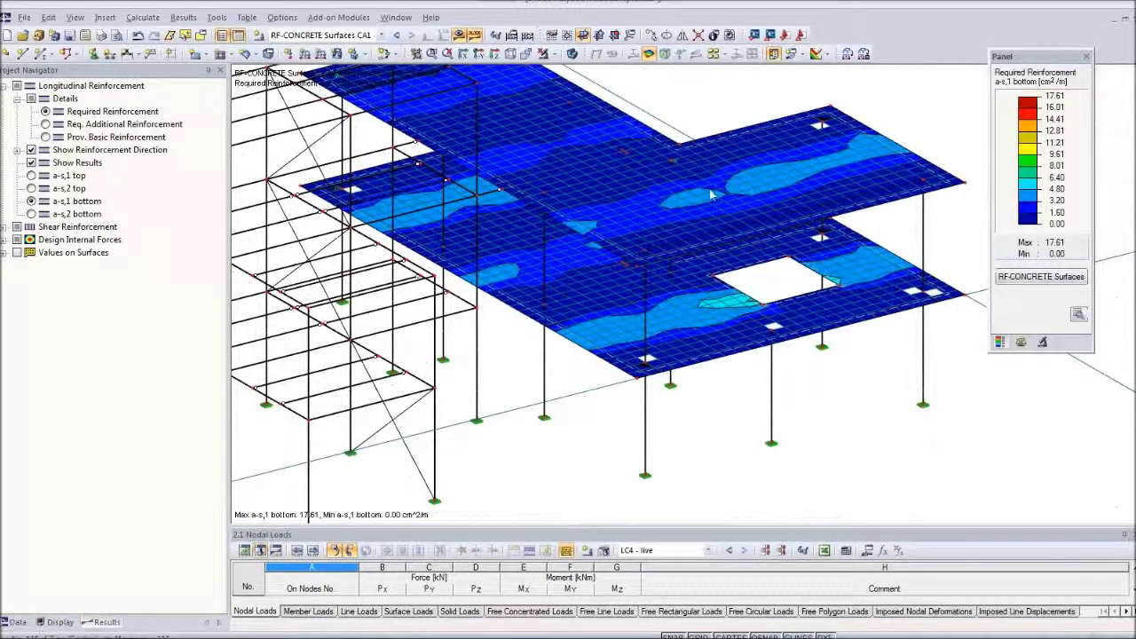
Step: Show the reinforcement values on the surfaces and examine a-s,1 bottom and a-s,2 bottom across both slabs
left_click(714, 53)
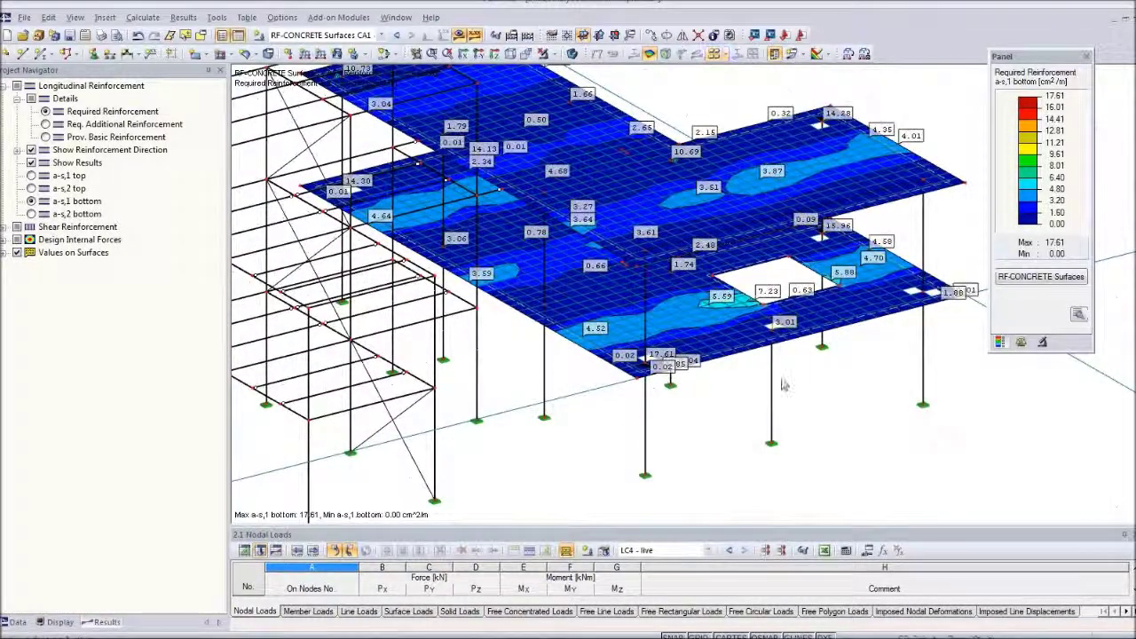
middle_click_drag(783, 384, 744, 360, "ctrl")
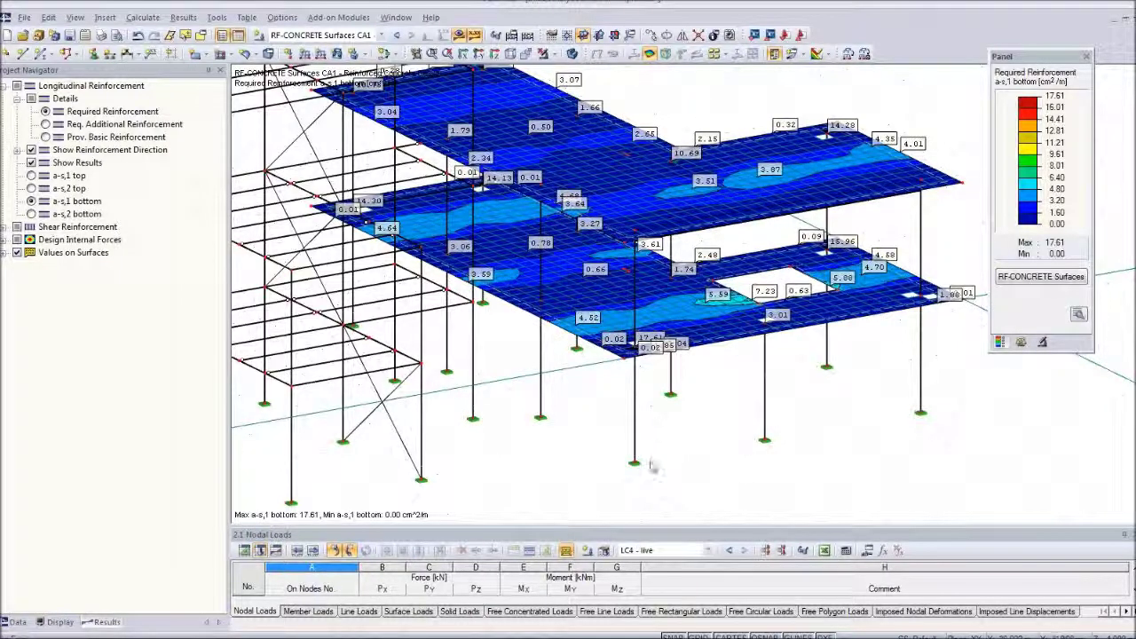
middle_click_drag(763, 495, 764, 471, "ctrl")
scroll(763, 420, "up", 4)
middle_click_drag(746, 360, 677, 387, "ctrl")
left_click(31, 214)
scroll(663, 383, "down", 2)
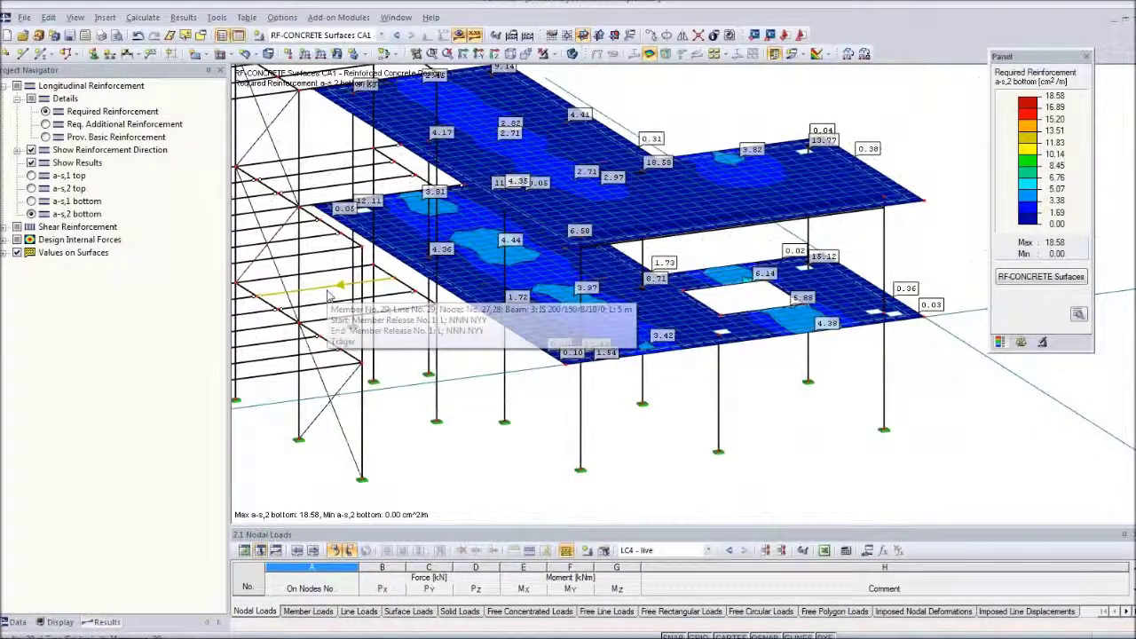
Step: Switch the results to load group LG7 and display the M-y bending moment diagrams on the members
left_click(380, 36)
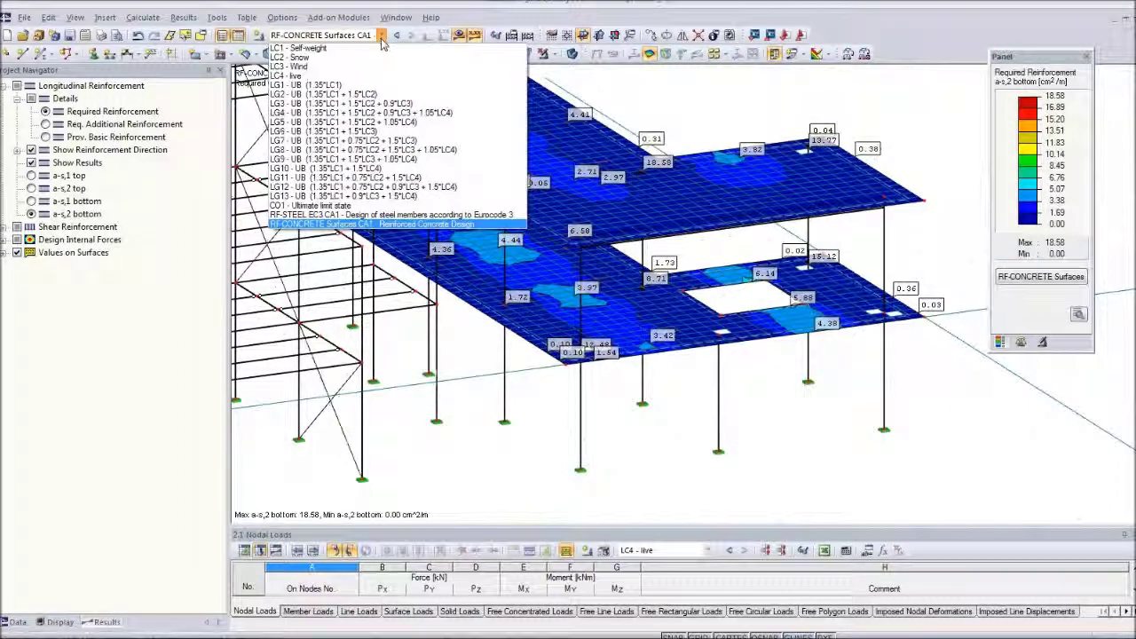
left_click(376, 150)
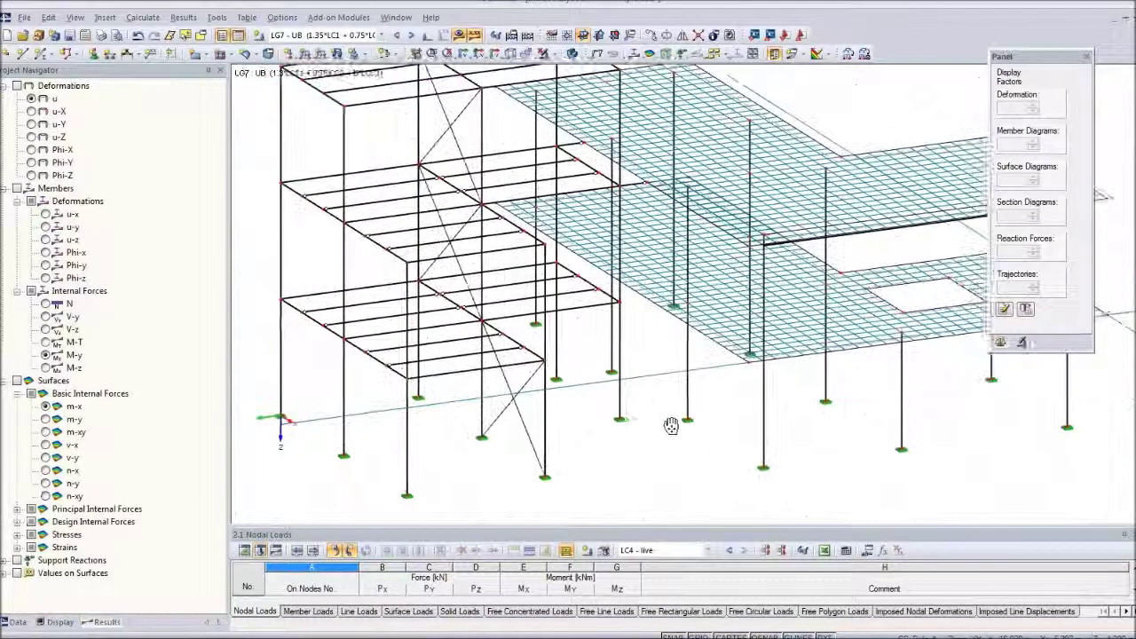
scroll(637, 424, "up", 2)
scroll(637, 424, "down", 1)
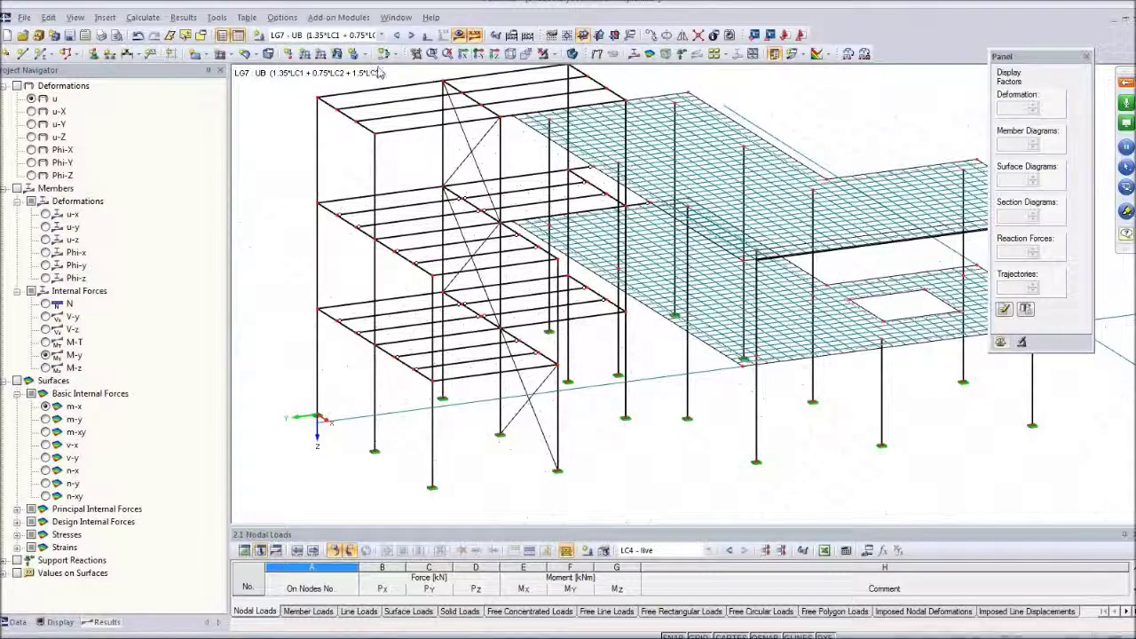
left_click(634, 54)
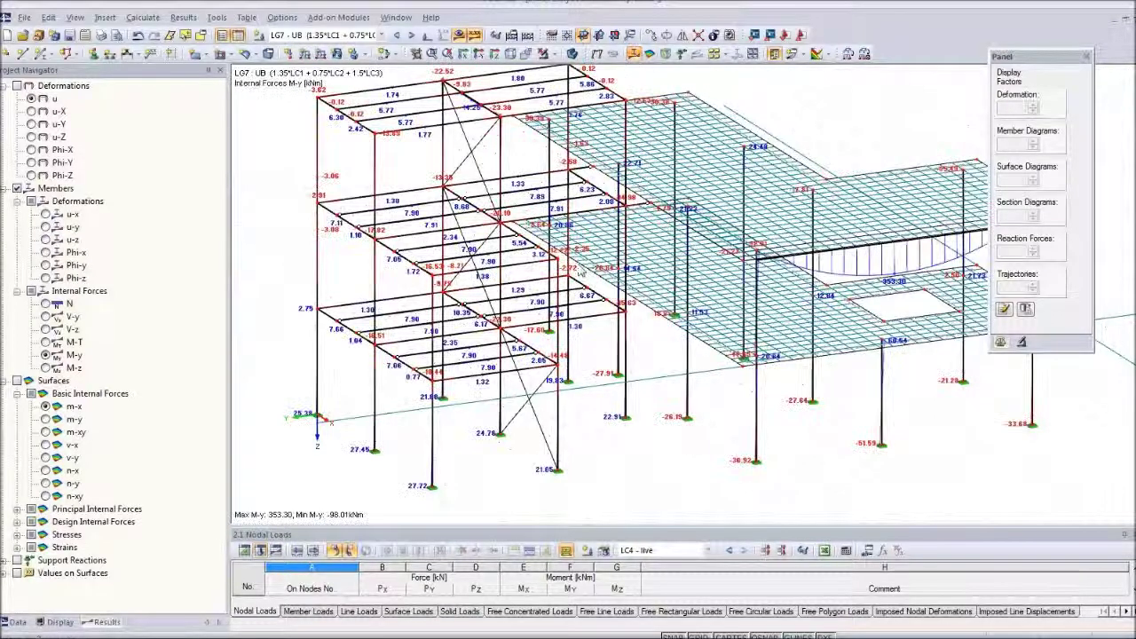
middle_click_drag(654, 385, 609, 405, "ctrl")
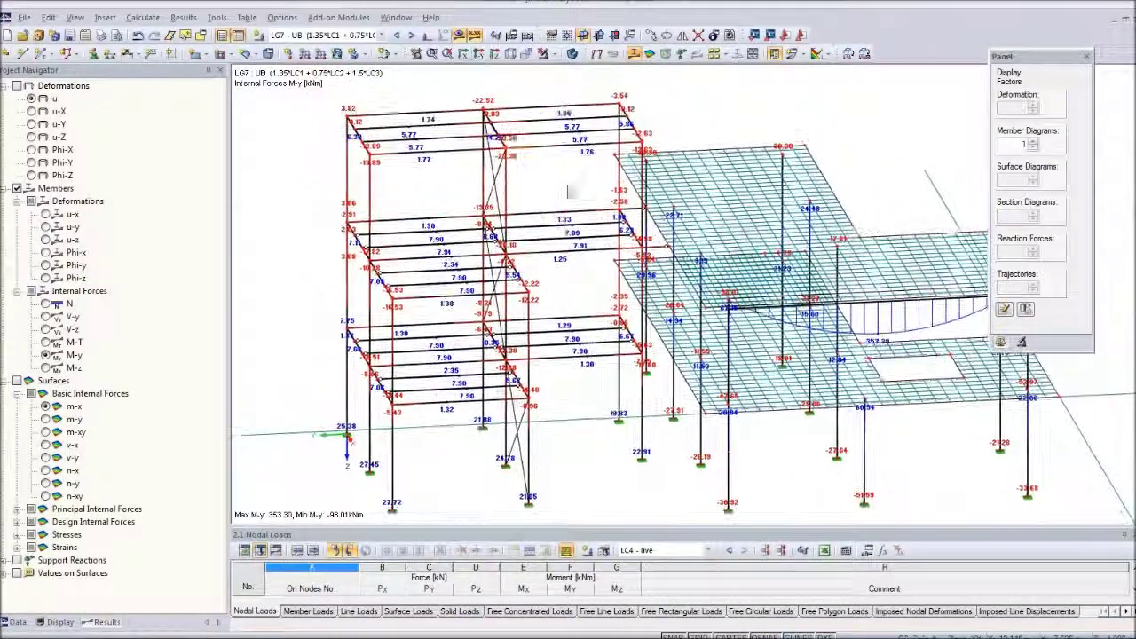
Step: Create a partial view by window of the steel structure's outermost frame and examine its M-y moment diagrams
left_click(545, 54)
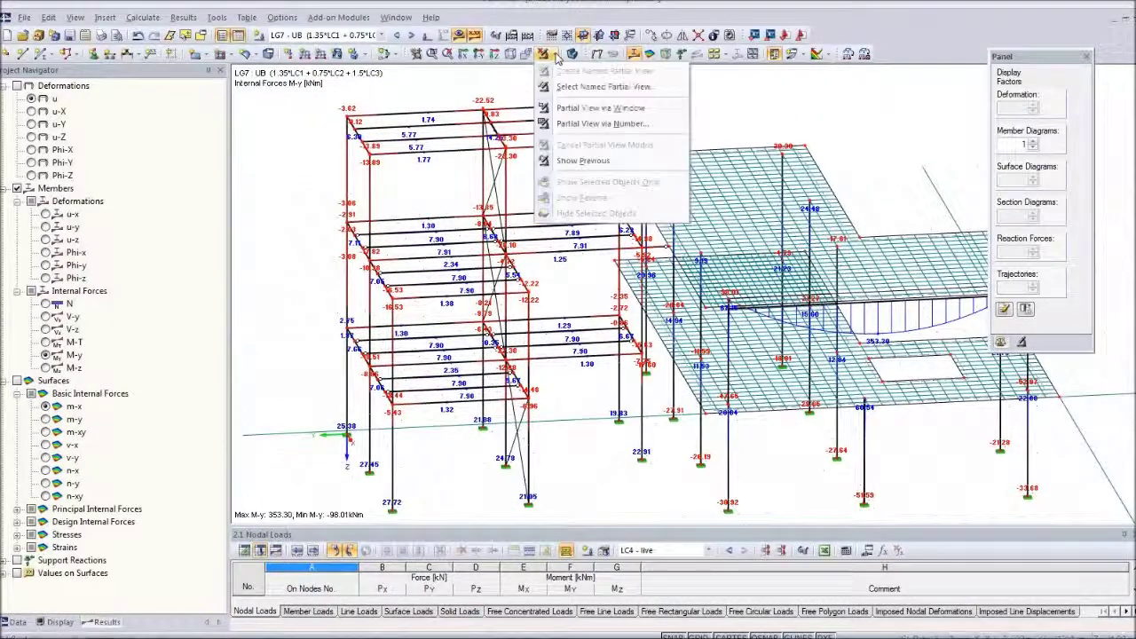
left_click(585, 108)
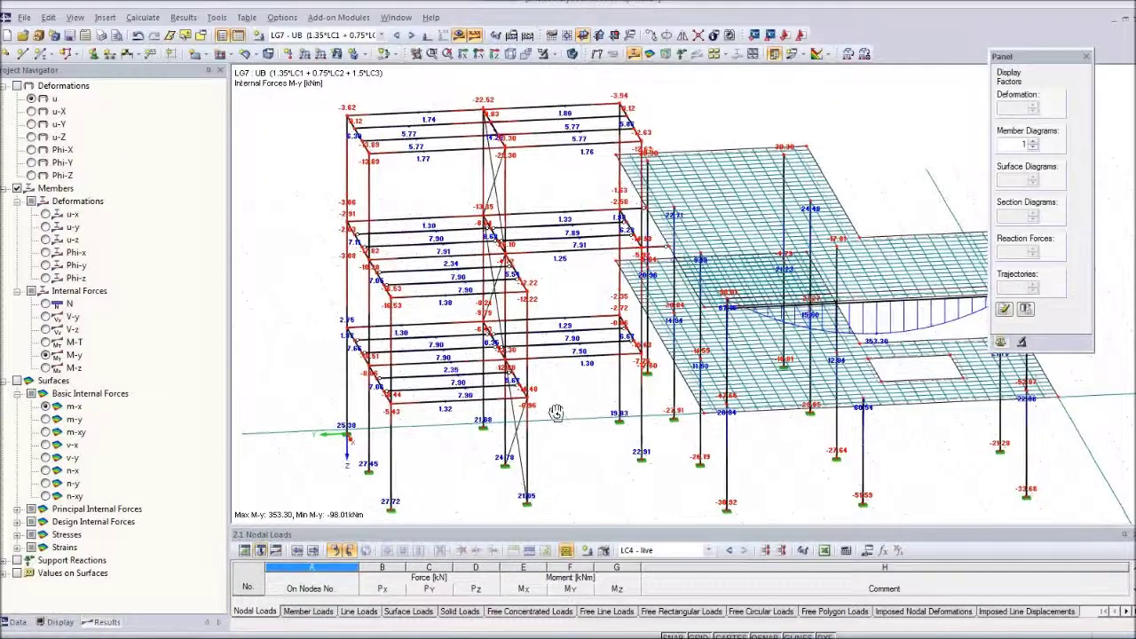
middle_click_drag(556, 413, 528, 339, "ctrl")
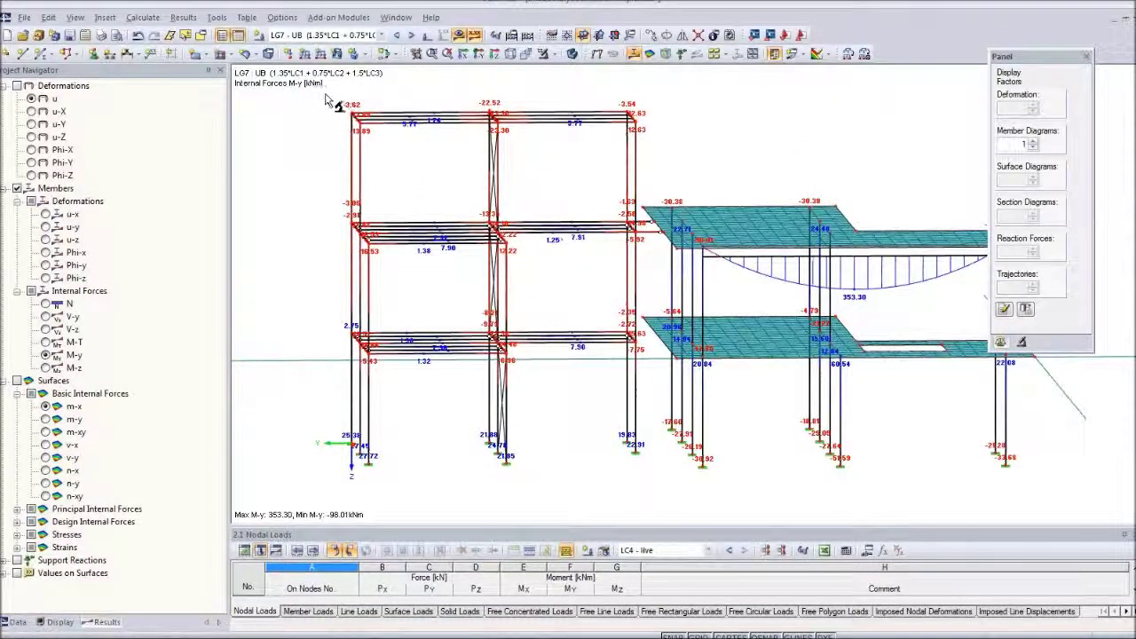
left_click_drag(329, 100, 401, 490)
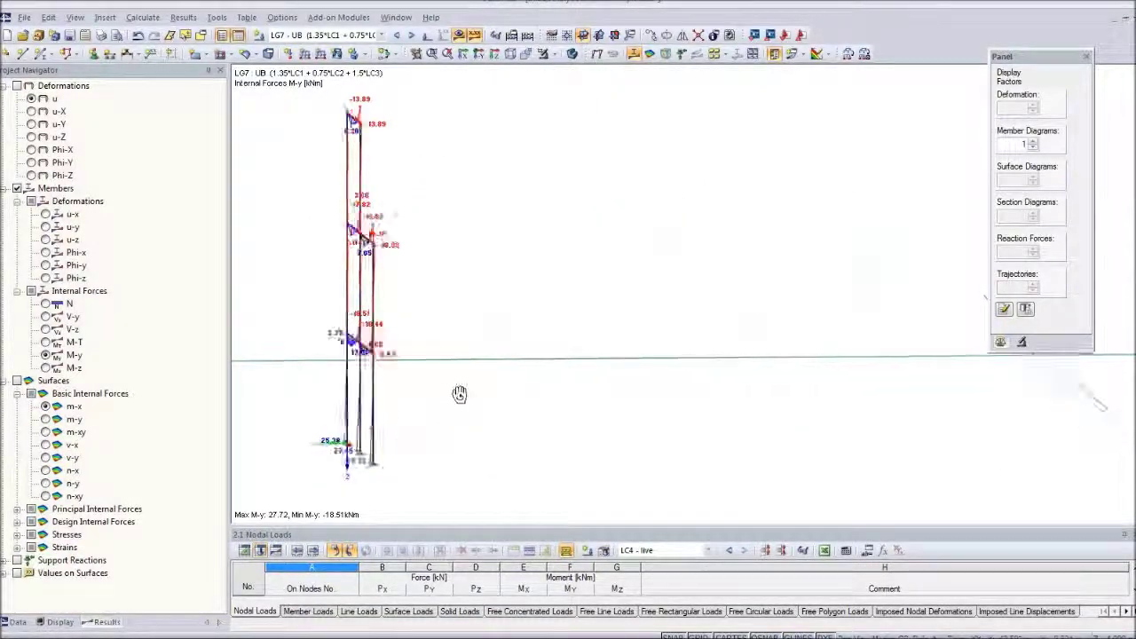
middle_click_drag(459, 394, 535, 316, "ctrl")
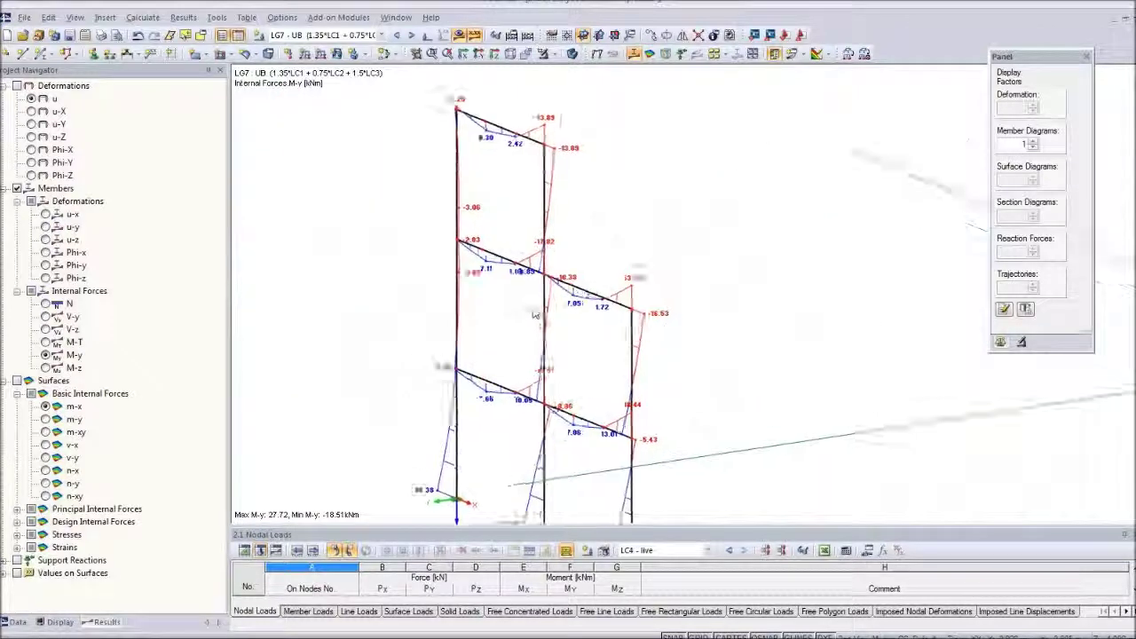
scroll(535, 316, "up", 4)
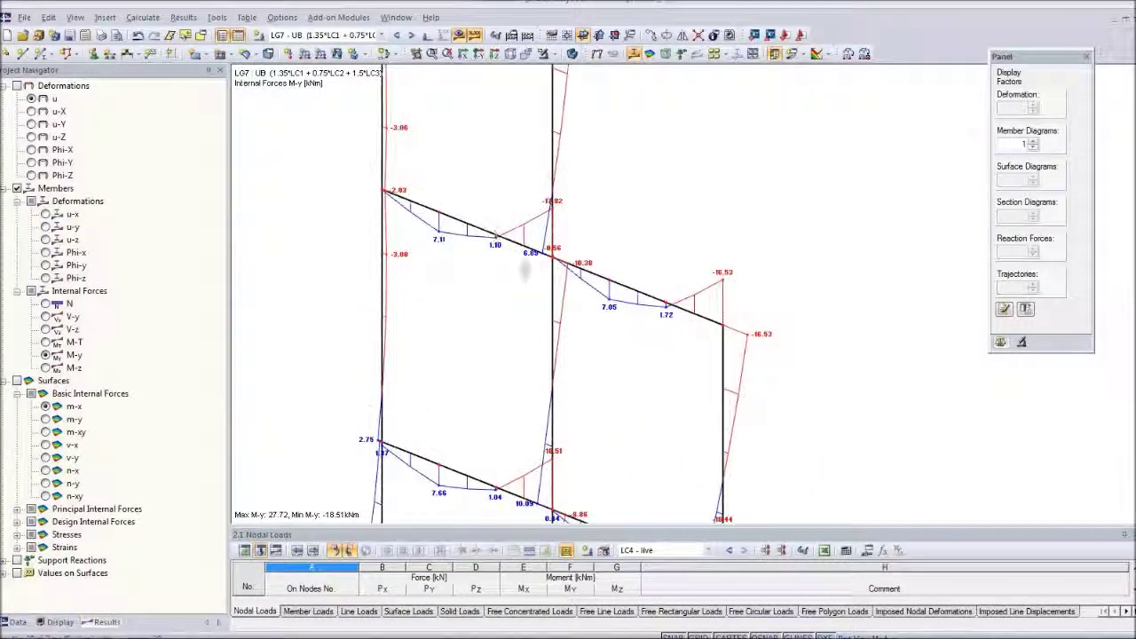
middle_click_drag(524, 281, 522, 147, "ctrl")
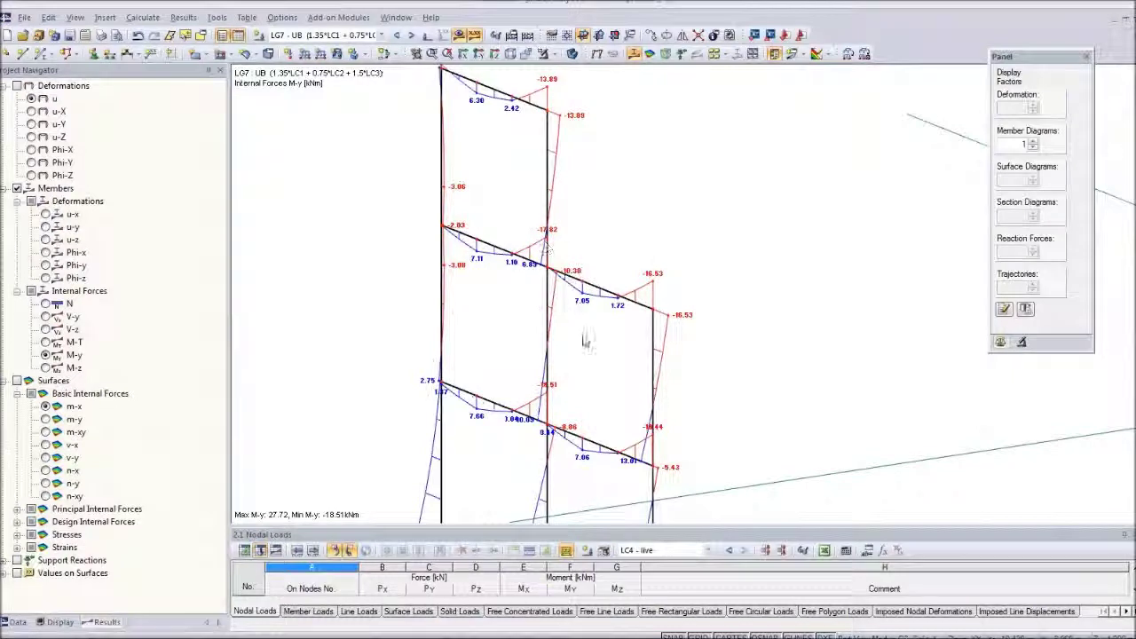
Step: Export the model to Tekla Structures by updating the existing structure, including the internal forces of the active view
middle_click_drag(541, 274, 462, 277)
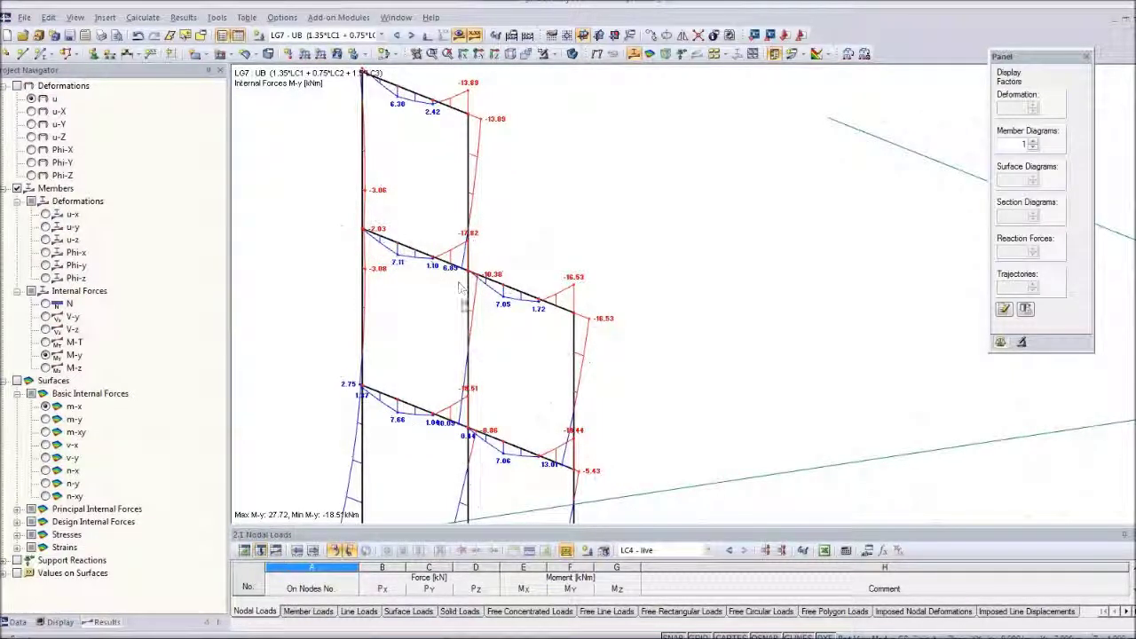
scroll(469, 260, "up", 2)
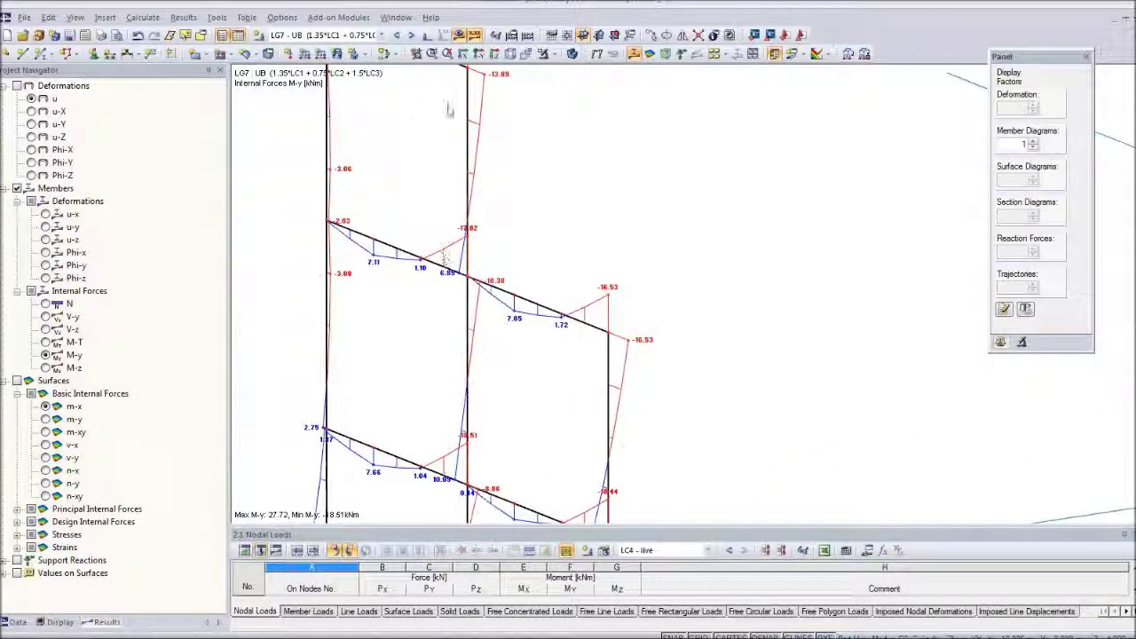
left_click(770, 35)
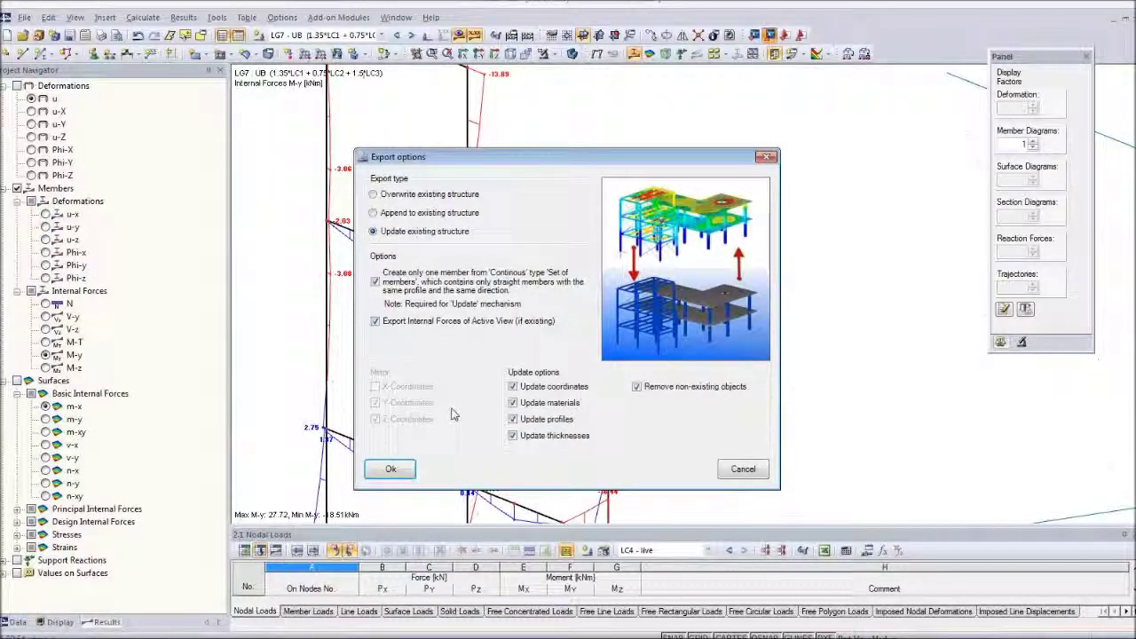
left_click(391, 468)
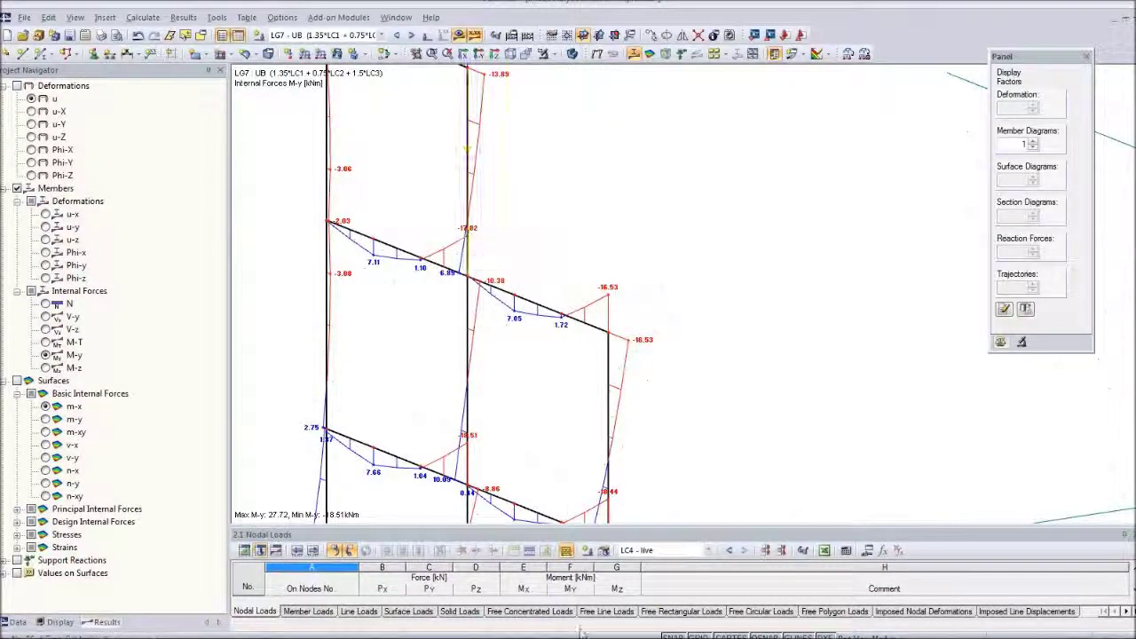
Step: Switch to Tekla Structures and locate the outermost frame's upper-floor beam, comparing its position with the frame shown in RFEM
mouse_move(570, 634)
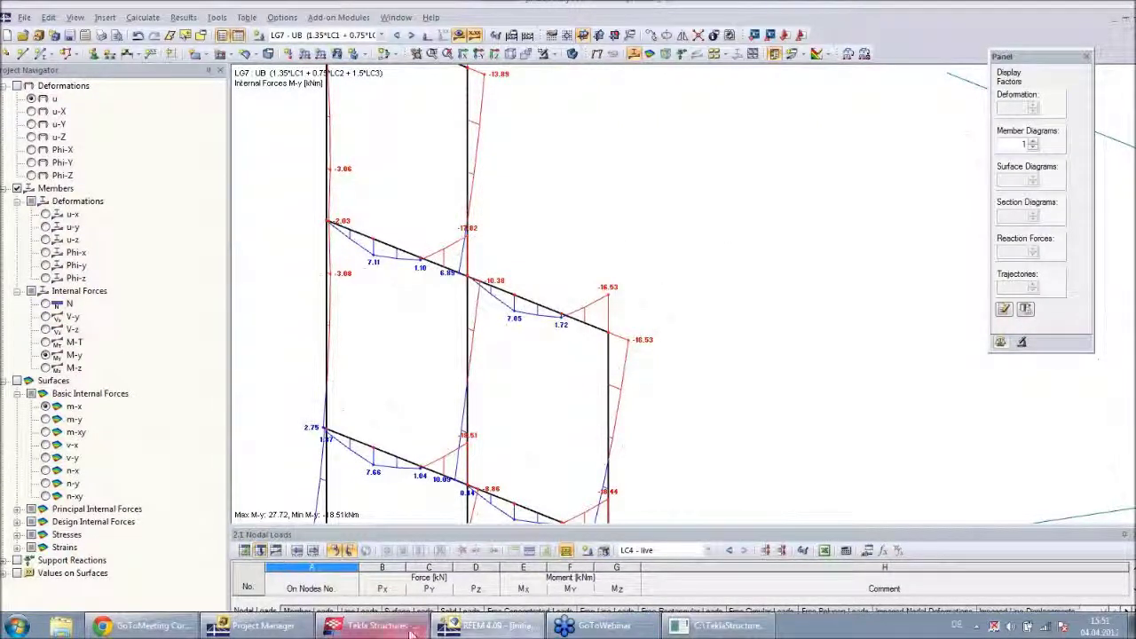
left_click(373, 626)
scroll(349, 434, "up", 4)
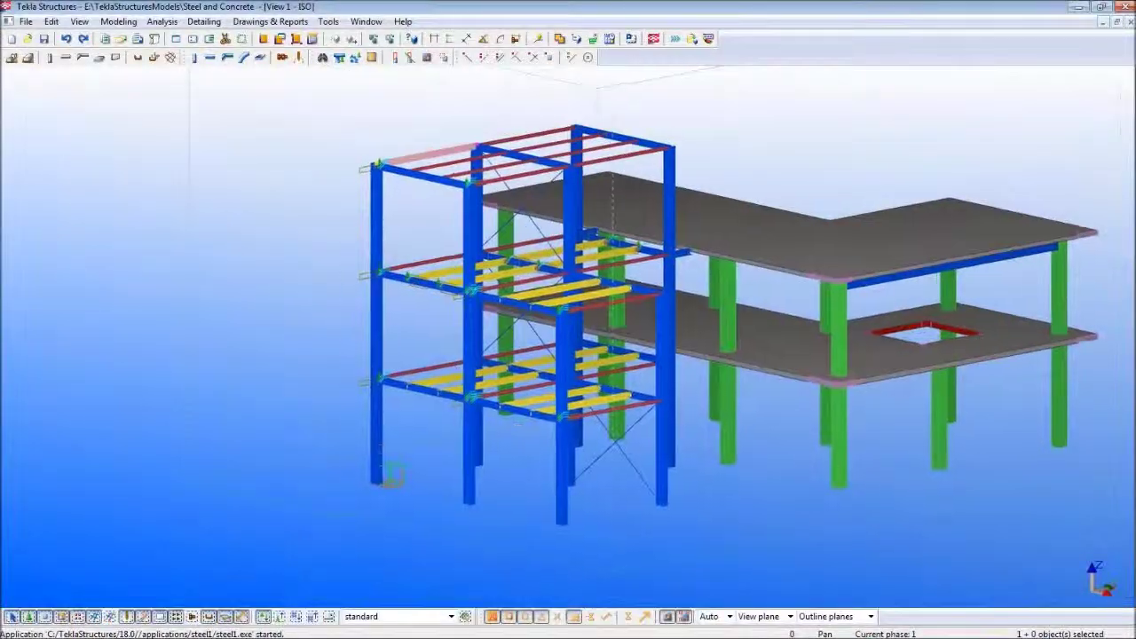
scroll(435, 317, "down", 2)
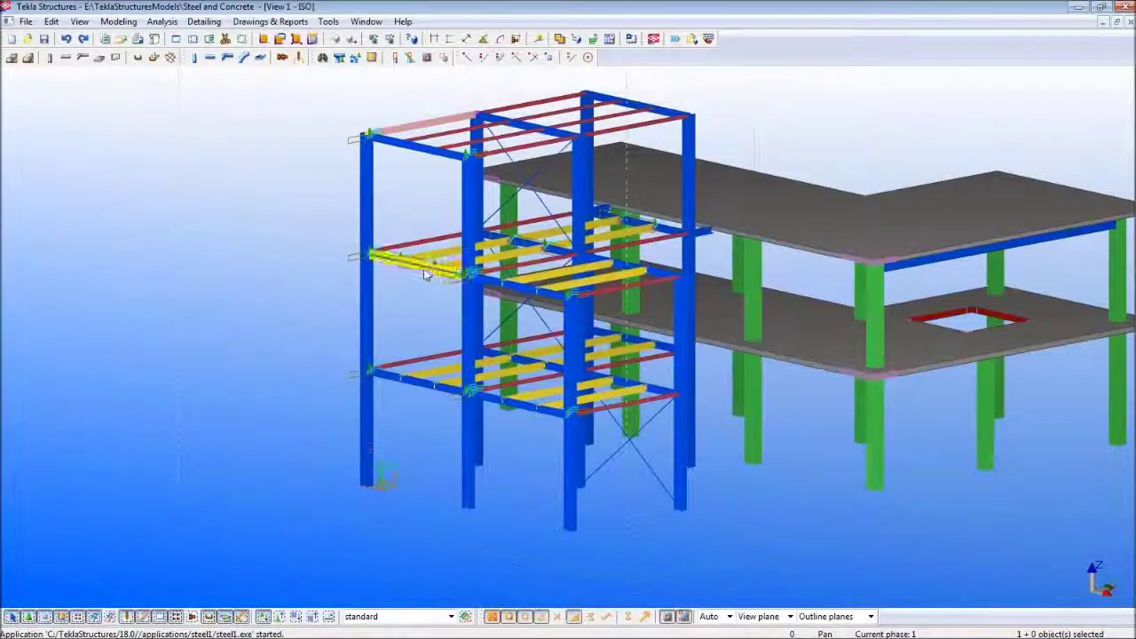
left_click(424, 268)
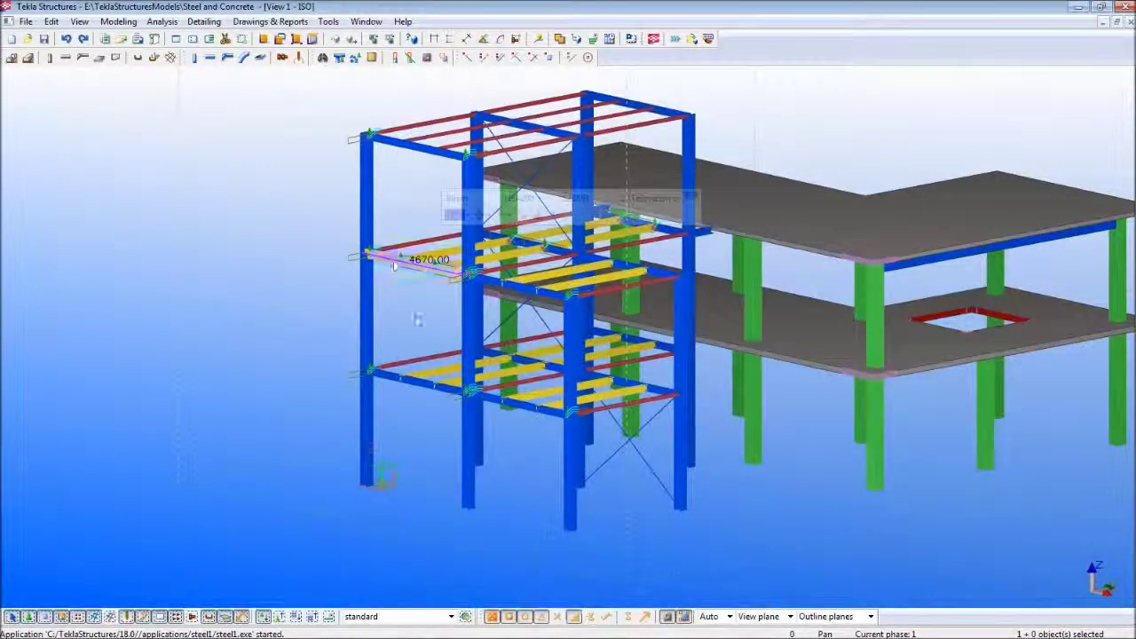
left_click(487, 626)
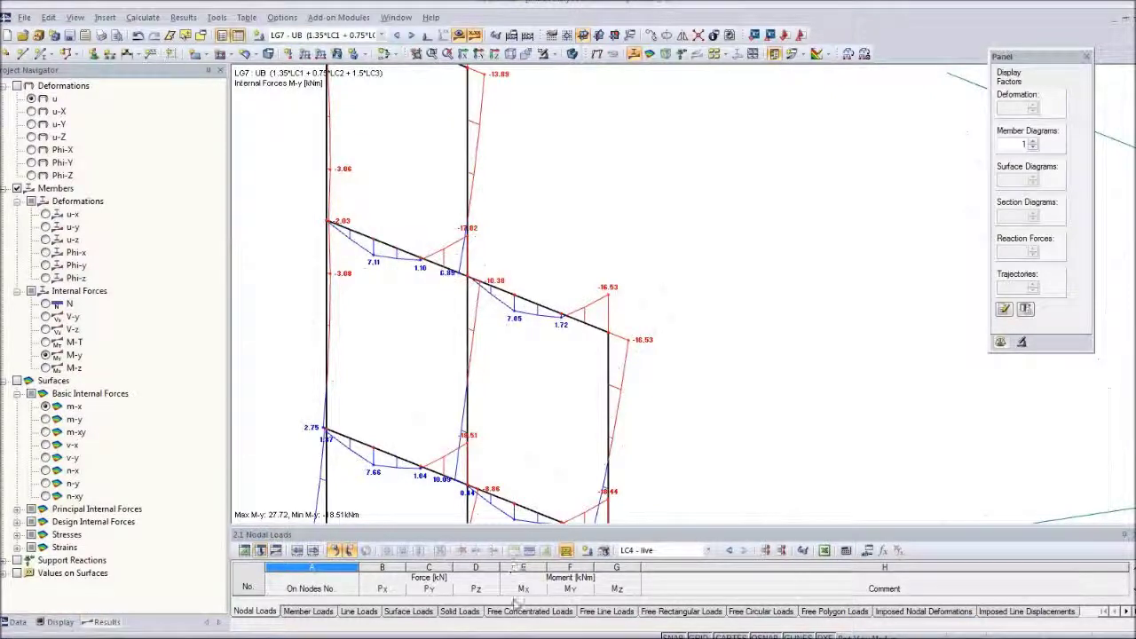
mouse_move(466, 628)
mouse_move(526, 632)
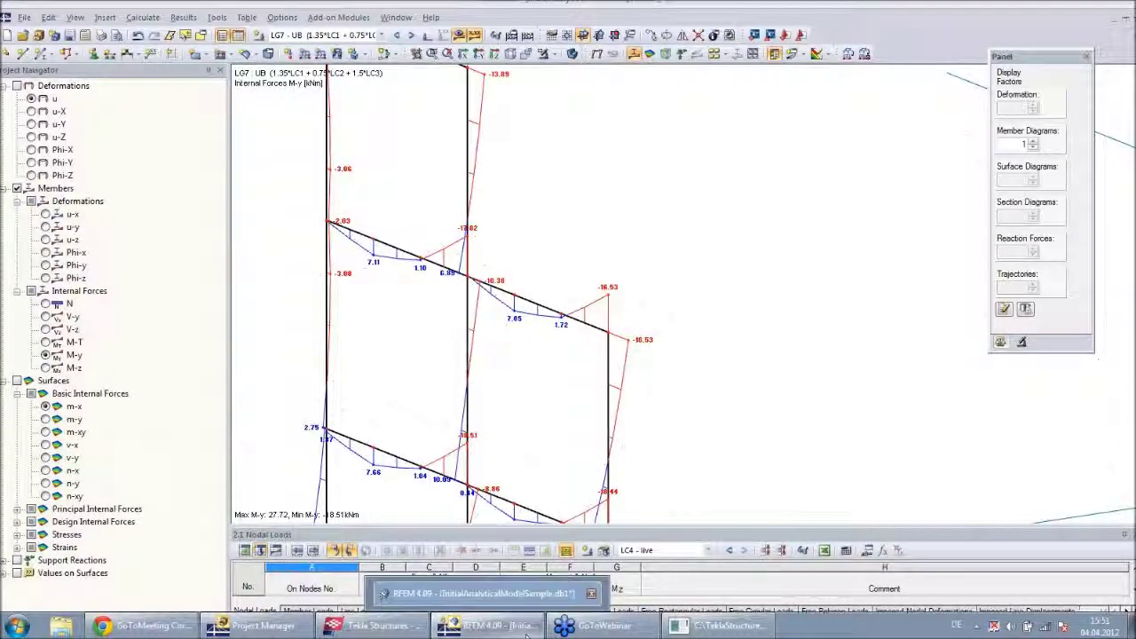
left_click(383, 626)
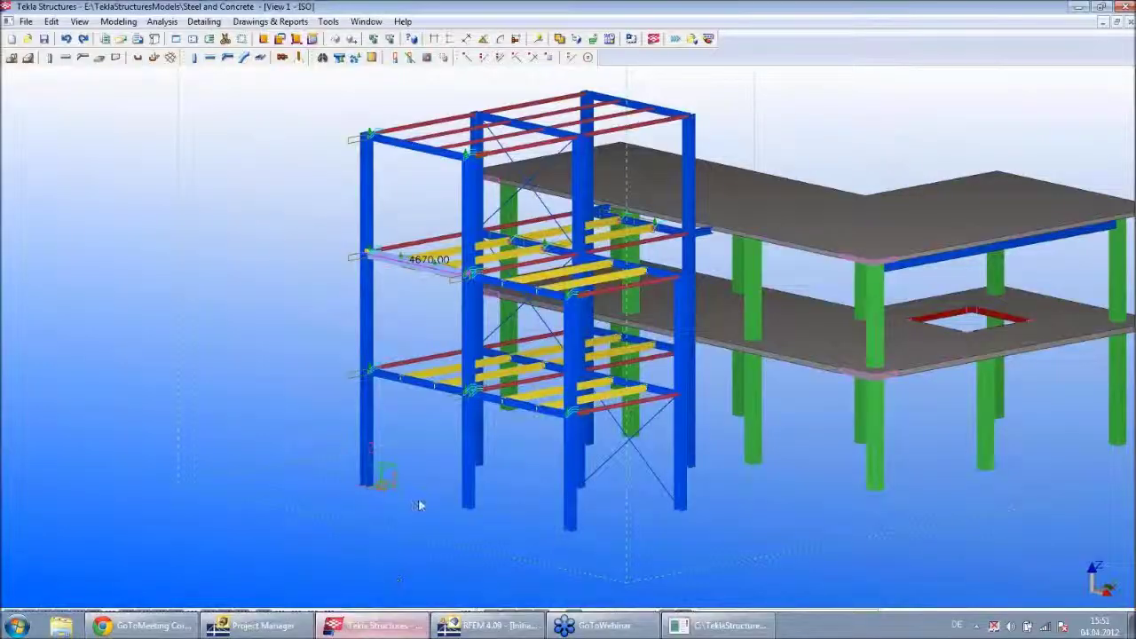
Step: Open the user-defined attributes of the outermost frame's upper-floor beam and examine its end reactions under End Conditions
left_click(418, 320)
scroll(399, 288, "up", 5)
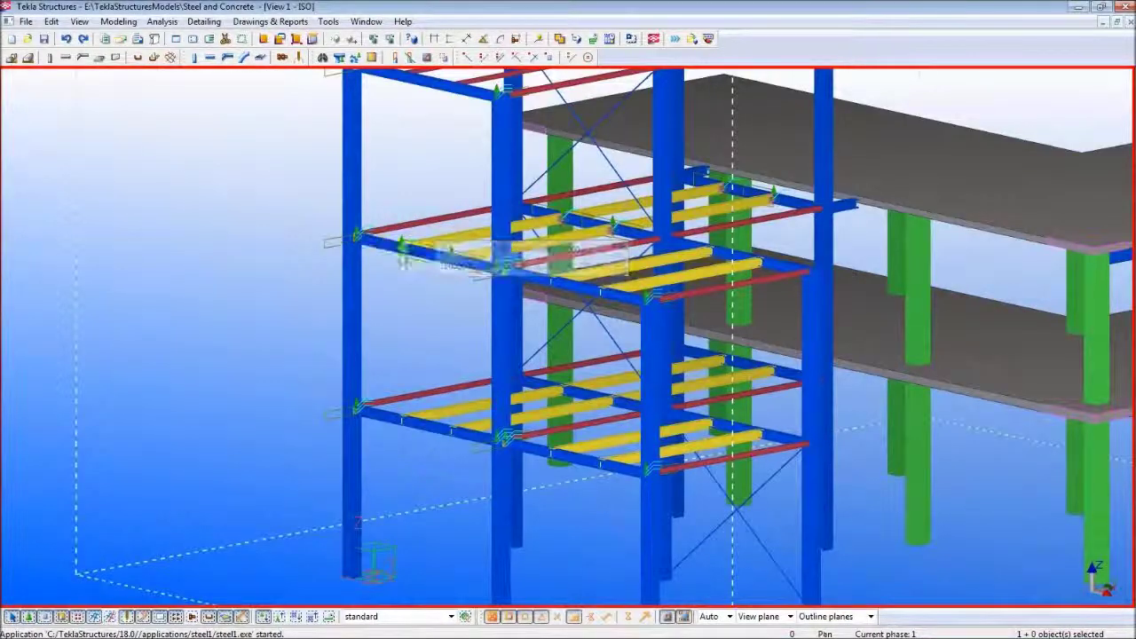
right_click(424, 259)
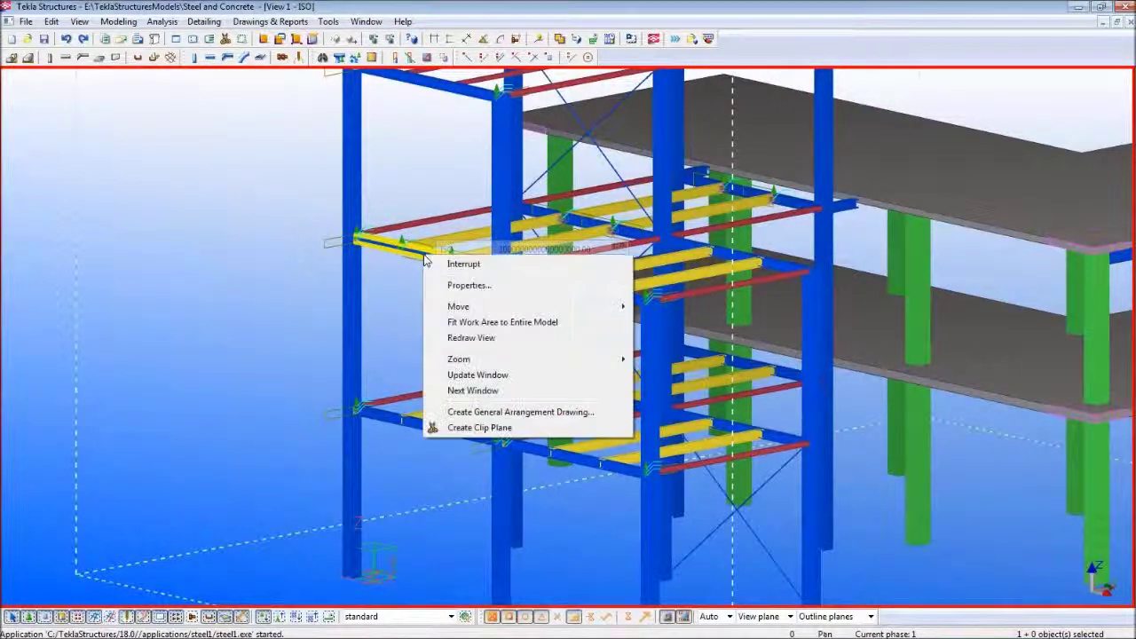
left_click(422, 253)
right_click(421, 253)
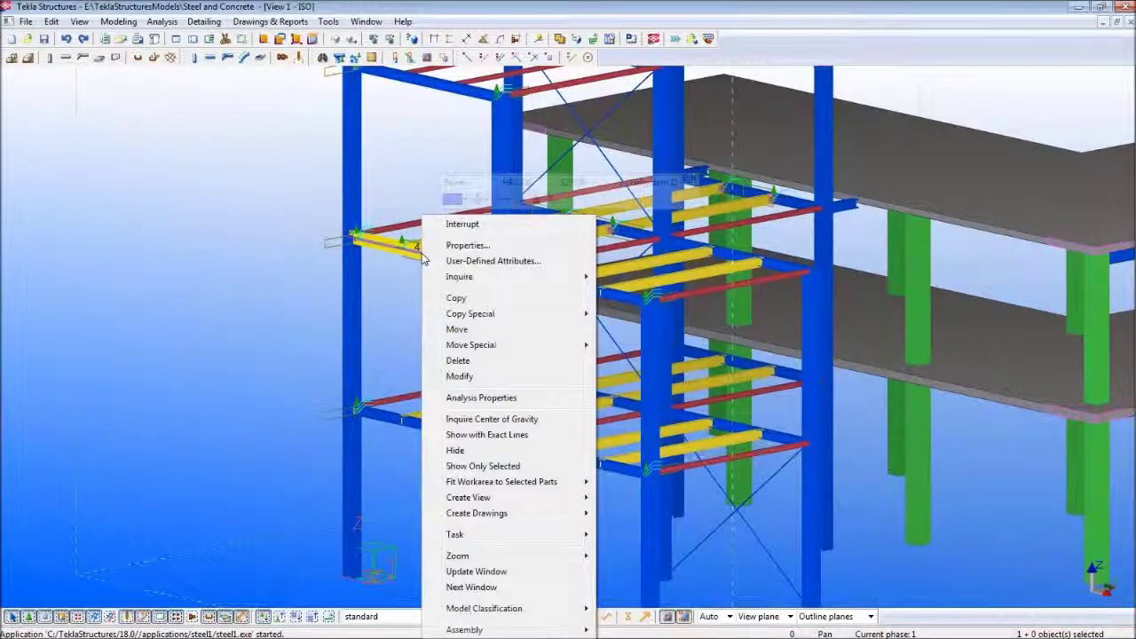
left_click(478, 261)
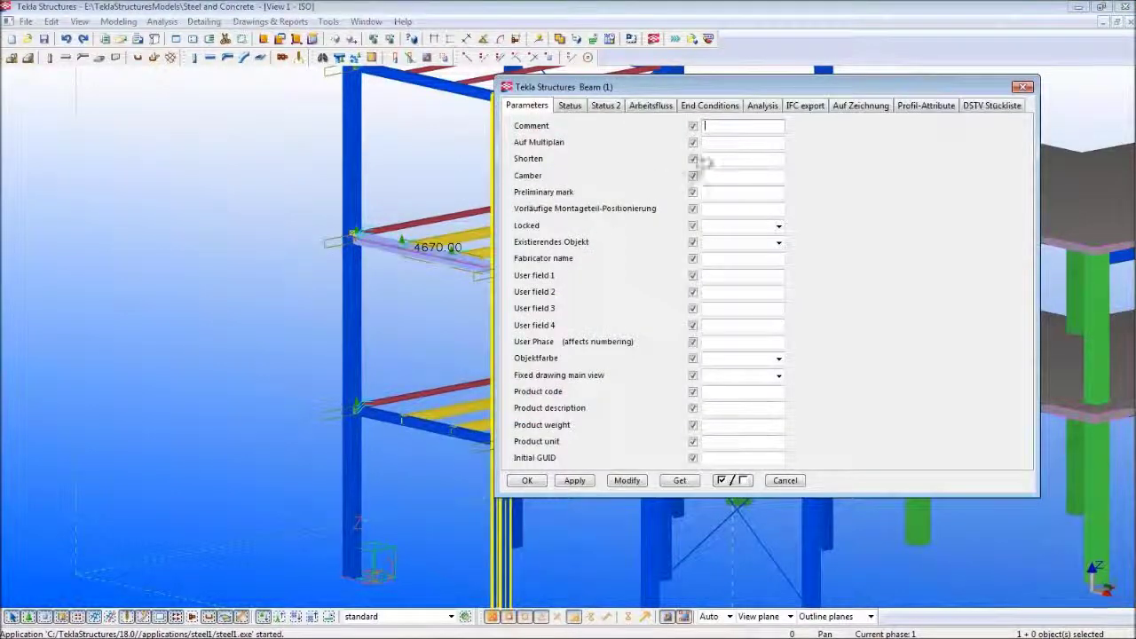
left_click(714, 106)
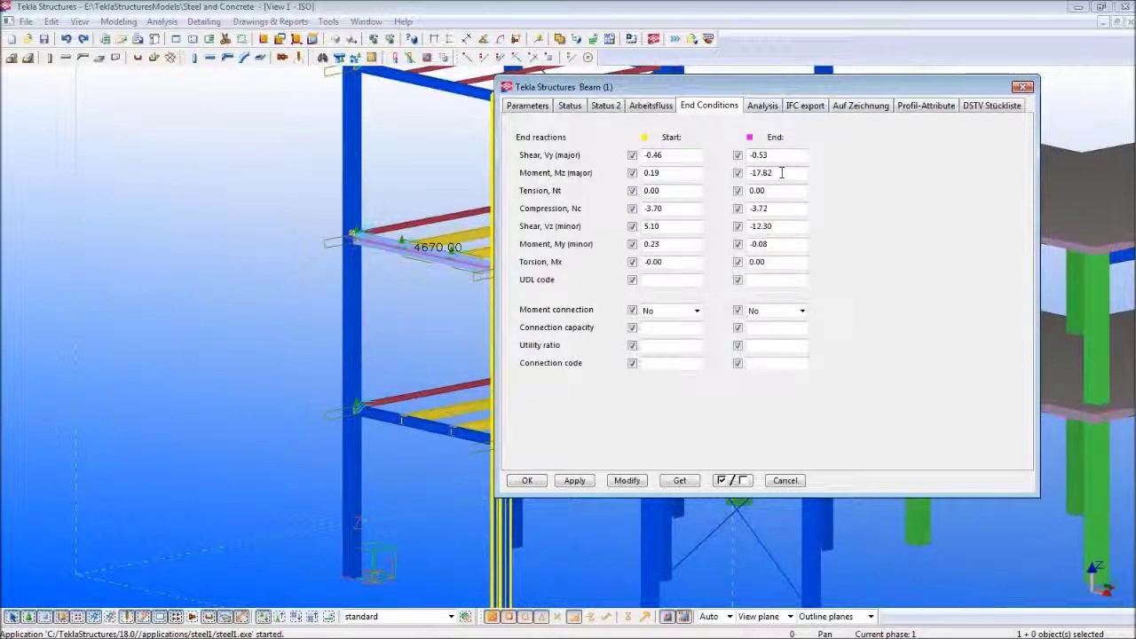
Step: Switch to RFEM, check the beam's M-y moments, and display the axial forces N to examine them down to the column bases
left_click(495, 626)
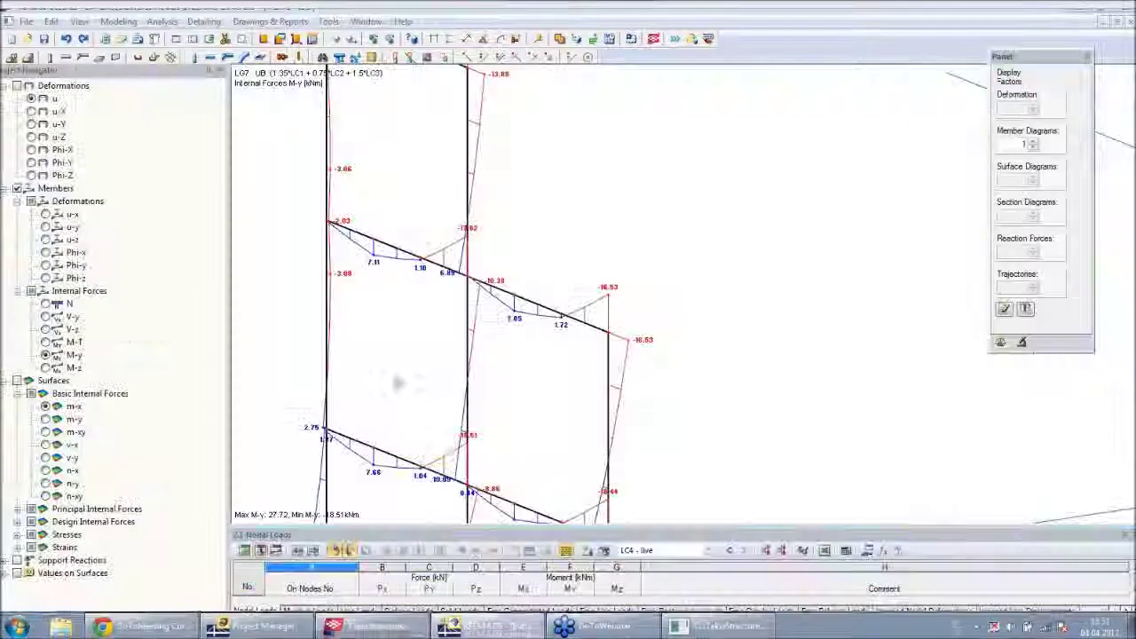
scroll(450, 307, "up", 3)
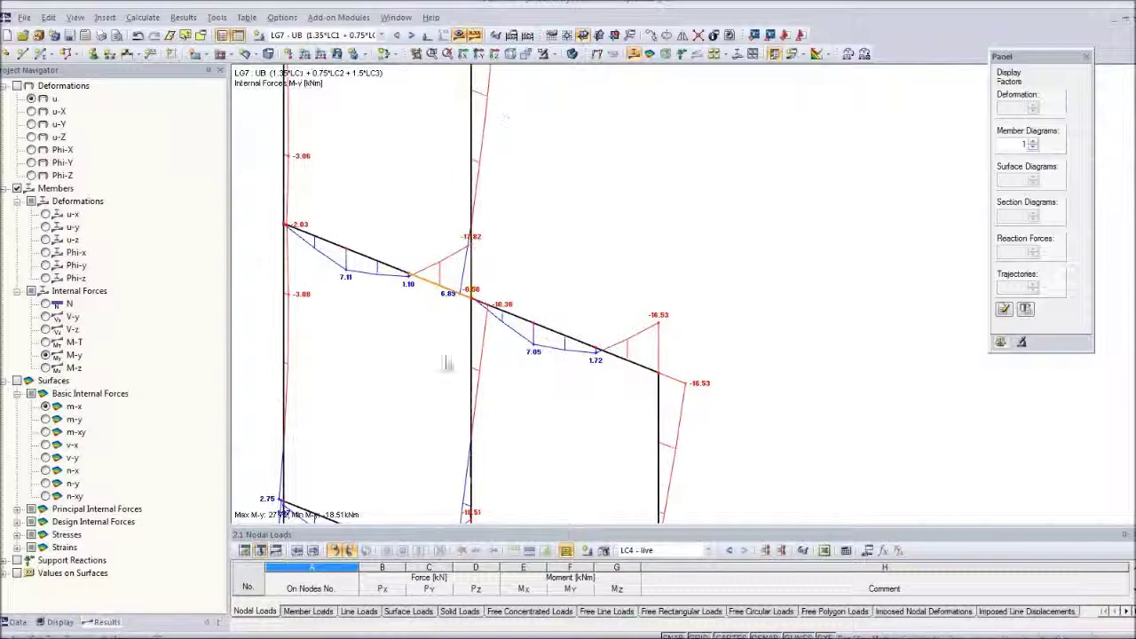
scroll(446, 366, "down", 1)
scroll(446, 366, "down", 1)
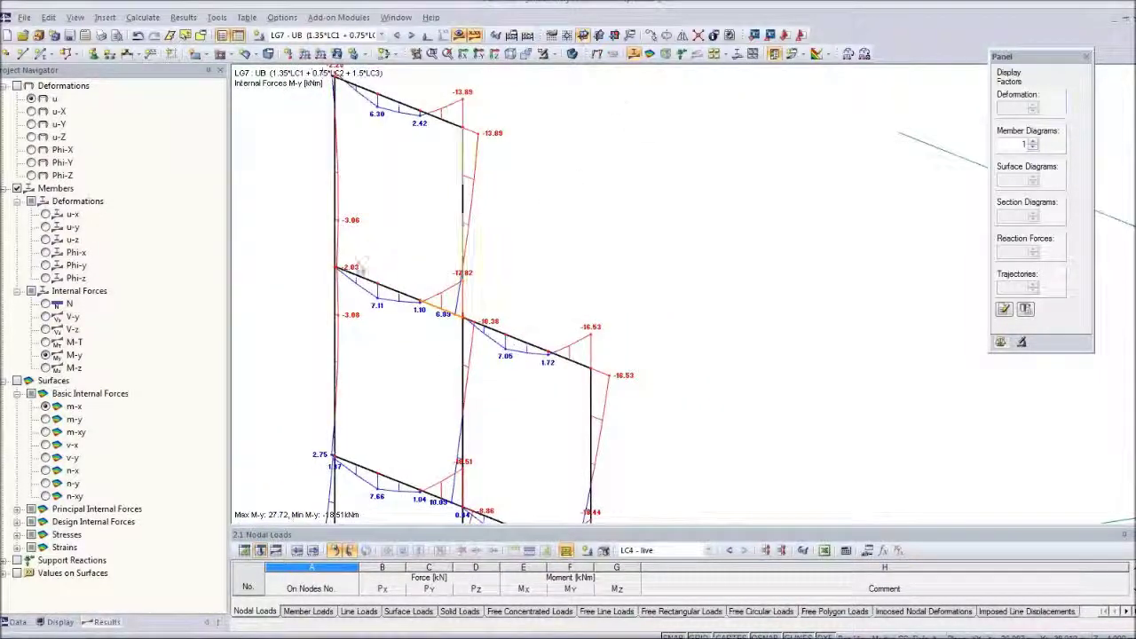
left_click(46, 304)
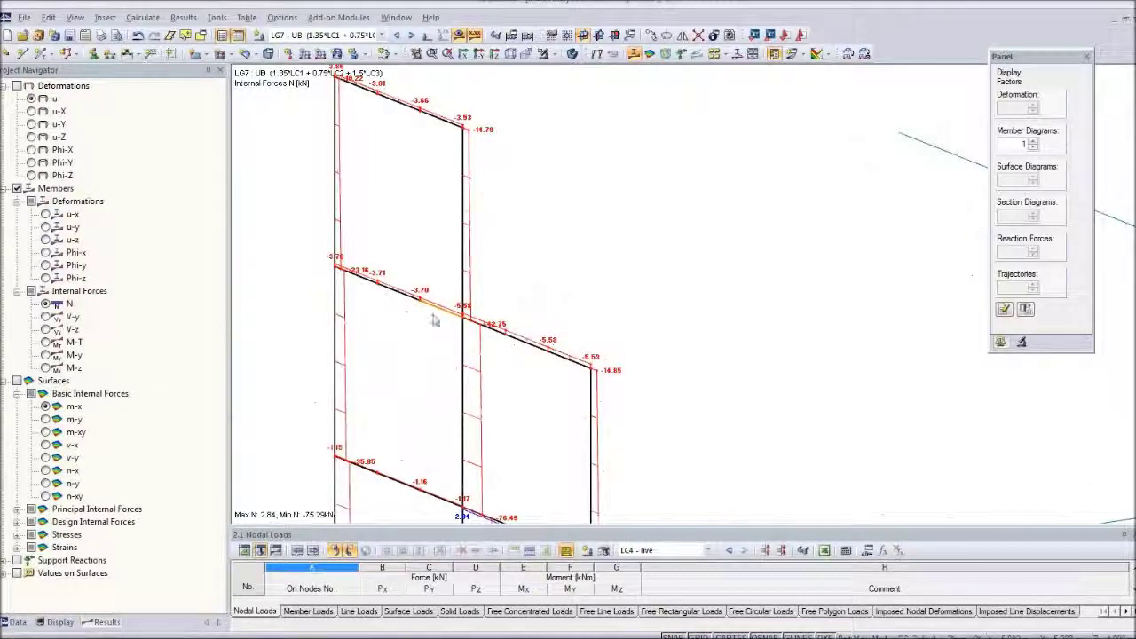
middle_click_drag(397, 461, 463, 57)
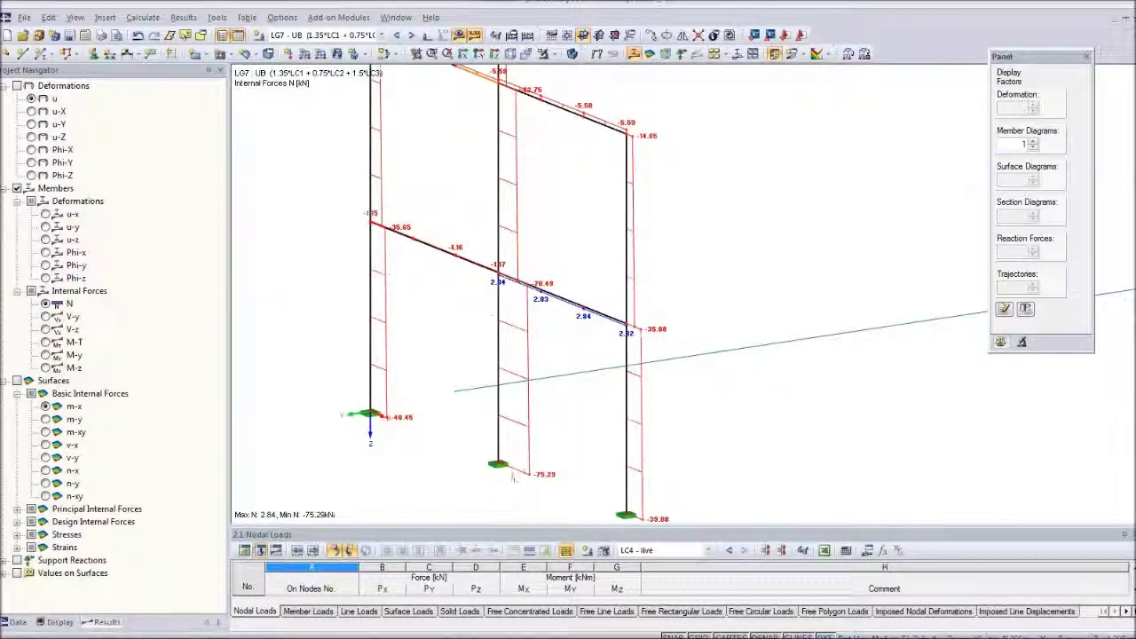
Step: Switch to Tekla Structures, get the end reactions of the outermost frame's middle column, and check its end compression Nc
left_click(382, 626)
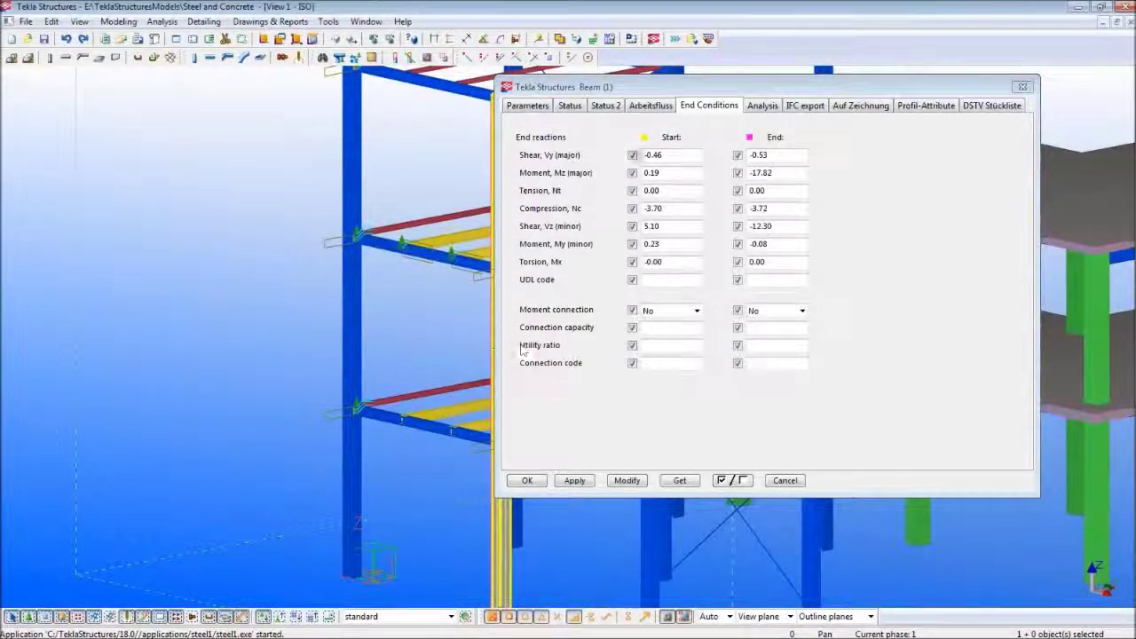
left_click_drag(633, 90, 715, 96)
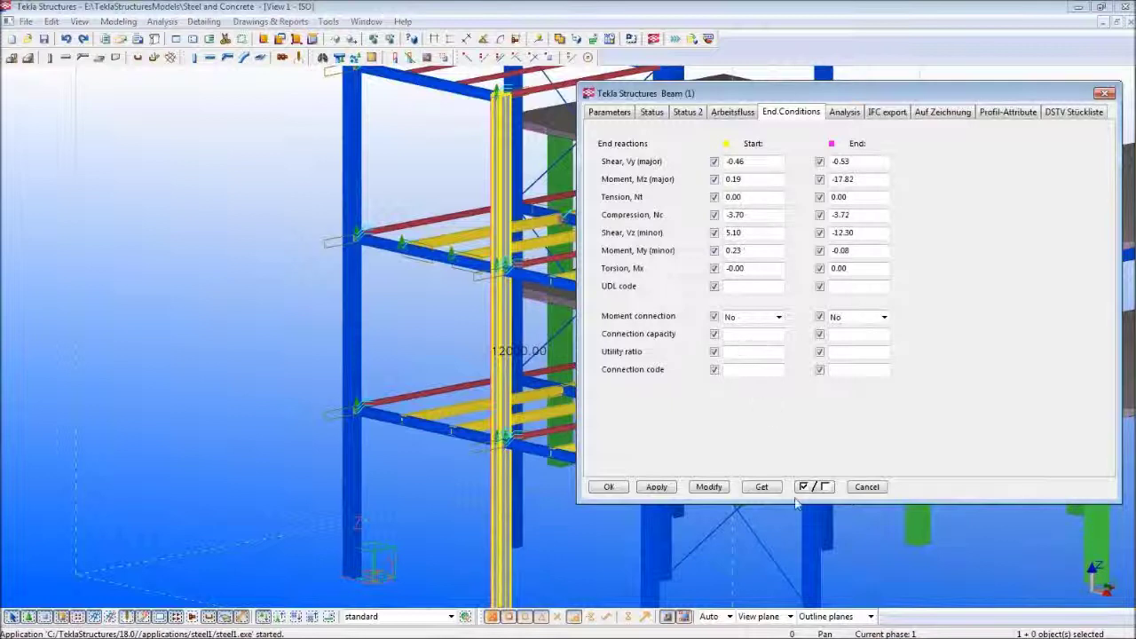
left_click(761, 486)
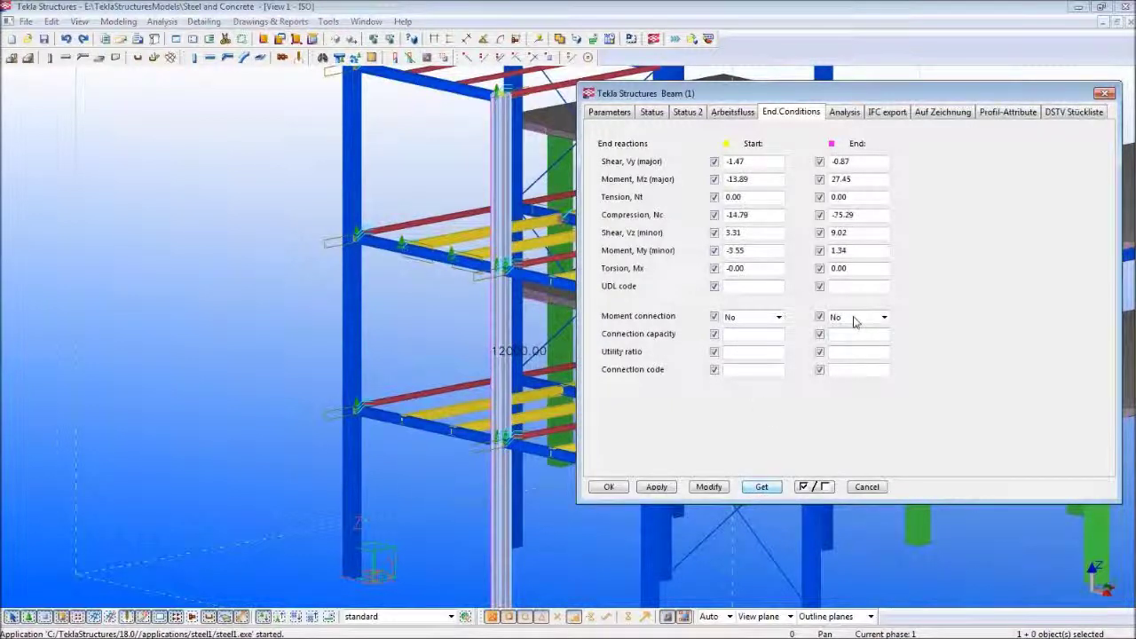
left_click_drag(866, 216, 818, 215)
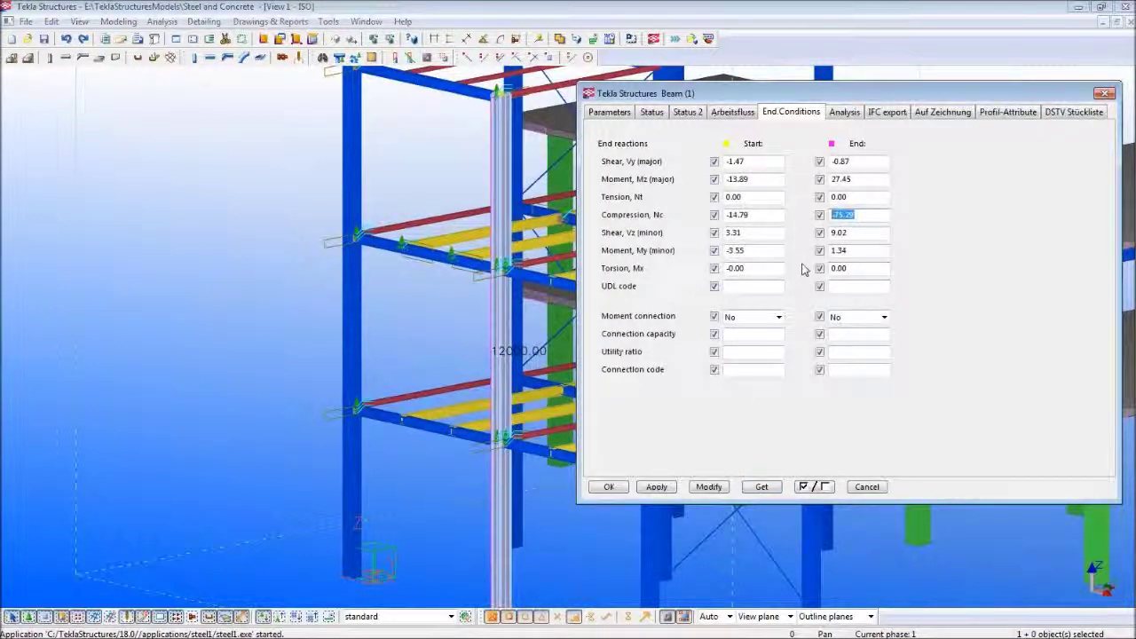